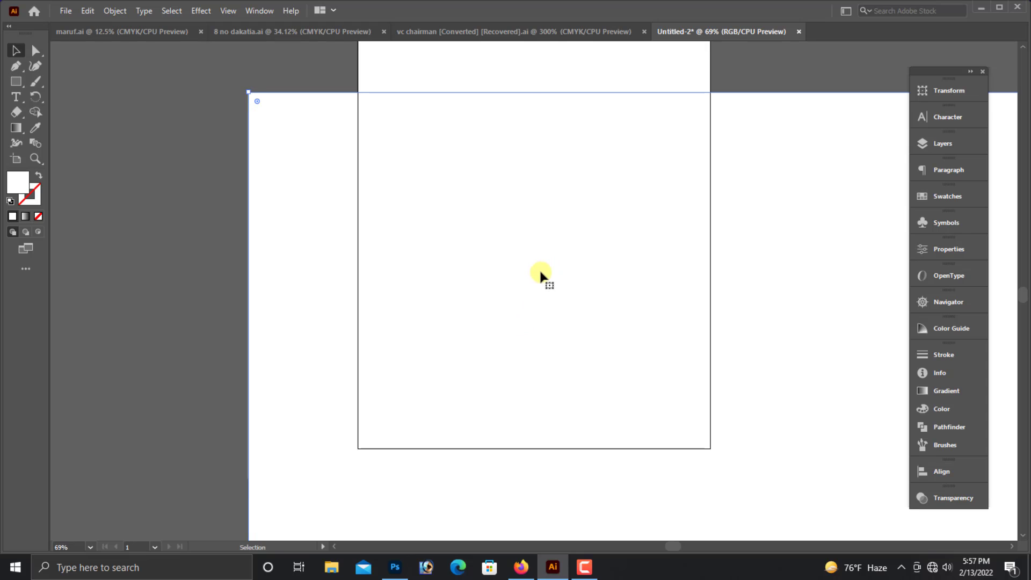
Move the large white rectangle upward so it sits clear above the portrait artboard.
key(ctrl+minus)
key(ctrl+minus)
key(ctrl+minus)
key(ctrl+minus)
scroll(538, 272, up, 3)
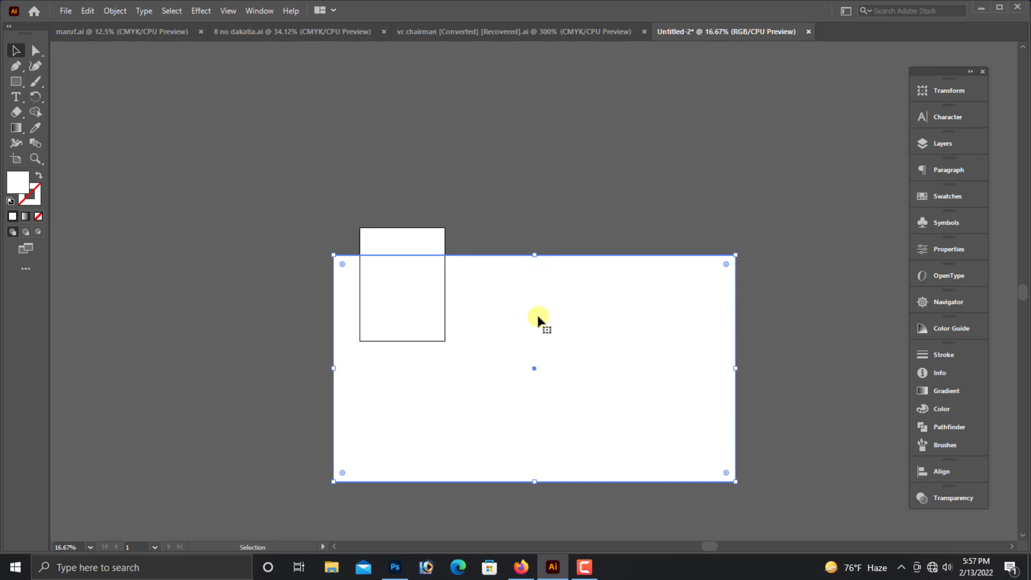
drag(533, 354, 505, 111)
scroll(511, 237, up, 7)
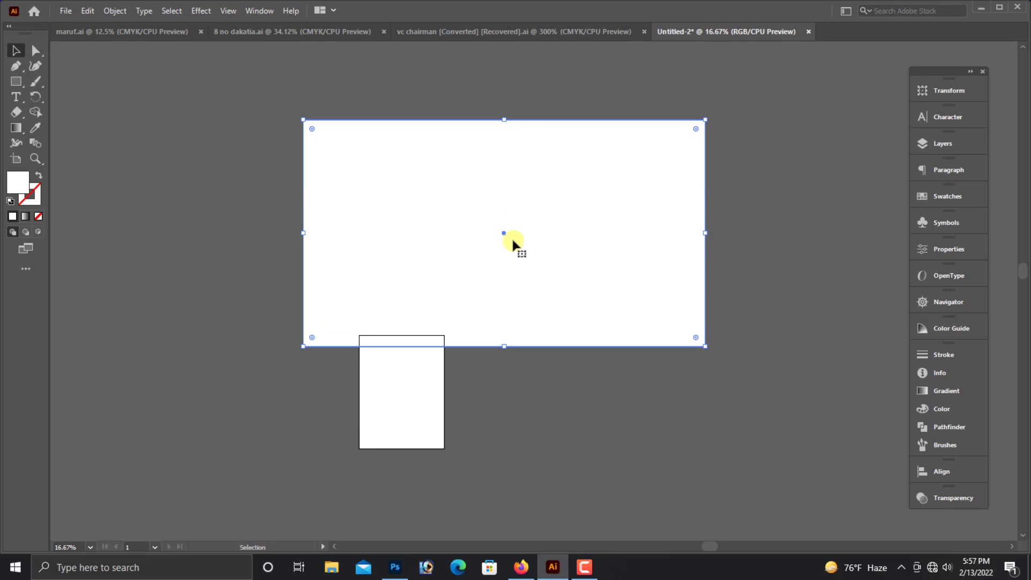
drag(532, 329, 480, 302)
key(ctrl+plus)
drag(147, 153, 644, 325)
drag(647, 99, 710, 274)
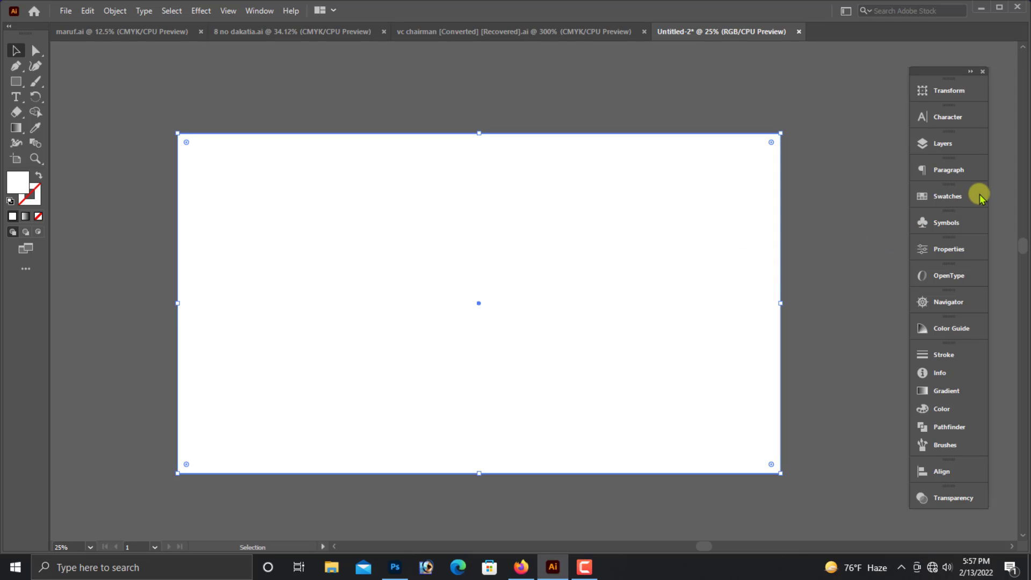
Fill the large rectangle with black and deselect it.
click(945, 409)
click(771, 437)
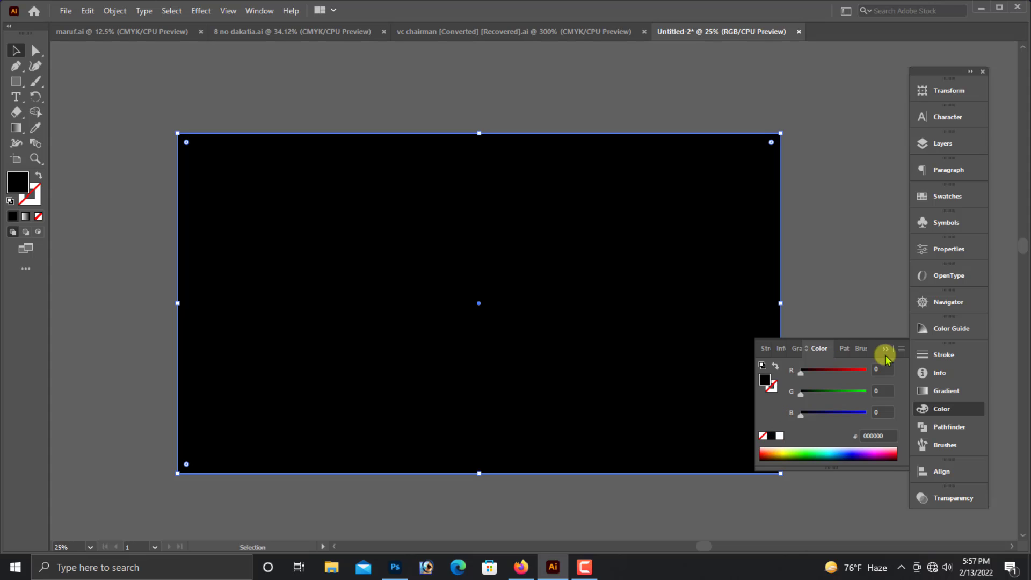
click(884, 350)
click(809, 230)
click(598, 345)
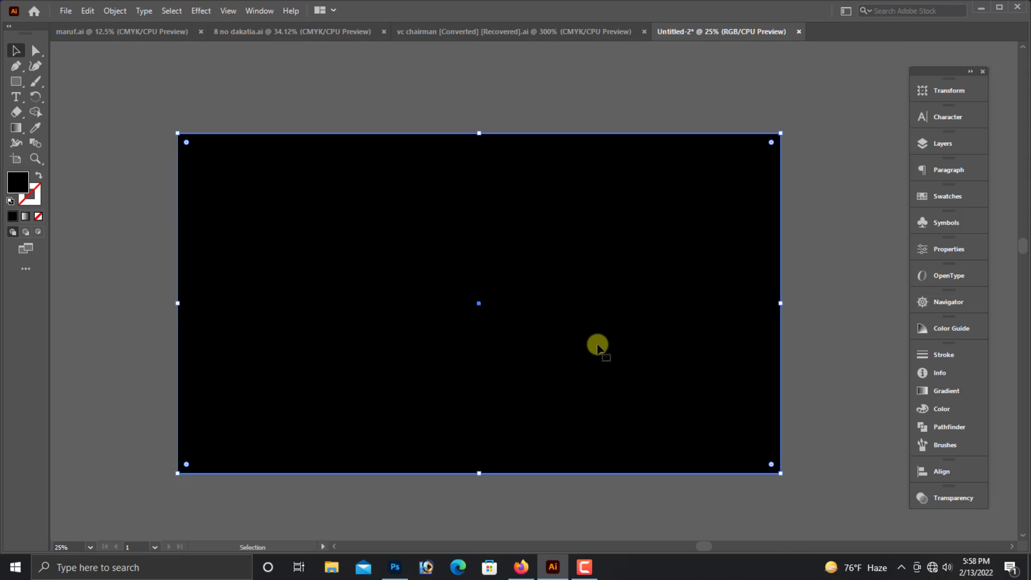
key(a)
key(ctrl+shift+a)
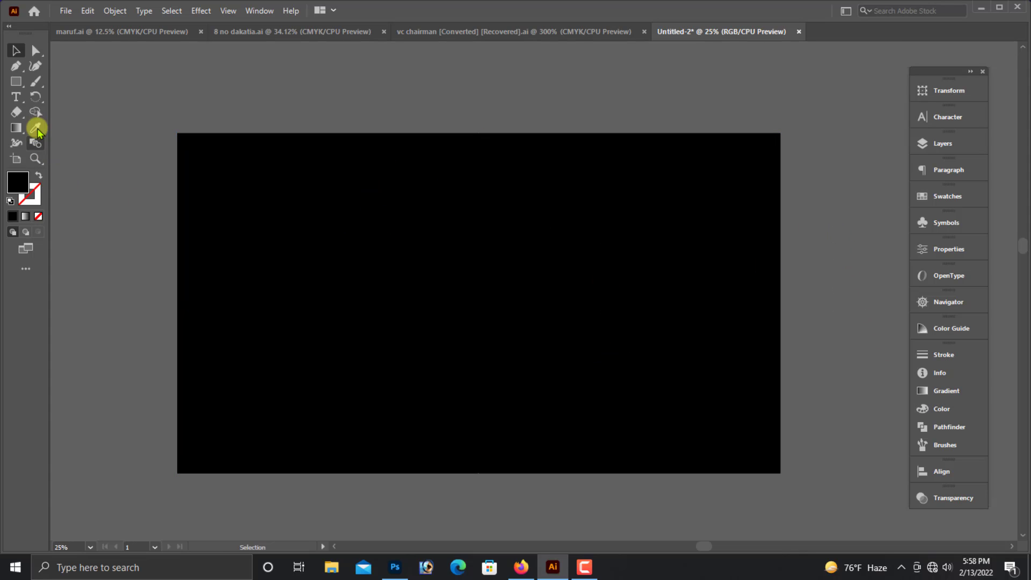
Swap fill and stroke so new artwork has no fill, and set the stroke colour to white.
click(36, 176)
click(32, 191)
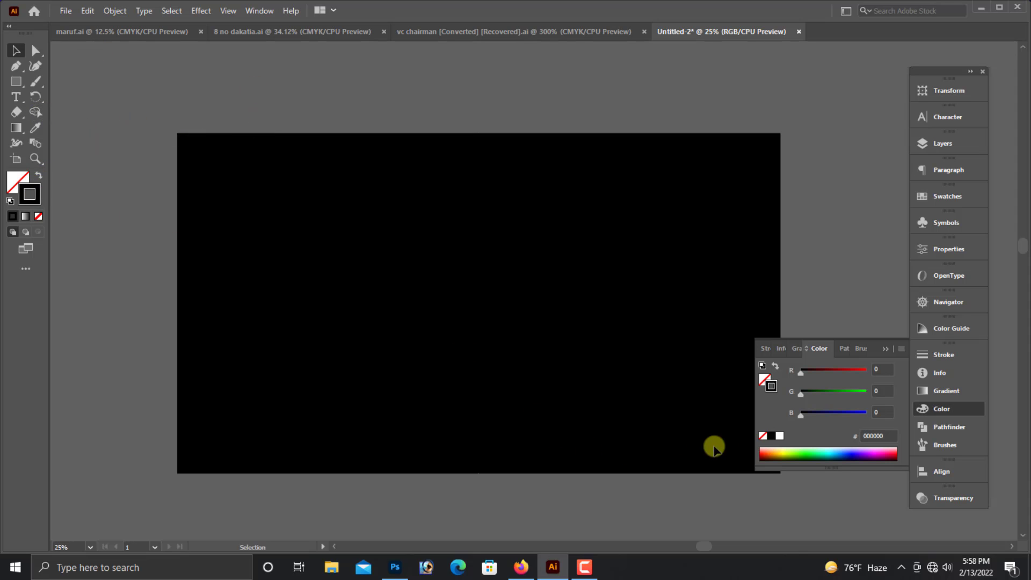
click(778, 437)
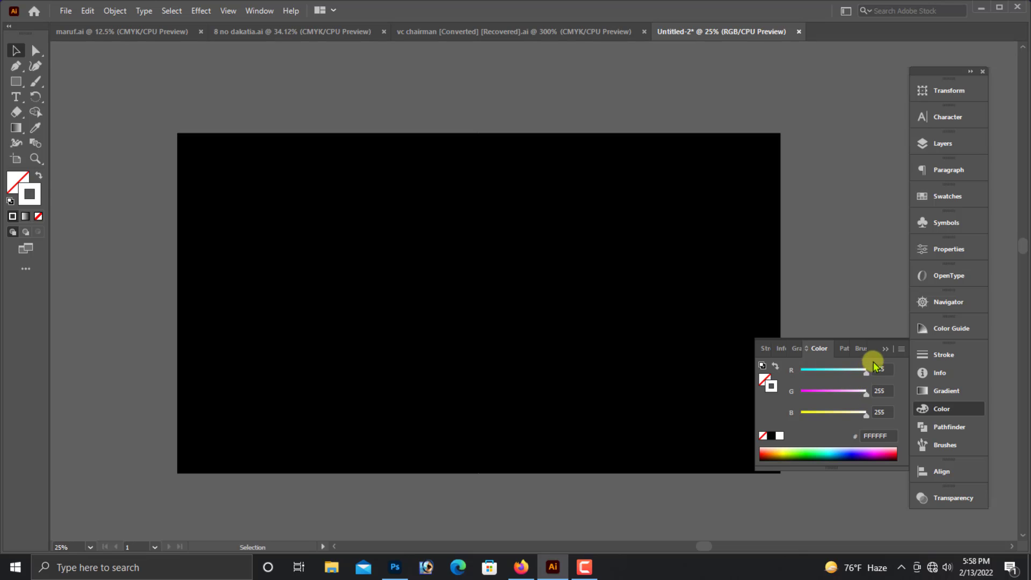
mouse_move(853, 416)
mouse_down()
mouse_move(808, 415)
mouse_move(805, 402)
mouse_up()
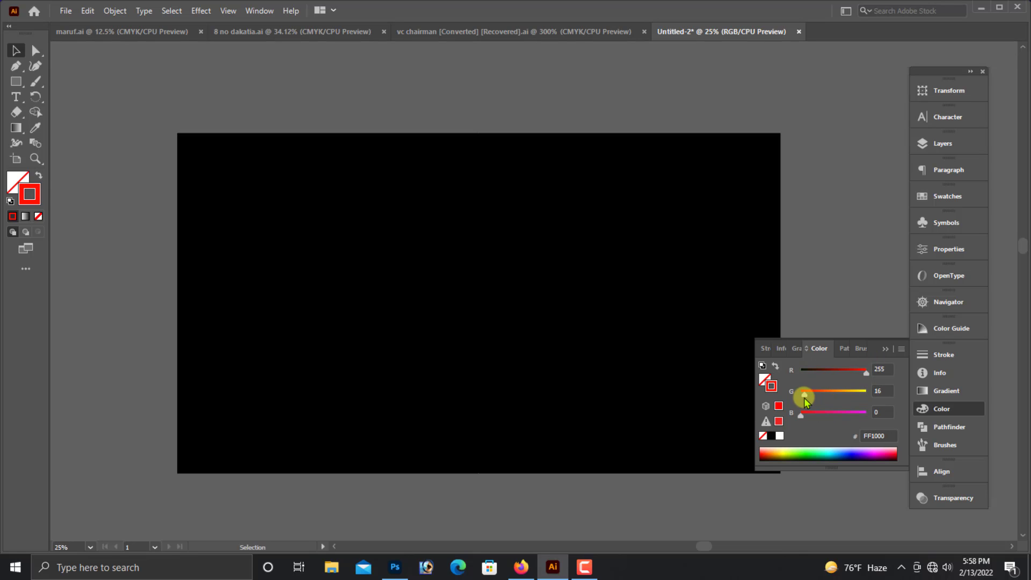
click(779, 435)
click(885, 349)
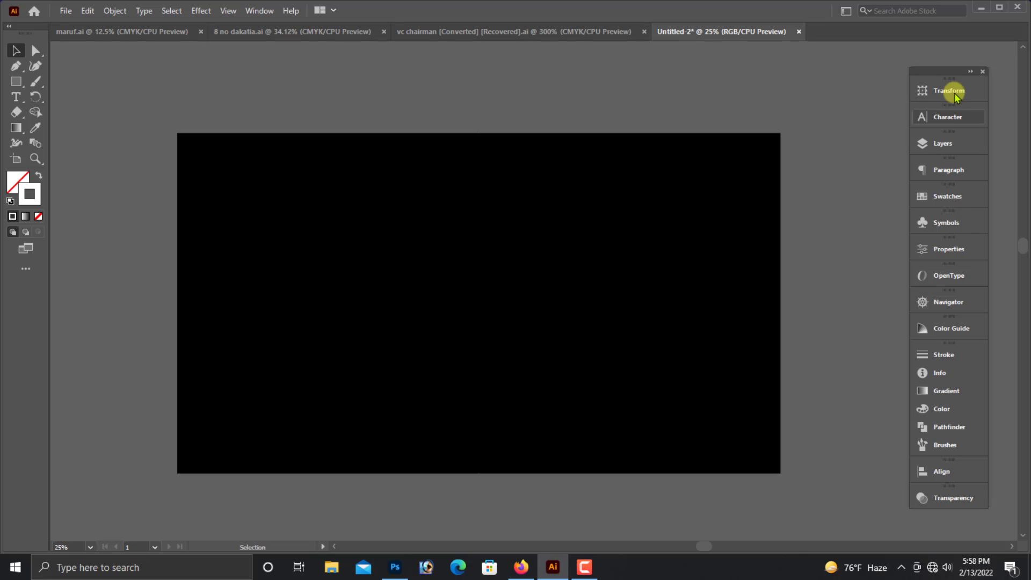
Increase the stroke weight for new artwork above 1 pt.
click(945, 354)
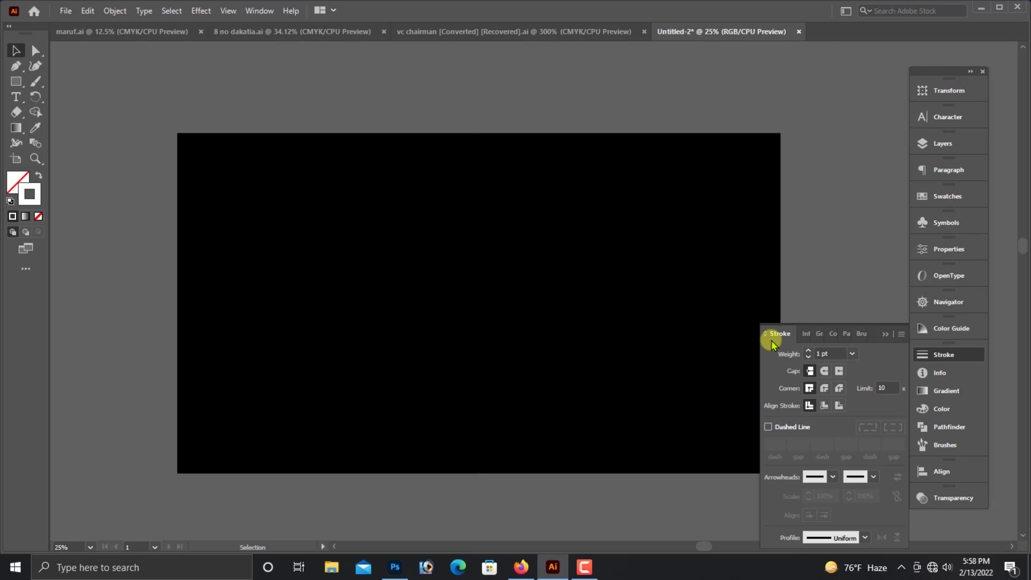
click(836, 354)
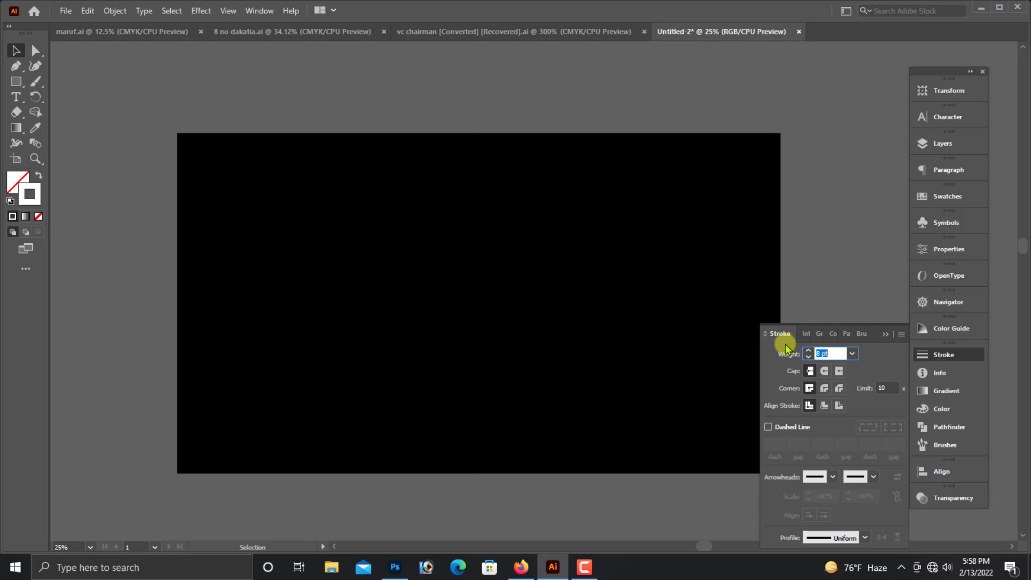
click(885, 335)
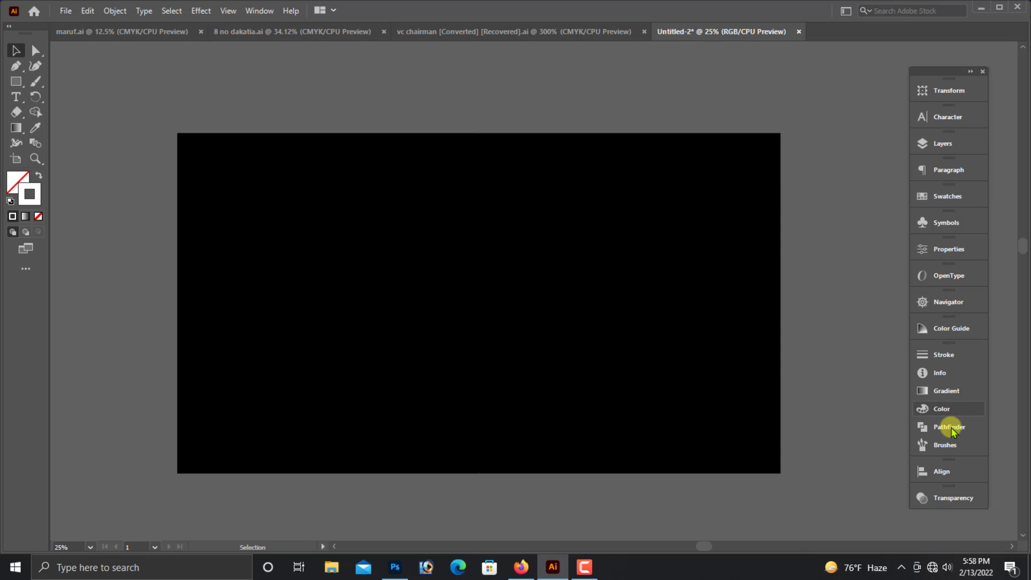
Open the Artistic_Paintbrush brush library and select Brush 1.
click(949, 446)
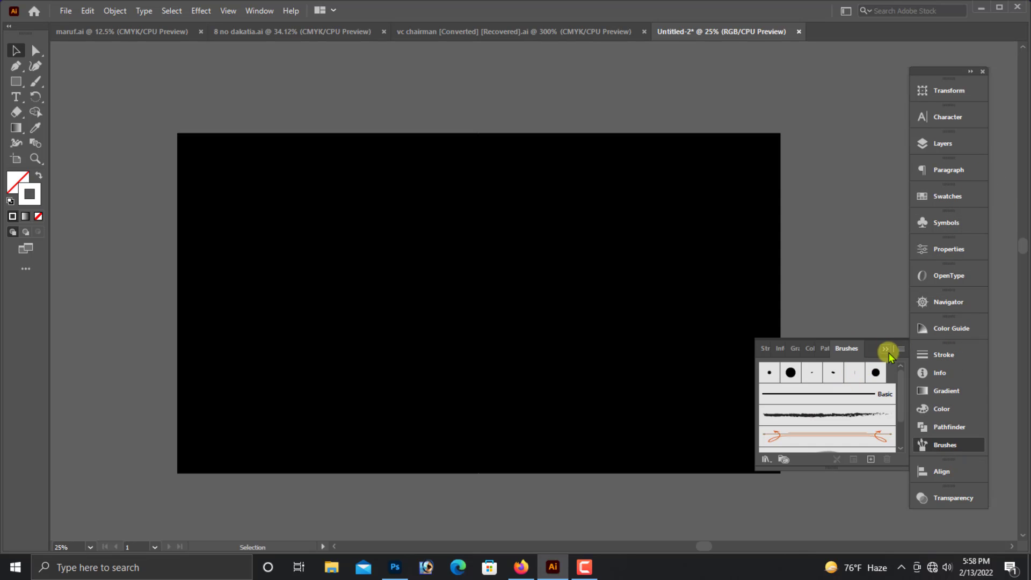
click(901, 349)
mouse_move(888, 320)
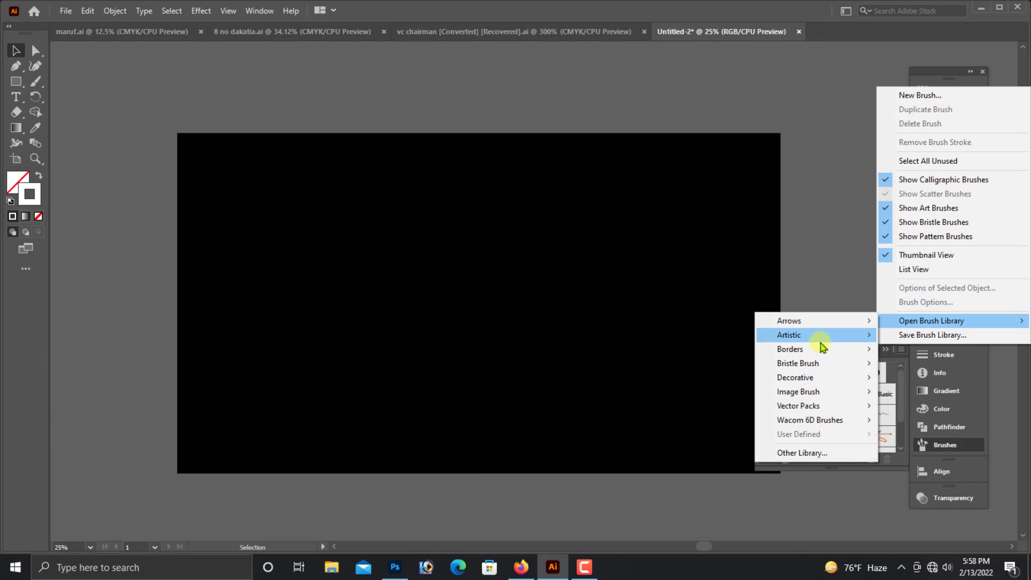
mouse_move(816, 335)
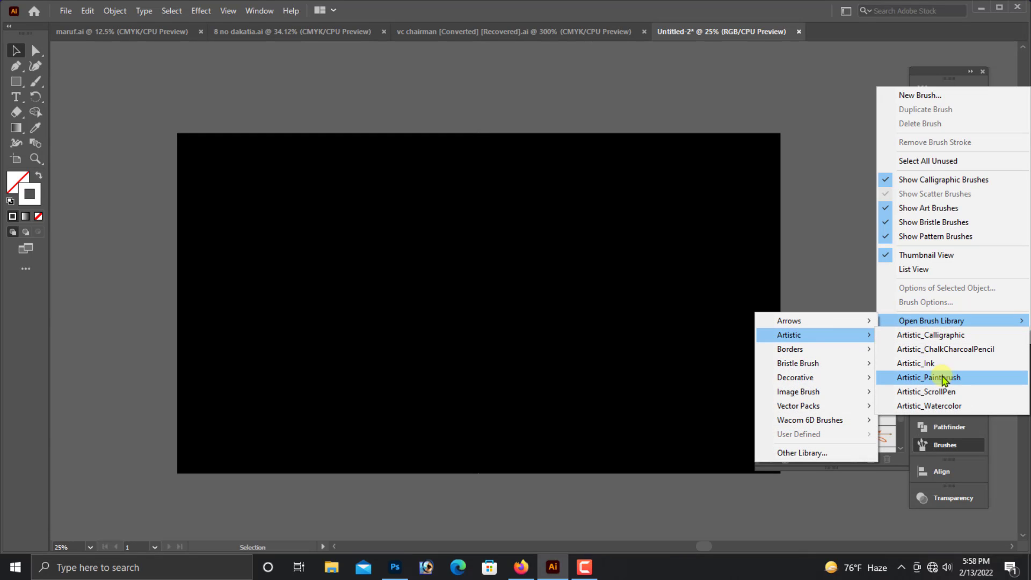
click(942, 377)
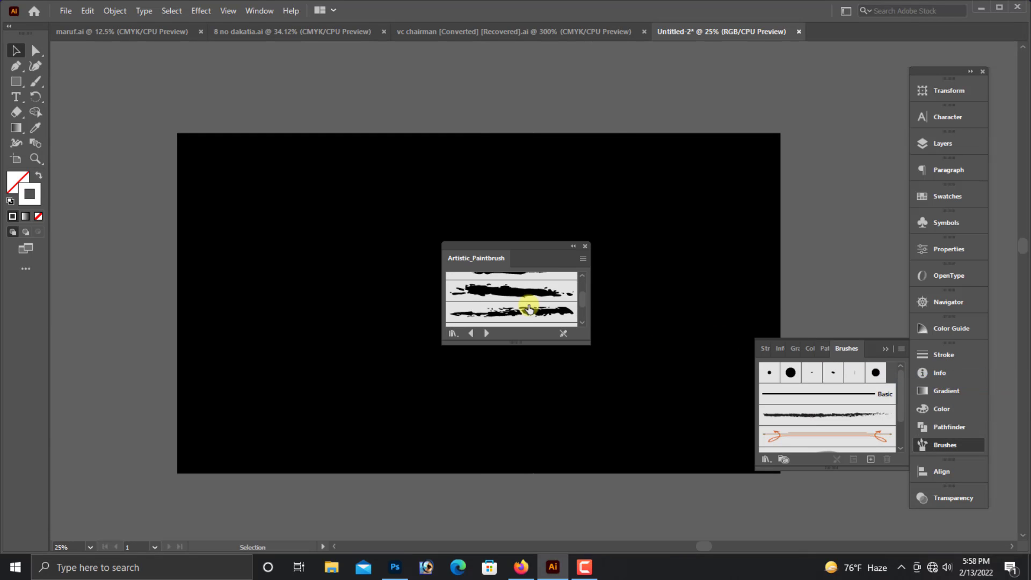
scroll(529, 309, down, 2)
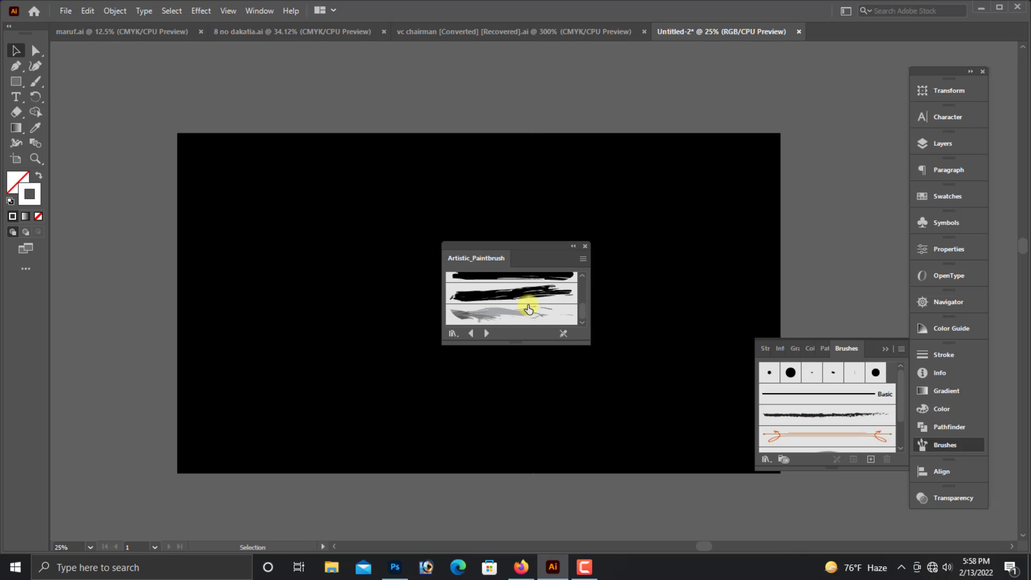
scroll(529, 309, down, 2)
scroll(537, 319, down, 2)
scroll(533, 304, up, 5)
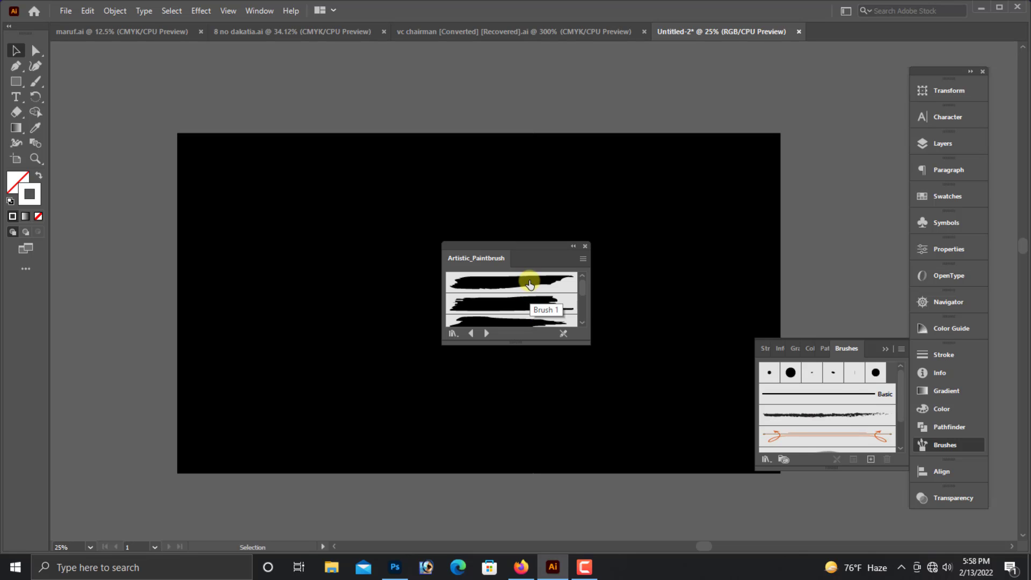
click(529, 290)
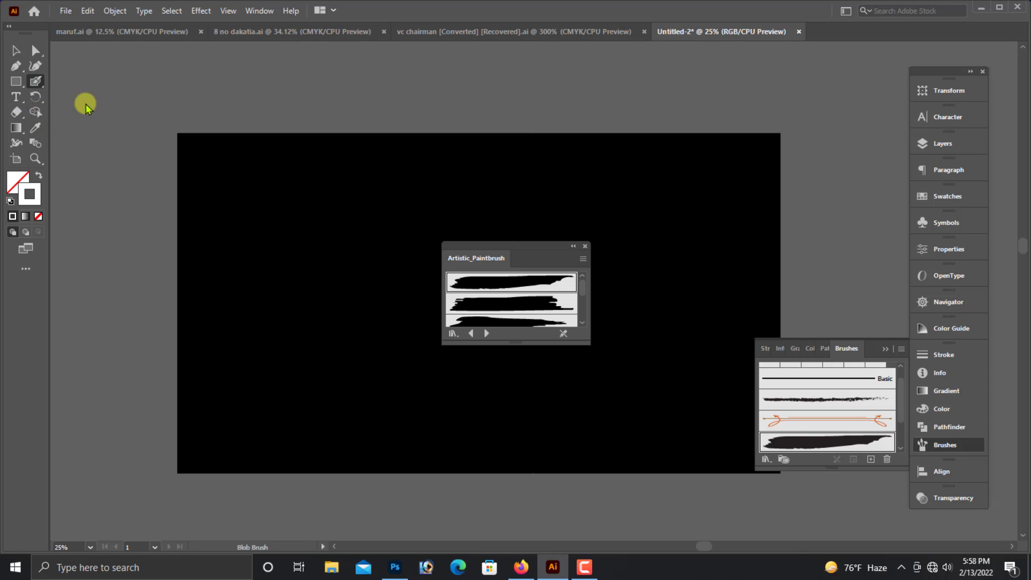
Try painting diagonal strokes across the black rectangle's upper-left corner with the Blob Brush, undoing each one.
mouse_move(171, 118)
mouse_down()
mouse_move(306, 238)
mouse_move(340, 293)
mouse_up()
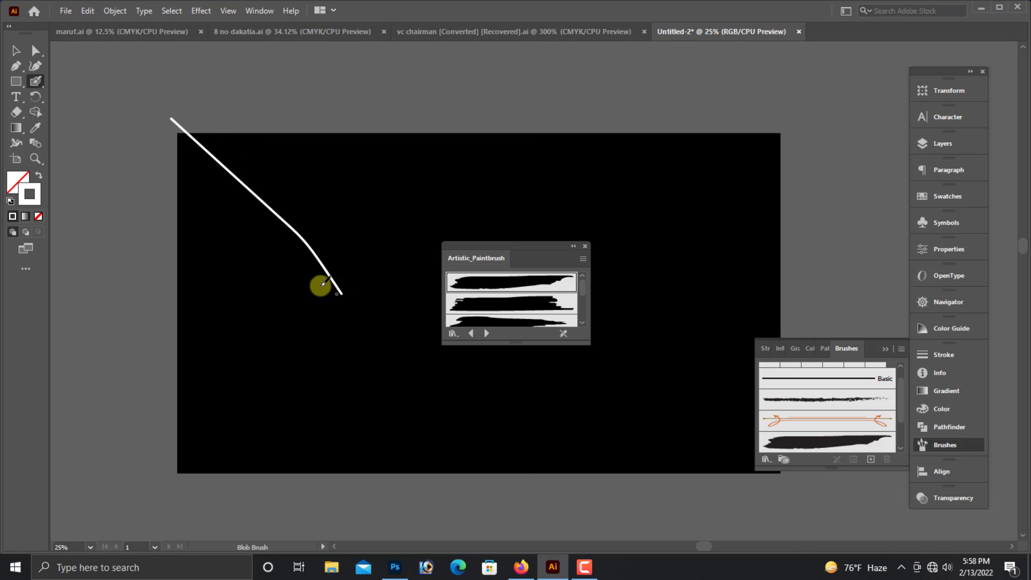
key(ctrl+z)
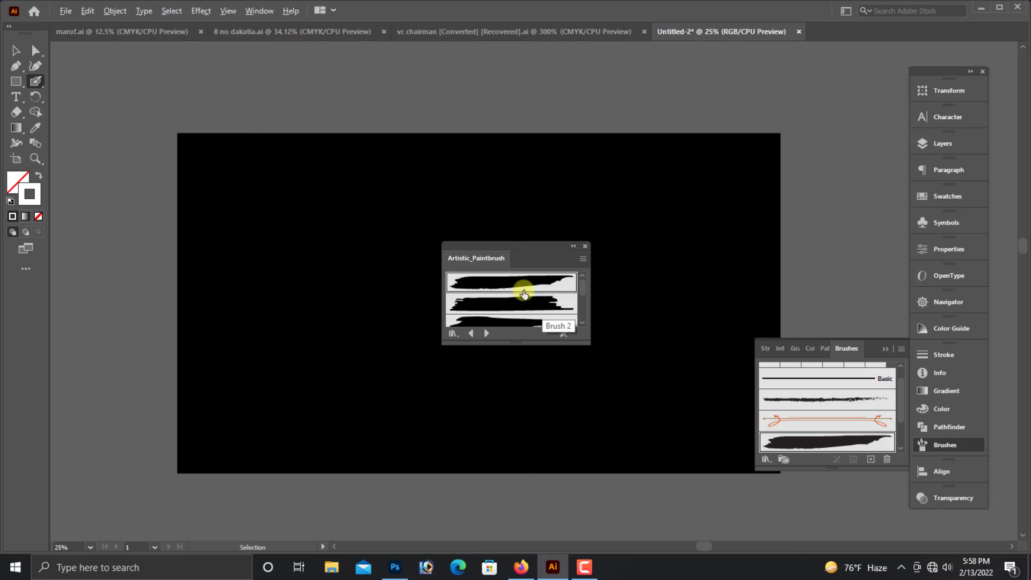
drag(171, 117, 247, 206)
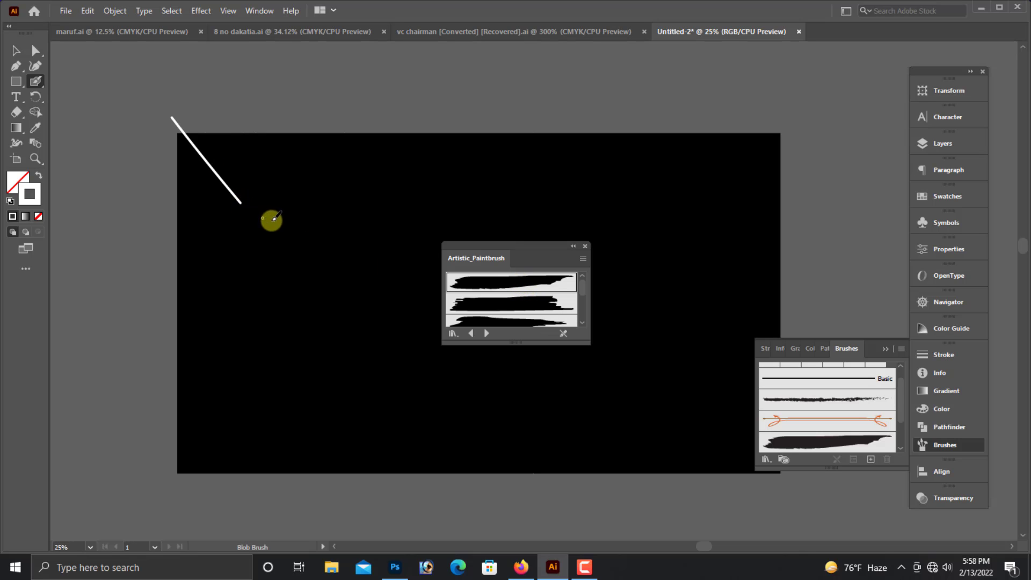
key(ctrl+z)
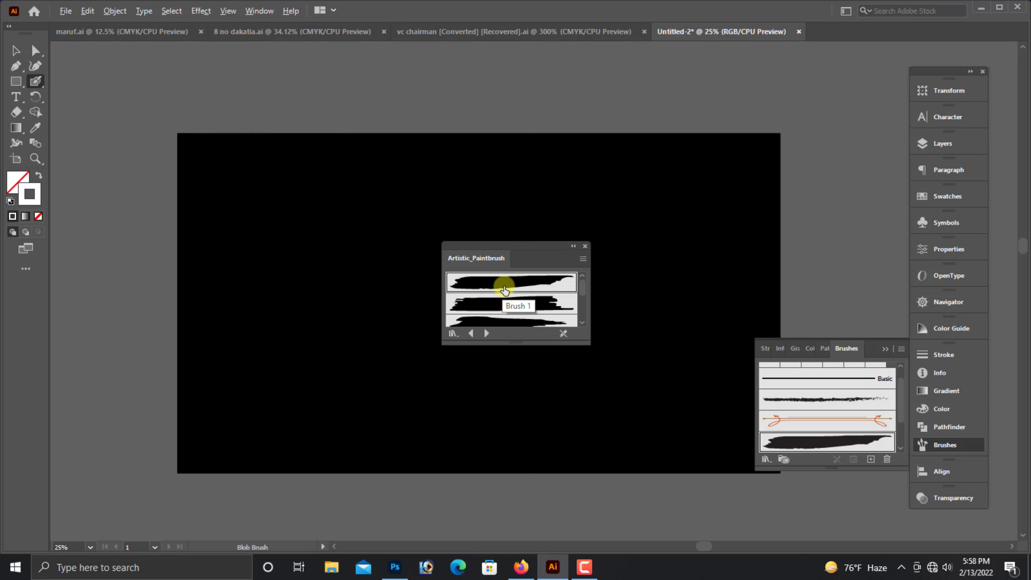
drag(173, 117, 259, 220)
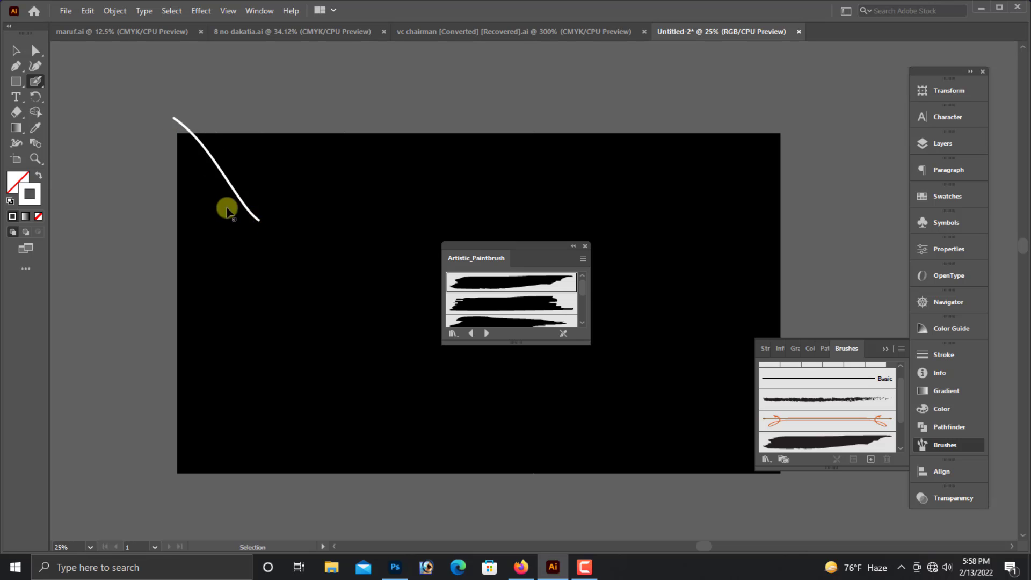
key(ctrl+z)
mouse_move(151, 111)
mouse_down()
mouse_move(213, 190)
mouse_move(263, 230)
mouse_move(212, 134)
mouse_move(182, 106)
mouse_up()
key(ctrl+z)
key(ctrl+z)
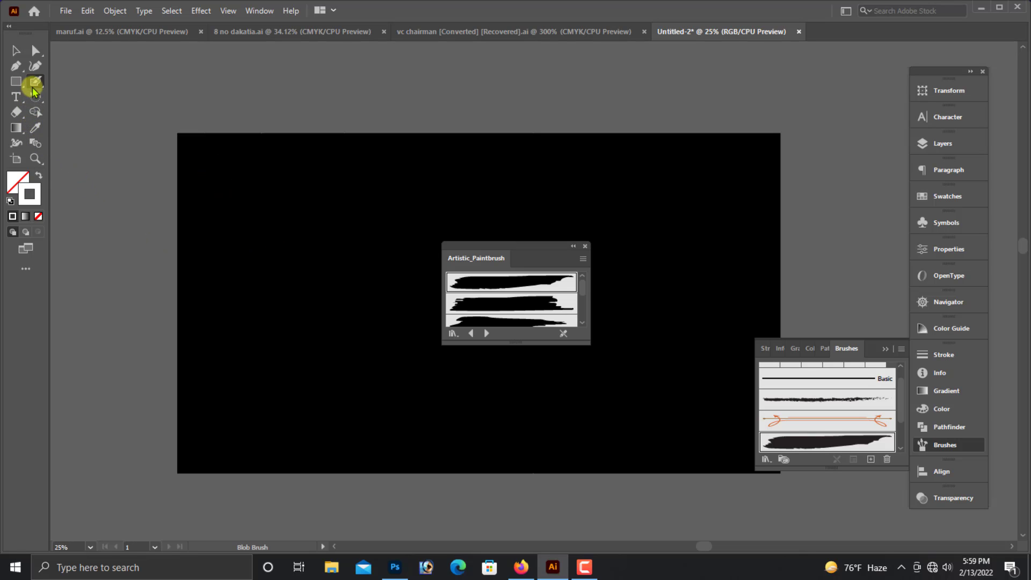
Select Brush 2 from the Artistic_Paintbrush library and switch to the Paintbrush tool.
click(533, 305)
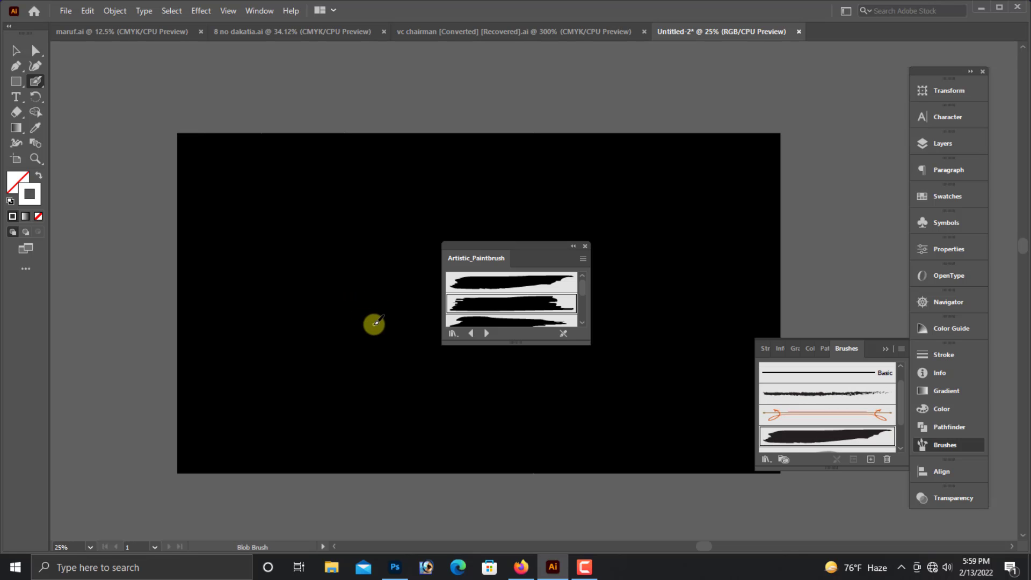
click(520, 305)
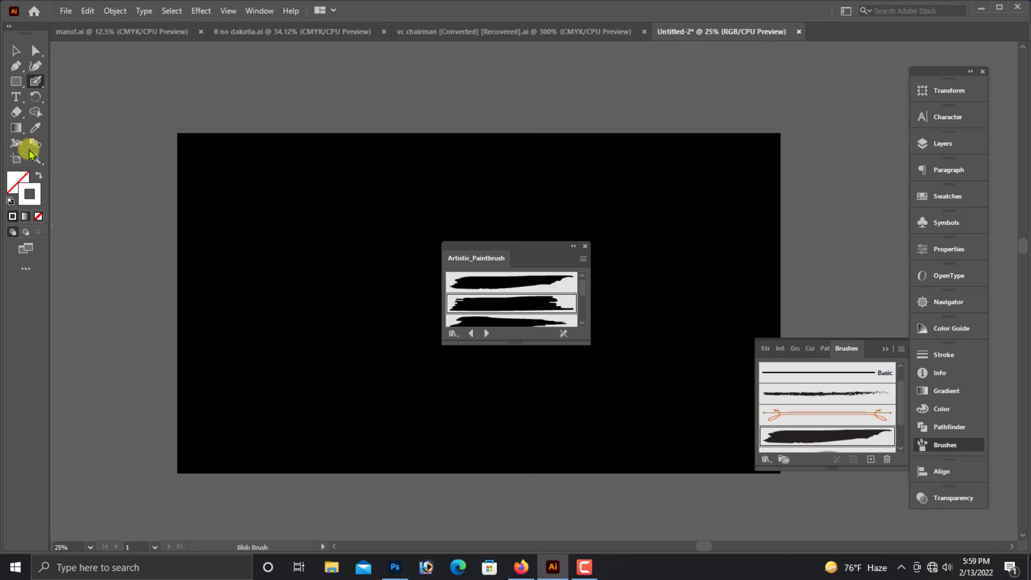
click(35, 81)
click(65, 84)
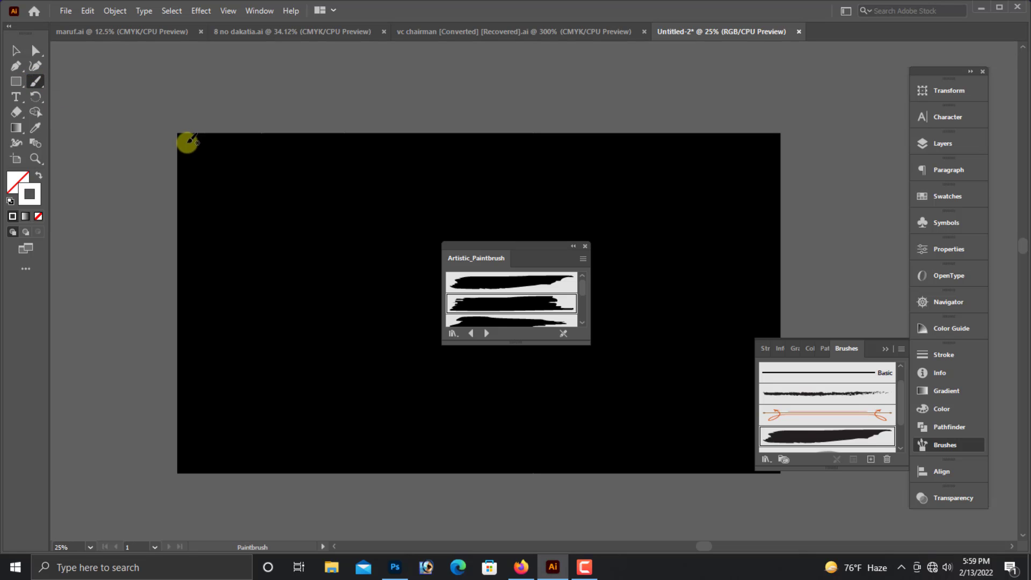
Try several diagonal Paintbrush strokes from the black rectangle's upper-left corner, reselecting Brush 2 and undoing every stroke.
mouse_move(184, 138)
mouse_down()
mouse_move(316, 252)
mouse_move(343, 218)
mouse_up()
key(ctrl+z)
drag(185, 132, 298, 334)
key(ctrl+z)
key(ctrl+z)
click(529, 306)
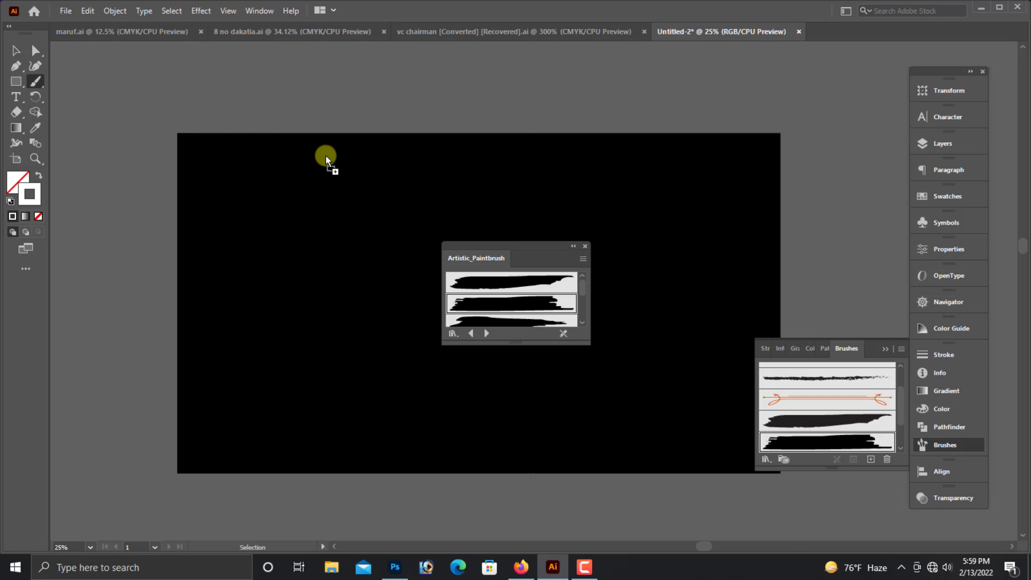
drag(195, 135, 297, 303)
key(ctrl+z)
mouse_move(192, 146)
mouse_down()
mouse_move(285, 207)
mouse_move(290, 223)
mouse_up()
key(ctrl+z)
drag(173, 127, 282, 286)
key(ctrl+z)
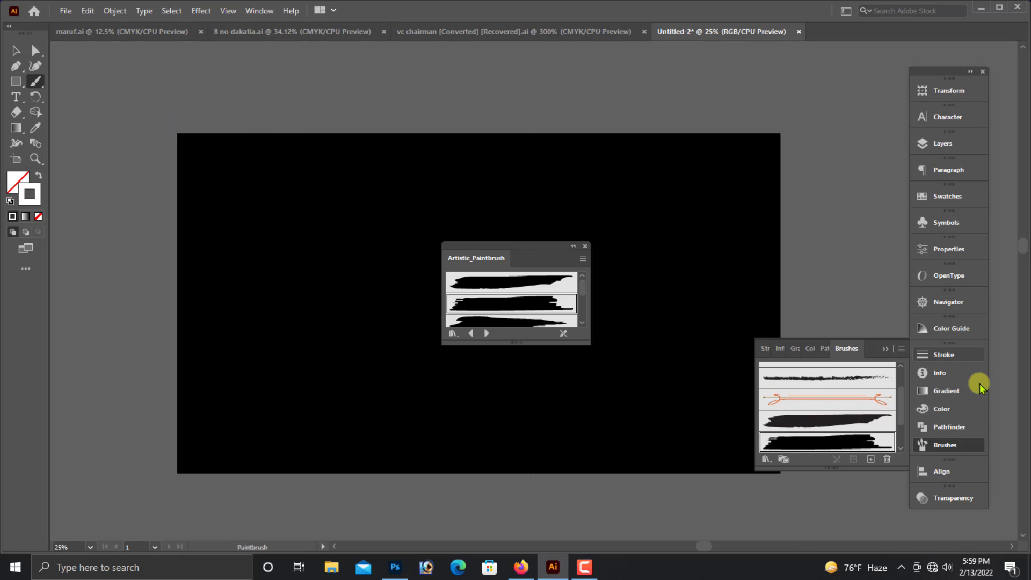
Set the stroke weight to 7 pt and test it with diagonal strokes at the rectangle's upper-left corner, undoing them.
click(945, 355)
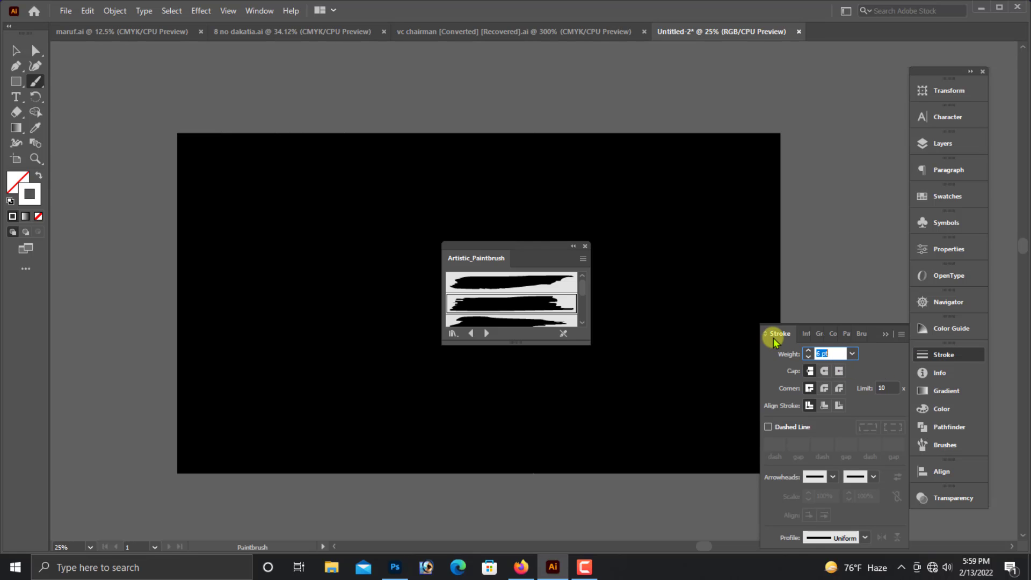
drag(147, 127, 275, 239)
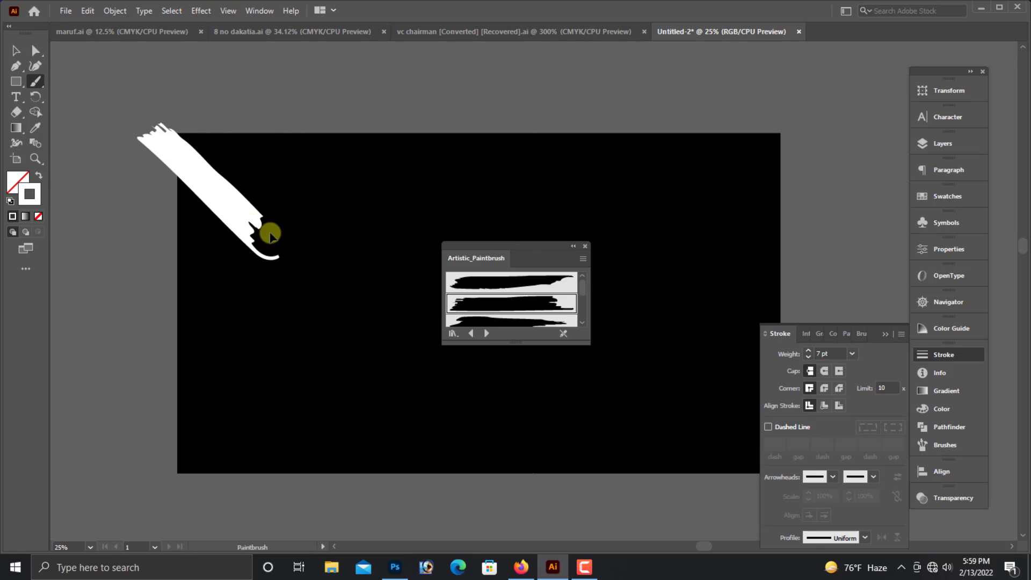
key(ctrl+z)
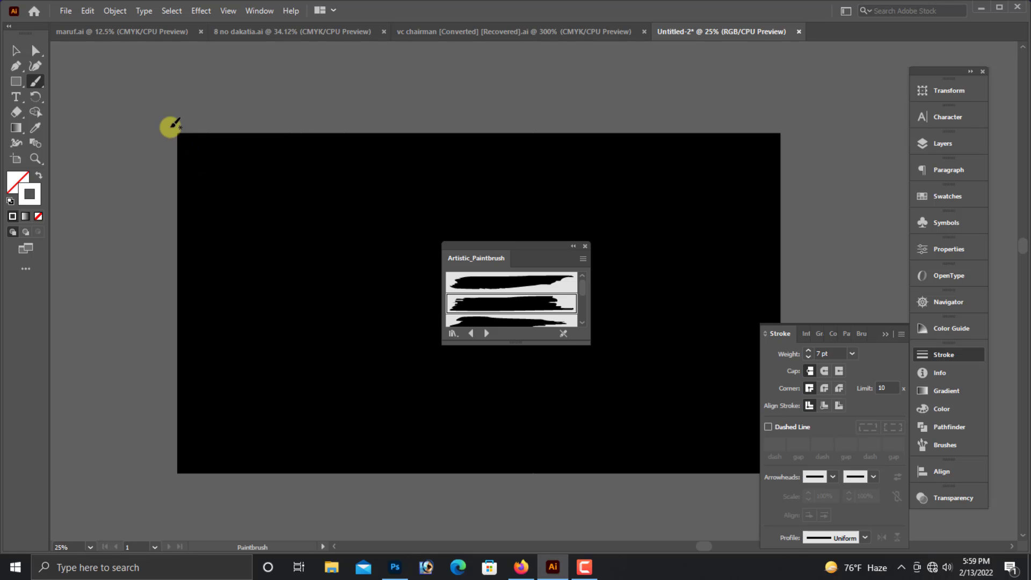
mouse_move(178, 133)
mouse_down()
mouse_move(257, 229)
mouse_move(279, 236)
mouse_up()
key(ctrl+z)
Paint overlapping white diagonal strokes with the 7 pt Brush 2 across the black rectangle's upper-left corner, undoing the one that curls.
mouse_move(166, 119)
mouse_down()
mouse_move(306, 239)
mouse_move(357, 304)
mouse_up()
mouse_move(146, 140)
mouse_down()
mouse_move(239, 242)
mouse_move(329, 311)
mouse_move(321, 321)
mouse_up()
mouse_move(203, 189)
mouse_down()
mouse_move(296, 254)
mouse_move(350, 322)
mouse_up()
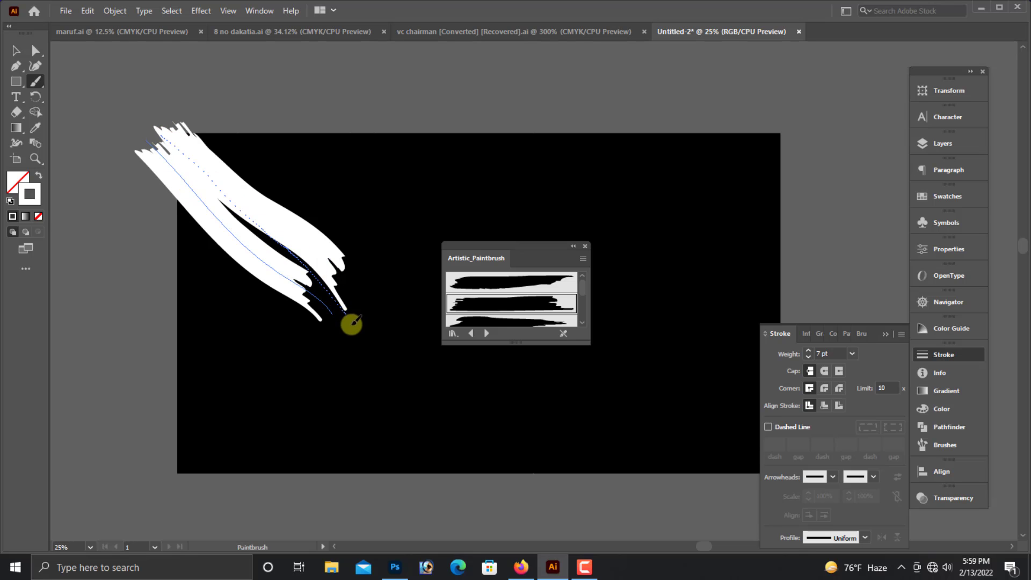
mouse_move(230, 249)
mouse_down()
mouse_move(312, 343)
mouse_move(335, 330)
mouse_up()
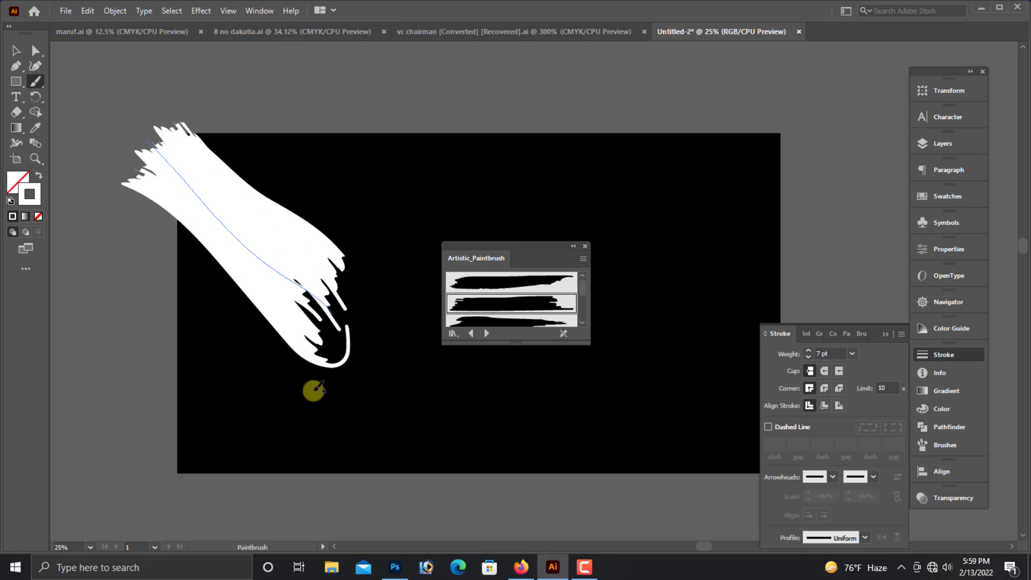
key(ctrl+z)
drag(143, 152, 306, 322)
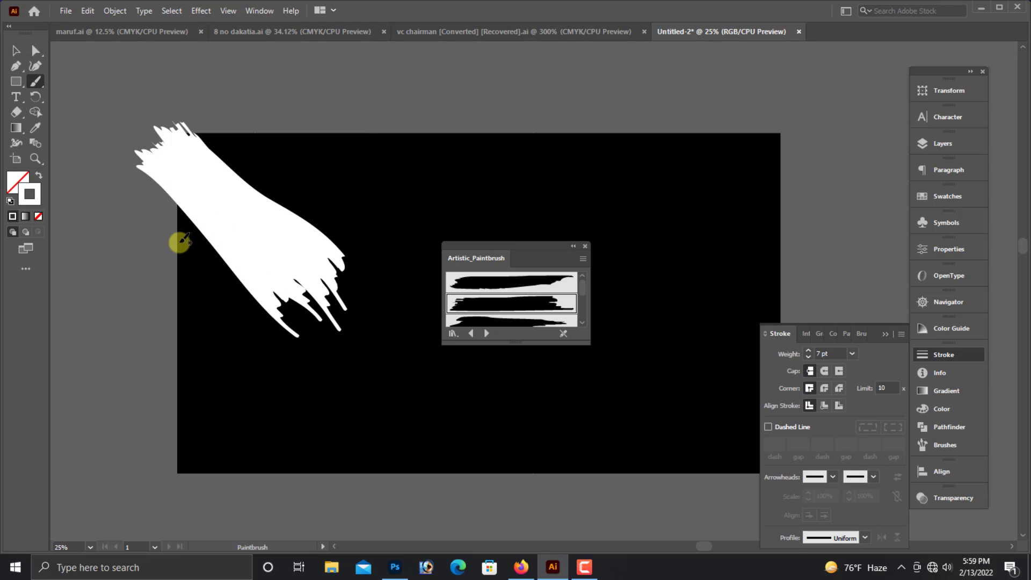
mouse_move(117, 155)
mouse_down()
mouse_move(234, 268)
mouse_move(281, 341)
mouse_move(259, 334)
mouse_up()
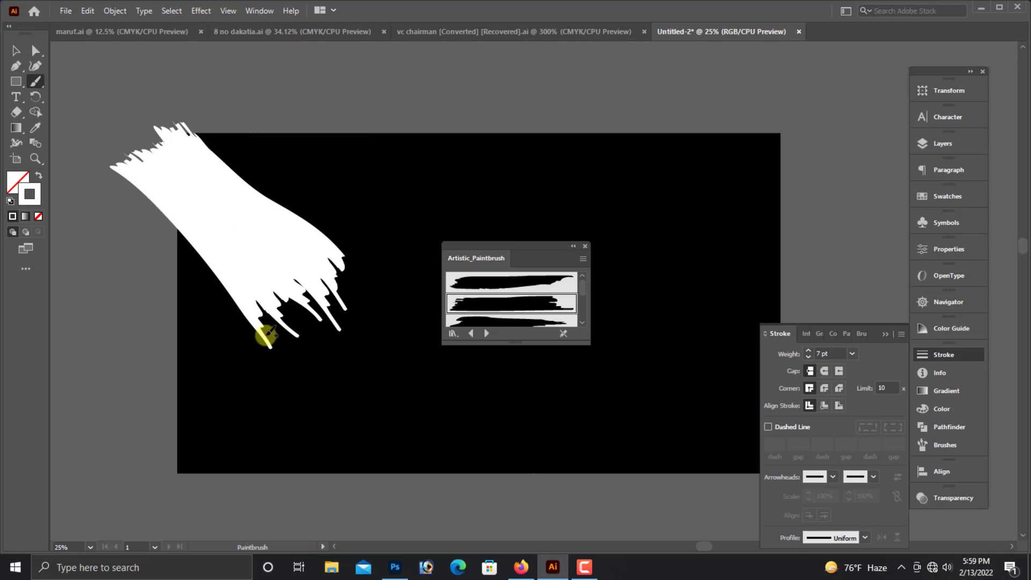
Widen the white patch with more diagonal strokes along its upper-right and lower-left sides, covering the black gaps between them.
mouse_move(167, 102)
mouse_down()
mouse_move(321, 203)
mouse_move(363, 268)
mouse_up()
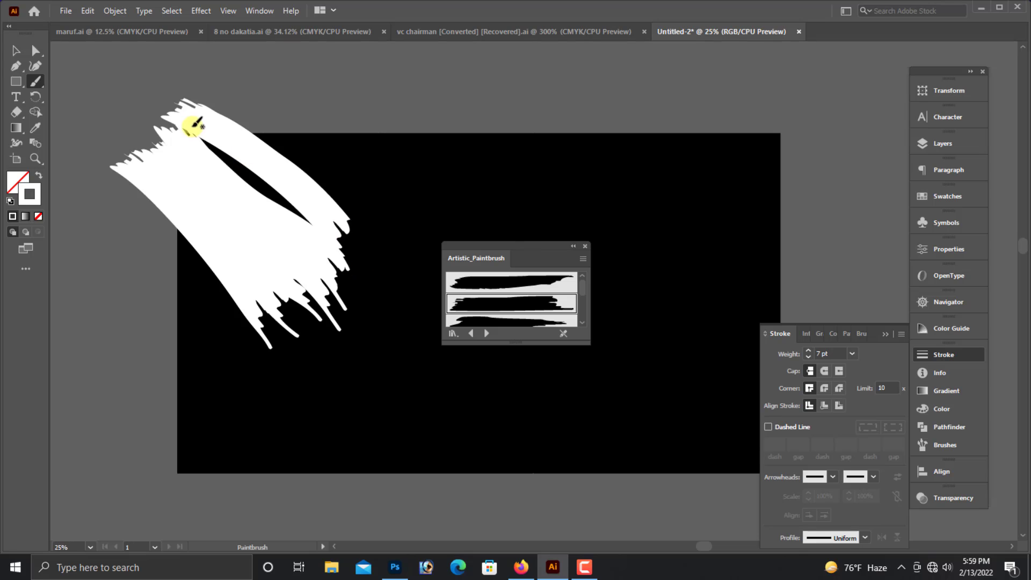
drag(283, 188, 363, 283)
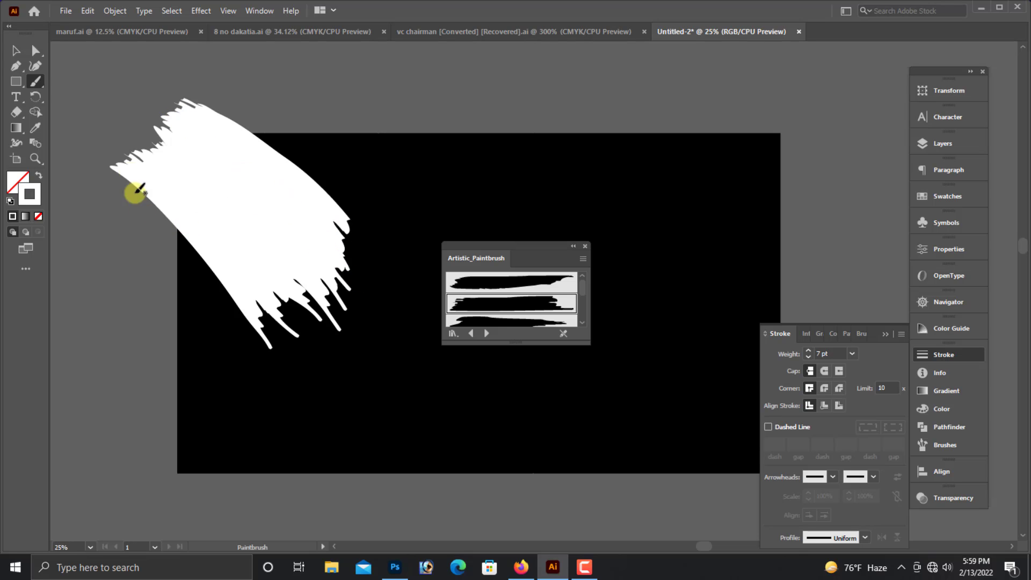
drag(171, 218, 273, 389)
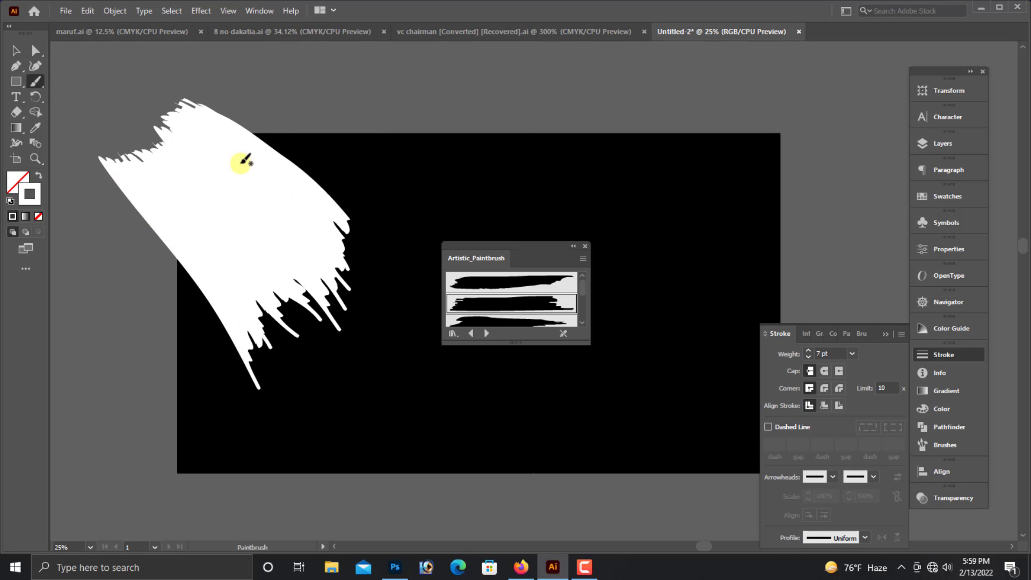
mouse_move(191, 76)
mouse_down()
mouse_move(298, 142)
mouse_move(376, 262)
mouse_up()
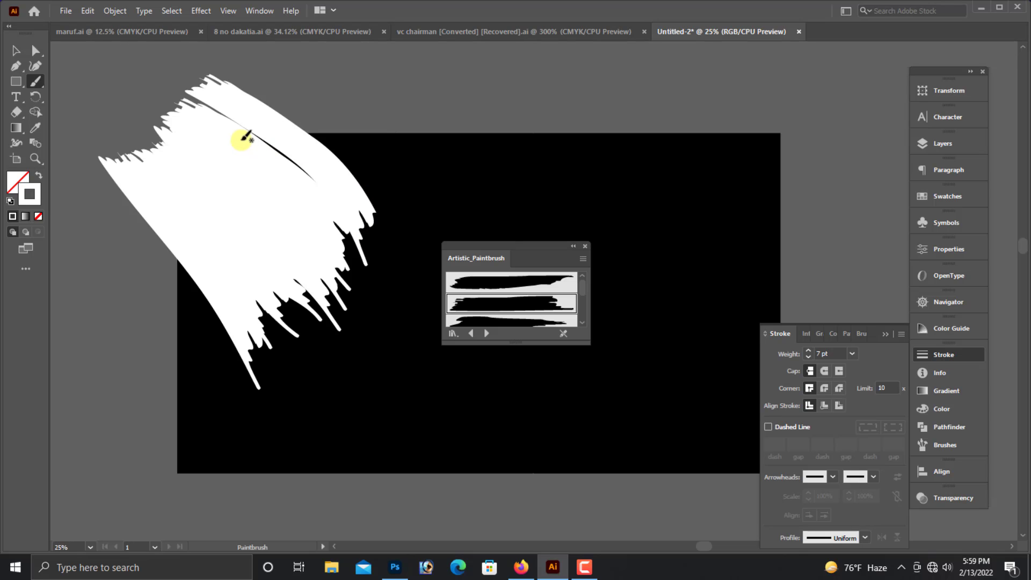
drag(354, 221, 384, 291)
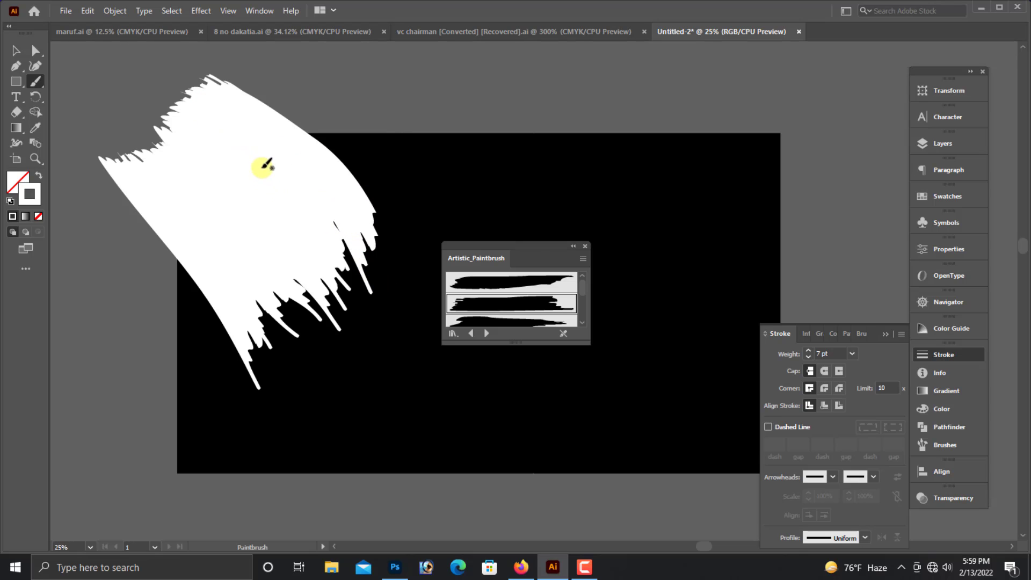
drag(354, 257, 369, 276)
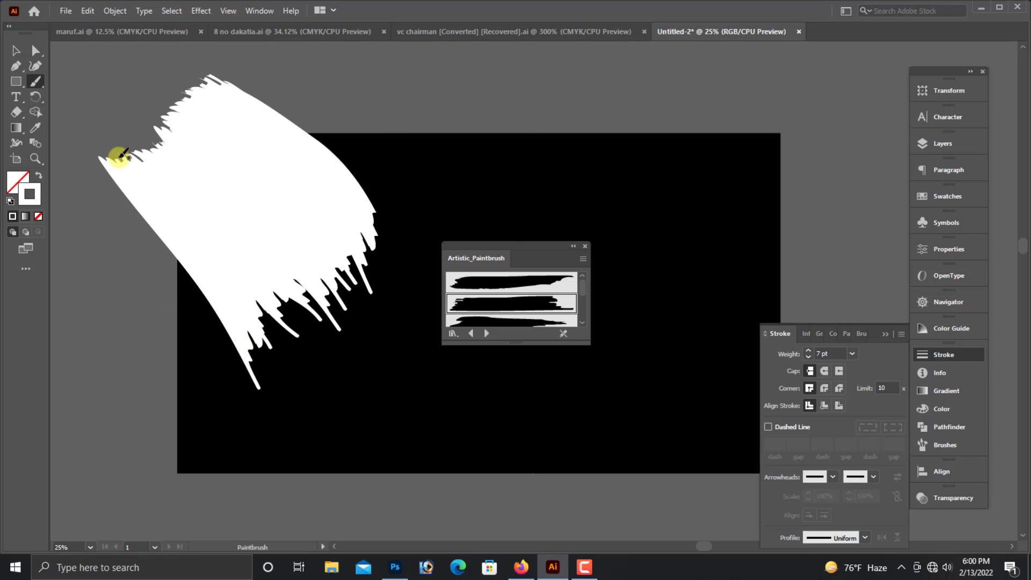
Extend the white patch with steeper strokes down the rectangle's left edge and fill the remaining gaps inside it.
drag(130, 179, 224, 378)
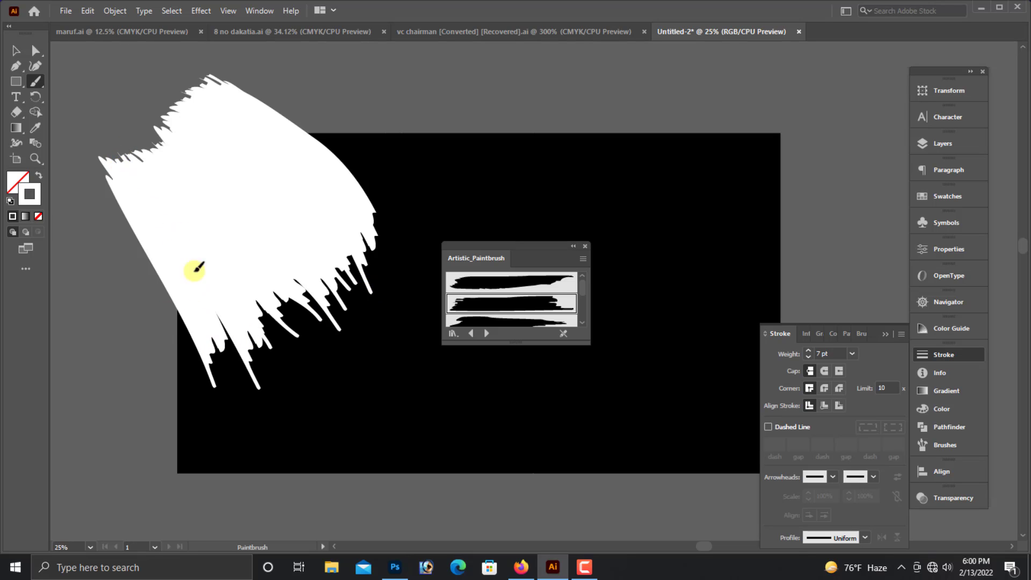
drag(197, 268, 201, 340)
mouse_move(118, 199)
mouse_down()
mouse_move(197, 438)
mouse_move(224, 428)
mouse_up()
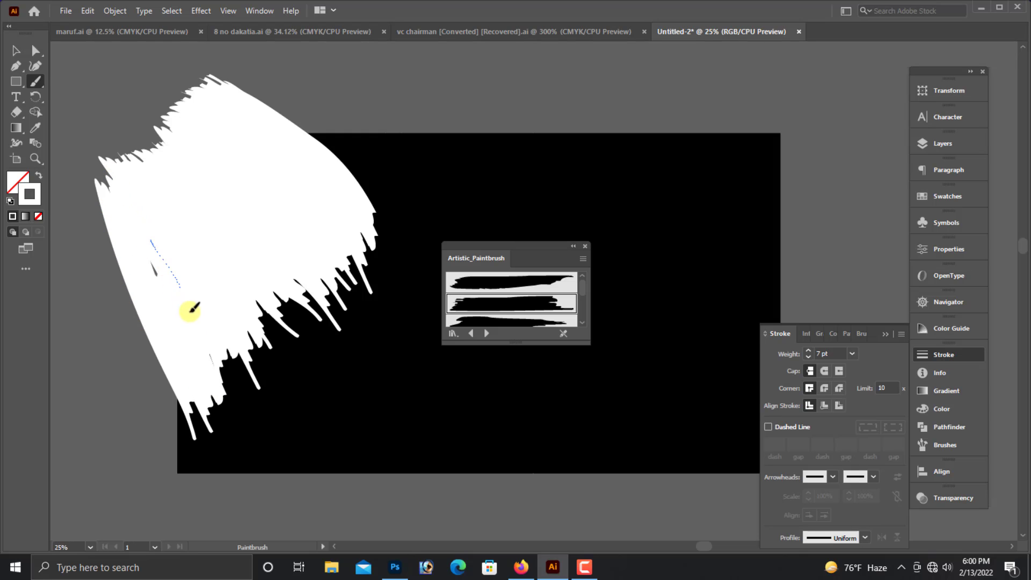
drag(190, 311, 198, 335)
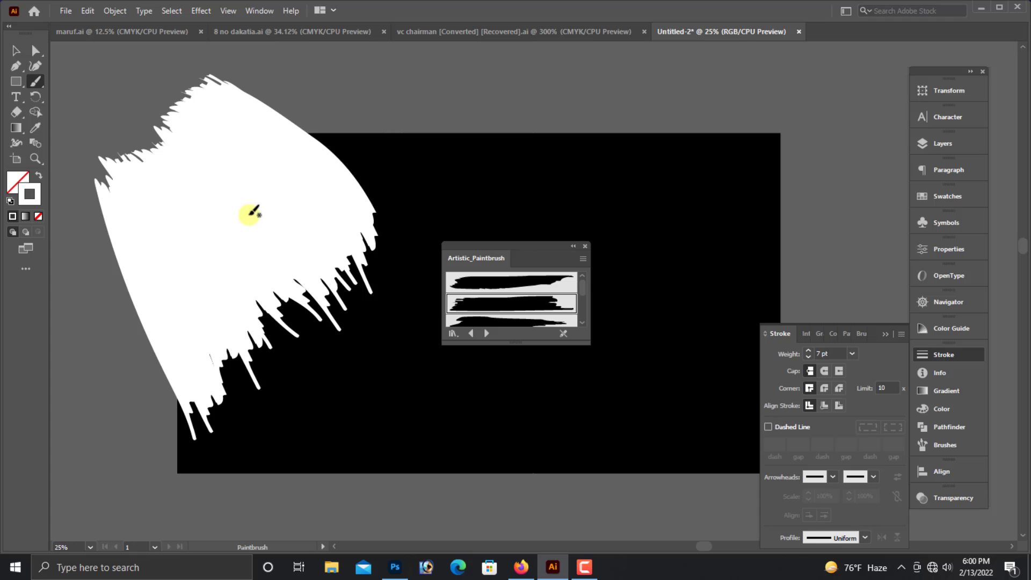
Switch to the Selection tool and dock the floating Artistic_Paintbrush library in the panel group with Stroke and Brushes.
click(16, 50)
key(ctrl+minus)
drag(359, 233, 246, 251)
click(573, 246)
drag(214, 220, 574, 361)
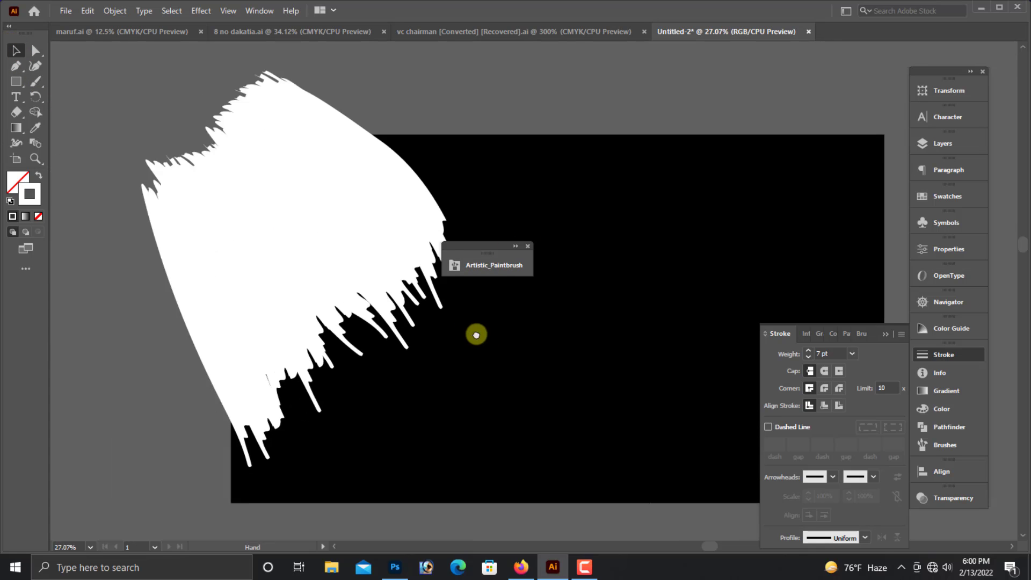
click(513, 262)
key(alt+space)
click(572, 244)
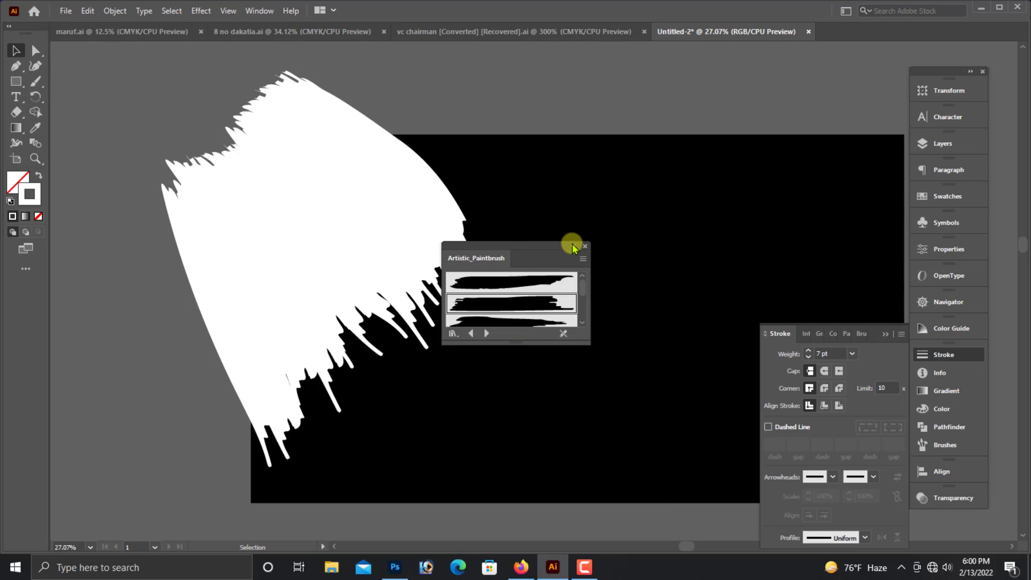
click(573, 244)
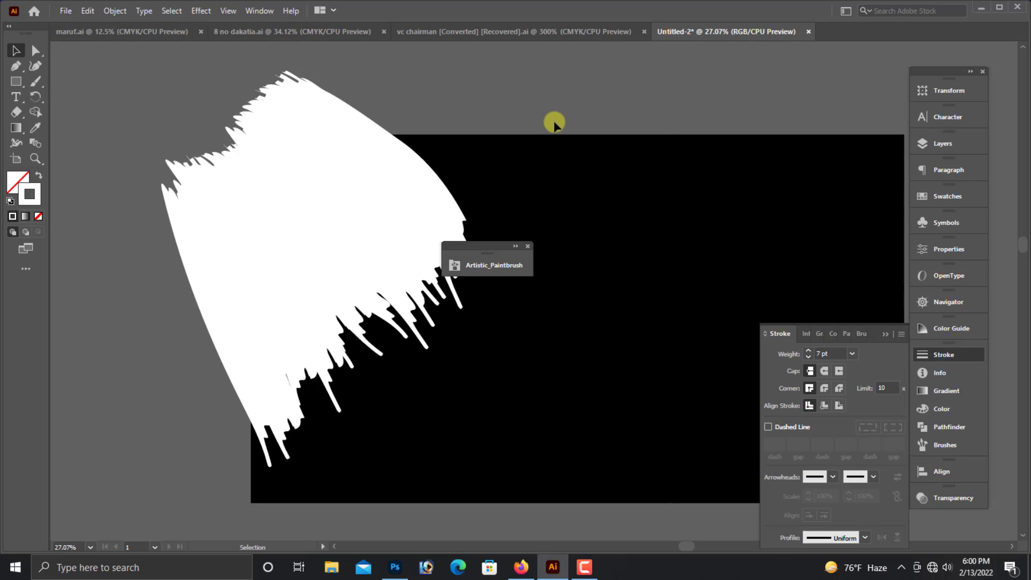
click(513, 250)
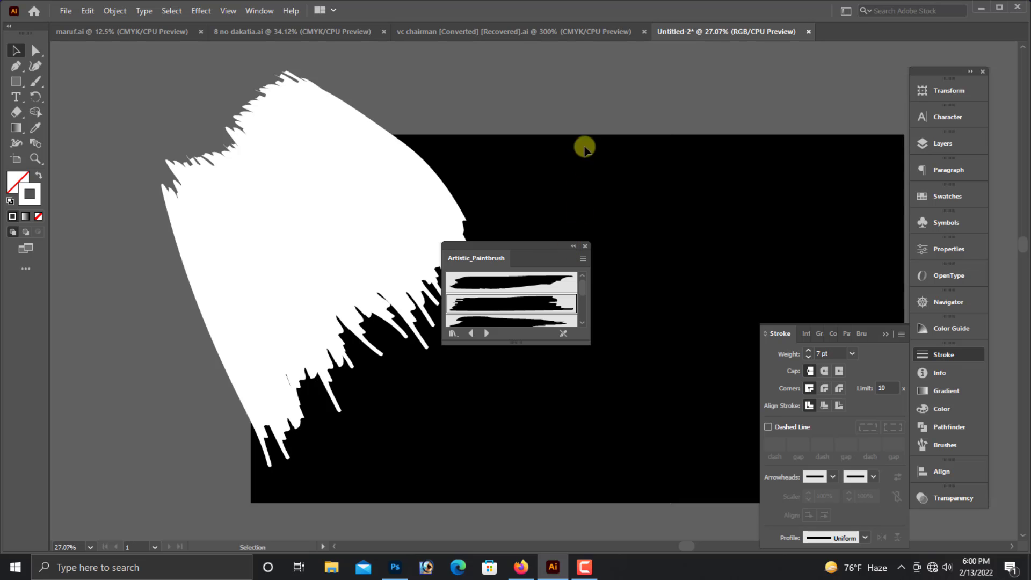
mouse_move(571, 251)
mouse_down()
mouse_move(955, 253)
mouse_move(977, 150)
mouse_move(900, 338)
mouse_move(845, 334)
mouse_move(828, 345)
mouse_up()
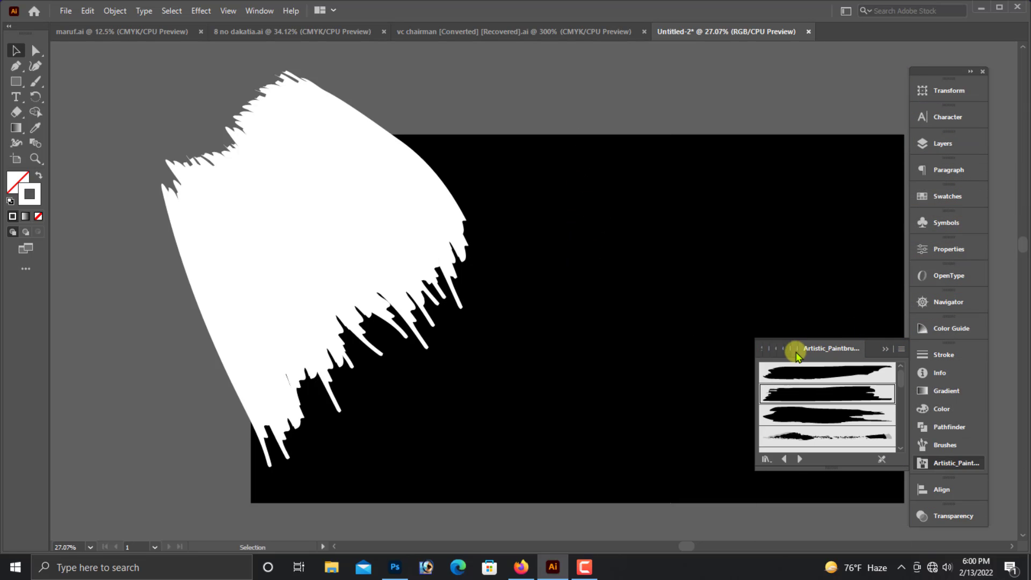
Select all the white brush strokes, move them over the left part of the black rectangle, and expand them into outlines.
key(ctrl+minus)
drag(750, 332, 612, 315)
drag(461, 300, 468, 347)
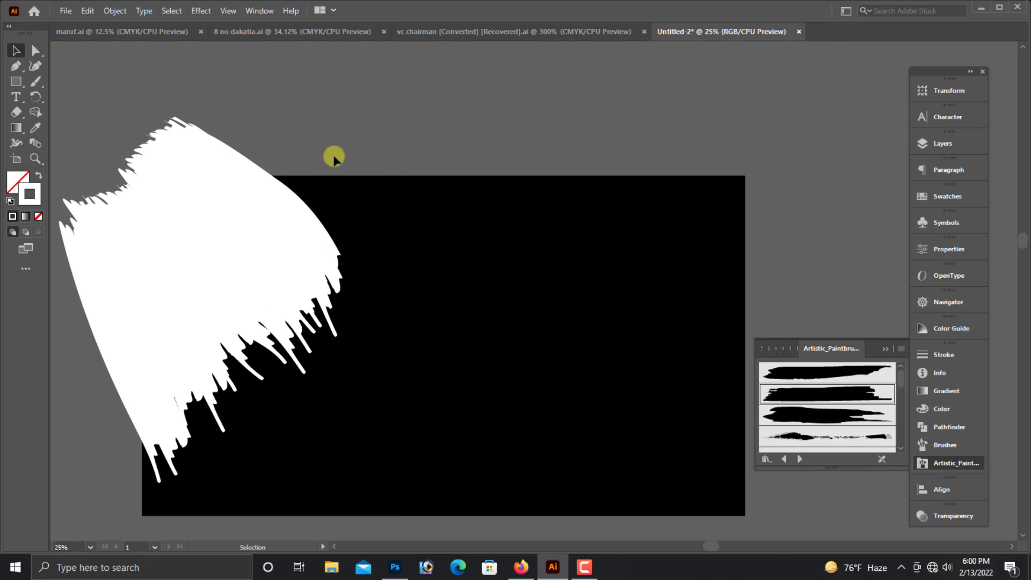
drag(295, 132, 91, 334)
drag(185, 283, 285, 340)
scroll(300, 295, down, 2)
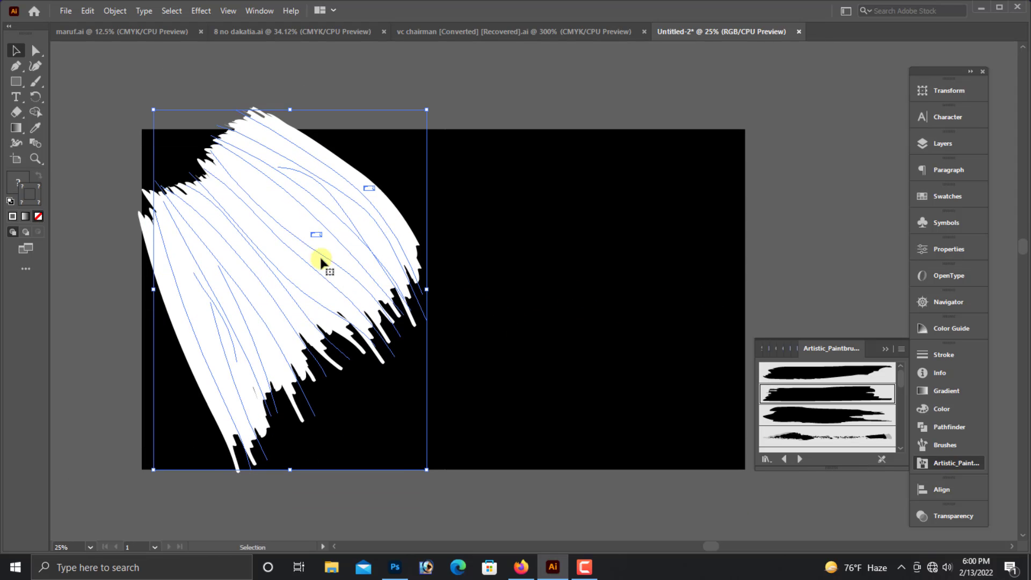
drag(320, 256, 273, 263)
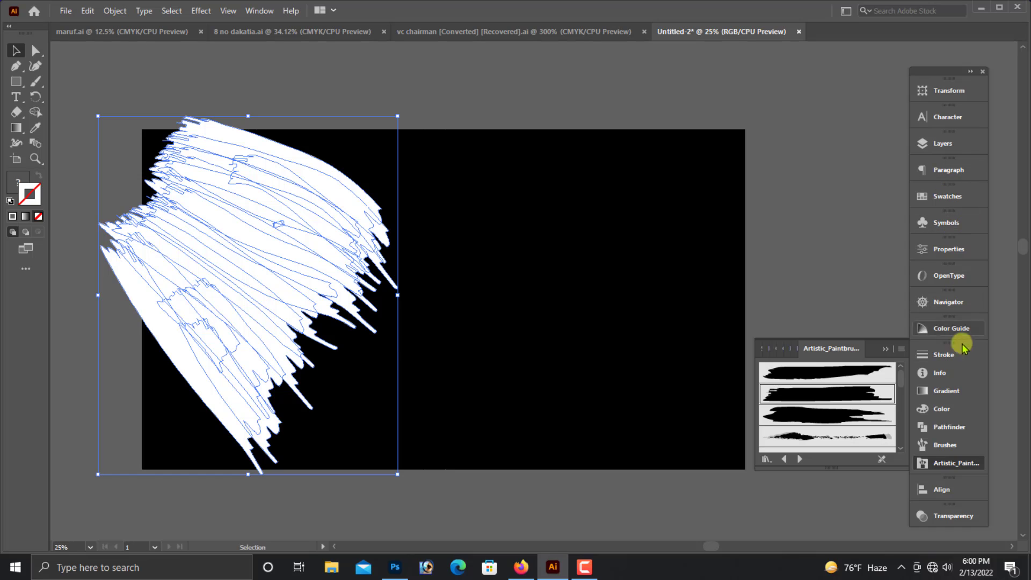
Unite the expanded brush strokes into one white shape with Pathfinder and reselect it.
click(945, 427)
click(781, 387)
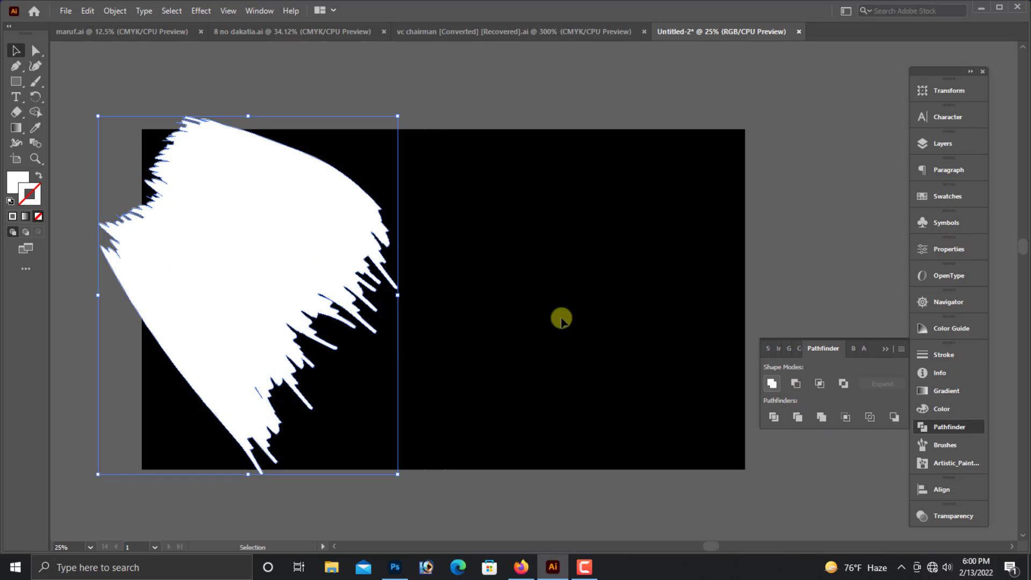
click(465, 283)
click(304, 266)
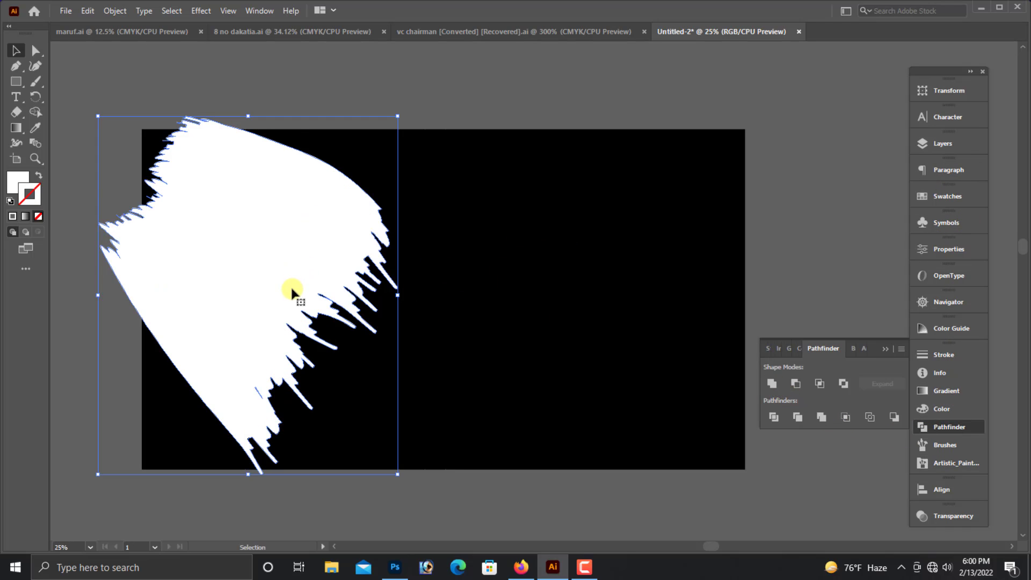
Shift the white shape up and left, rotate it slightly counterclockwise, and enlarge it a little.
drag(292, 288, 262, 268)
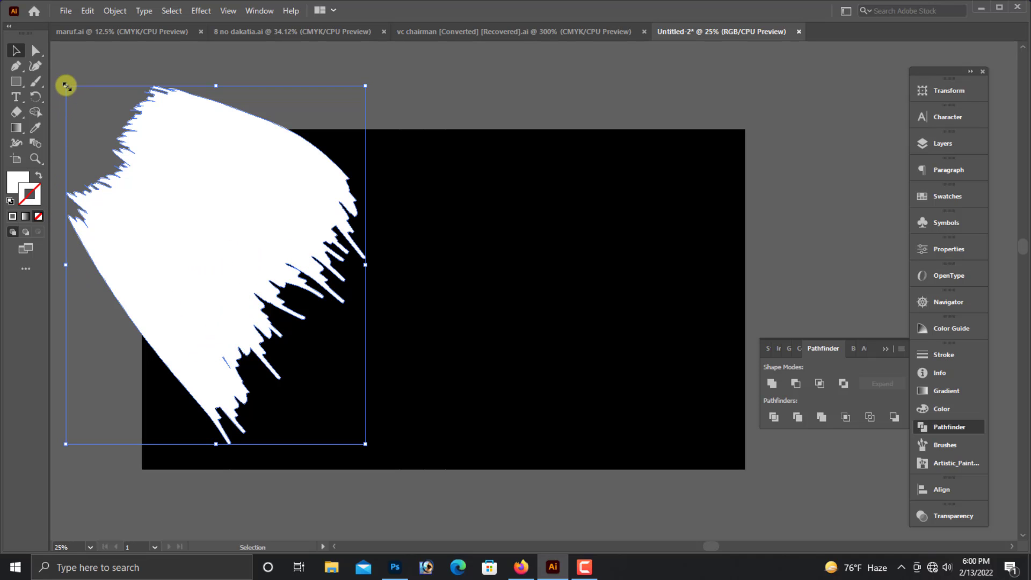
drag(60, 82, 58, 102)
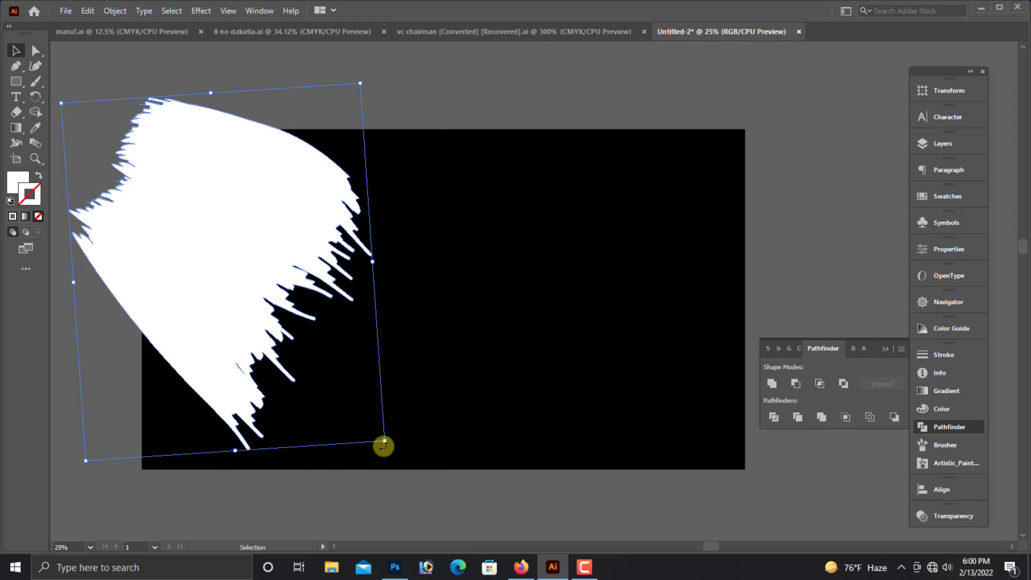
drag(383, 446, 419, 462)
key(ctrl+minus)
click(409, 465)
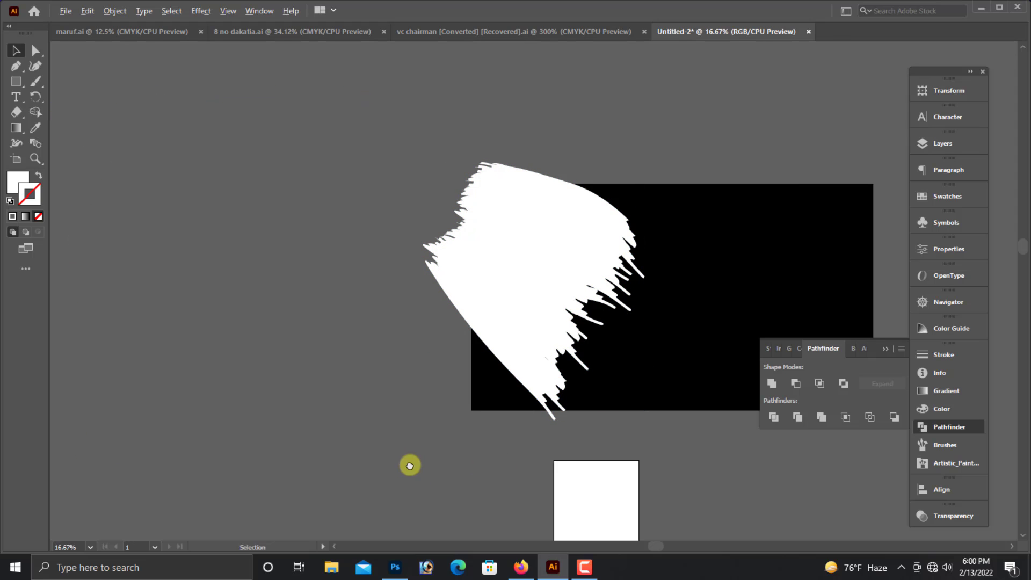
Rotate the white shape about 20 degrees further counterclockwise and nudge it over the rectangle's left side.
scroll(410, 465, right, 3)
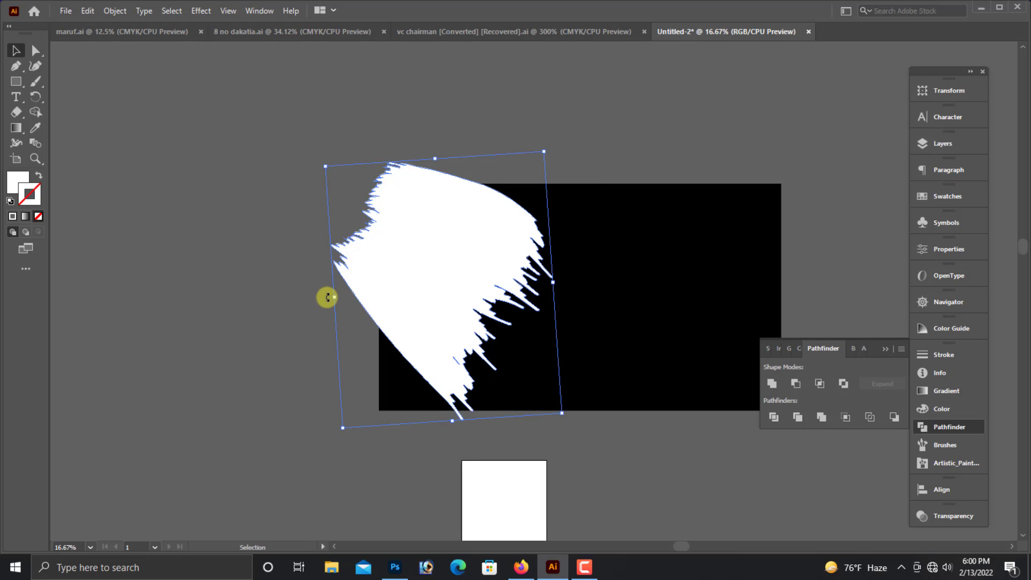
drag(327, 297, 524, 475)
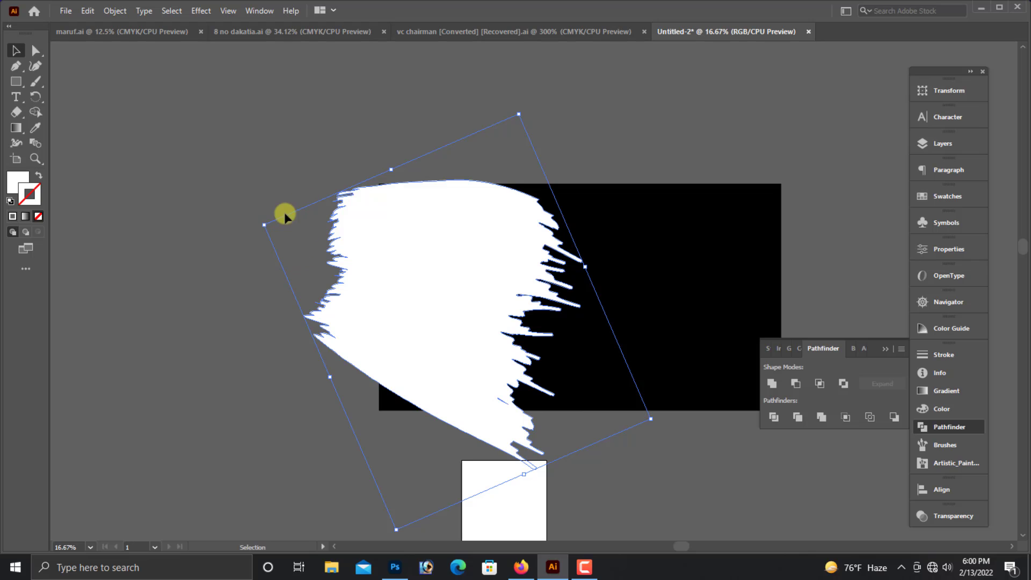
drag(443, 328, 434, 312)
drag(492, 382, 482, 381)
click(447, 465)
Move the white shape slightly and rotate it a few more degrees counterclockwise so it covers the rectangle's left end.
key(ctrl+plus)
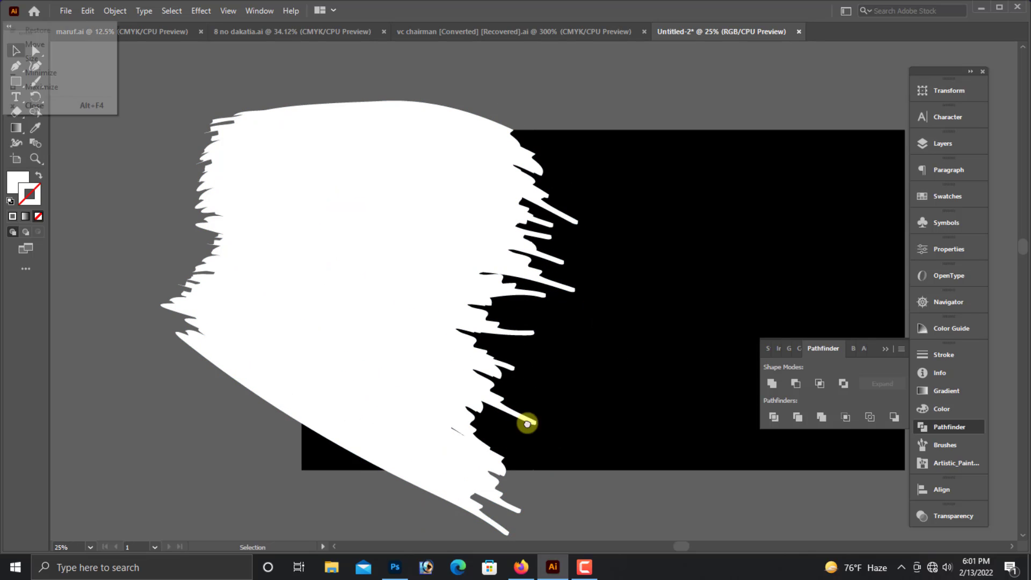
click(363, 374)
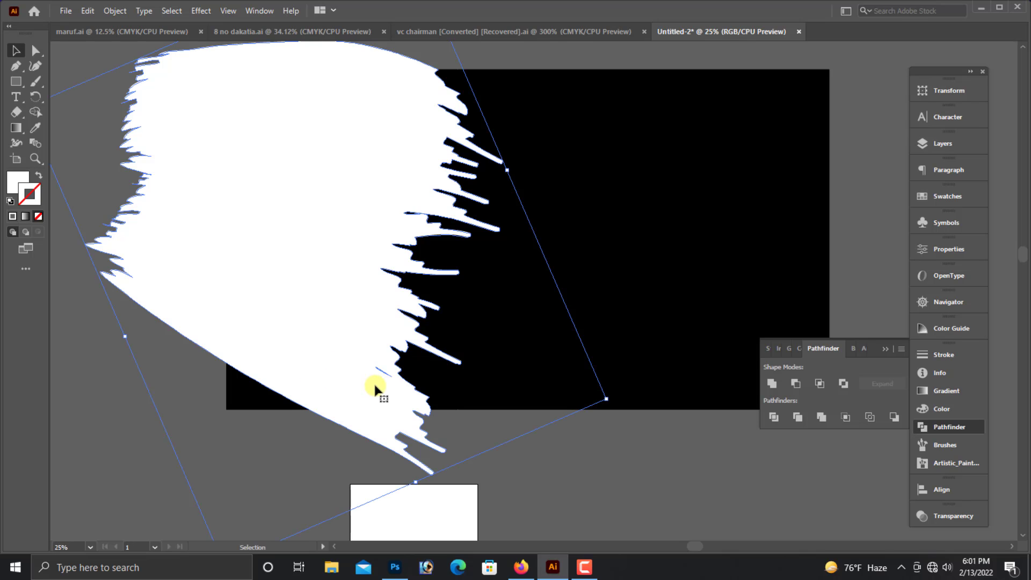
drag(340, 418, 336, 433)
scroll(381, 391, up, 2)
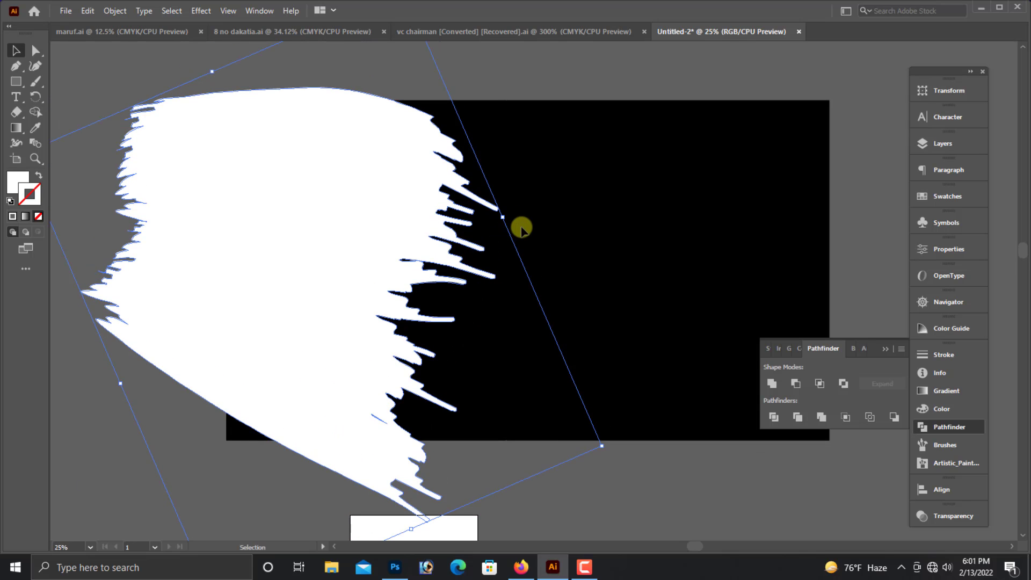
drag(506, 217, 509, 193)
drag(377, 266, 382, 266)
Try rotating the white shape a little further counterclockwise and nudging it, undoing the change.
scroll(318, 431, down, 2)
key(ctrl+minus)
drag(500, 455, 353, 435)
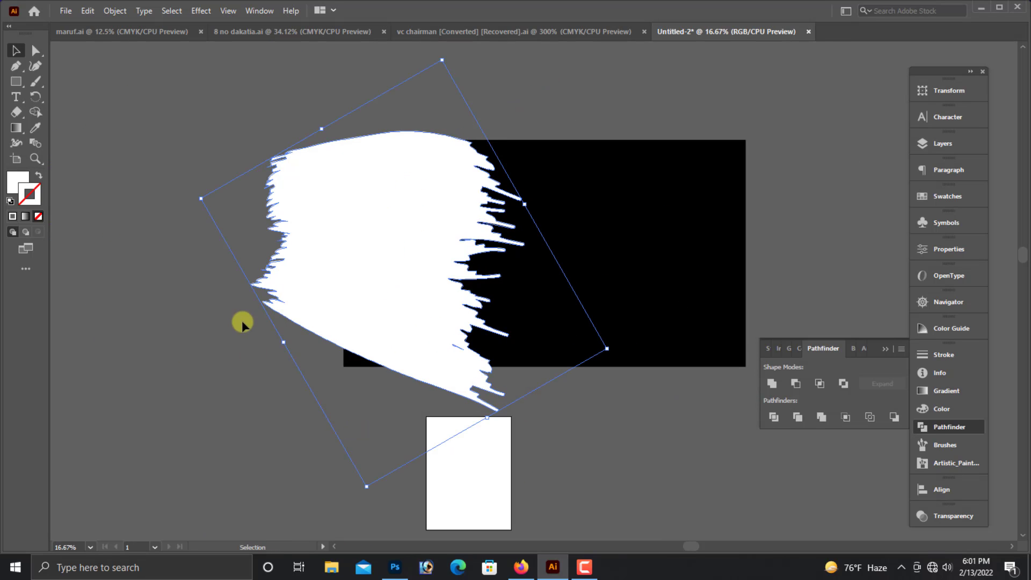
drag(192, 197, 195, 219)
drag(379, 341, 375, 341)
key(ctrl+z)
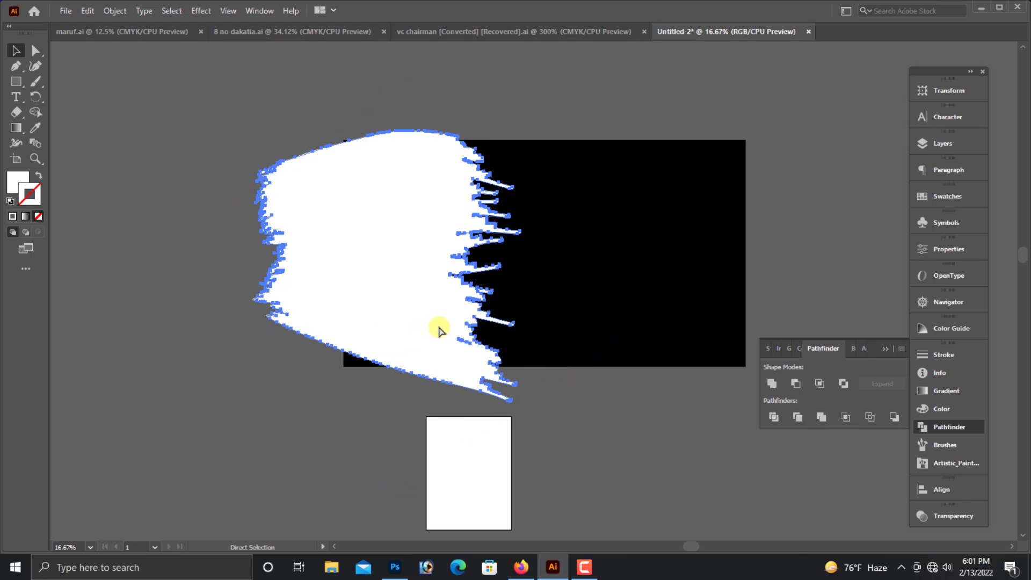
key(ctrl+z)
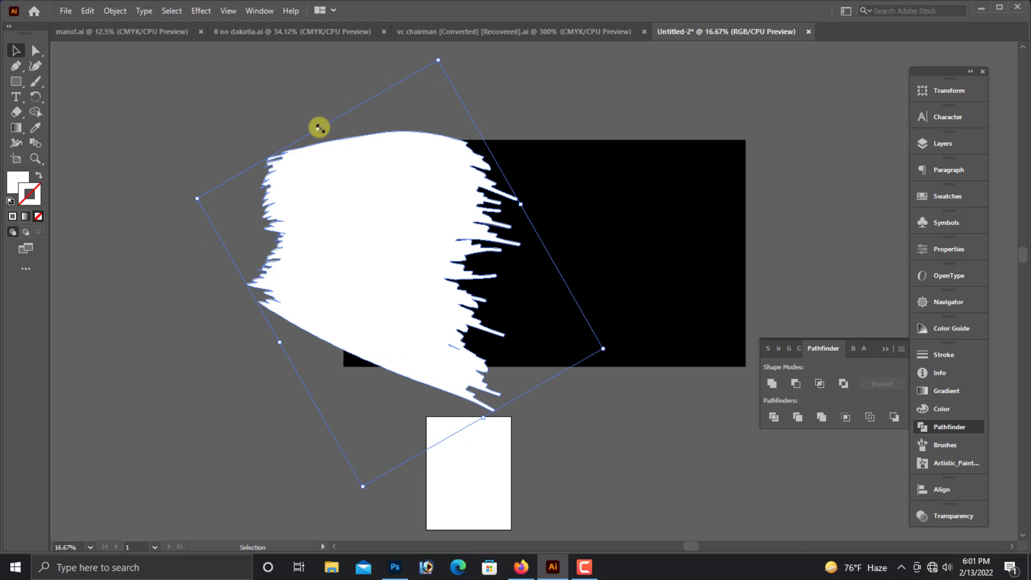
Rotate the white shape slightly clockwise over the rectangle's left end and deselect it.
drag(313, 123, 334, 115)
click(200, 334)
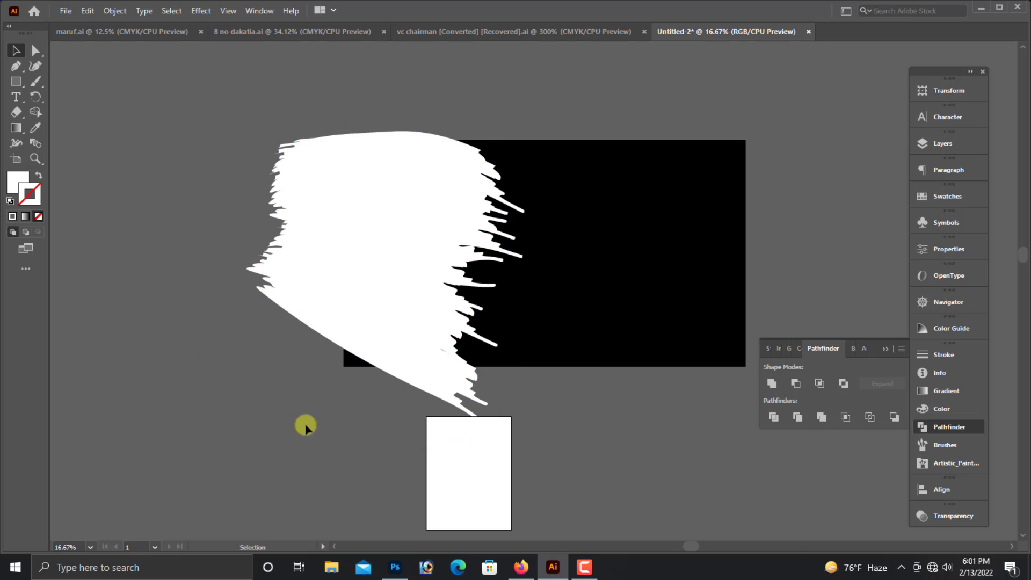
Draw a small white rectangle filling the gap at the black rectangle's lower-left corner and deselect everything.
click(321, 372)
click(16, 81)
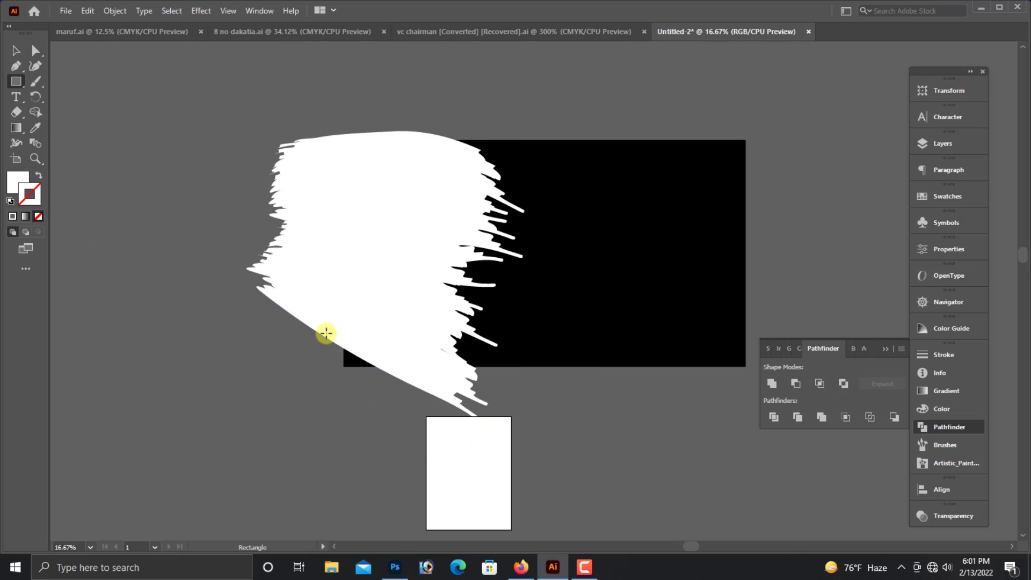
drag(326, 334, 383, 370)
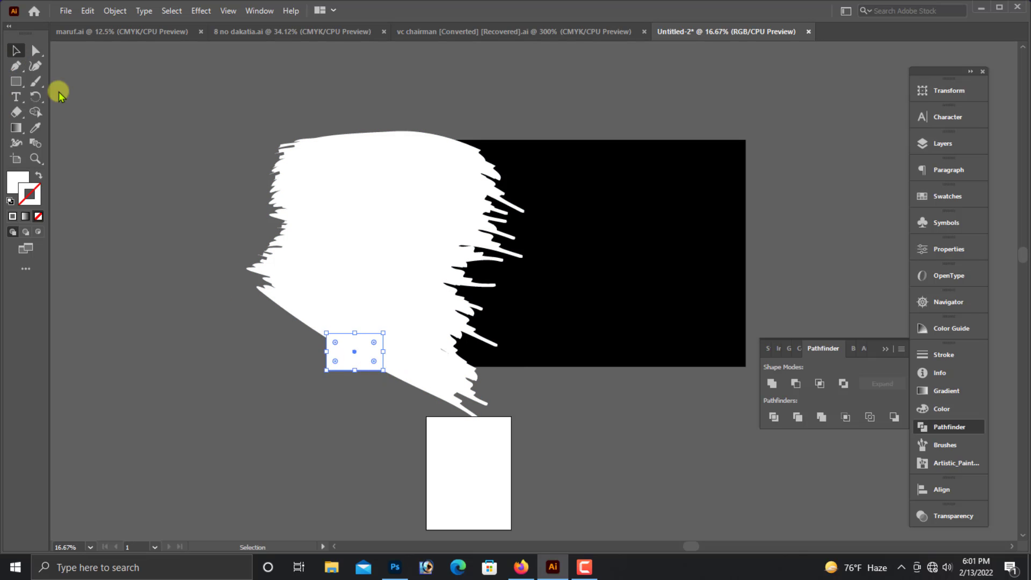
drag(184, 178, 383, 377)
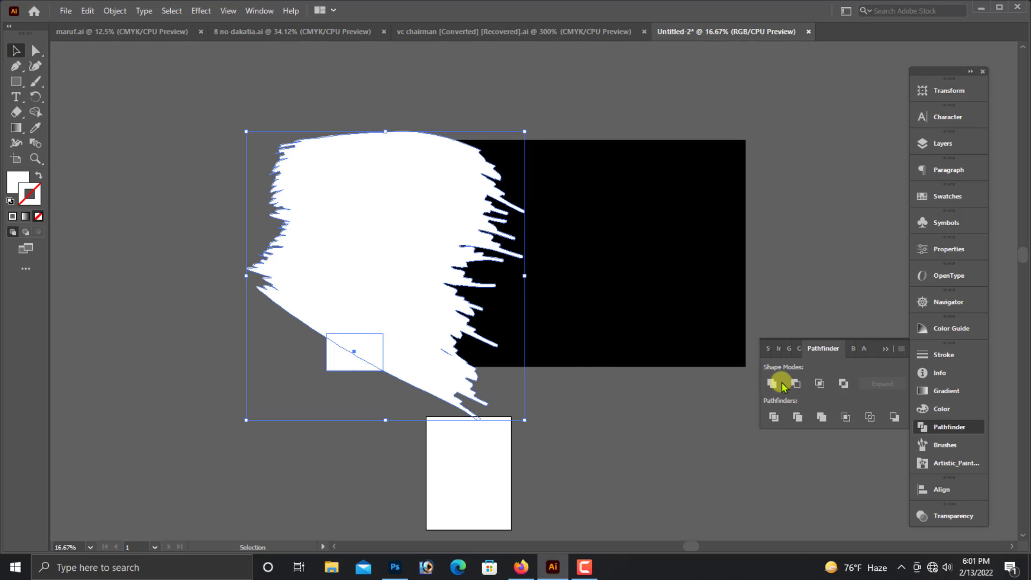
click(641, 421)
drag(576, 421, 506, 442)
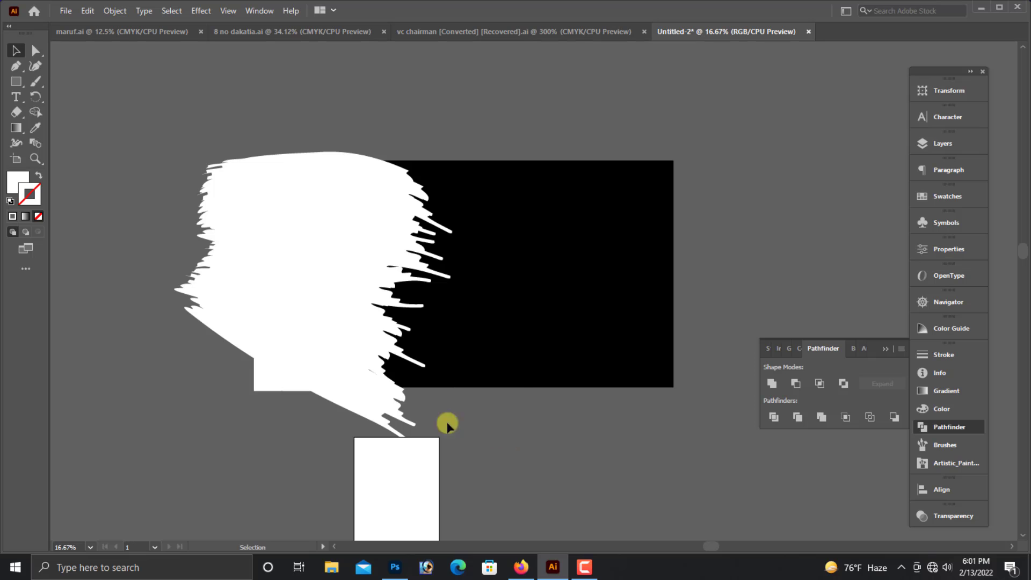
Rotate the white brush shape very slightly clockwise and give it a white-to-black linear gradient fill with no stroke.
click(349, 338)
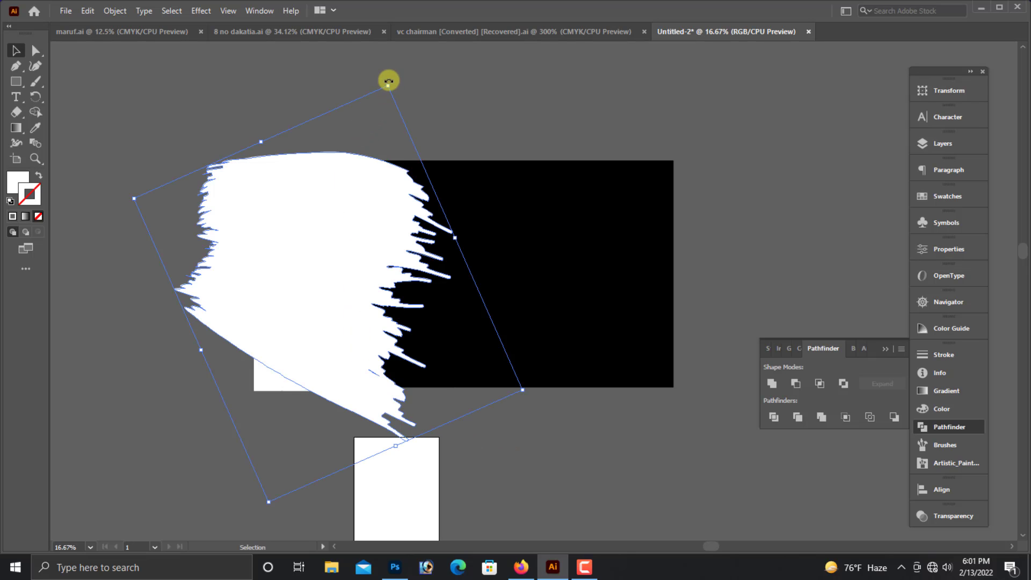
drag(388, 81, 394, 84)
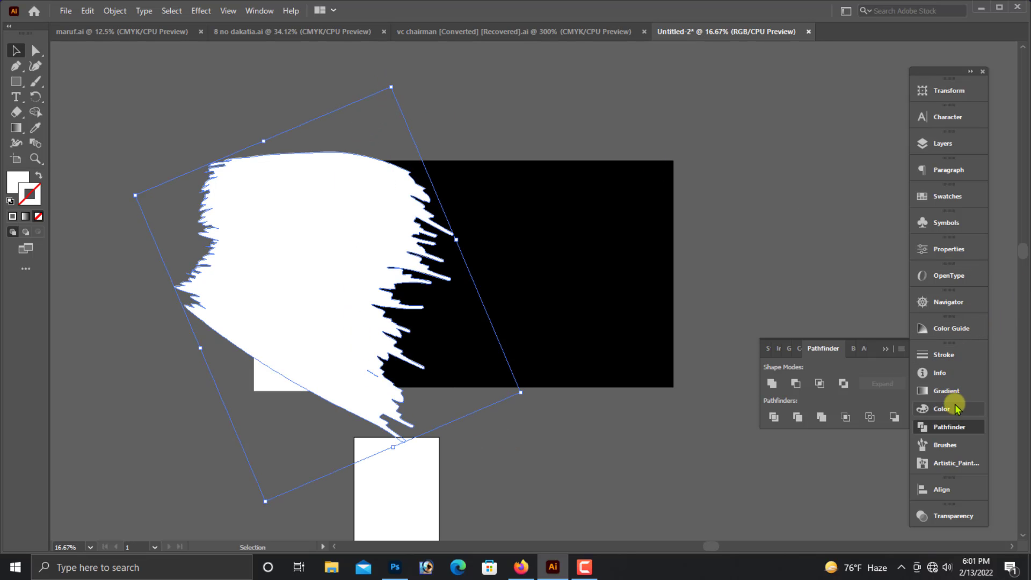
click(946, 390)
click(769, 396)
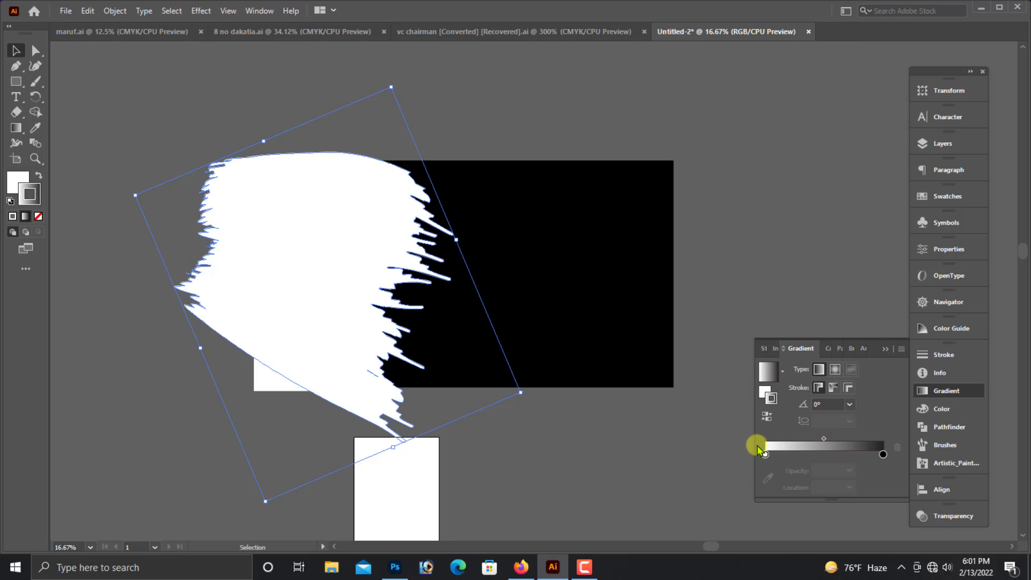
click(38, 176)
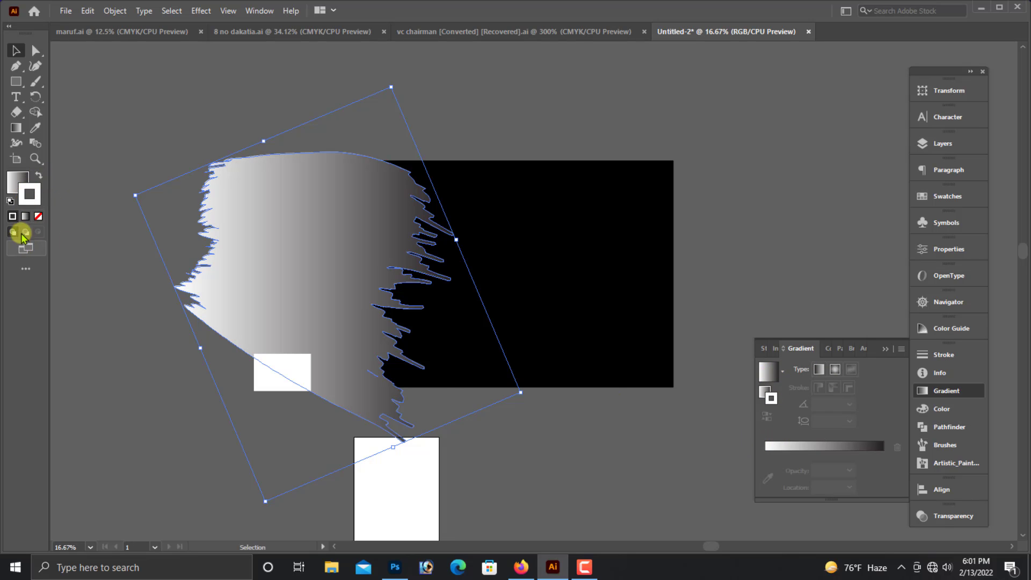
click(38, 216)
click(21, 184)
click(328, 259)
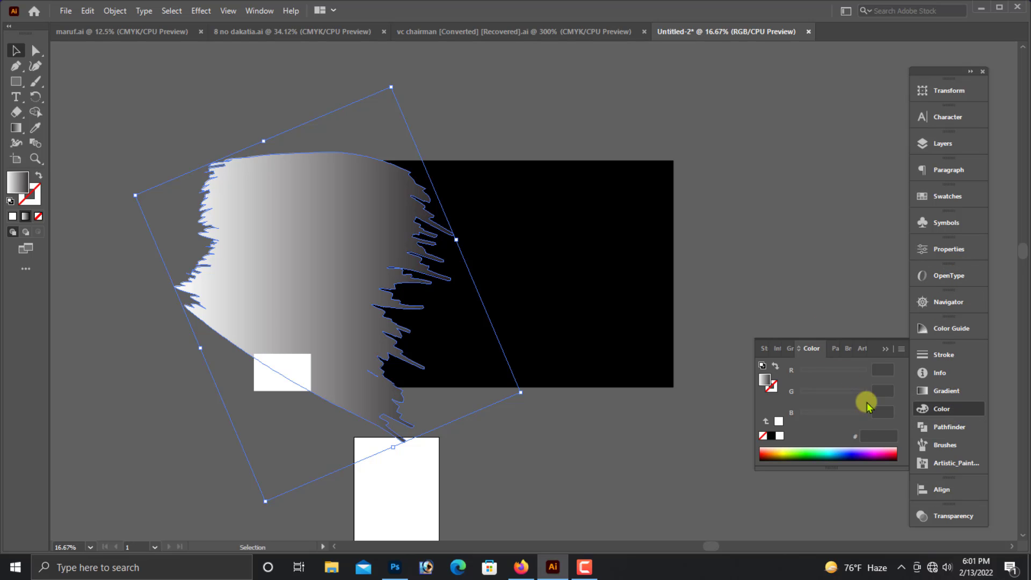
Change the white stop of the brush shape's gradient to red in RGB mode, with values 255, 0, 0.
click(946, 391)
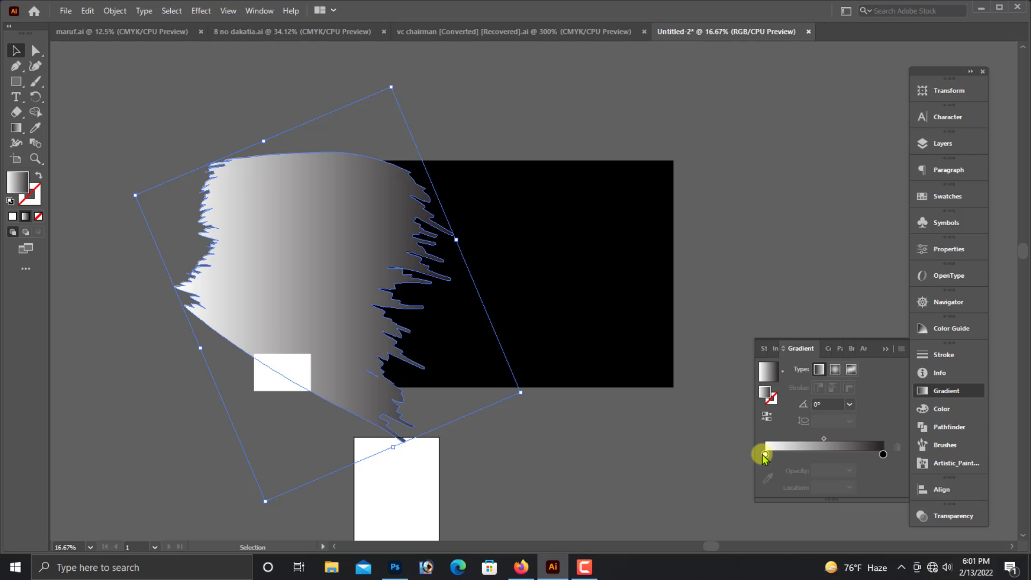
click(765, 454)
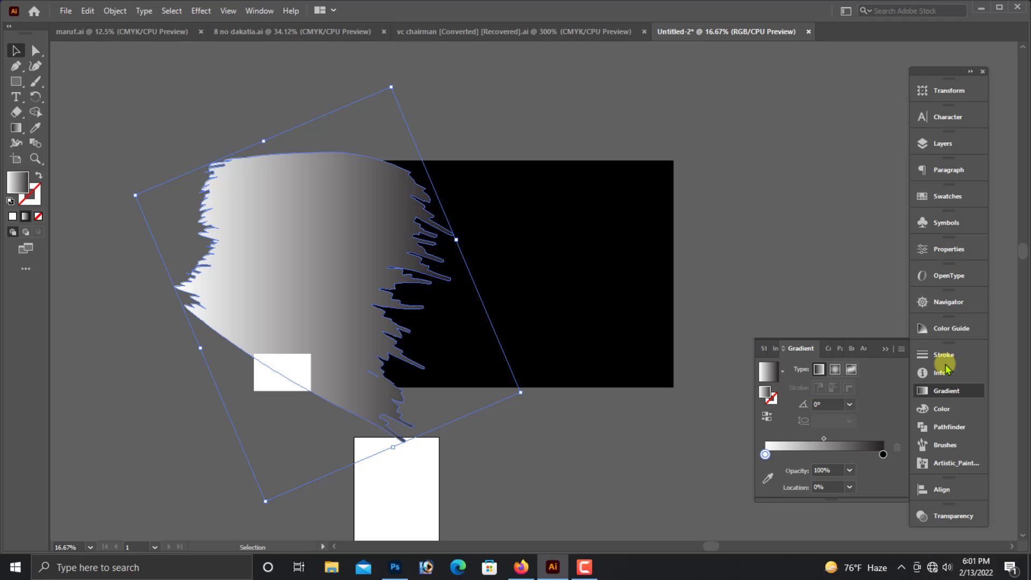
click(942, 408)
click(900, 350)
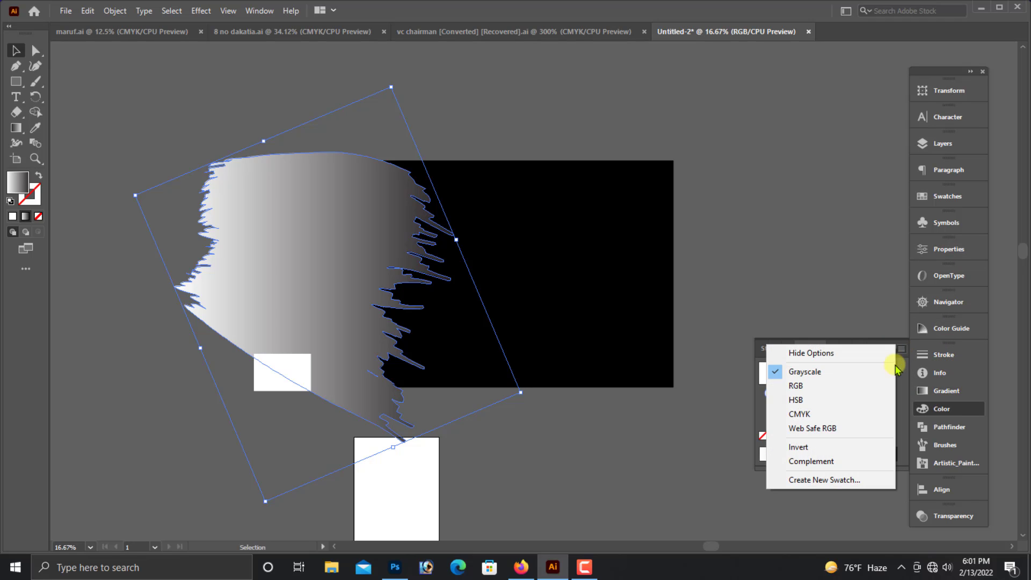
click(796, 387)
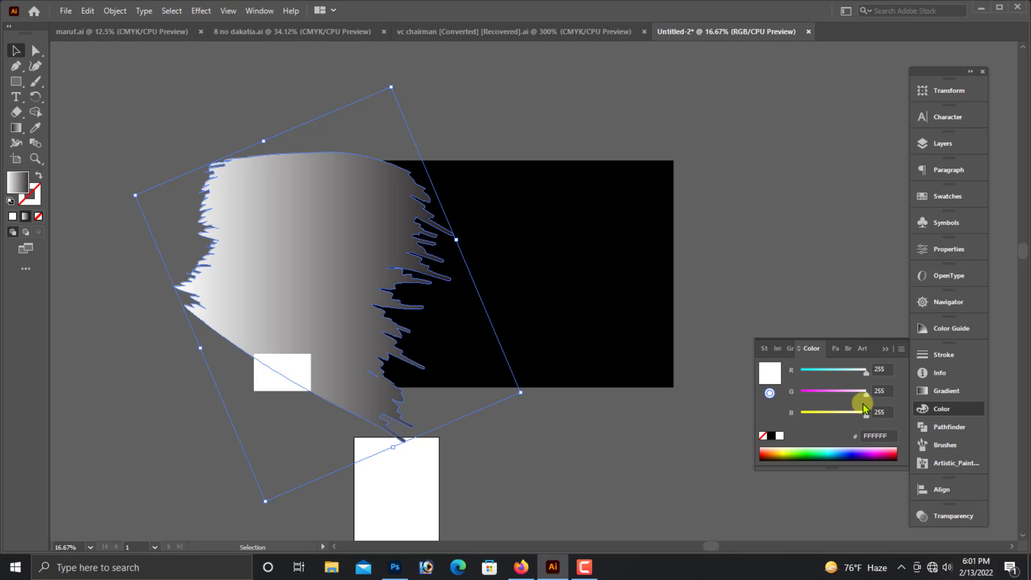
drag(864, 410, 720, 409)
drag(841, 396, 782, 391)
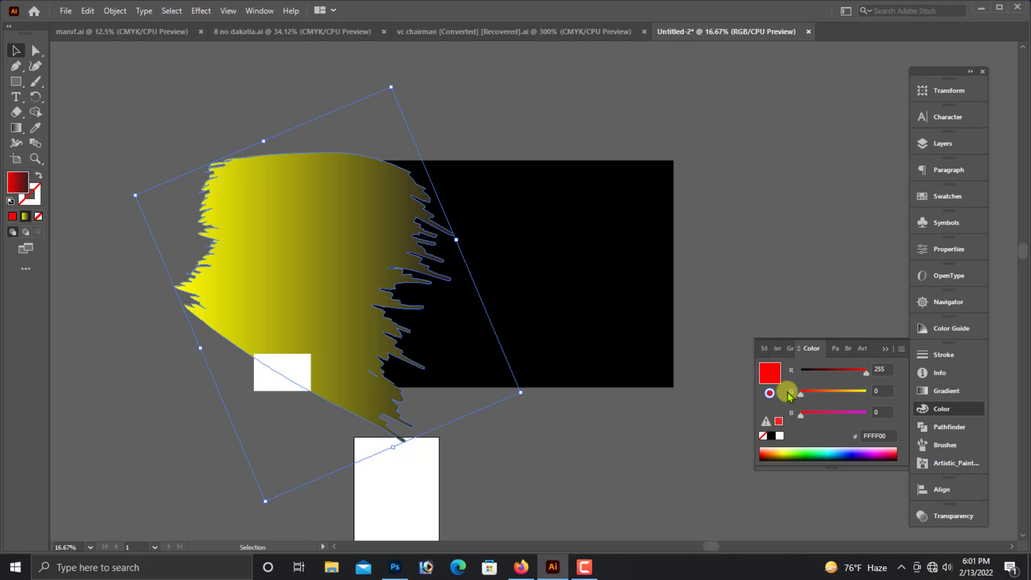
drag(856, 378, 877, 365)
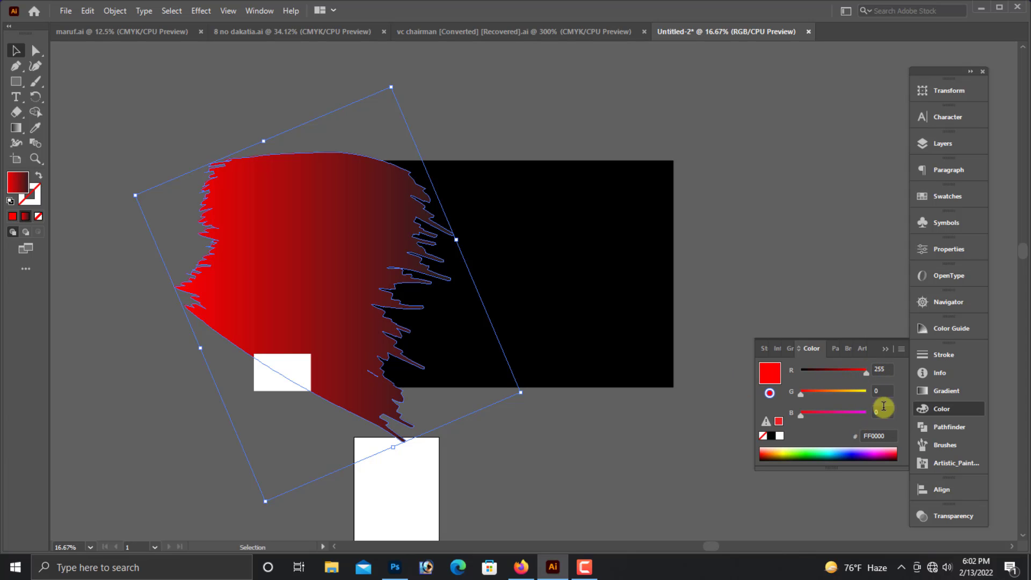
Try a 90° angle for the brush shape's gradient, then set the angle to 180°.
click(947, 391)
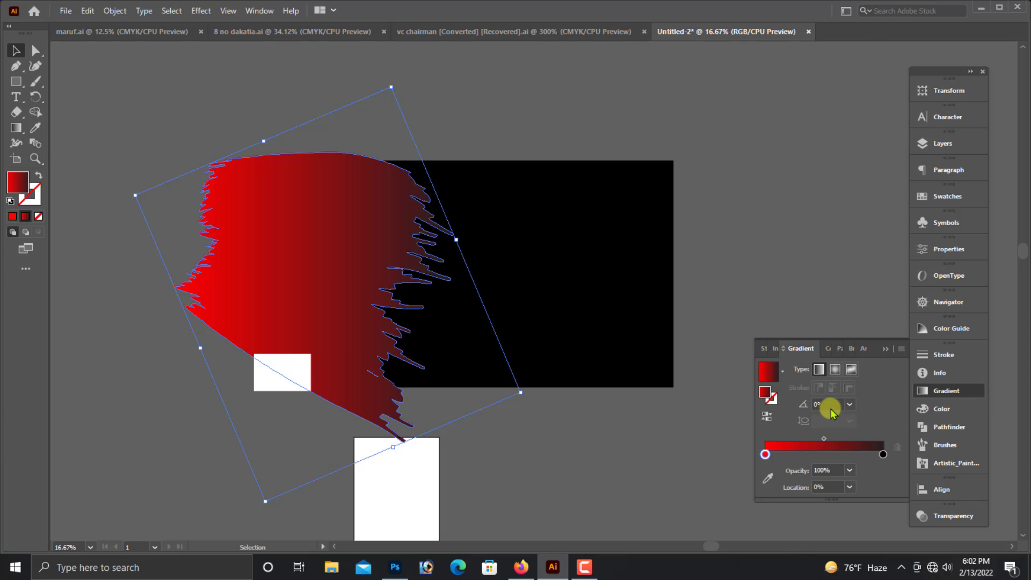
click(830, 406)
key(Return)
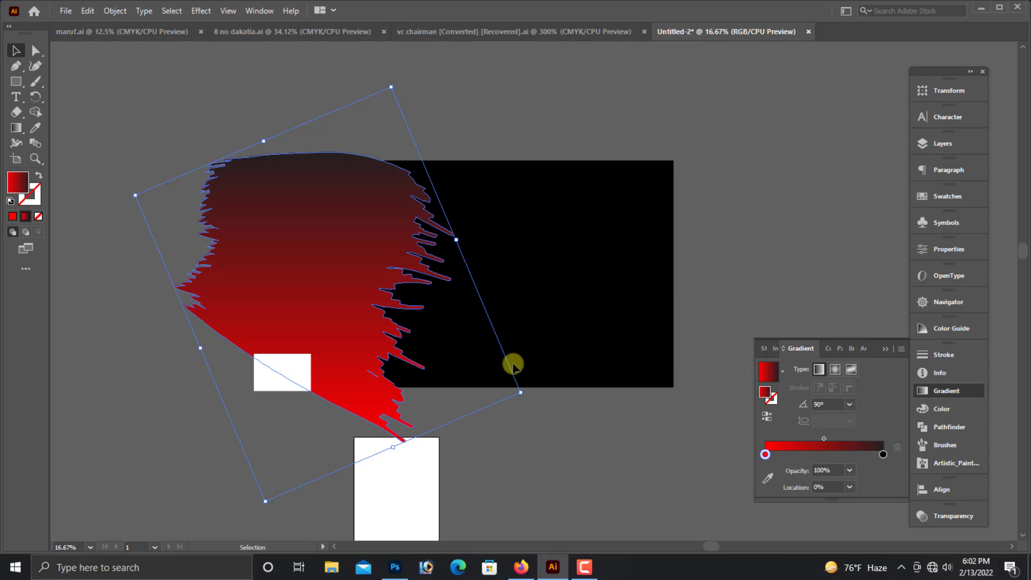
click(828, 405)
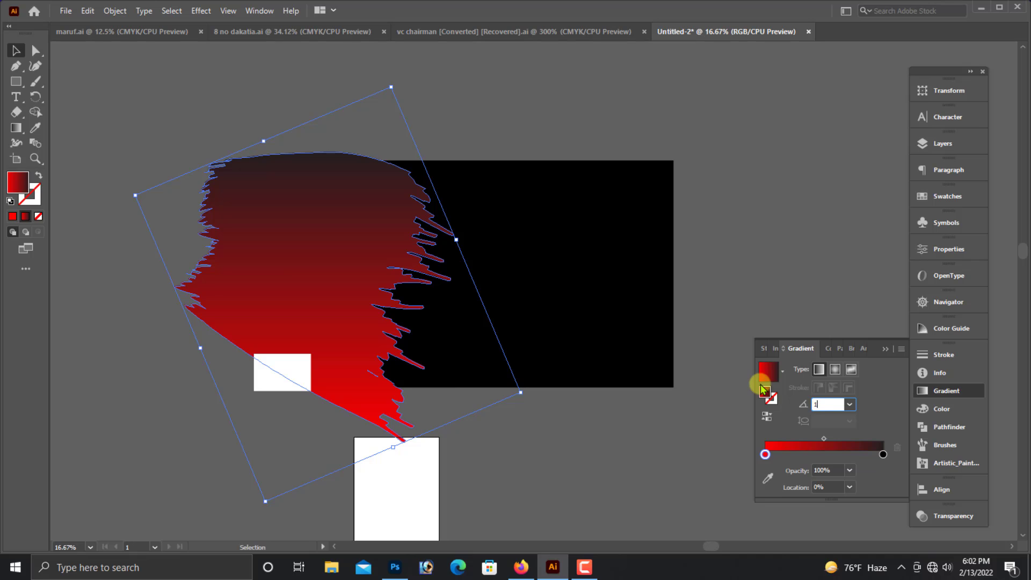
key(Return)
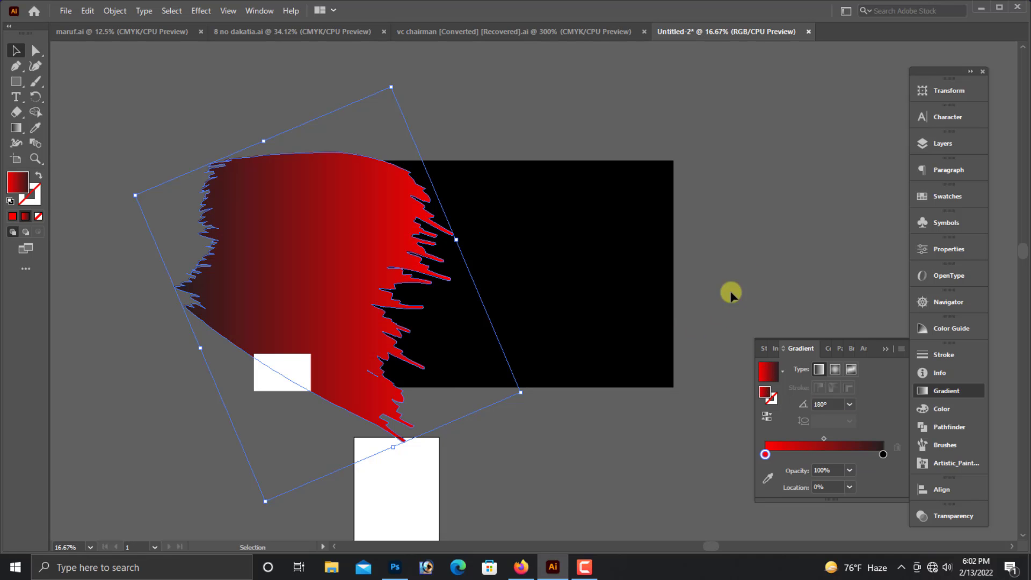
click(777, 239)
Nudge the red gradient brush shape slightly to the right over the black rectangle.
key(ctrl+plus)
drag(422, 327, 495, 348)
click(379, 295)
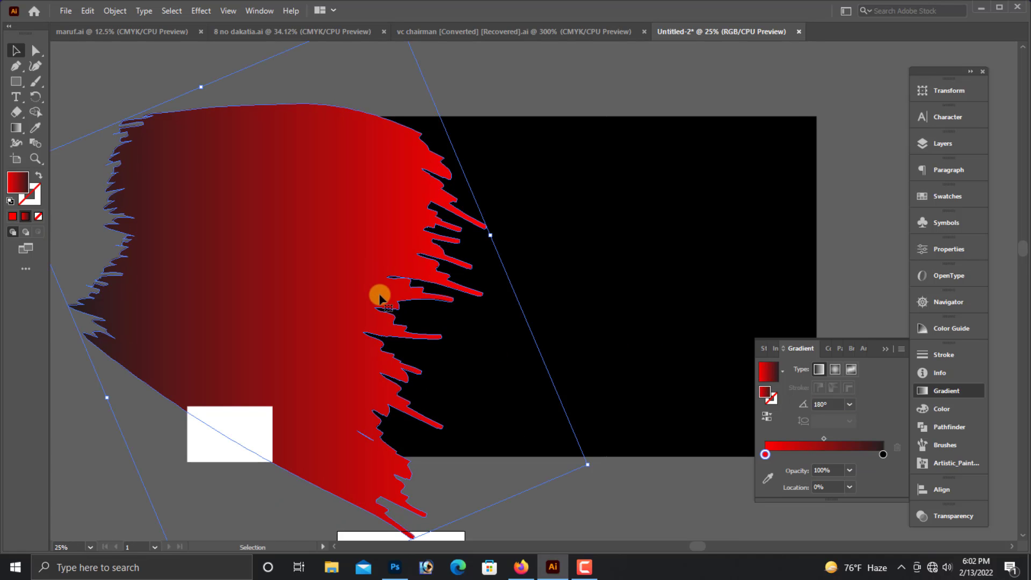
mouse_move(380, 297)
mouse_down()
mouse_move(365, 299)
mouse_move(397, 298)
mouse_up()
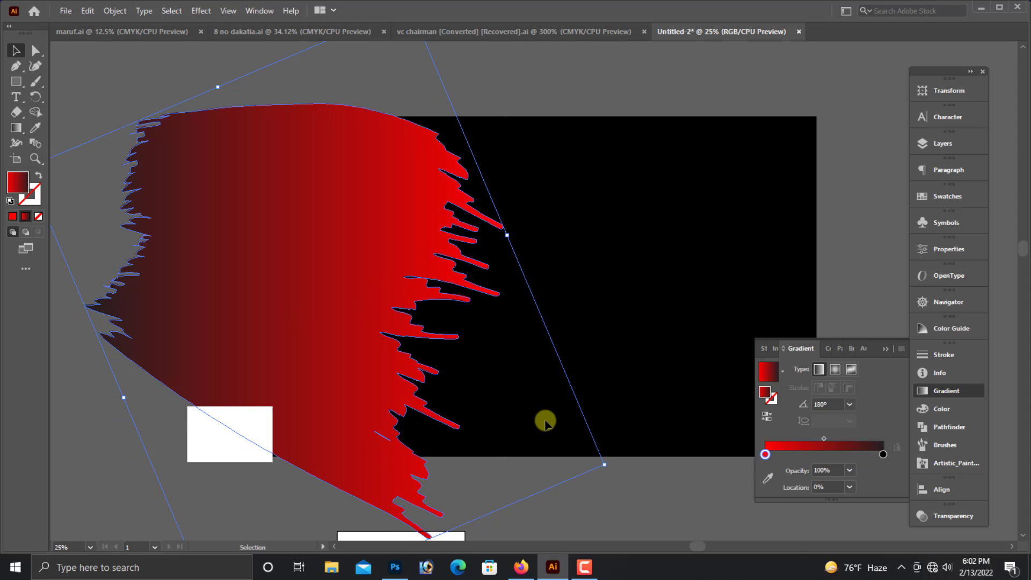
drag(511, 237, 418, 218)
click(531, 120)
key(ctrl+minus)
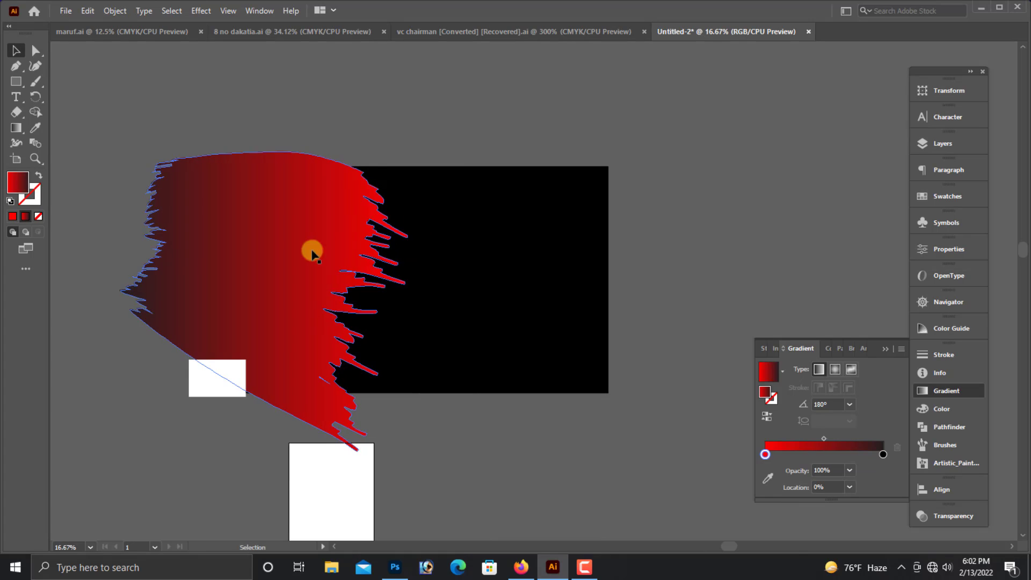
Try a rotated copy of the gradient brush shape over the black rectangle's right side and delete the copy.
mouse_move(313, 250)
mouse_down()
mouse_move(501, 276)
mouse_move(494, 229)
mouse_up()
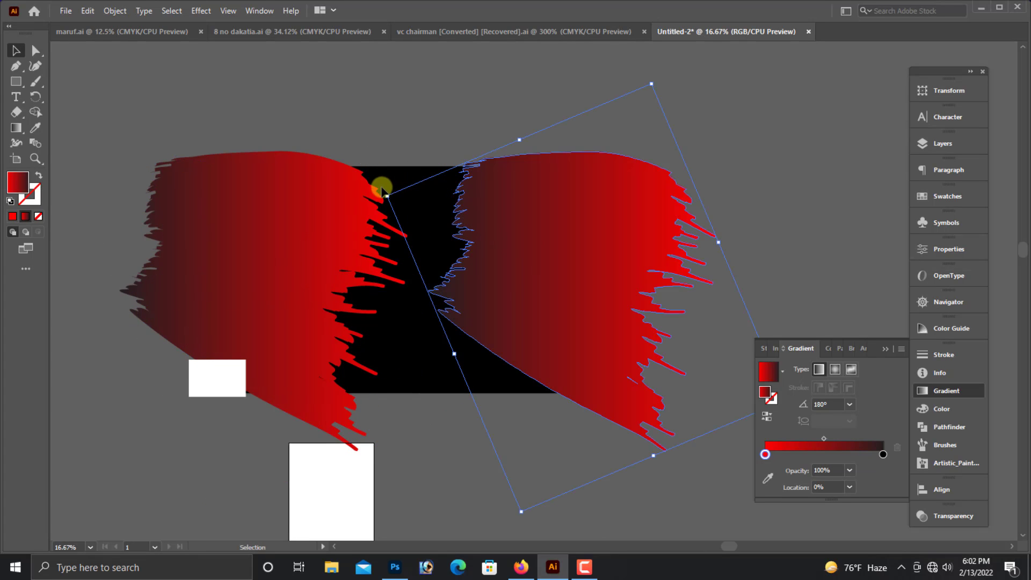
mouse_move(382, 189)
mouse_down()
mouse_move(373, 203)
mouse_move(373, 322)
mouse_up()
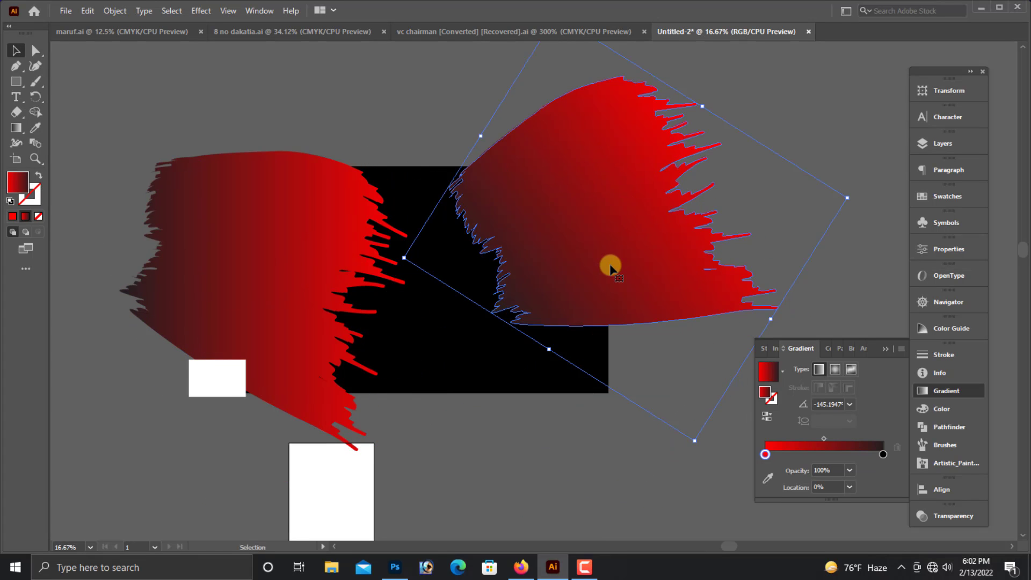
drag(610, 266, 596, 270)
click(645, 475)
key(ctrl+minus)
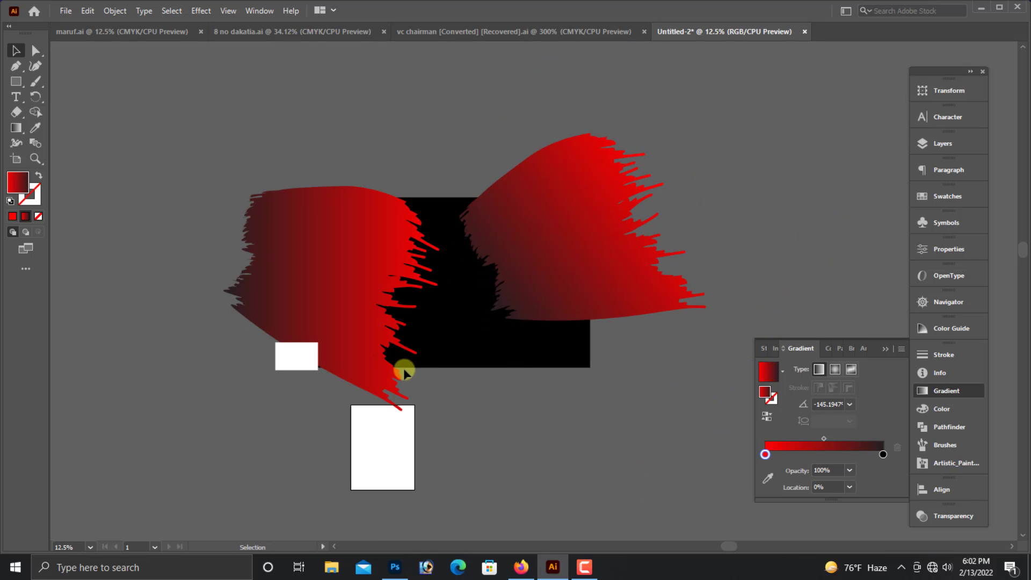
drag(215, 188, 780, 356)
scroll(600, 370, down, 1)
click(573, 306)
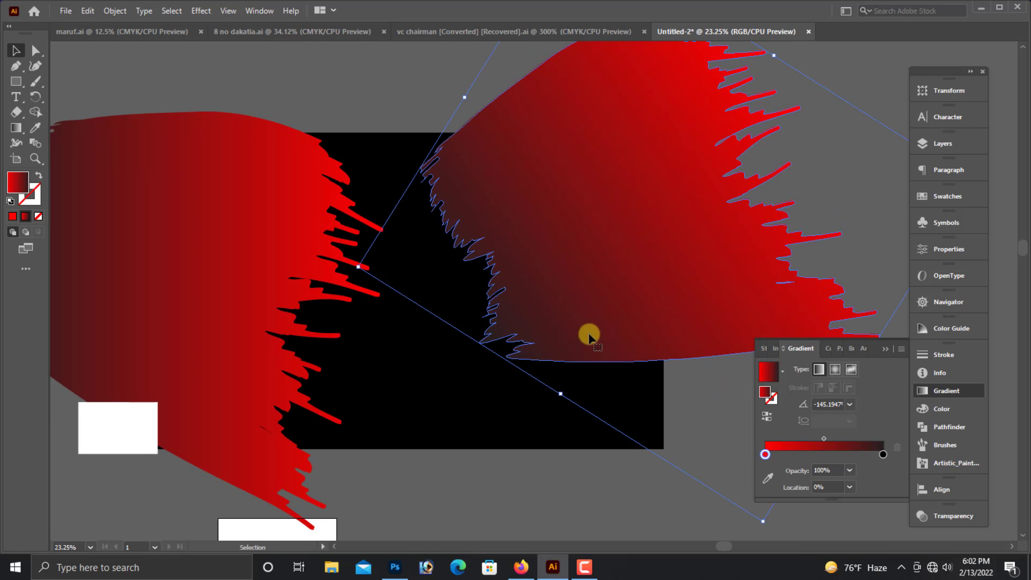
drag(590, 336, 599, 331)
key(ctrl+minus)
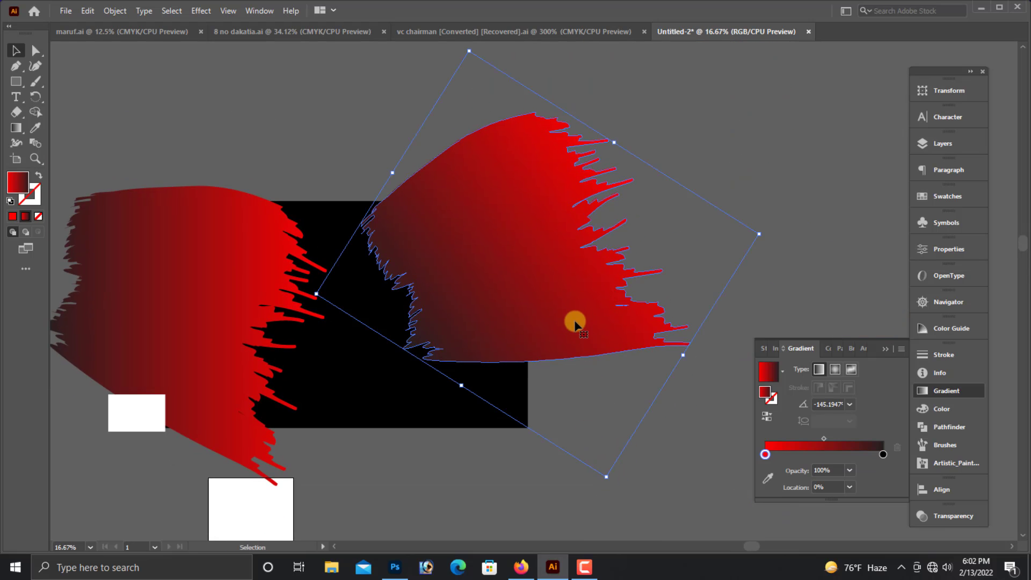
key(Delete)
Try moving the remaining gradient brush shape, undo the changes and deselect it.
click(294, 237)
drag(391, 296, 540, 267)
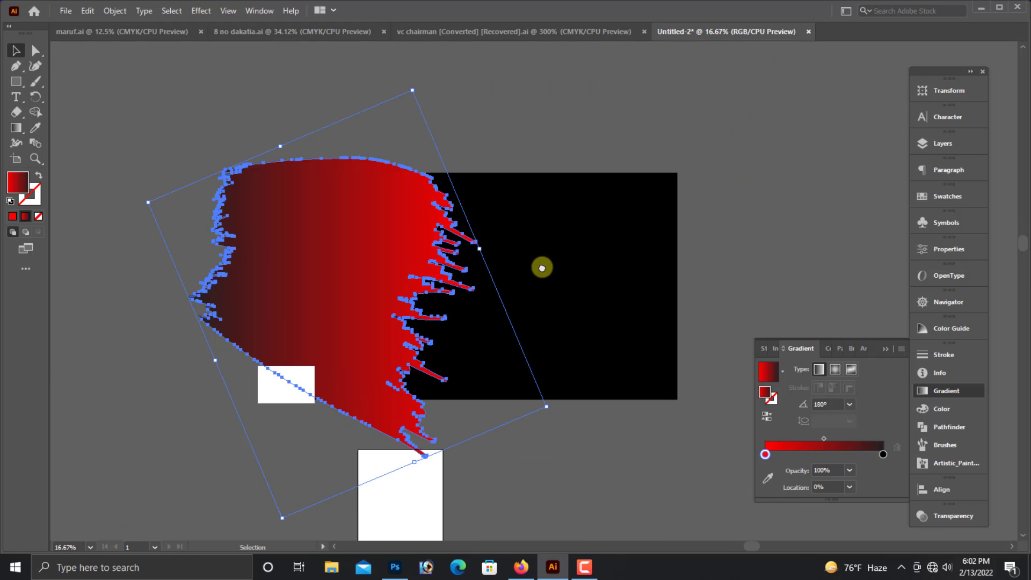
key(ctrl+2)
drag(374, 261, 282, 358)
key(ctrl+z)
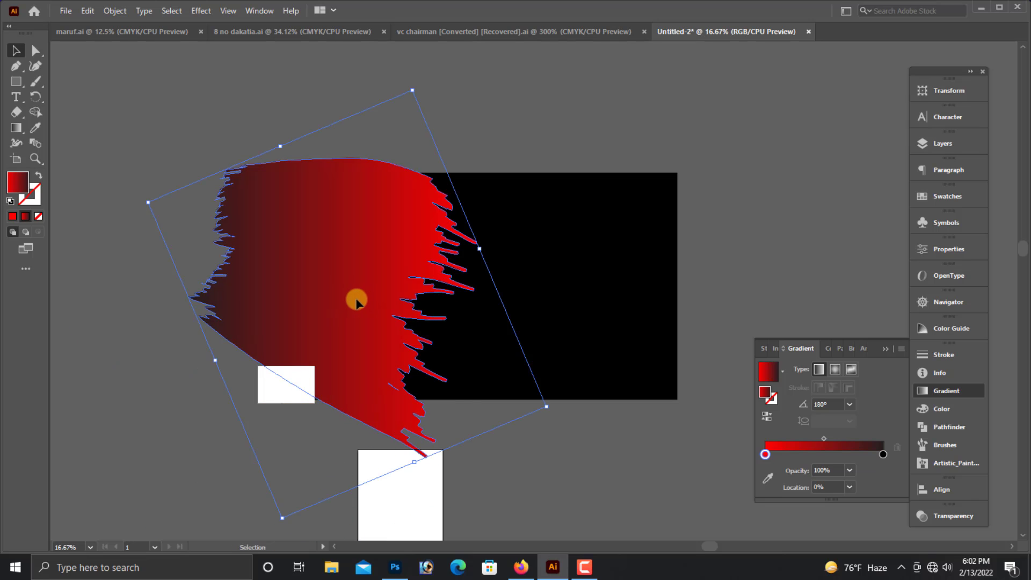
key(ctrl+z)
key(ctrl+shift+a)
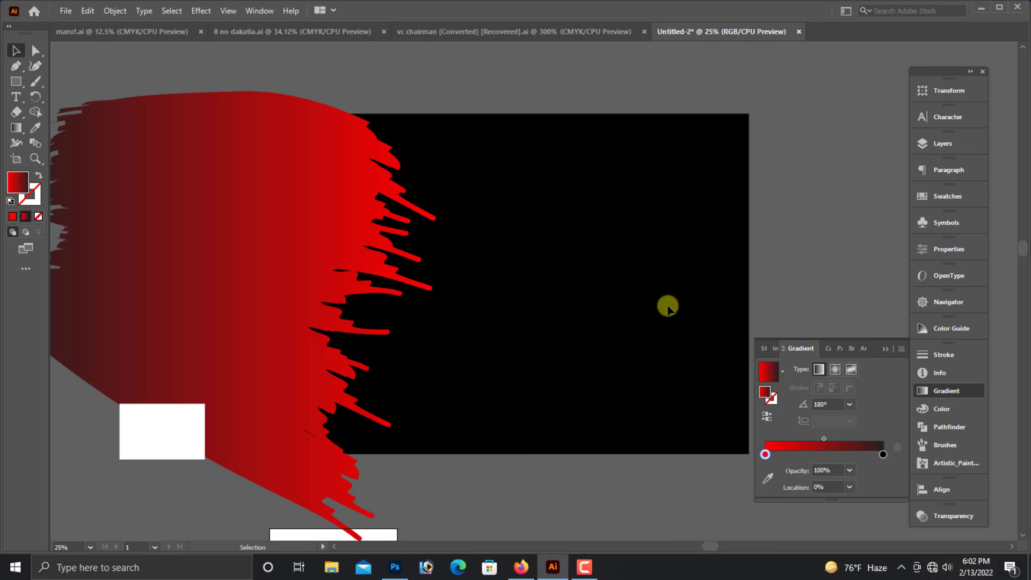
Try moving the small white rectangle together with the gradient brush shape and undo the move.
scroll(664, 321, right, 2)
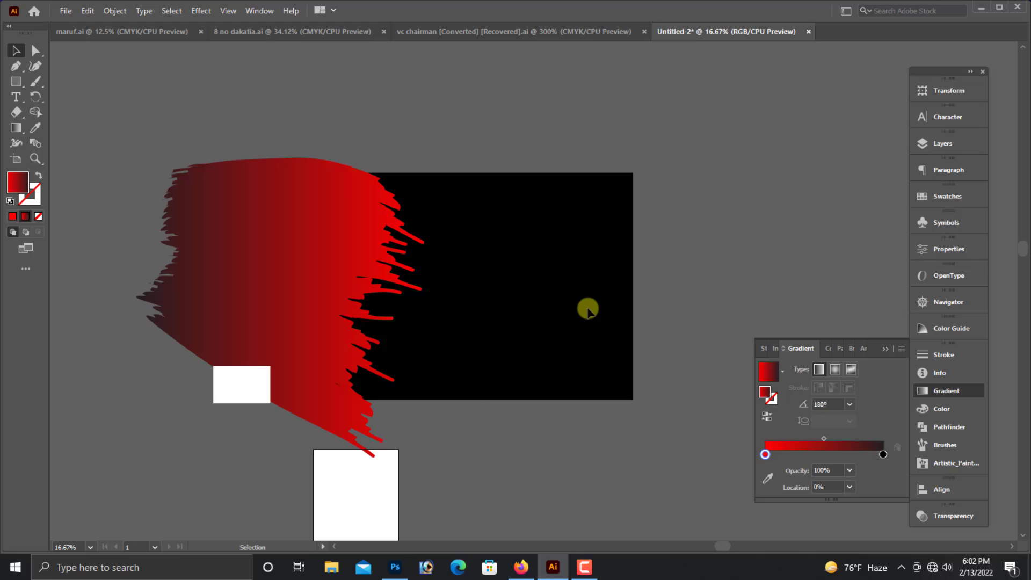
click(559, 310)
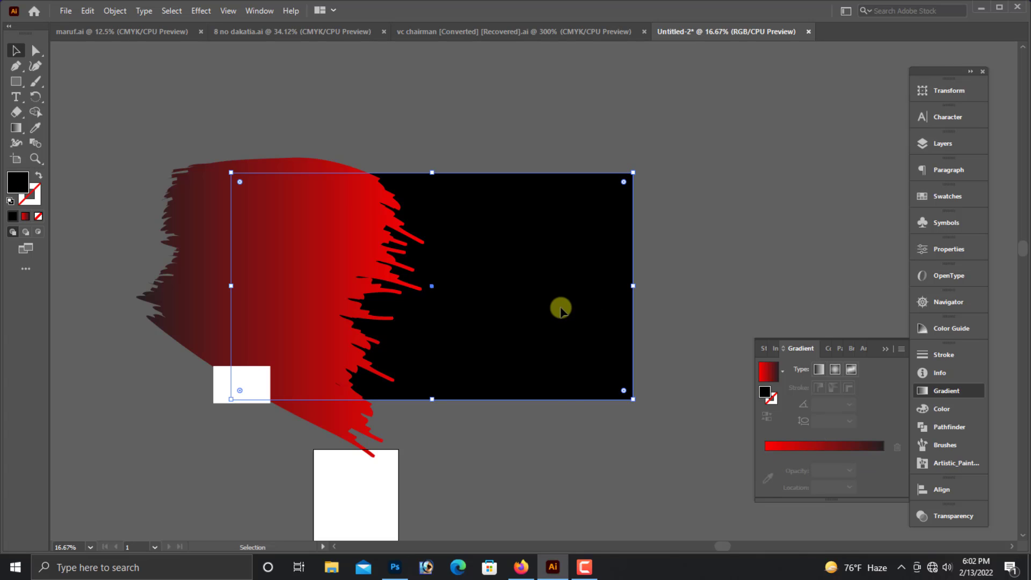
click(557, 443)
click(239, 400)
drag(275, 339, 360, 291)
key(ctrl+z)
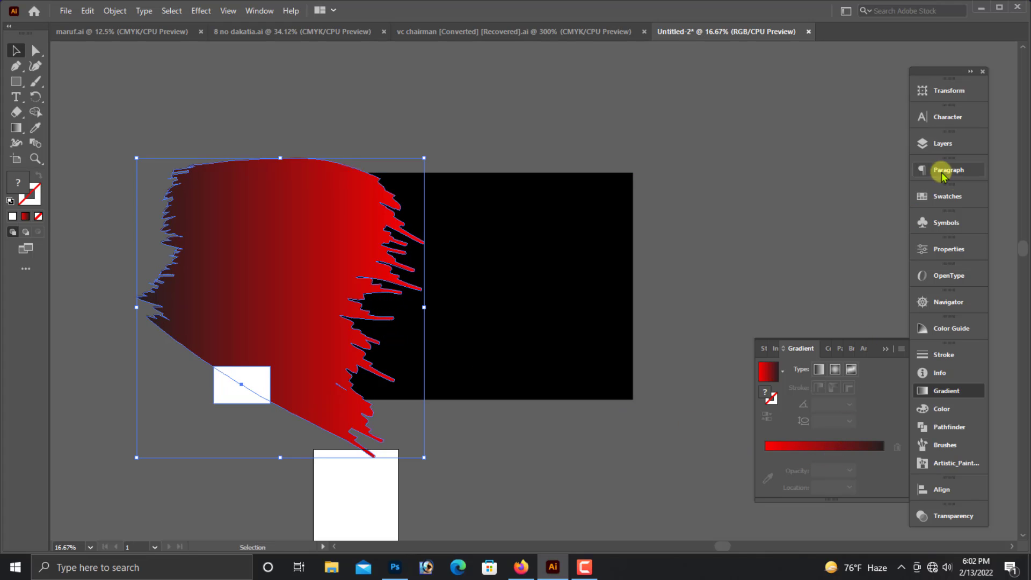
Place a copy of the gradient brush shape above the black rectangle's right end, and unite the original with the small white rectangle.
drag(329, 260, 776, 141)
click(324, 315)
click(254, 402)
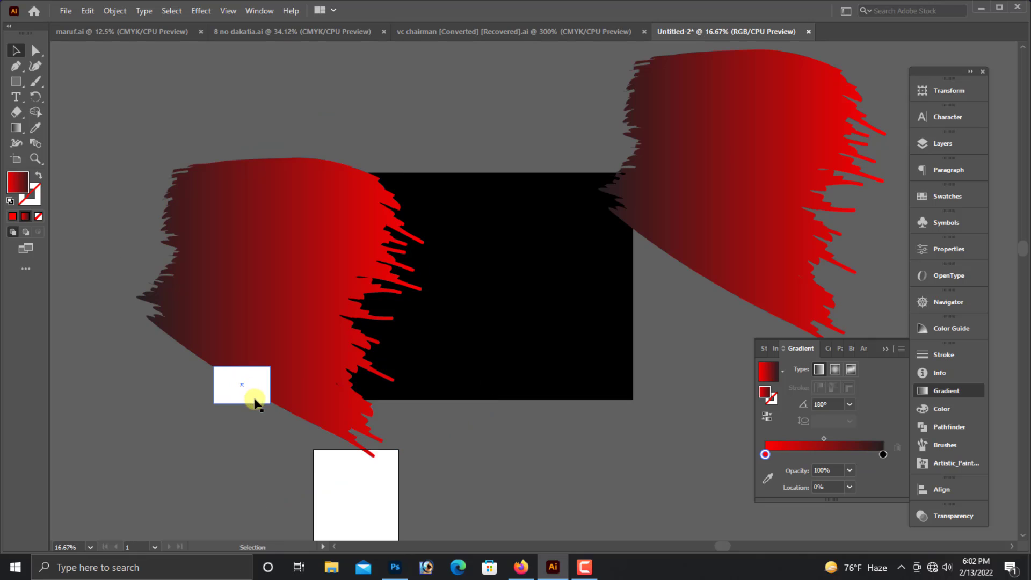
shift+click(290, 301)
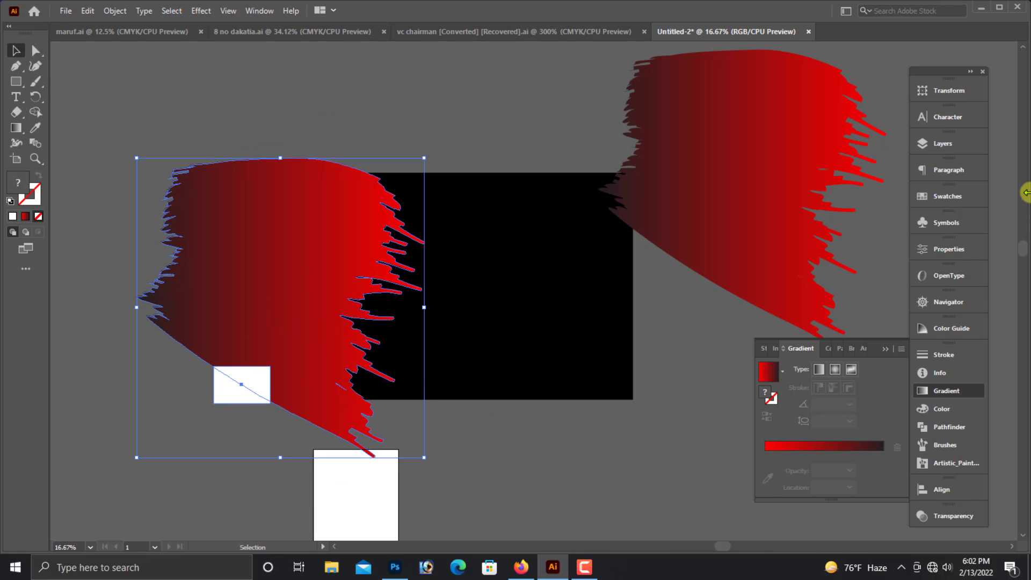
click(957, 429)
click(771, 383)
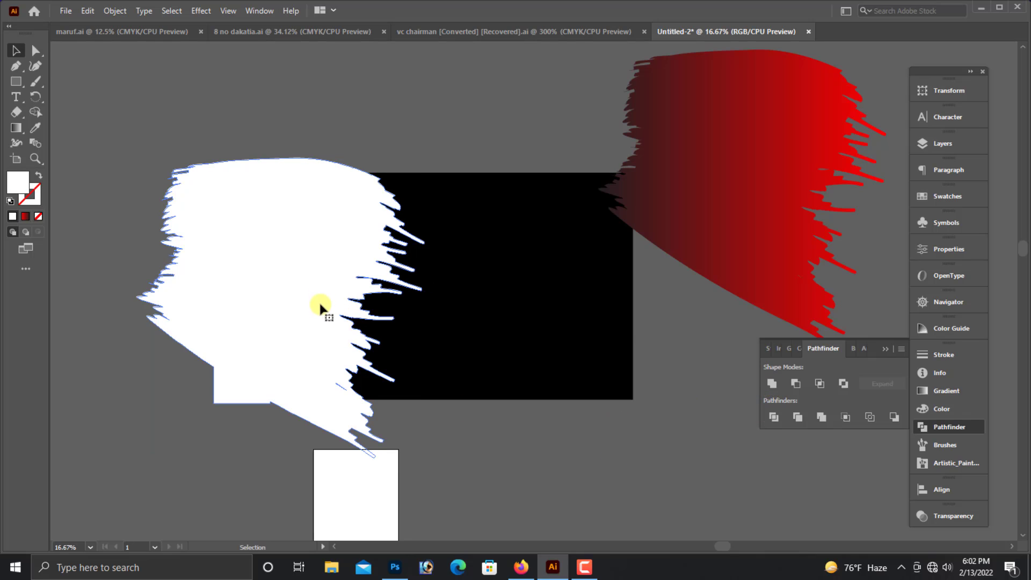
Apply the brush copy's red-to-black gradient to the united shape and set its gradient angle to 180°.
click(35, 127)
click(676, 138)
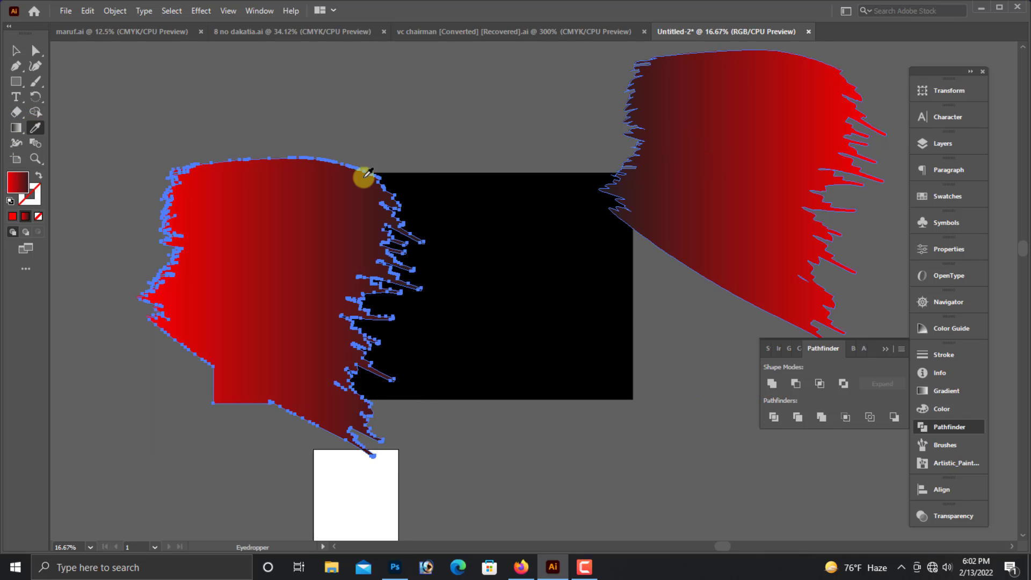
click(16, 50)
click(883, 383)
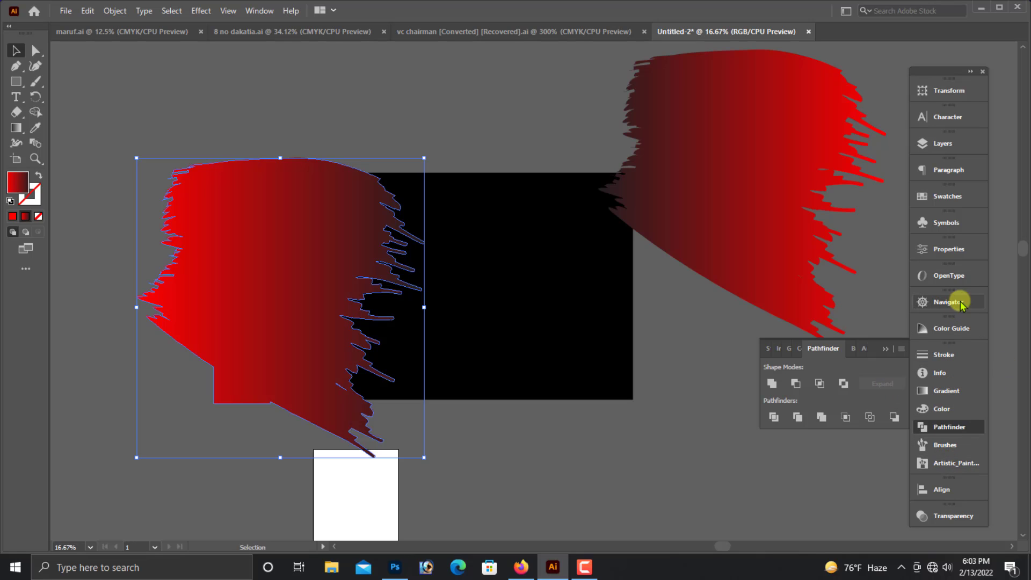
click(924, 396)
click(824, 404)
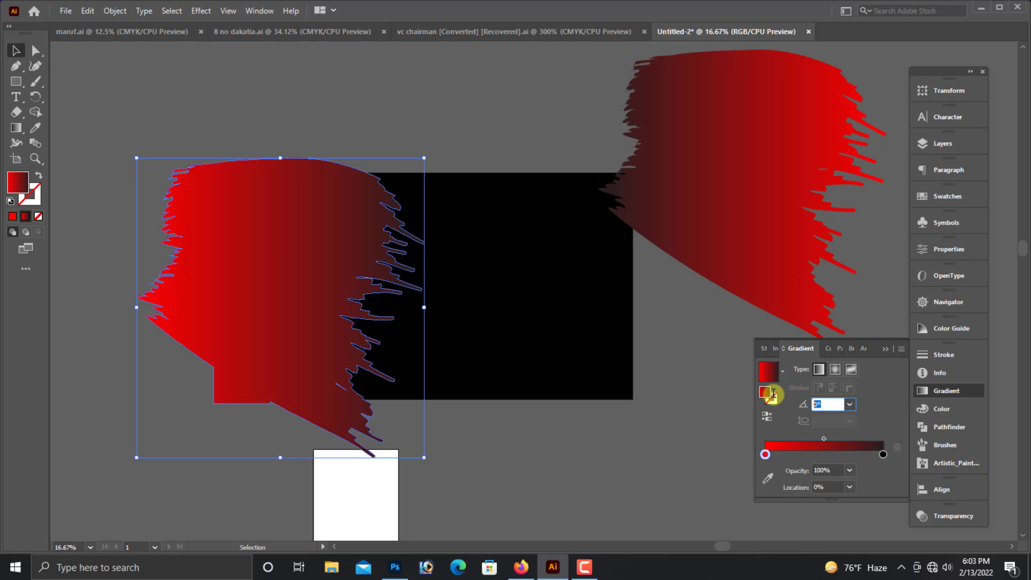
text(180)
key(Return)
click(603, 444)
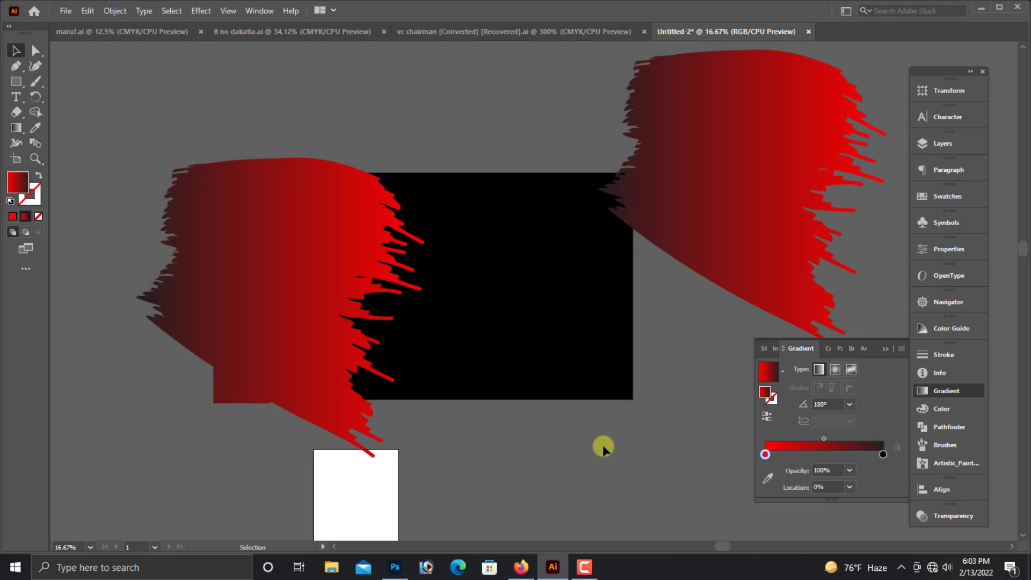
Move the copied gradient brush shape down over the right side of the black rectangle.
click(356, 241)
click(434, 146)
click(703, 229)
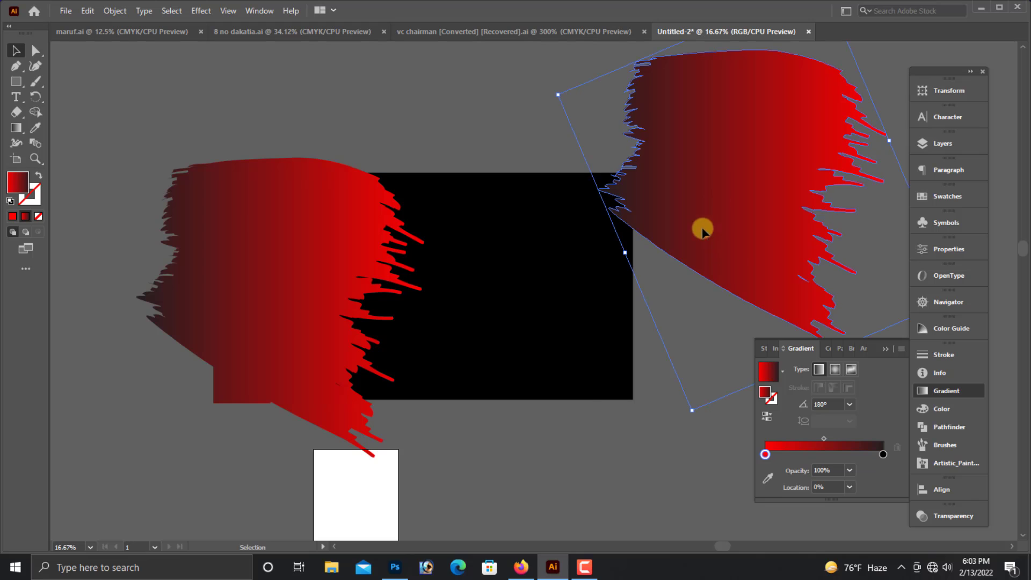
drag(702, 229, 633, 288)
drag(651, 245, 636, 270)
click(483, 136)
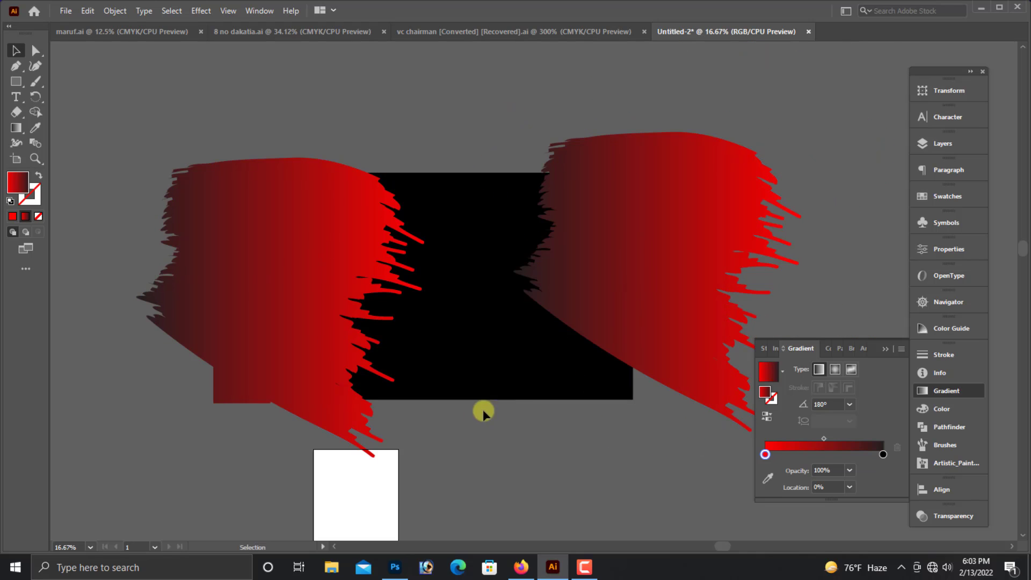
drag(708, 272, 697, 301)
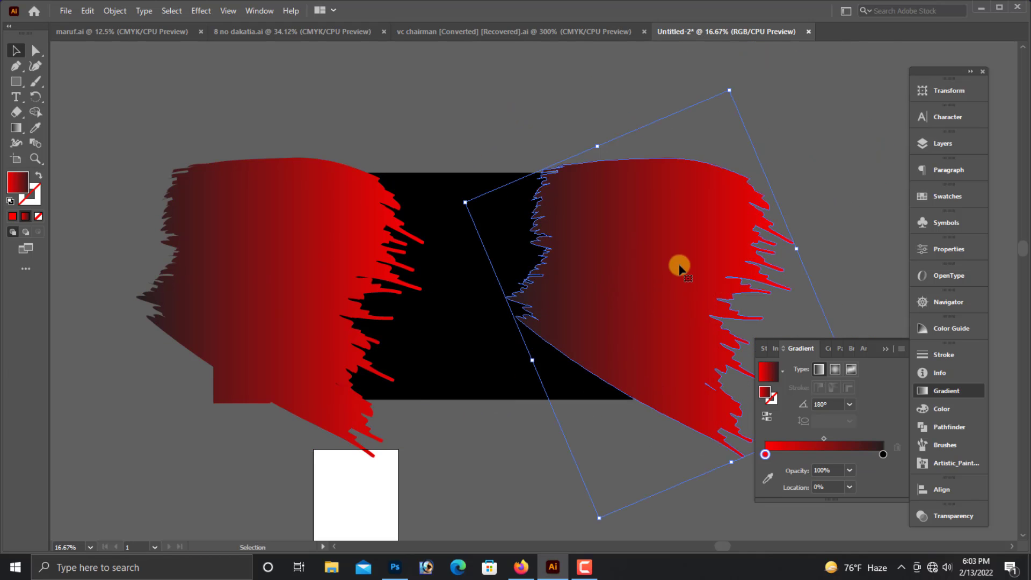
Rotate the right brush shape a few degrees clockwise and shift it lower over the black rectangle.
drag(734, 80, 748, 88)
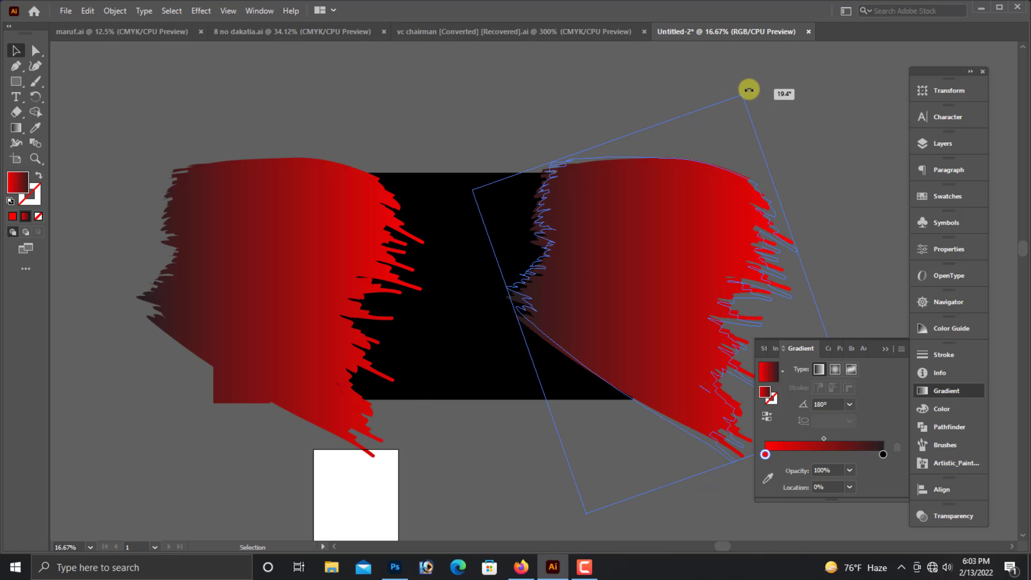
drag(668, 235, 669, 279)
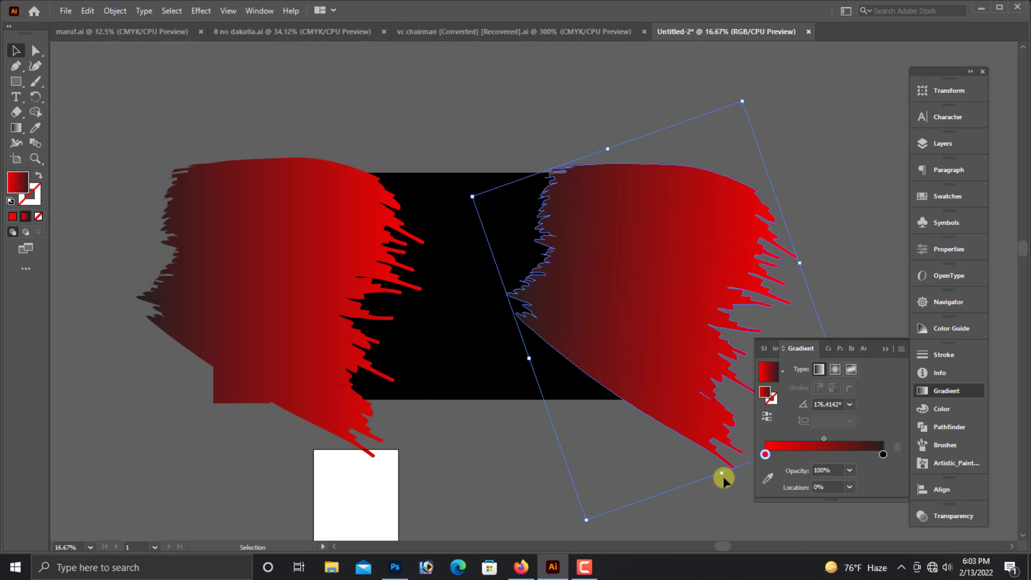
drag(723, 473, 722, 483)
drag(666, 366, 671, 387)
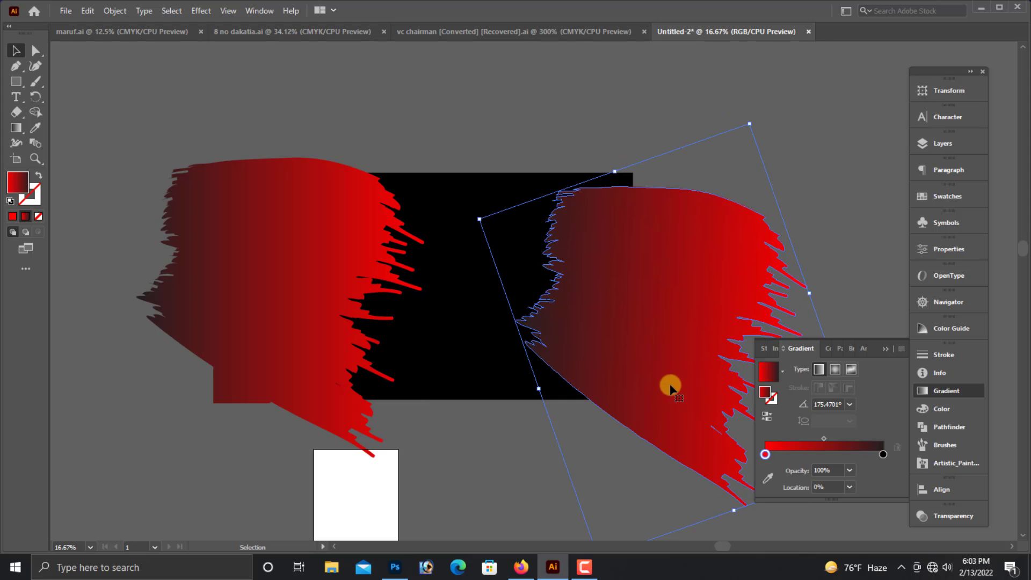
Enlarge the right brush shape slightly so its upper edge meets the black rectangle's upper edge.
drag(722, 267, 619, 302)
click(701, 226)
click(573, 325)
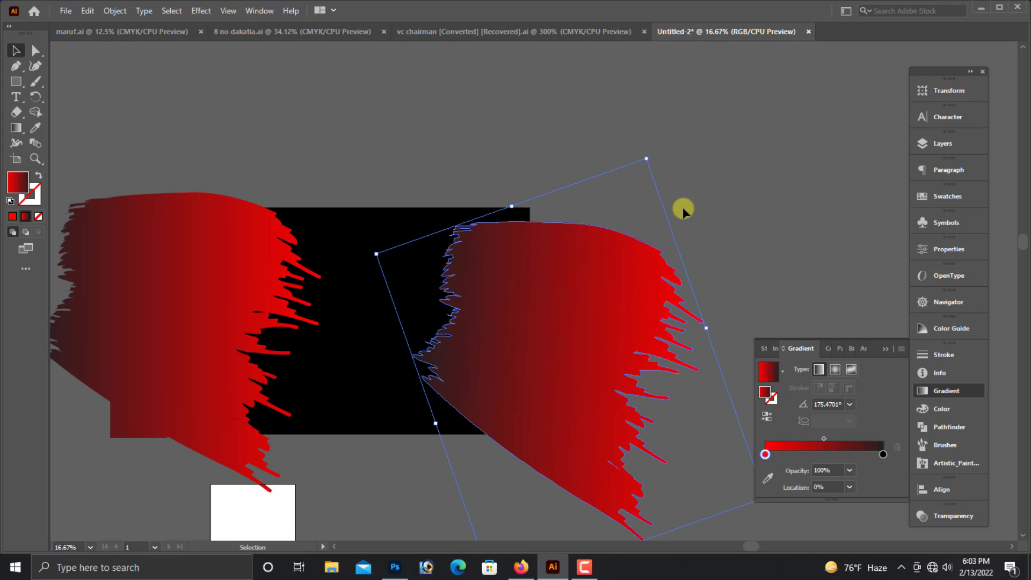
drag(646, 159, 678, 130)
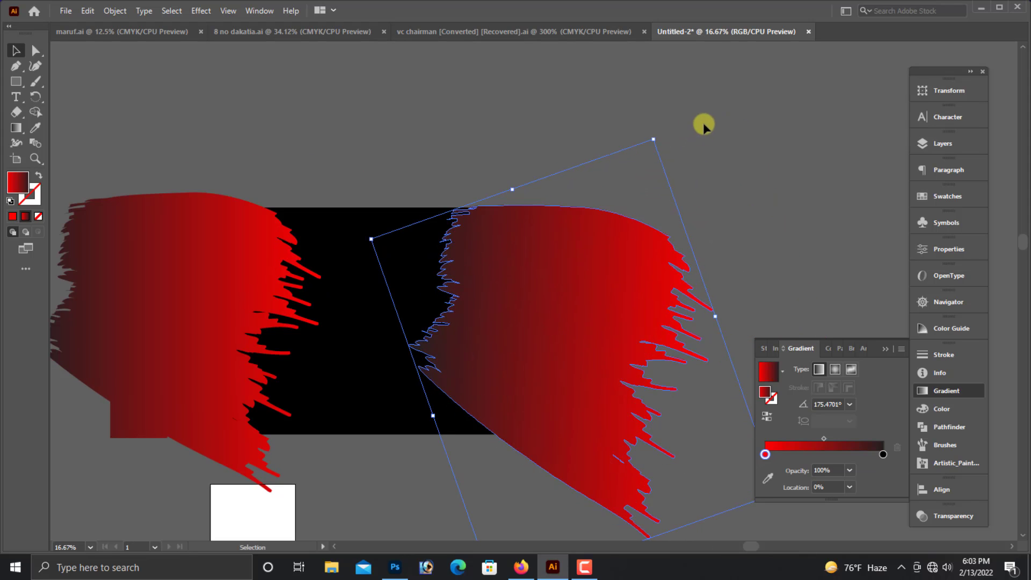
click(704, 124)
click(628, 389)
scroll(632, 465, down, 2)
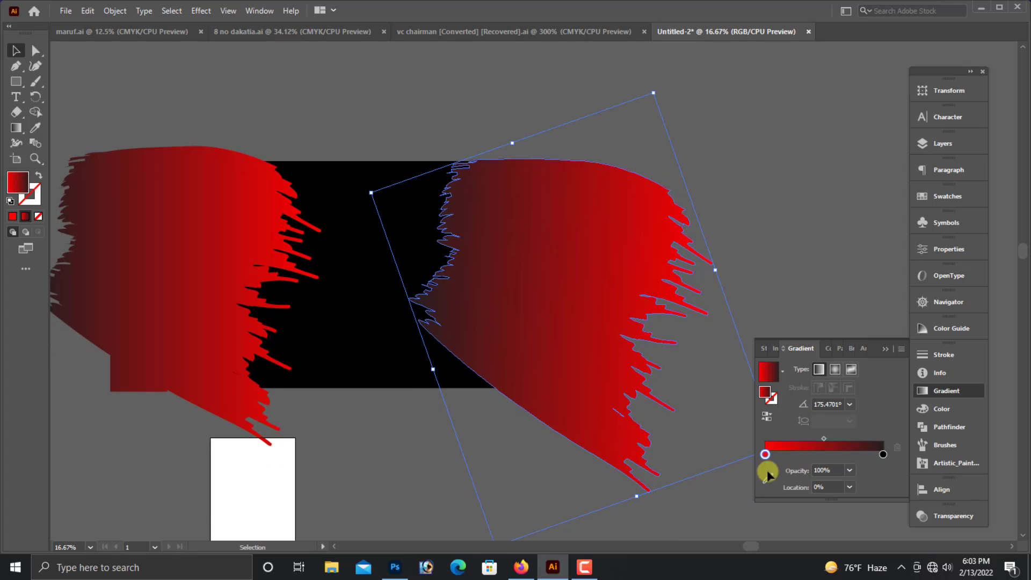
Set the right brush shape's gradient angle to 90° and deselect it.
click(827, 404)
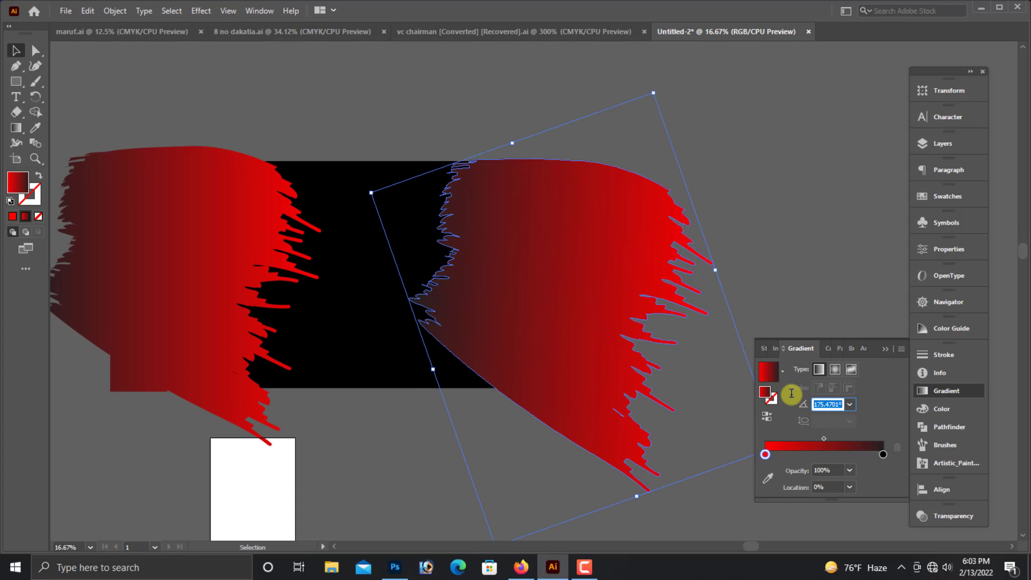
click(719, 212)
click(474, 289)
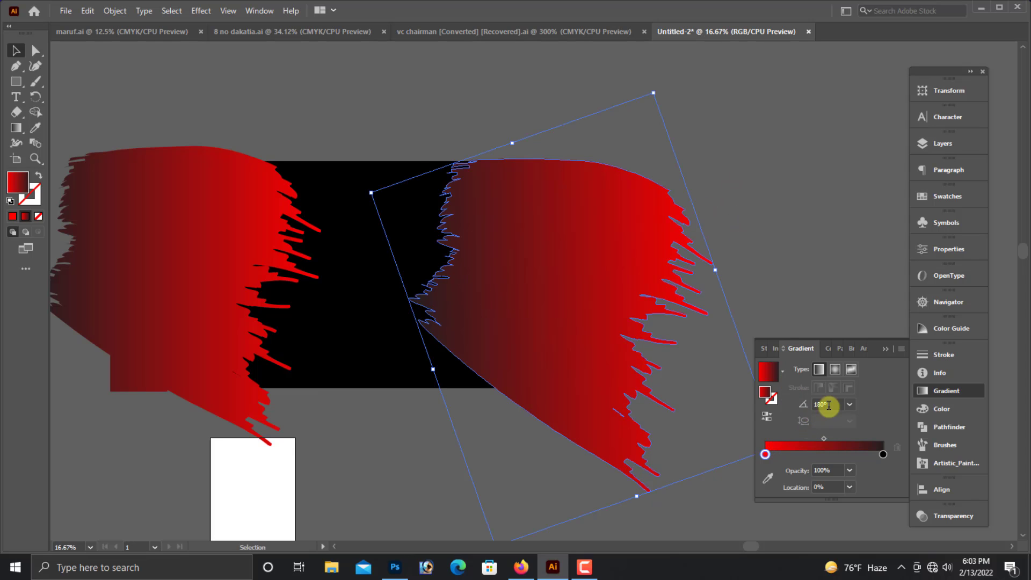
text(90)
key(Return)
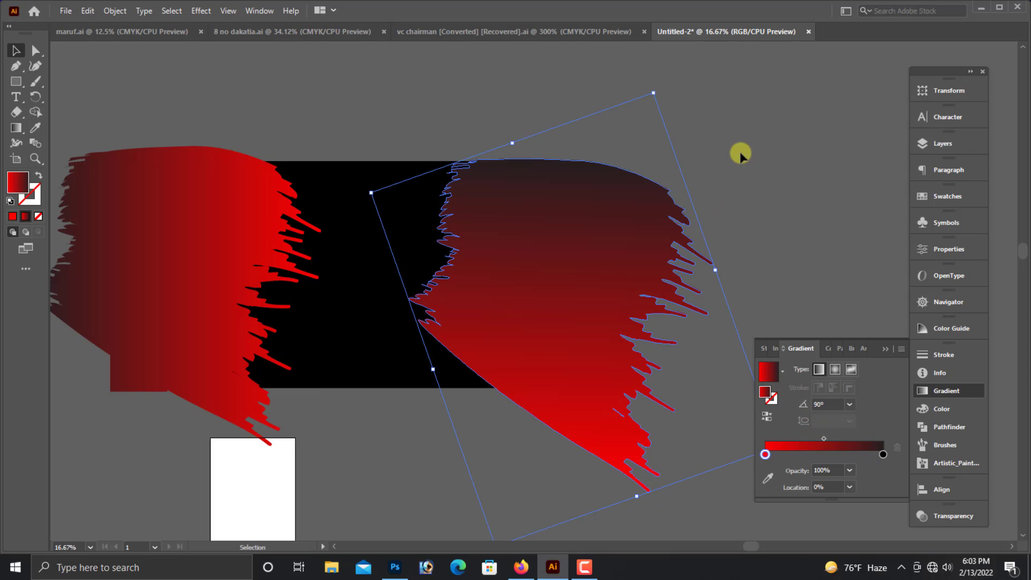
click(753, 207)
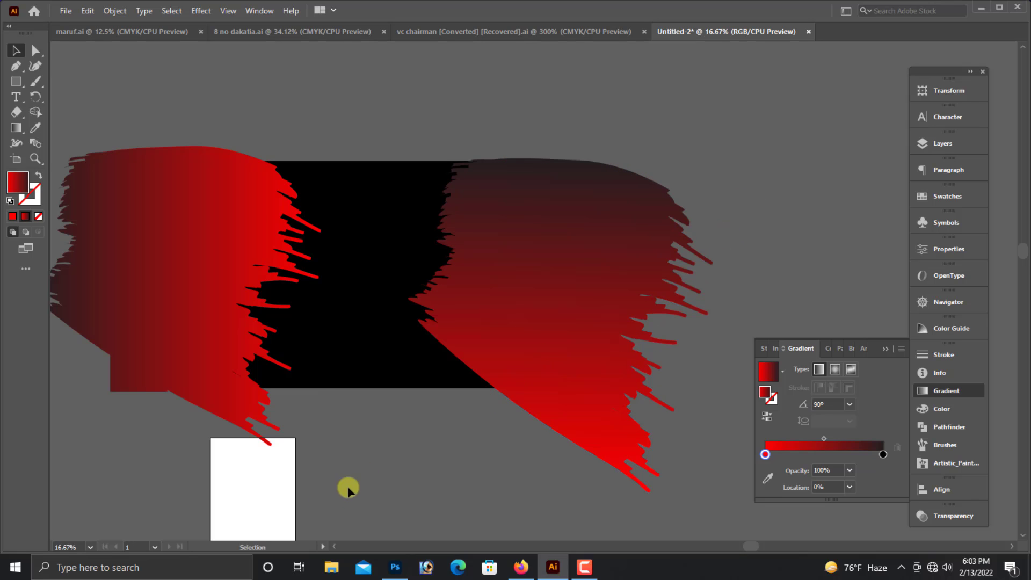
Change the right brush shape's black gradient stop to dark red, RGB 114, 0, 0 (#720000).
click(580, 370)
click(883, 455)
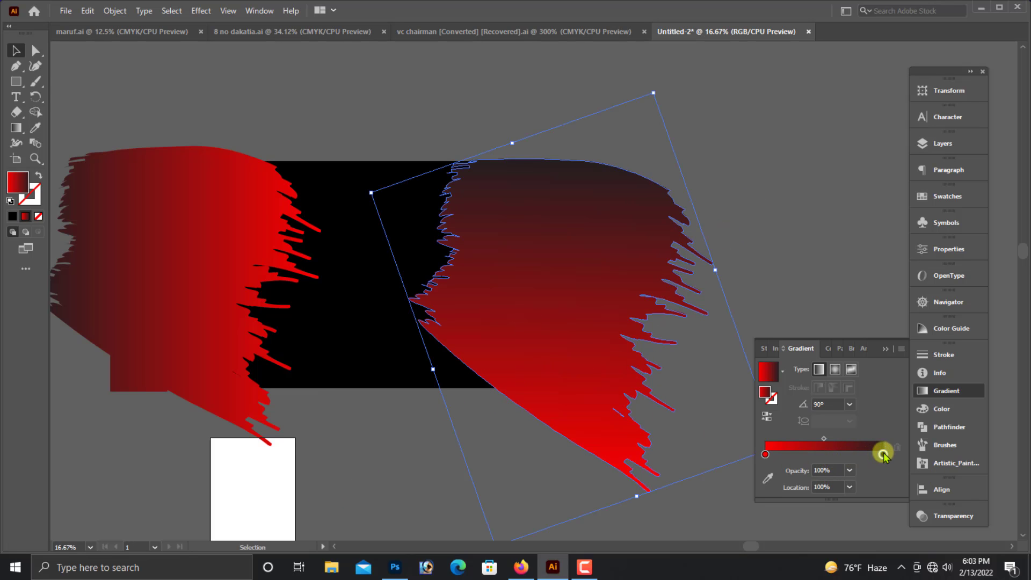
click(945, 409)
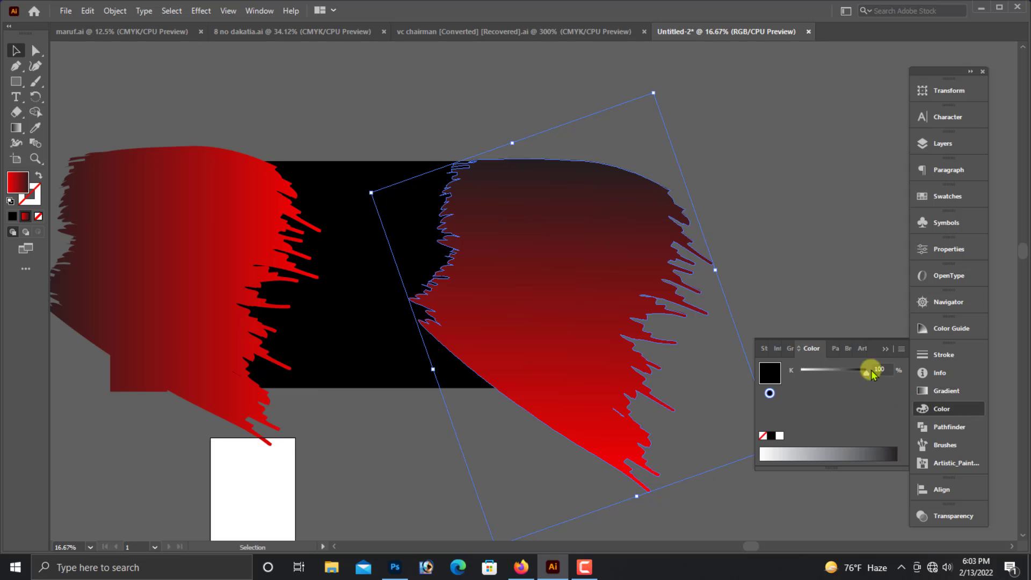
click(901, 350)
click(835, 393)
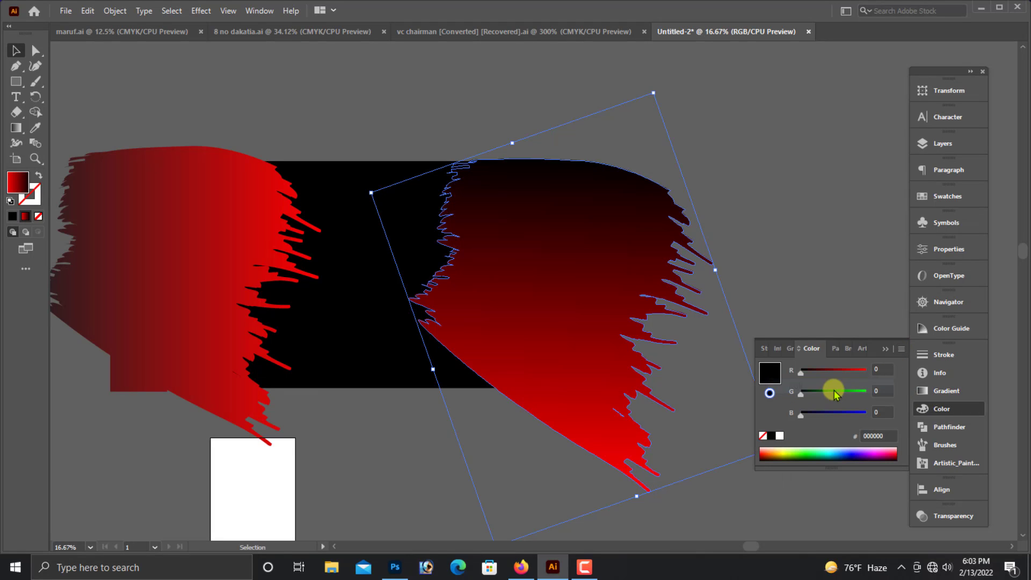
drag(823, 374, 832, 370)
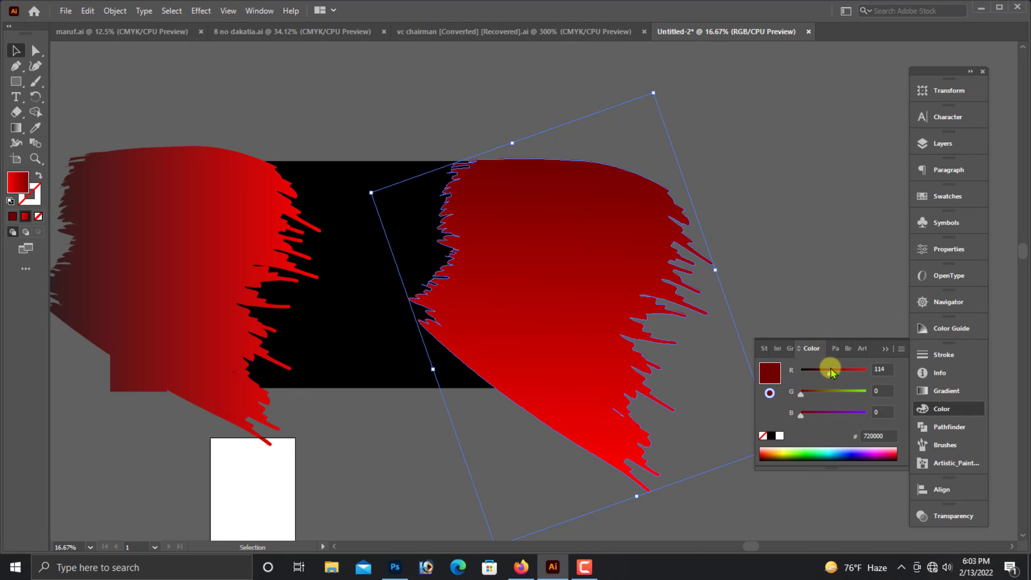
click(807, 254)
key(ctrl+minus)
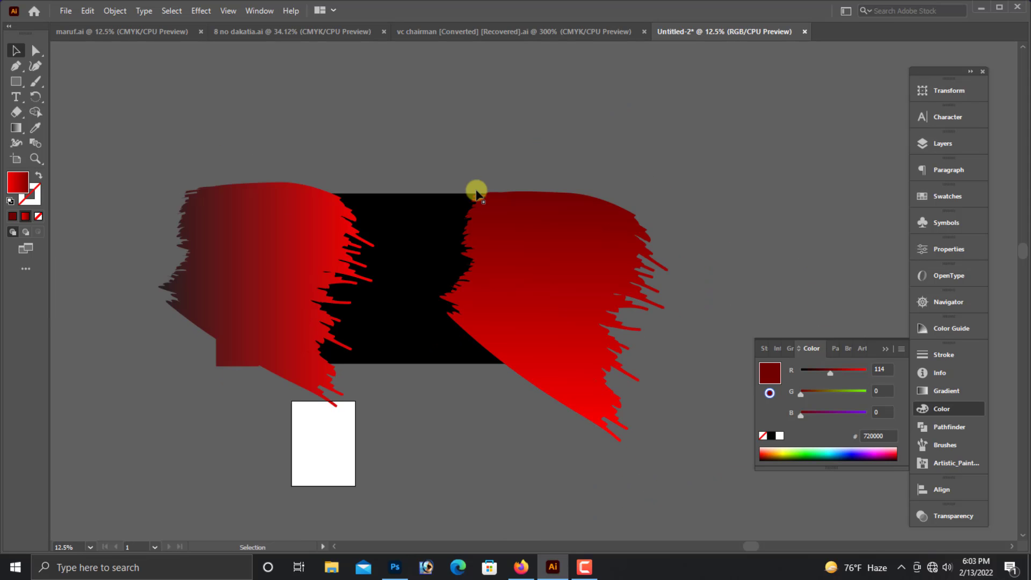
click(372, 287)
click(372, 287)
drag(203, 209, 754, 339)
drag(663, 319, 666, 283)
click(598, 392)
click(495, 490)
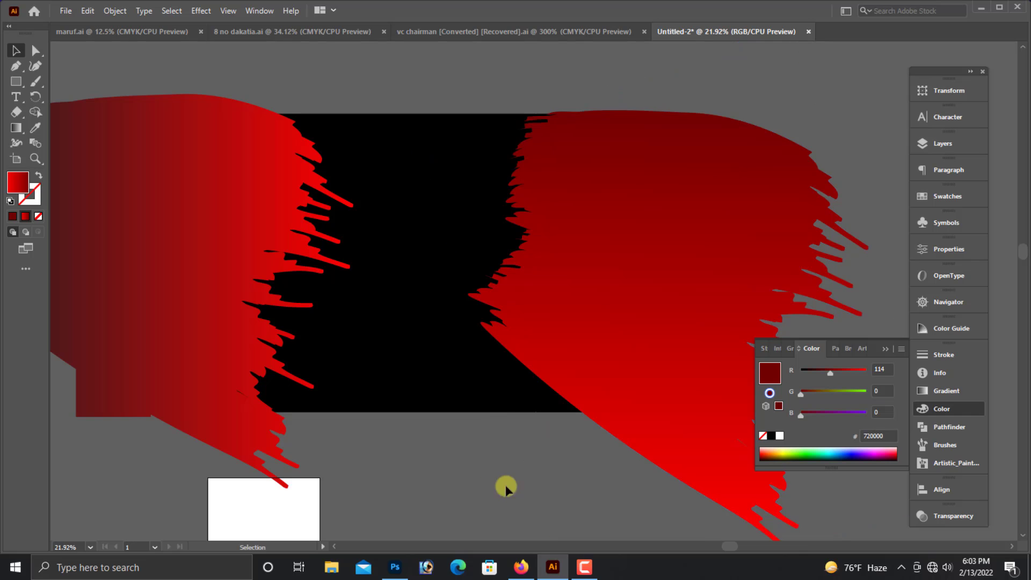
drag(512, 483, 450, 478)
click(519, 402)
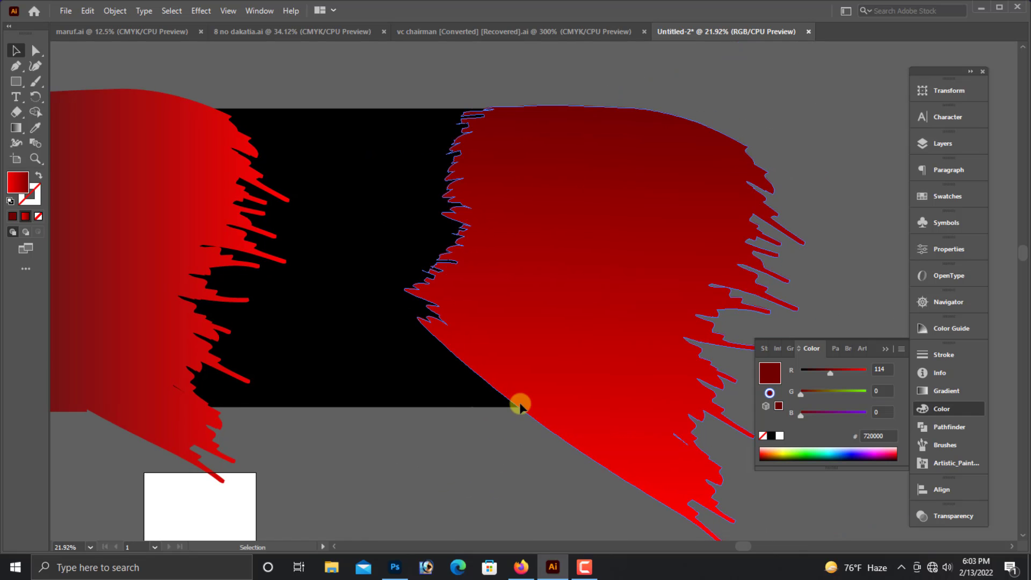
click(431, 460)
click(437, 391)
click(503, 480)
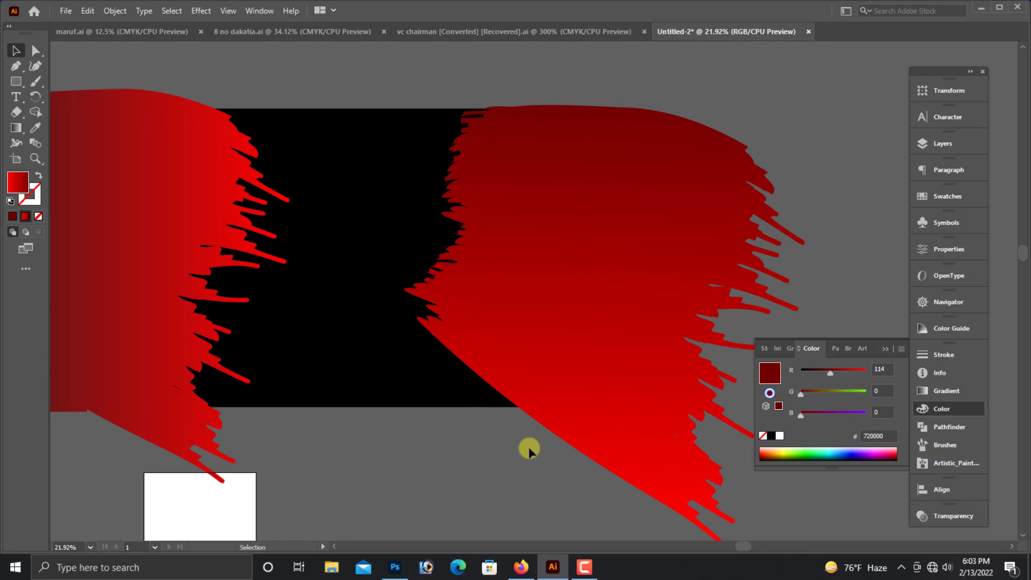
Select the black background rectangle and lock it.
click(569, 385)
click(399, 373)
key(ctrl+2)
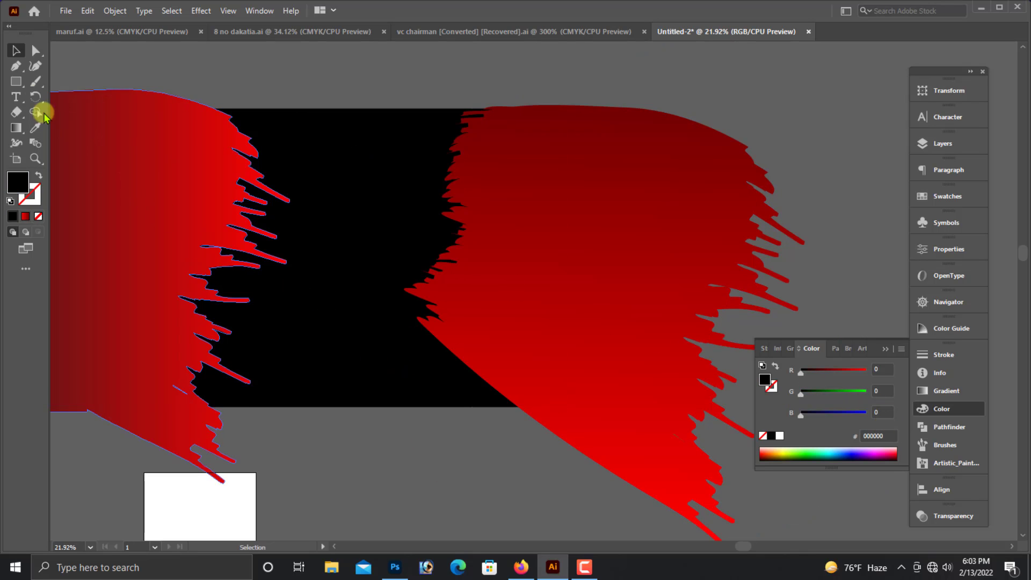
Try painting thin black strokes along the right brush shape's lower-left edge with the Paintbrush tool and undo them.
click(35, 81)
drag(579, 480, 452, 407)
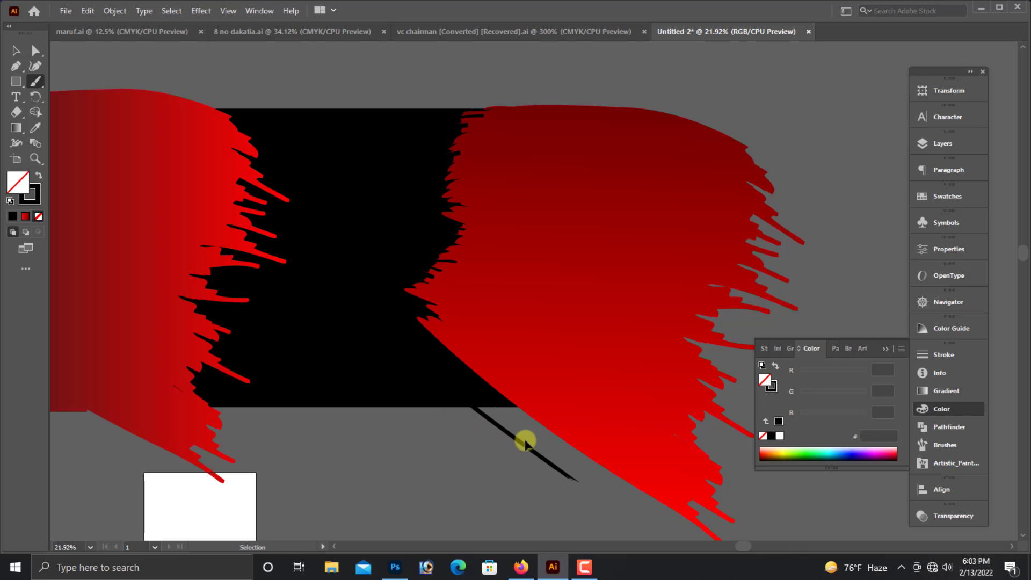
key(ctrl+z)
mouse_move(518, 424)
mouse_down()
mouse_move(463, 350)
mouse_move(404, 310)
mouse_up()
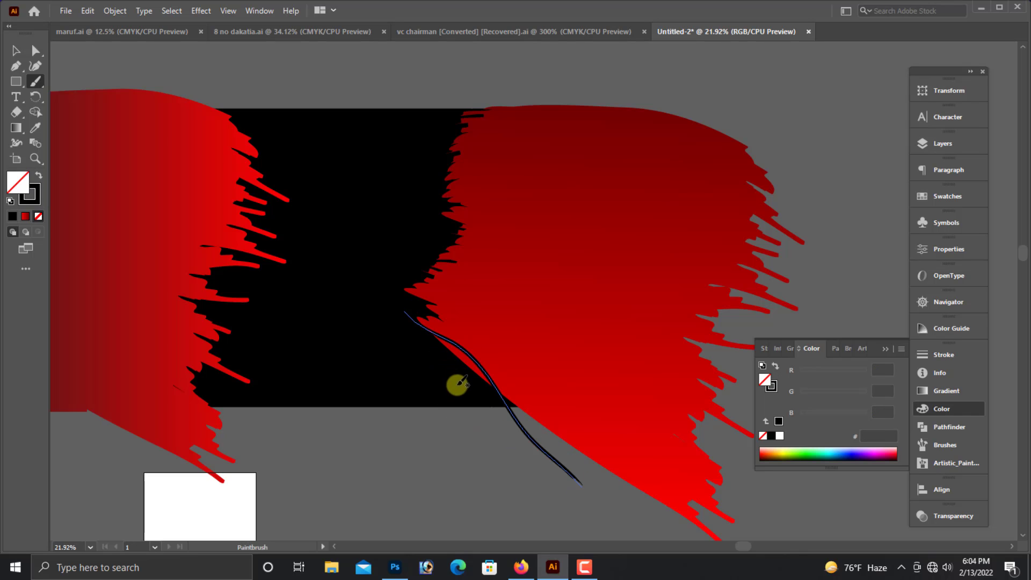
key(ctrl+z)
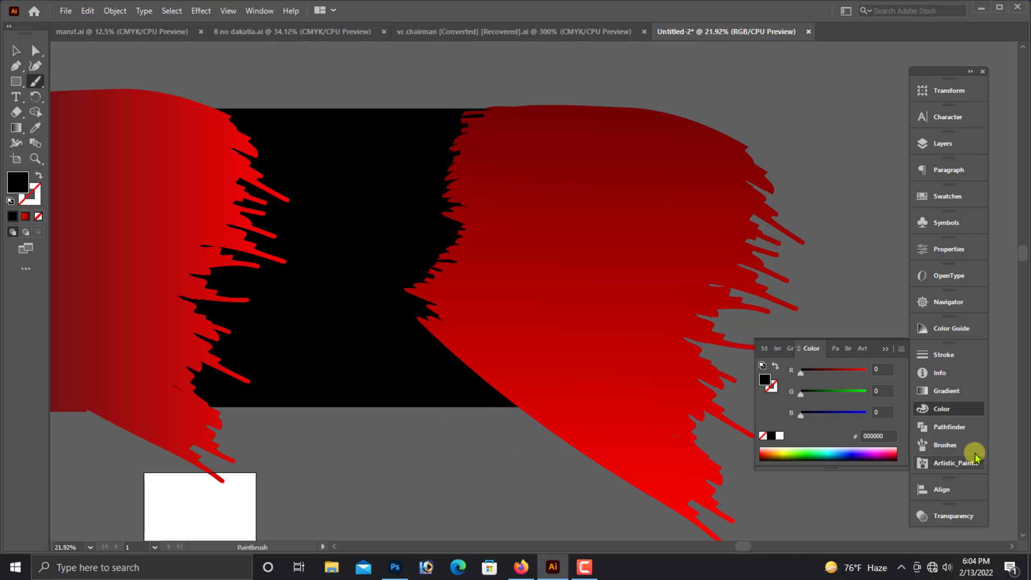
Try a rough artistic paintbrush stroke along the right brush shape's lower-left edge and undo it.
click(945, 463)
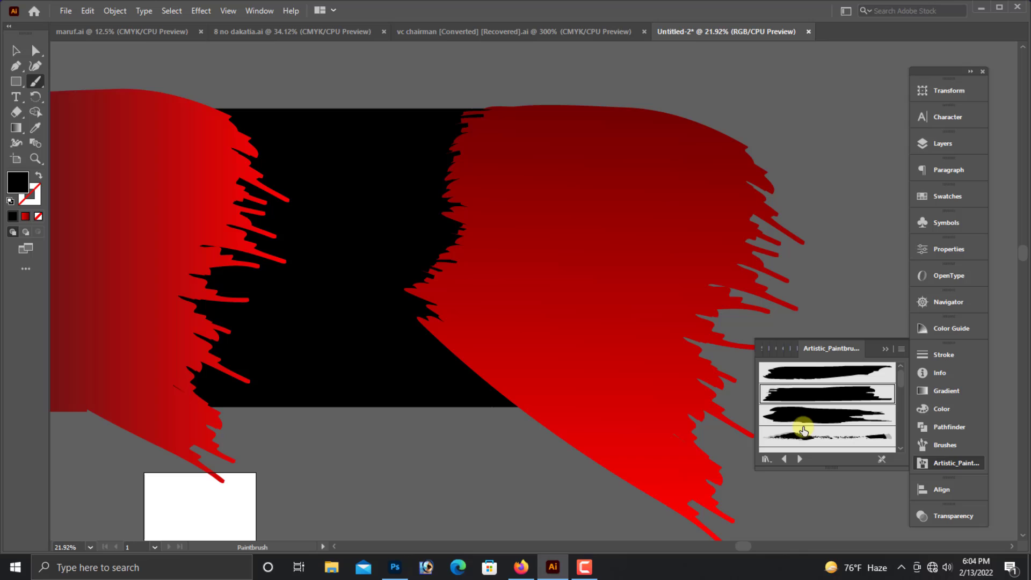
click(825, 395)
mouse_move(426, 320)
mouse_down()
mouse_move(538, 458)
mouse_move(430, 341)
mouse_up()
key(ctrl+z)
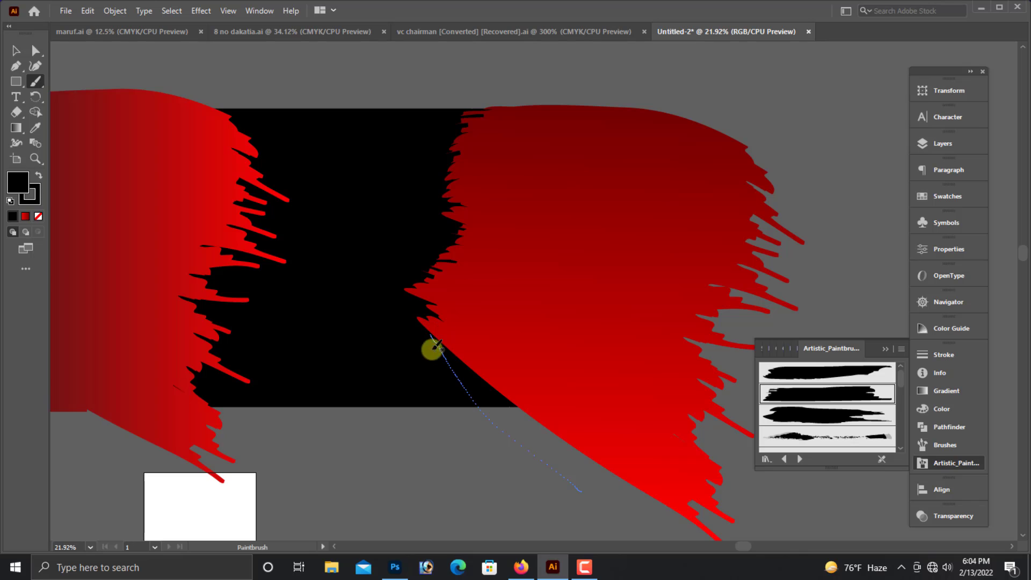
key(ctrl+z)
Set the paintbrush to no fill with a white 9 pt stroke.
click(943, 354)
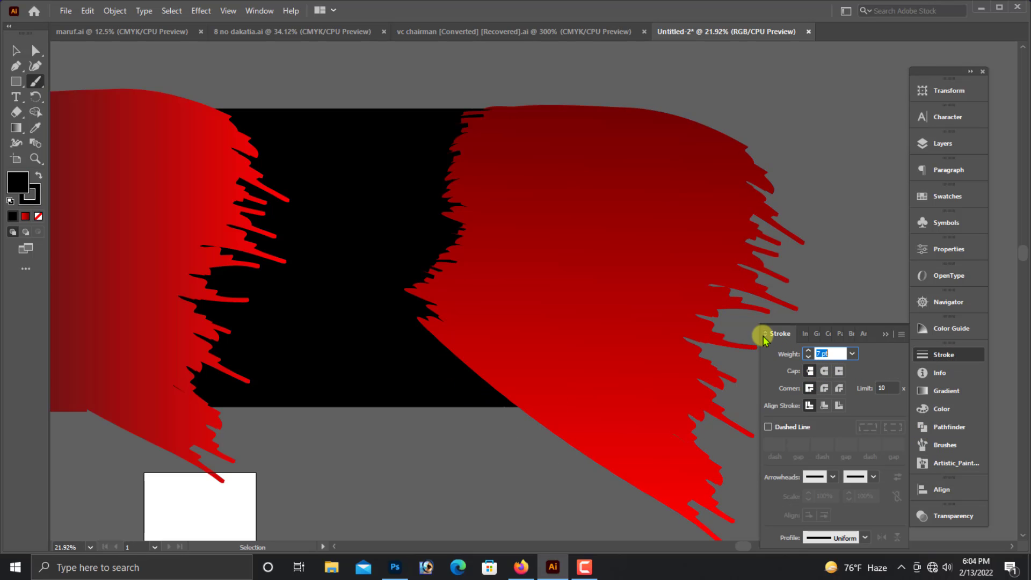
click(37, 218)
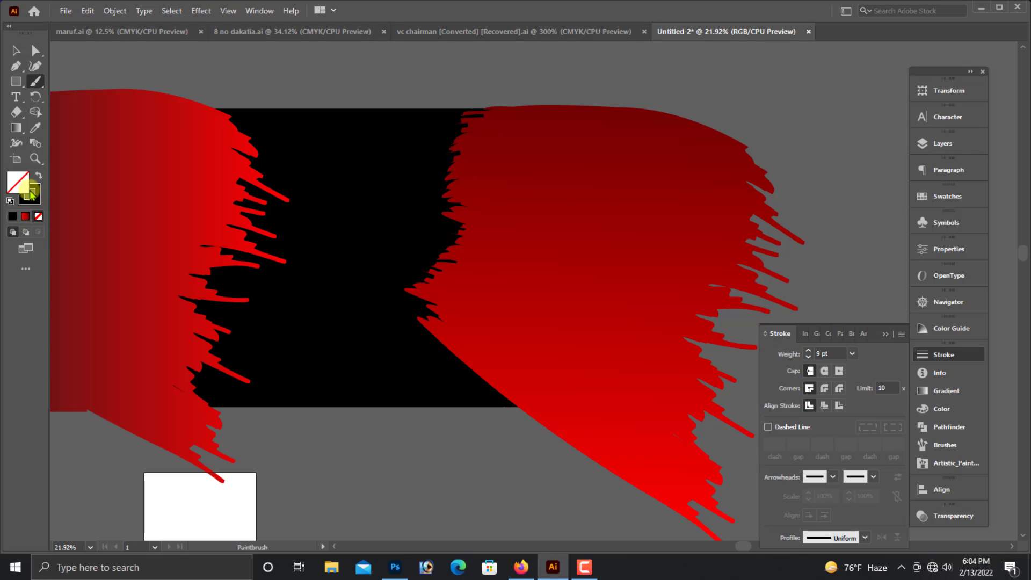
click(33, 197)
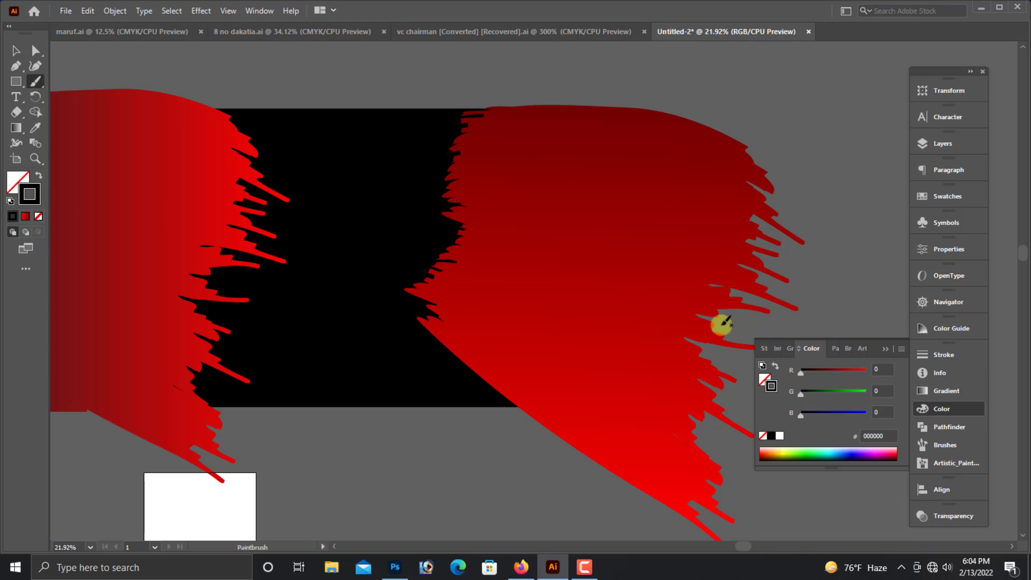
click(779, 437)
Try painting rough white strokes along the right brush shape's lower-left edge with the Paintbrush tool and undo them.
mouse_move(532, 465)
mouse_down()
mouse_move(391, 317)
mouse_move(536, 427)
mouse_up()
key(ctrl+z)
key(ctrl+z)
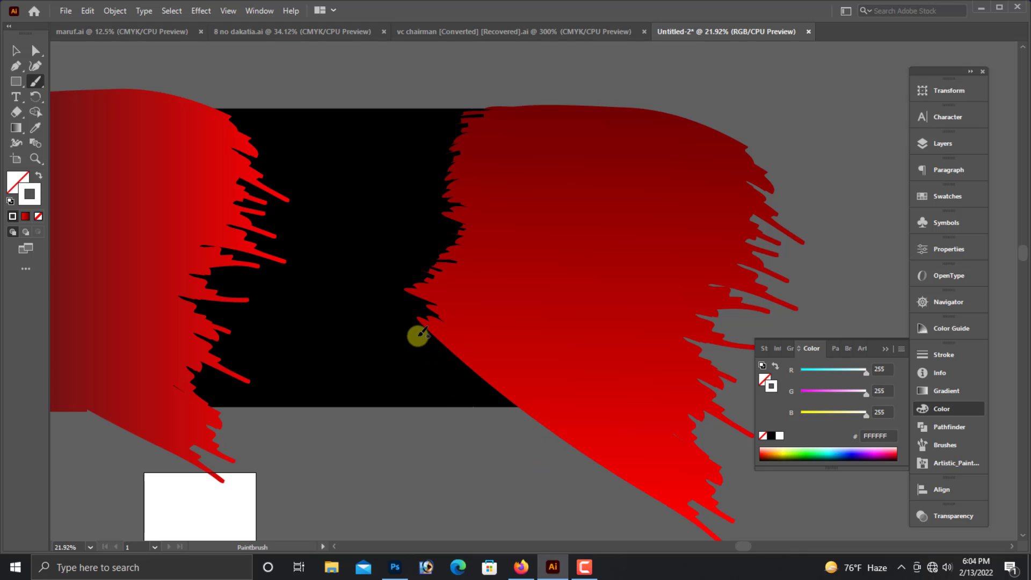
mouse_move(417, 336)
mouse_down()
mouse_move(488, 430)
mouse_move(533, 453)
mouse_up()
key(ctrl+z)
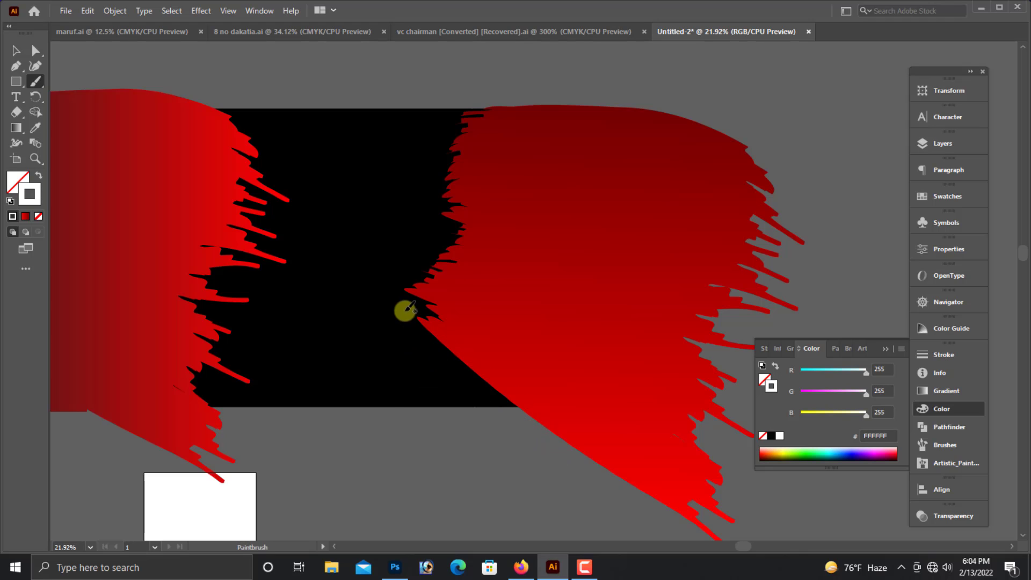
mouse_move(403, 307)
mouse_down()
mouse_move(423, 355)
mouse_move(561, 473)
mouse_up()
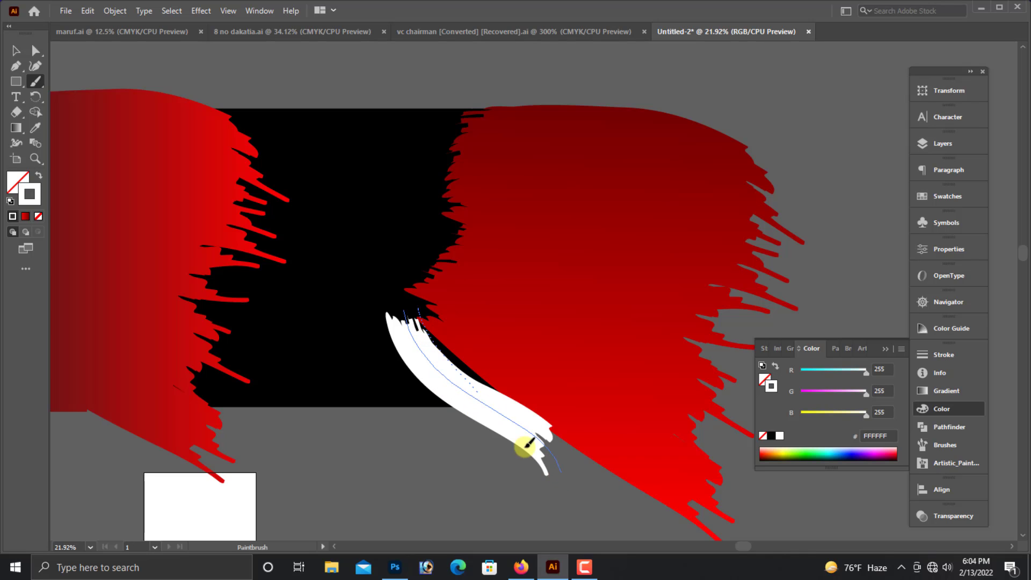
drag(529, 443, 539, 453)
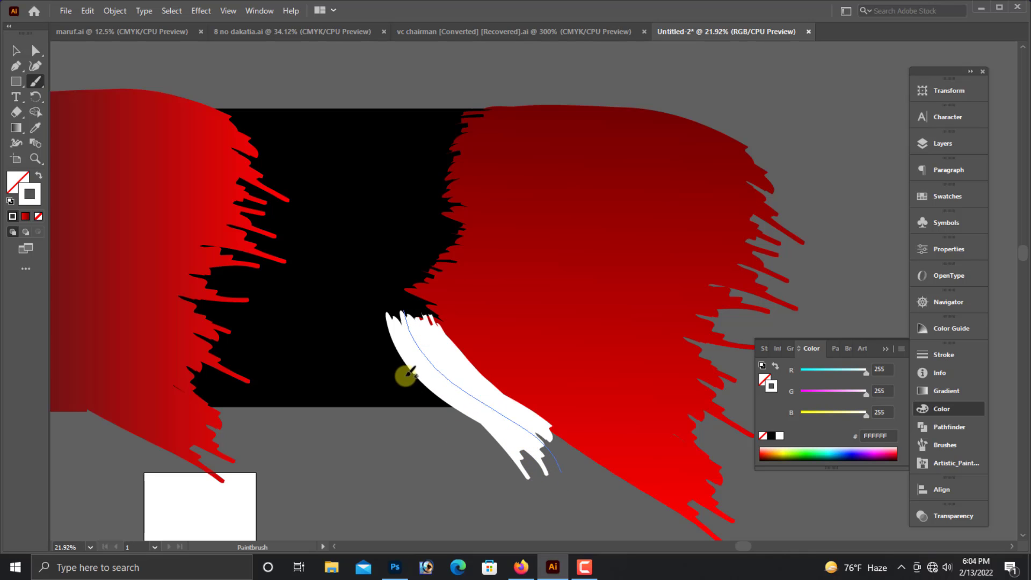
key(ctrl+z)
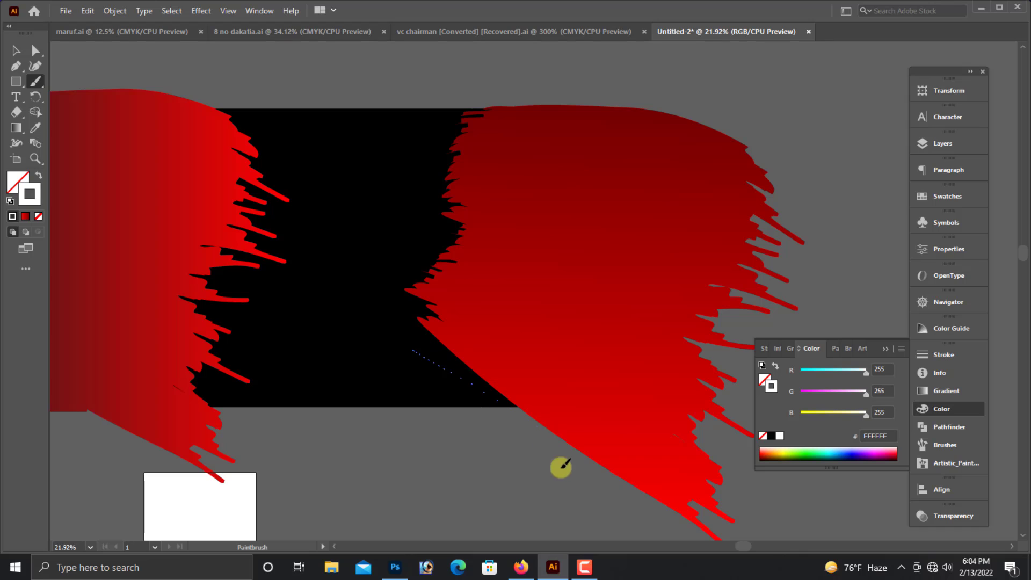
Paint overlapping rough white brush strokes across the right brush shape's lower-left edge to fan out over the black background.
drag(562, 465, 559, 468)
drag(417, 311, 549, 468)
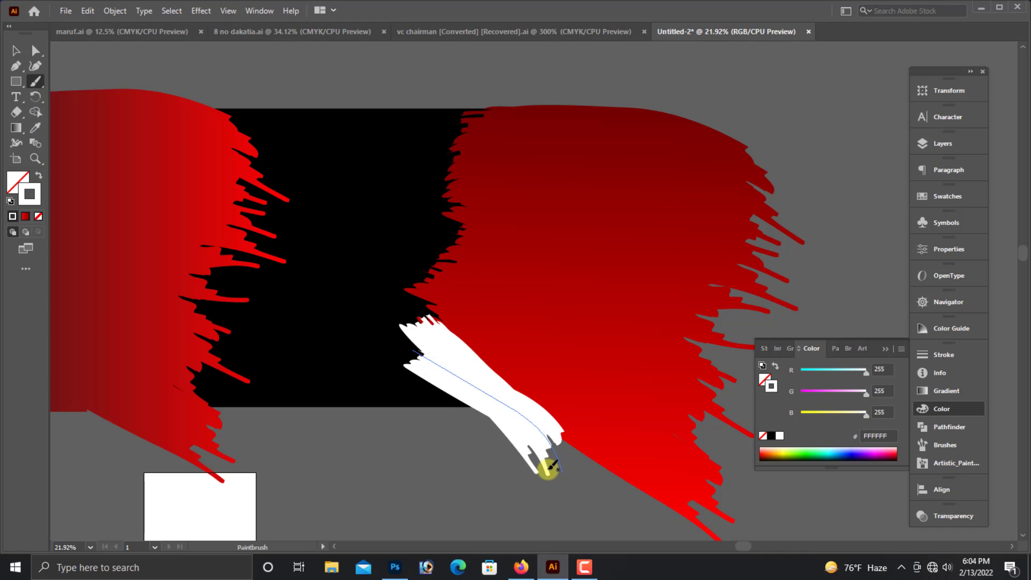
drag(409, 381, 573, 443)
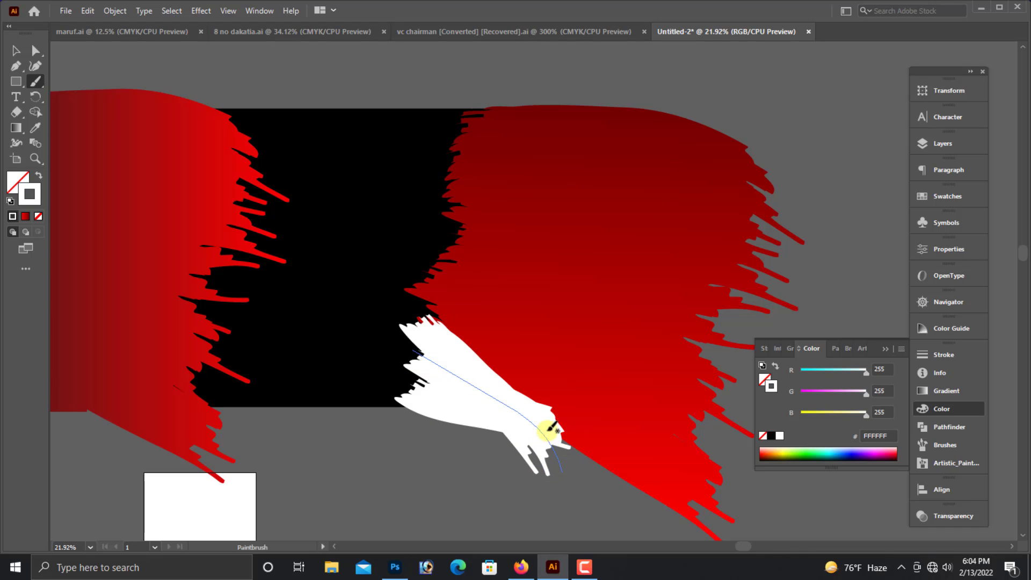
Try the Divide and Unite Pathfinder operations on the white strokes and the right brush shape, undoing each.
click(19, 51)
click(467, 439)
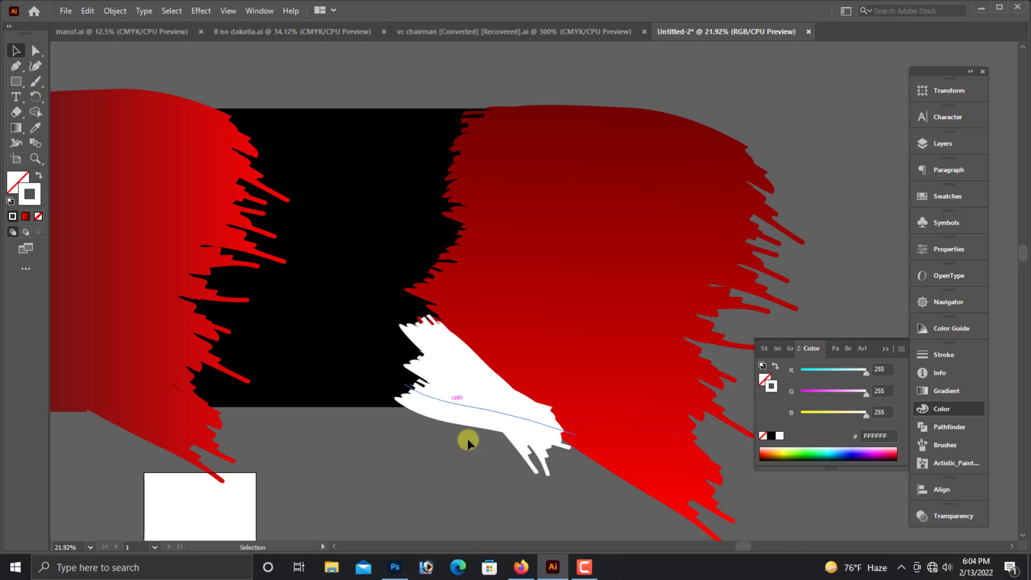
click(589, 321)
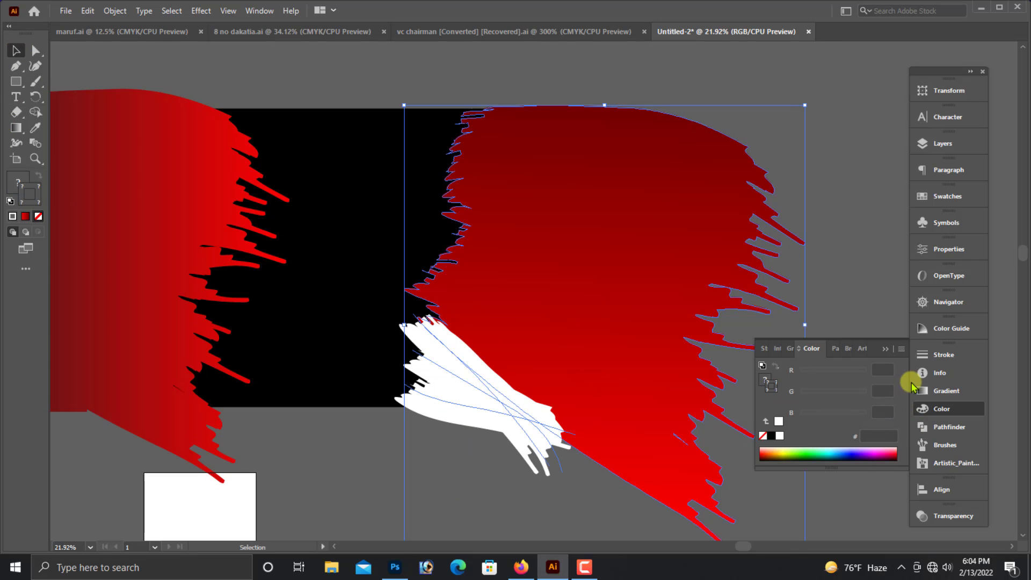
click(958, 427)
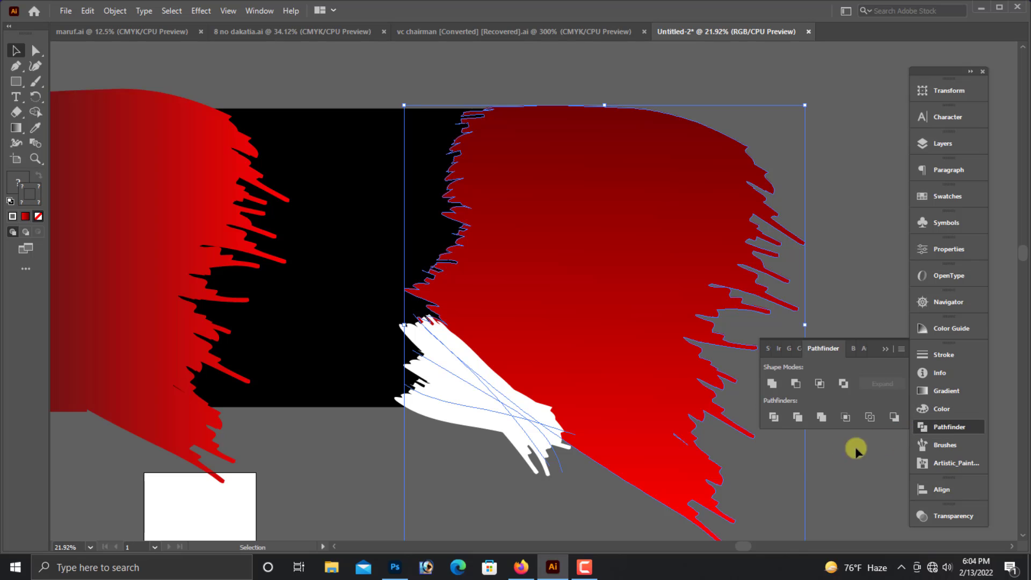
click(773, 418)
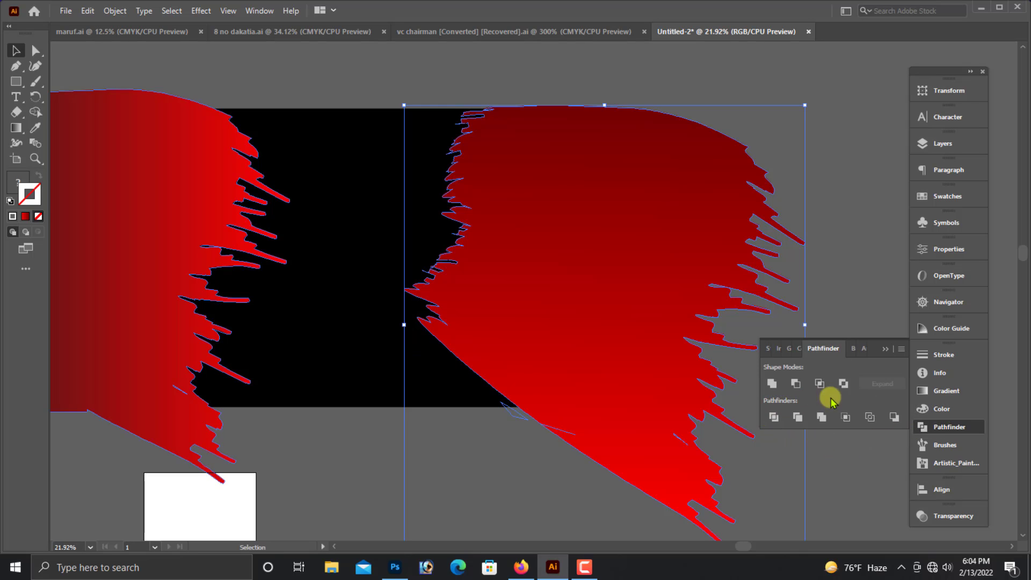
key(ctrl+z)
click(772, 382)
key(ctrl+z)
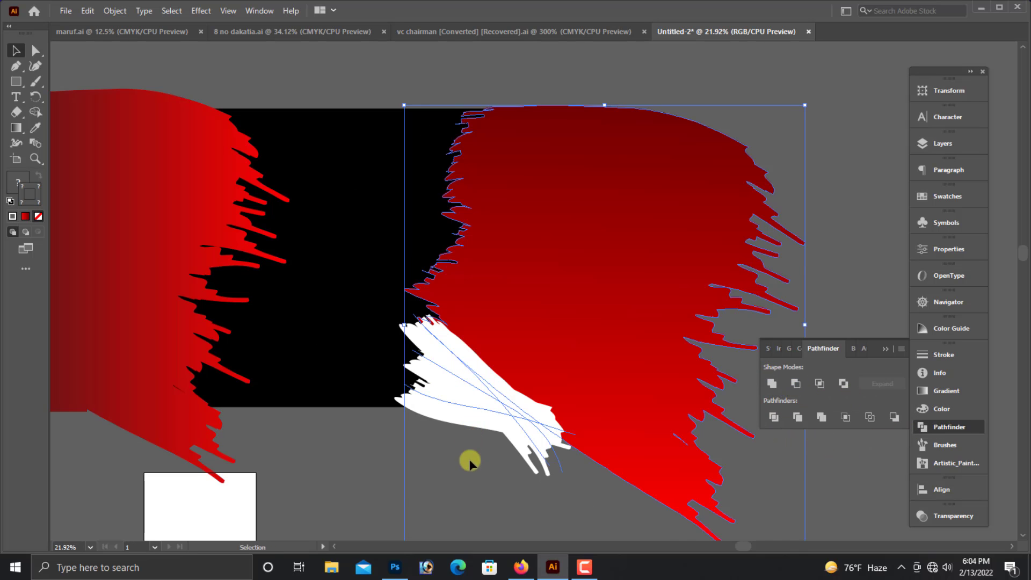
Cut the right red brush shape out of the artwork, leaving the white strokes in place.
click(470, 461)
click(652, 312)
click(198, 68)
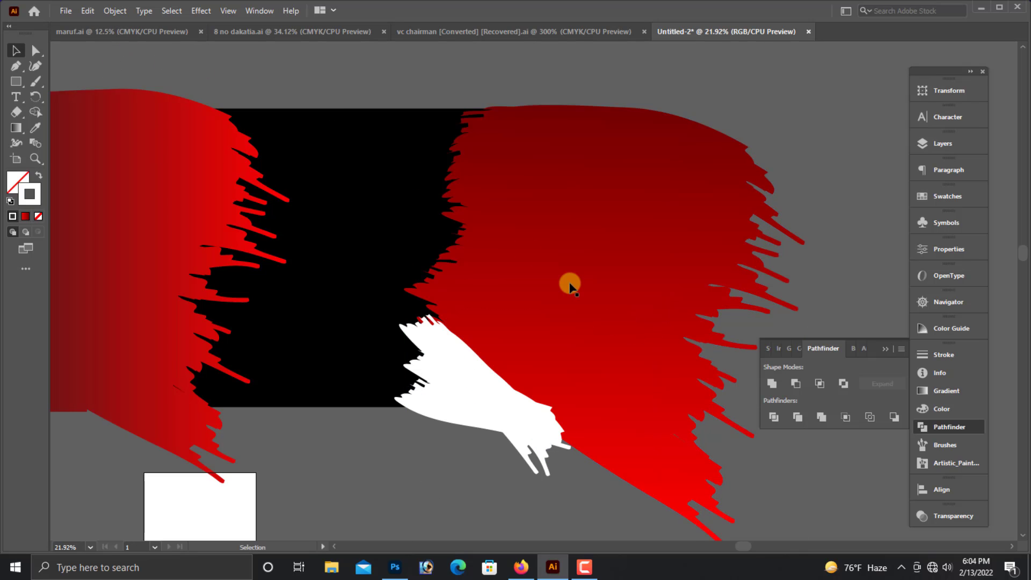
key(a)
click(571, 289)
key(Delete)
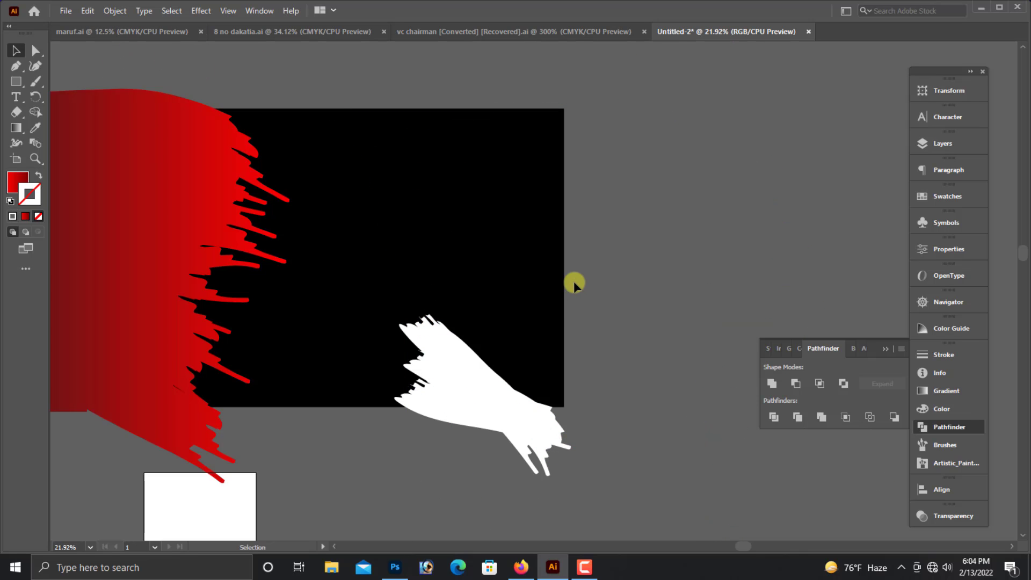
Expand the appearance of the white brush strokes into filled outlines.
key(v)
click(437, 382)
click(114, 10)
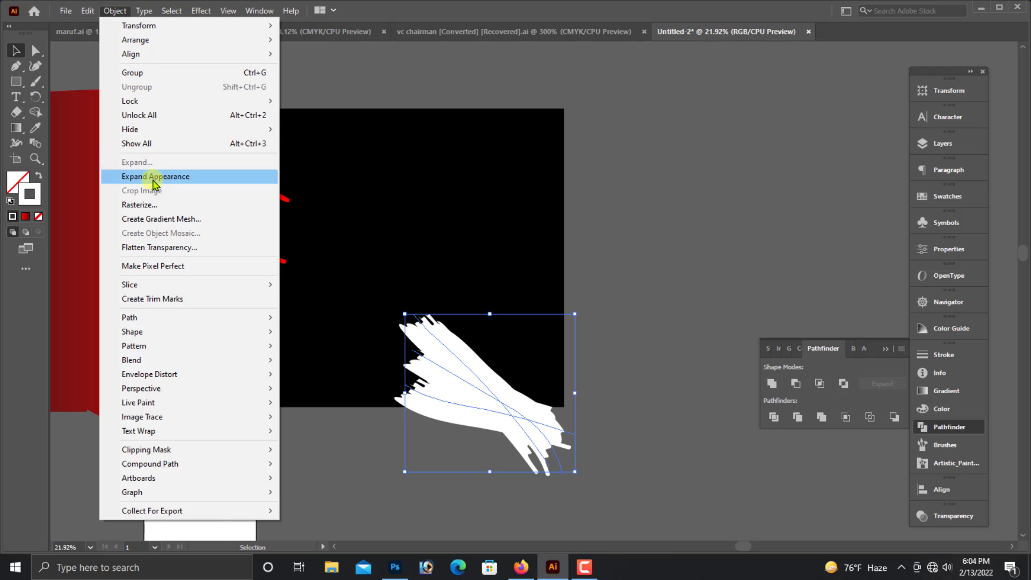
click(203, 176)
click(114, 10)
click(525, 280)
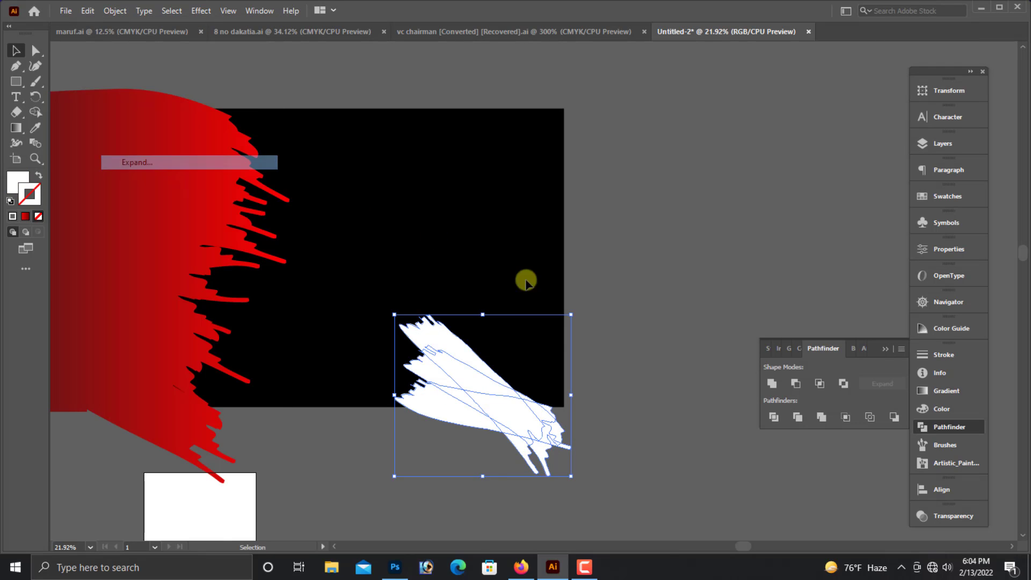
Paste the right brush shape back in its original place and unite it with the expanded white strokes.
click(656, 292)
key(ctrl+v)
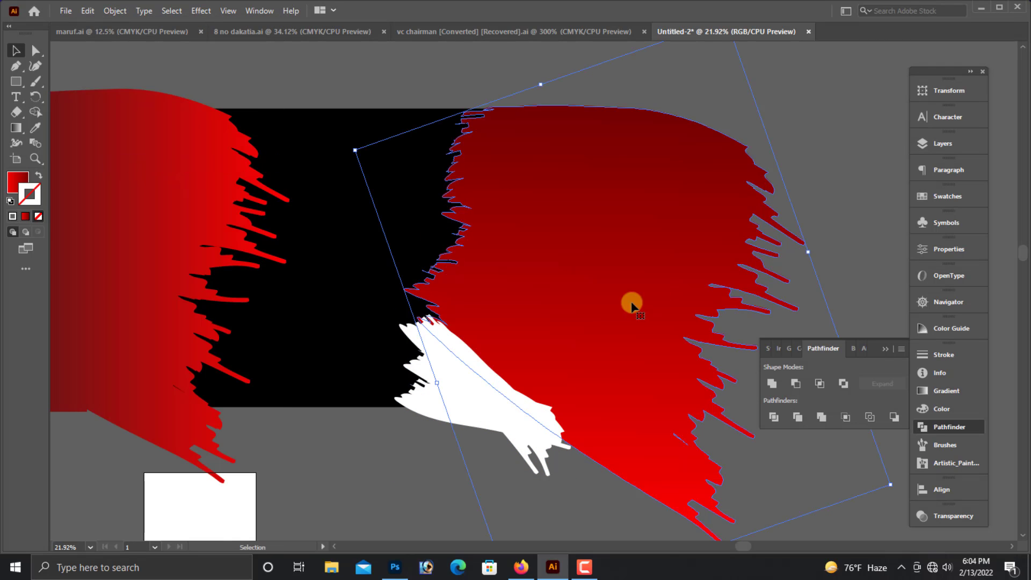
click(470, 454)
drag(413, 491, 537, 370)
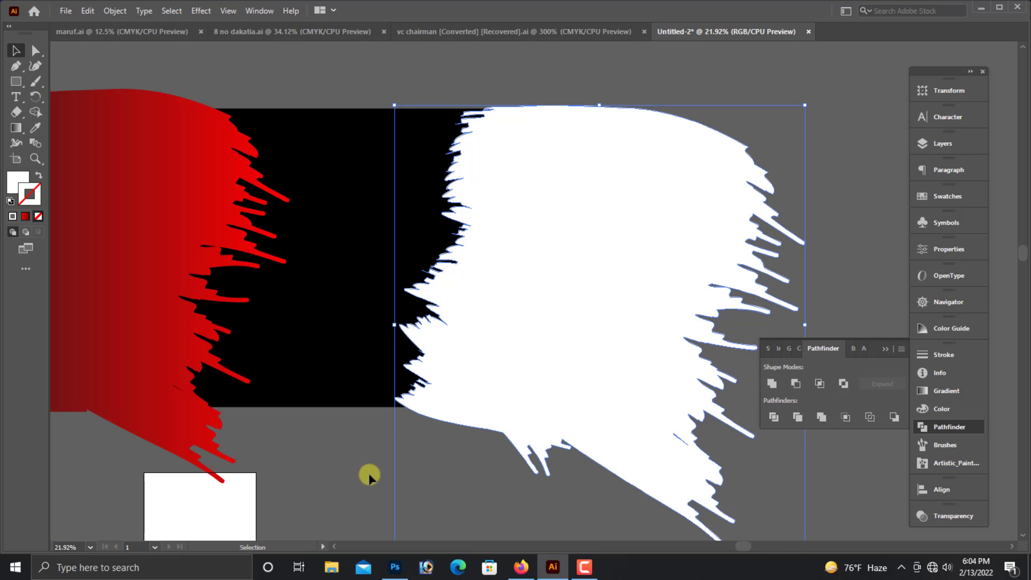
Apply the left brush shape's red gradient to the united right shape with the Eyedropper tool.
click(32, 134)
click(165, 197)
click(14, 50)
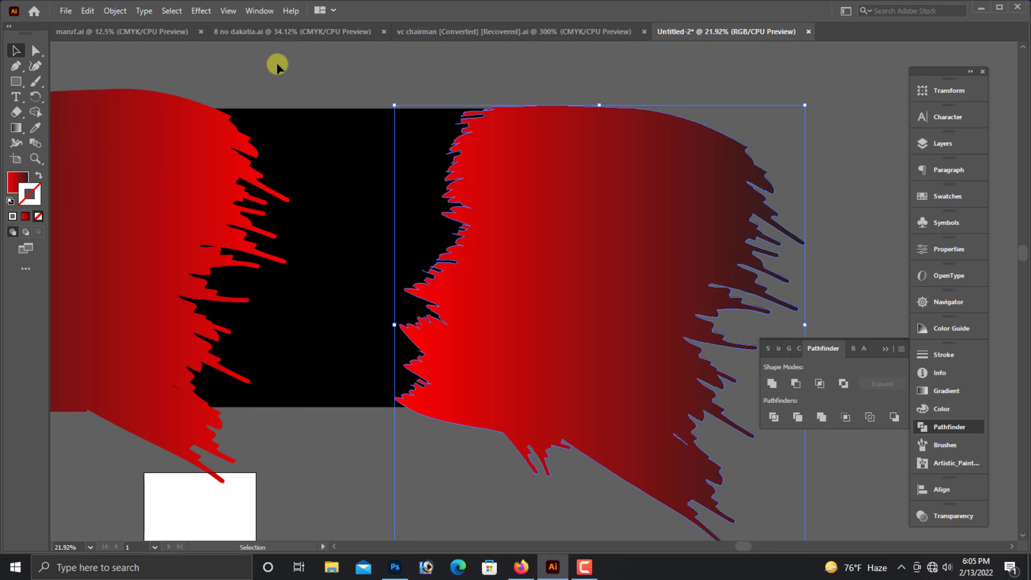
click(276, 63)
key(ctrl+minus)
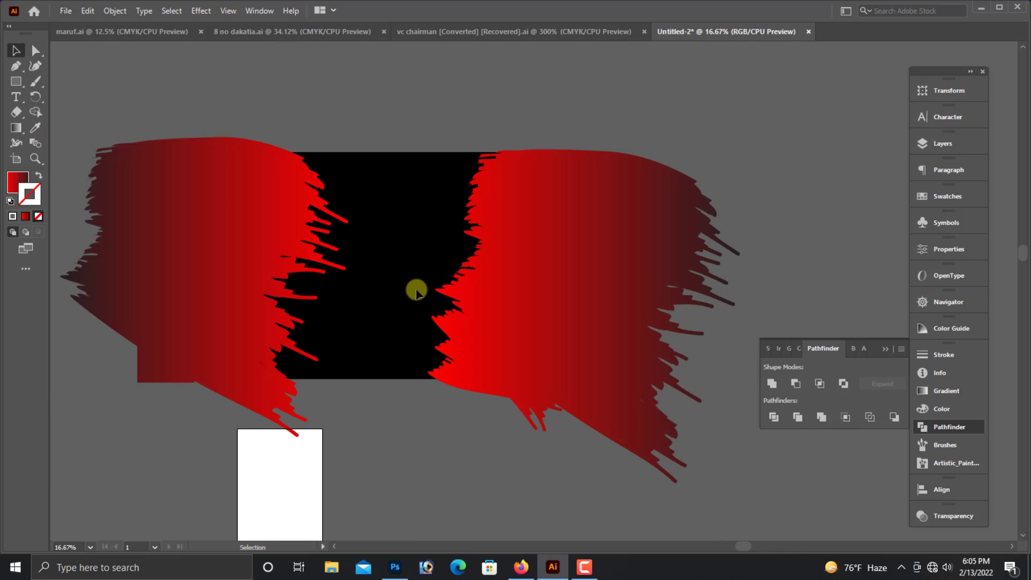
click(528, 274)
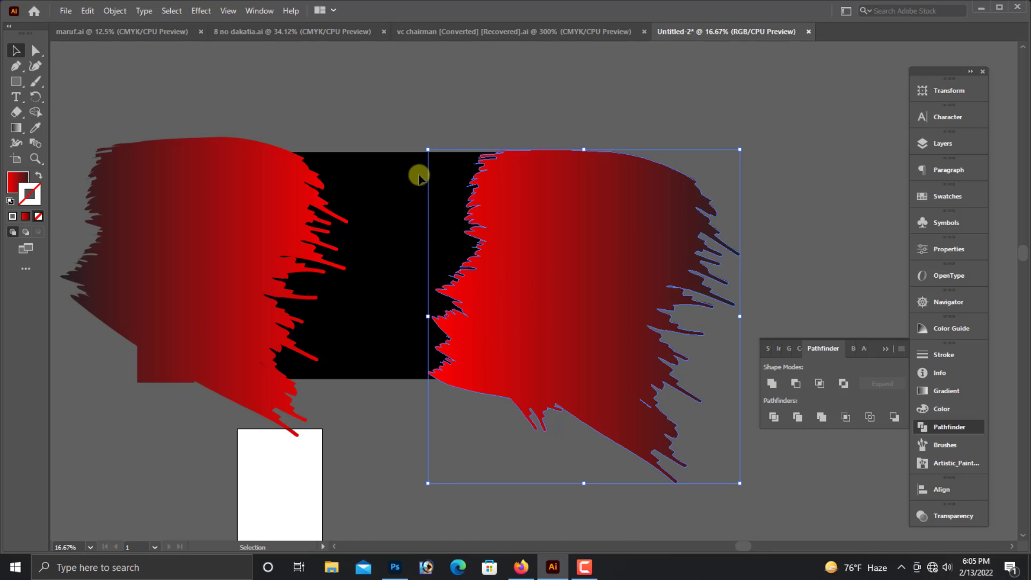
mouse_move(422, 144)
mouse_down()
mouse_move(405, 161)
mouse_move(411, 196)
mouse_up()
key(ctrl+z)
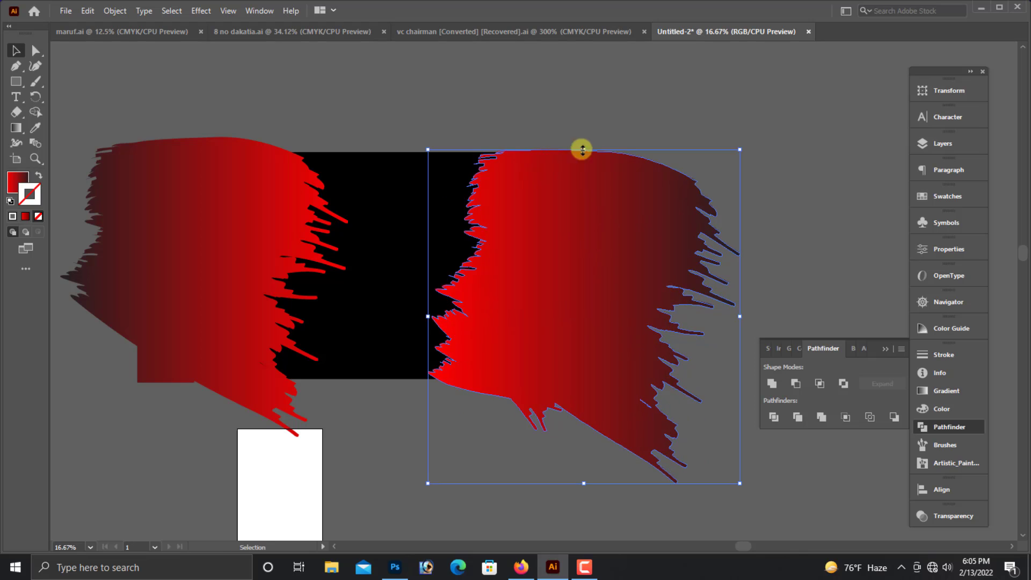
Unlock all objects, test moving the black background rectangle, and undo the move.
click(571, 122)
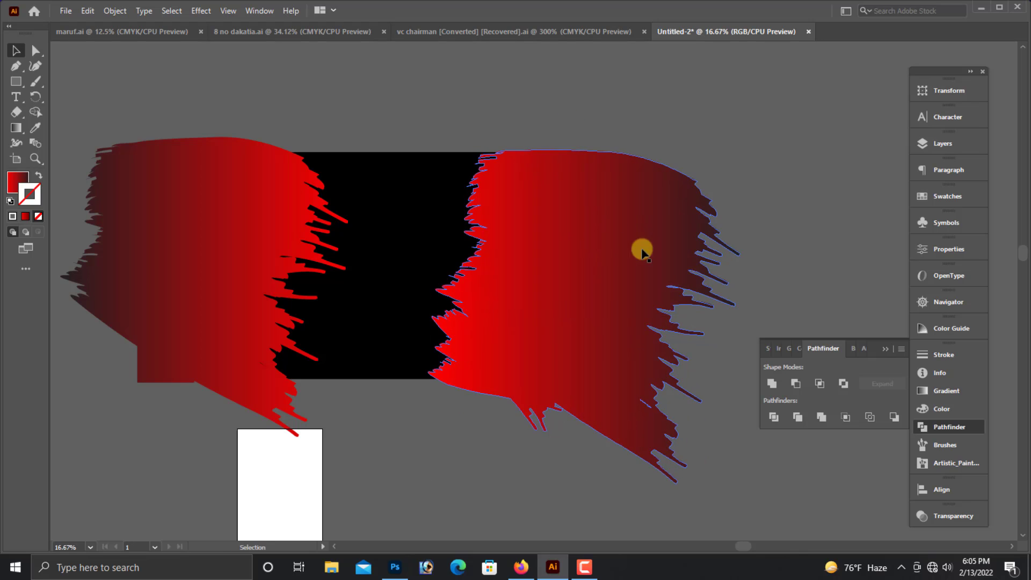
click(404, 195)
drag(396, 232, 409, 292)
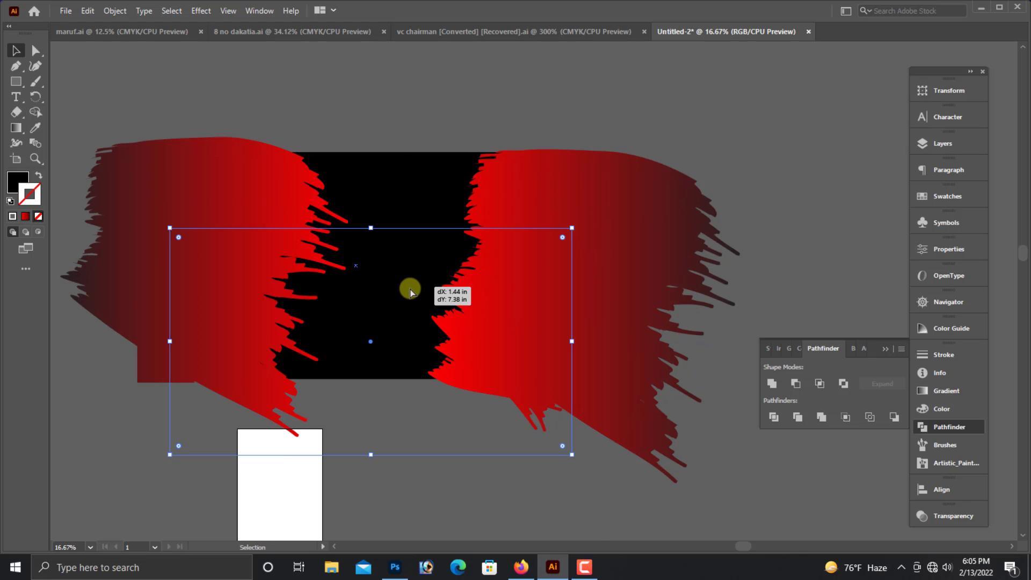
key(ctrl+z)
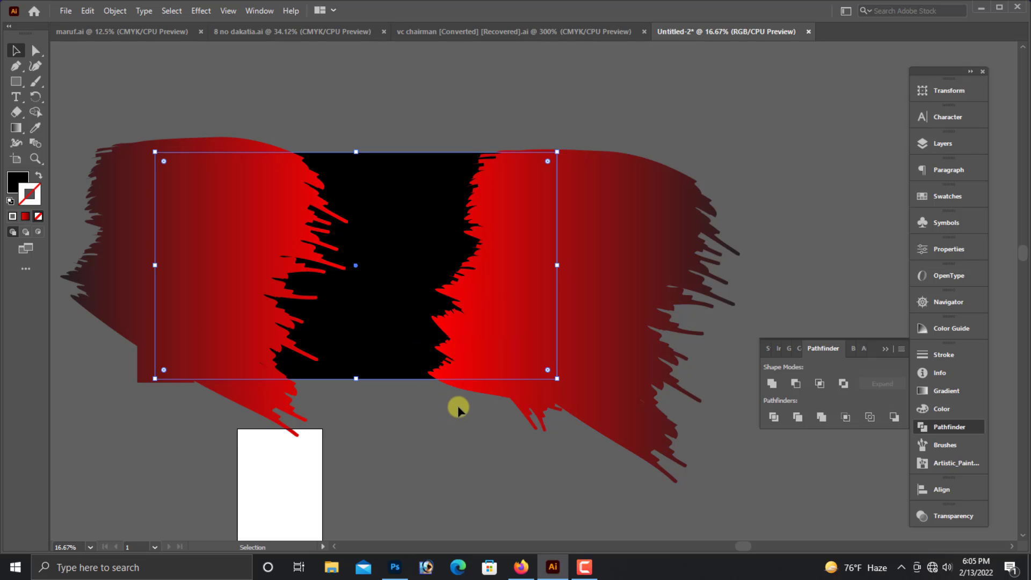
Copy the black background rectangle, paste the copy exactly over it, and bring the copy to the front.
click(87, 10)
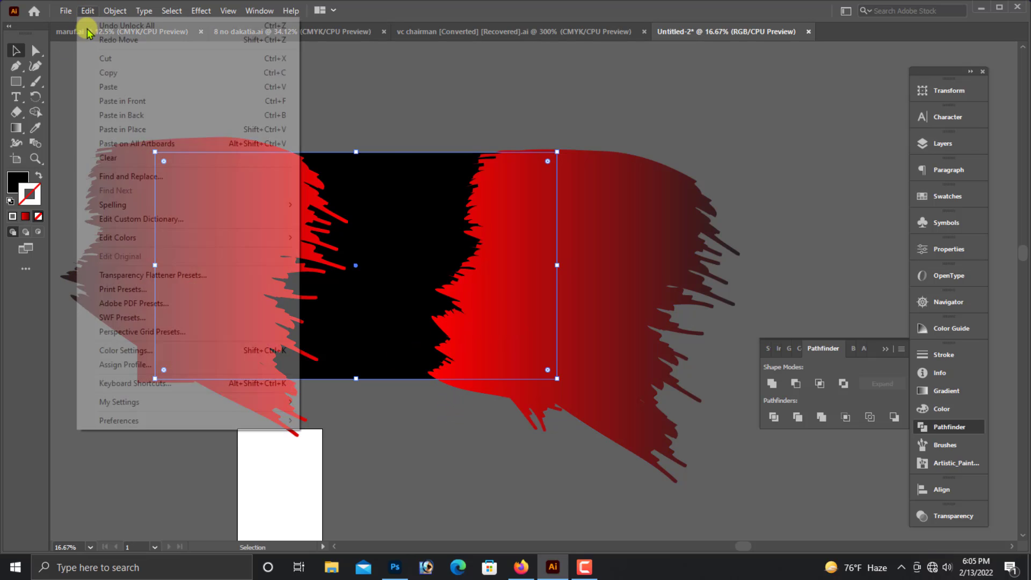
click(111, 72)
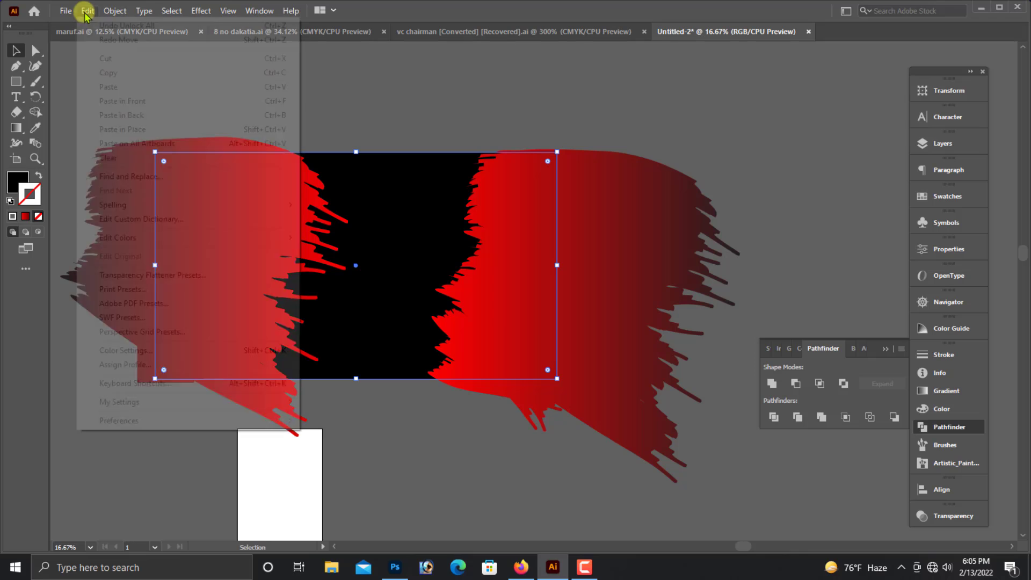
click(87, 11)
click(131, 101)
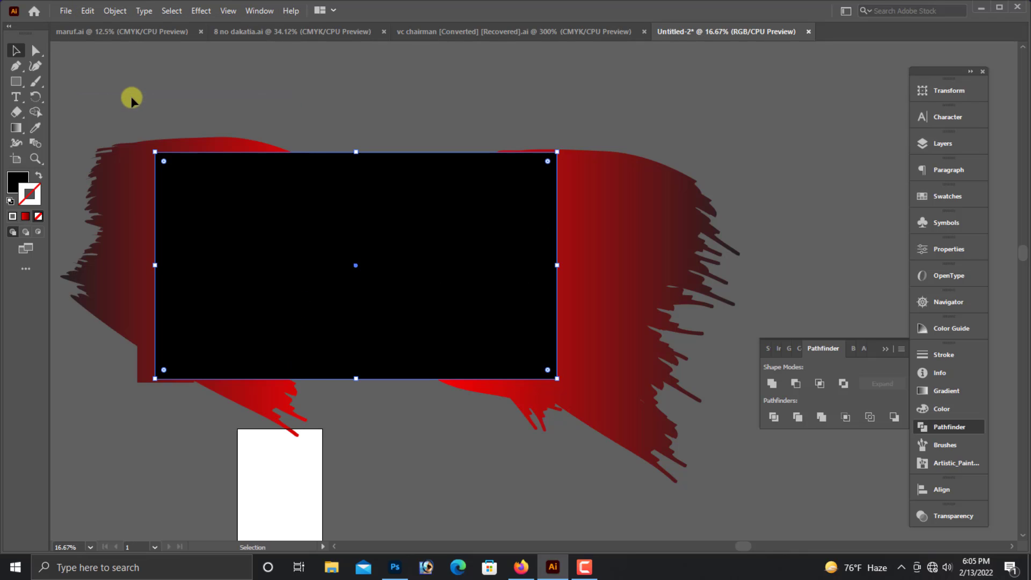
Clip both red brush shapes to the front black rectangle with a clipping mask.
shift+click(136, 200)
right_click(614, 285)
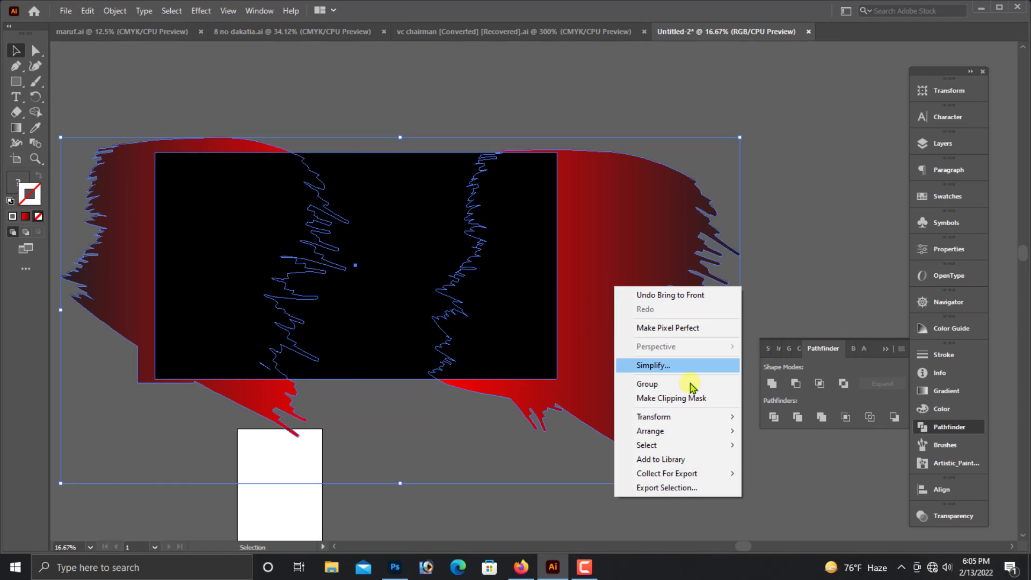
click(685, 397)
click(485, 488)
key(ctrl+plus)
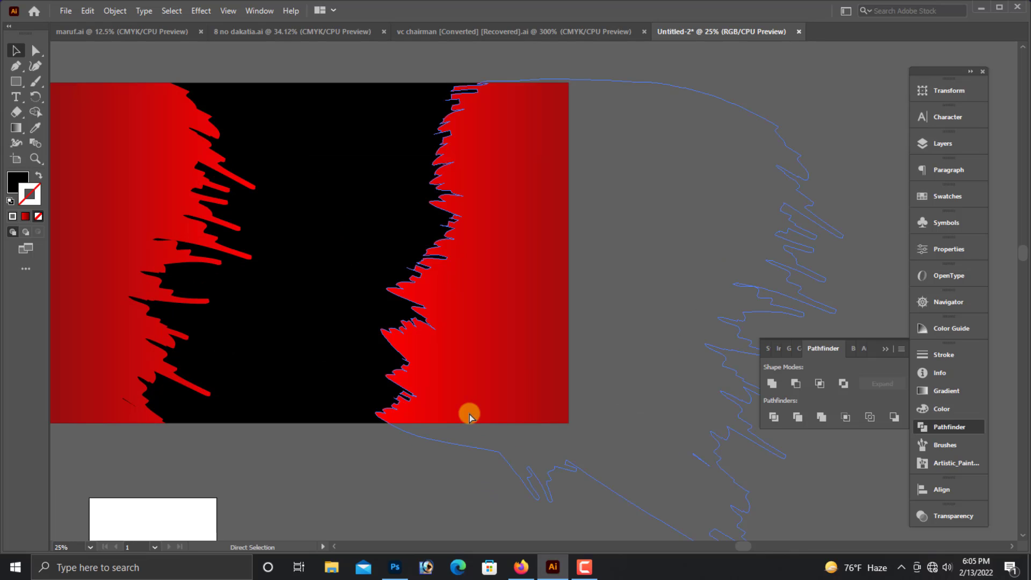
scroll(543, 357, left, 3)
key(ctrl+minus)
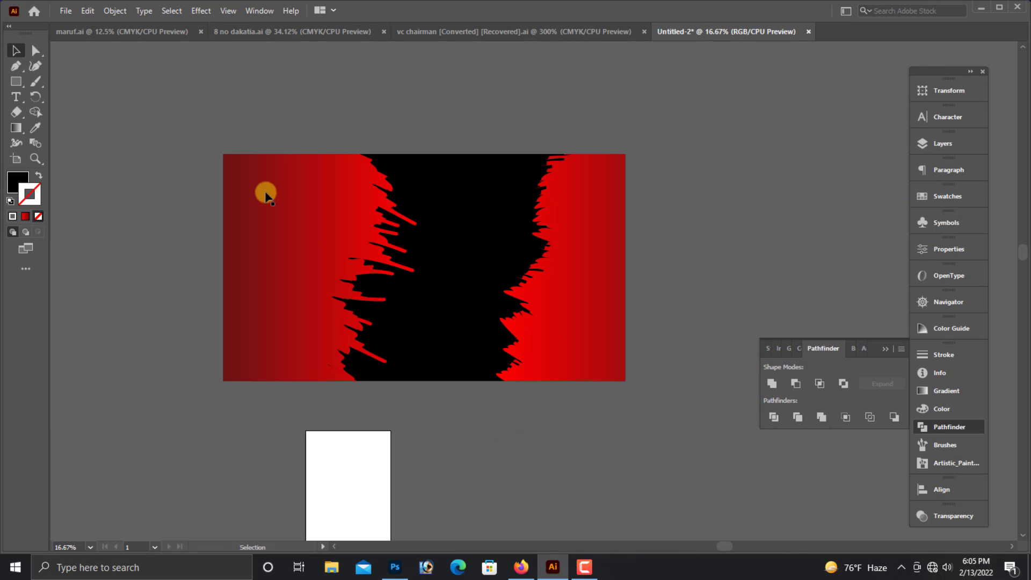
drag(311, 170, 813, 403)
scroll(652, 352, down, 2)
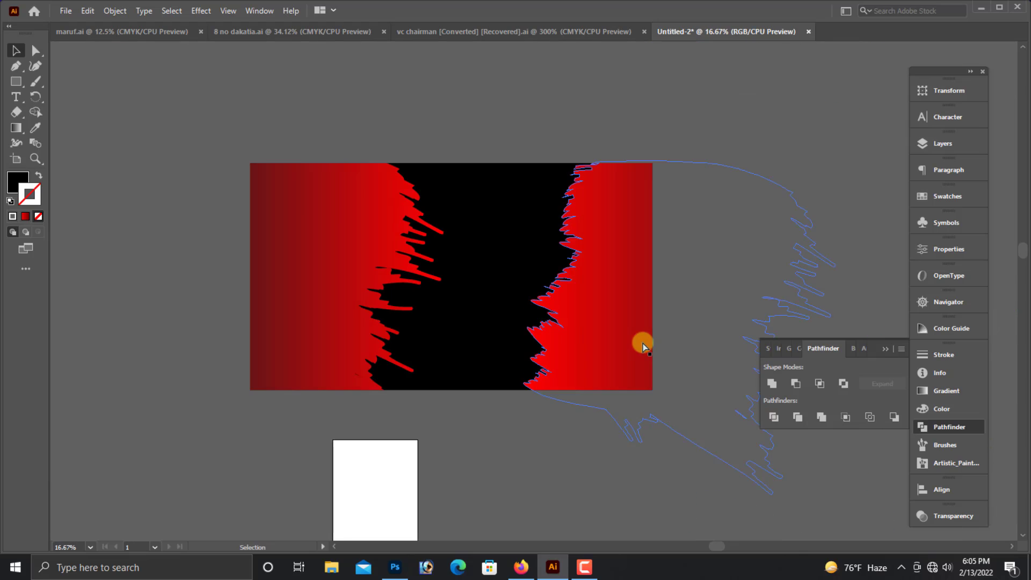
Try the Darken blend mode on the clipped banner group and undo it.
click(589, 358)
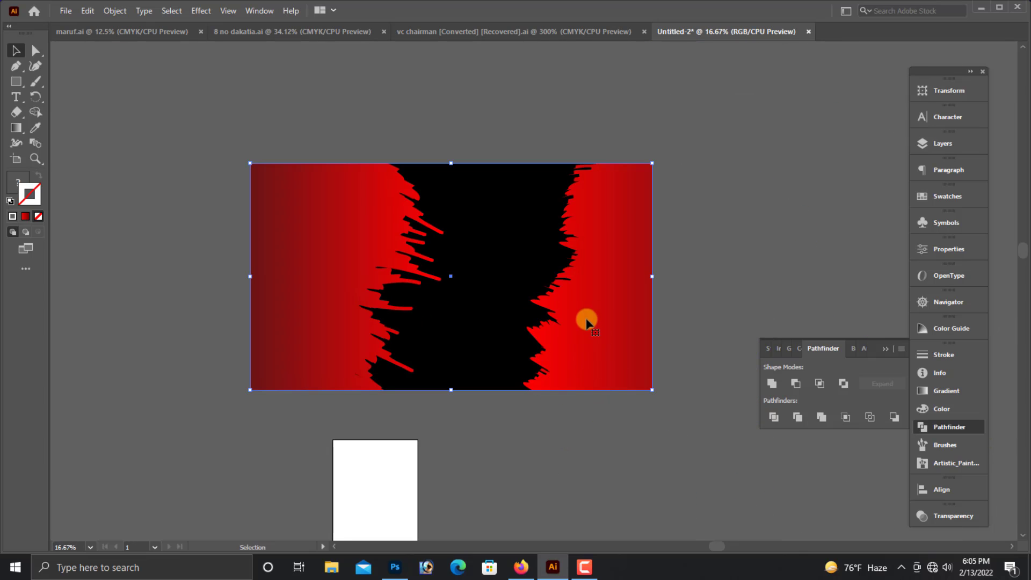
click(27, 52)
click(610, 334)
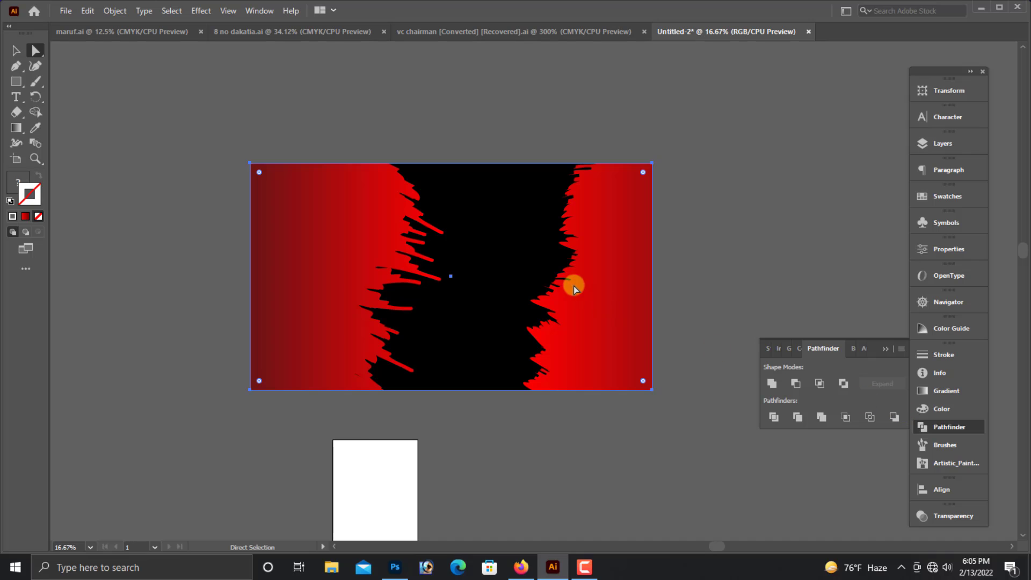
click(952, 515)
click(805, 493)
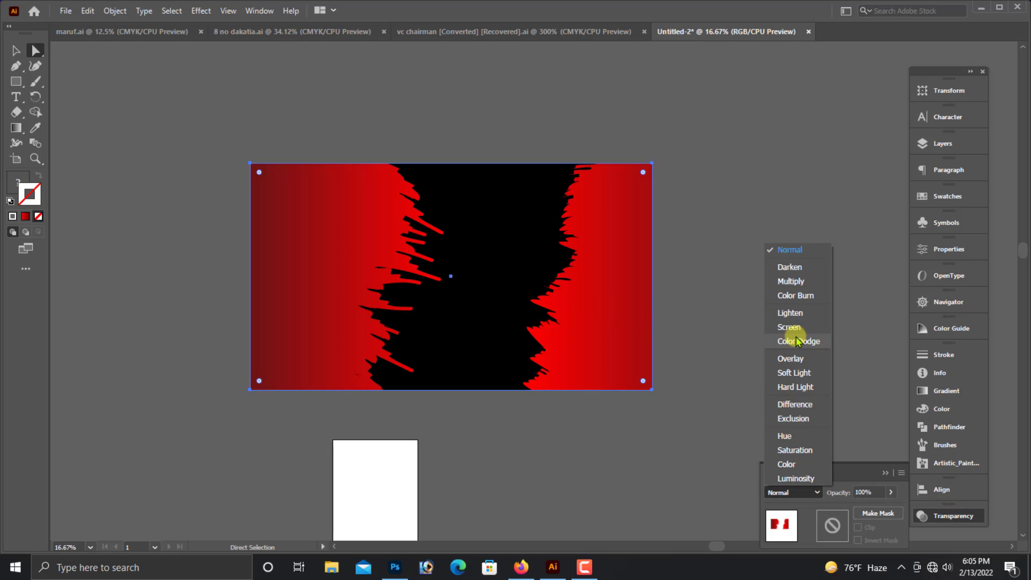
click(792, 281)
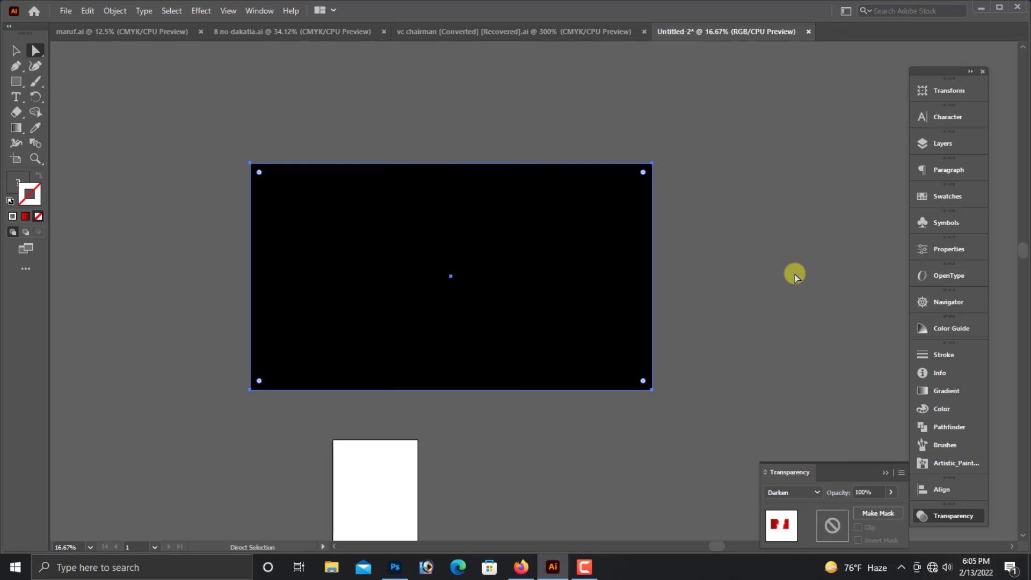
click(16, 50)
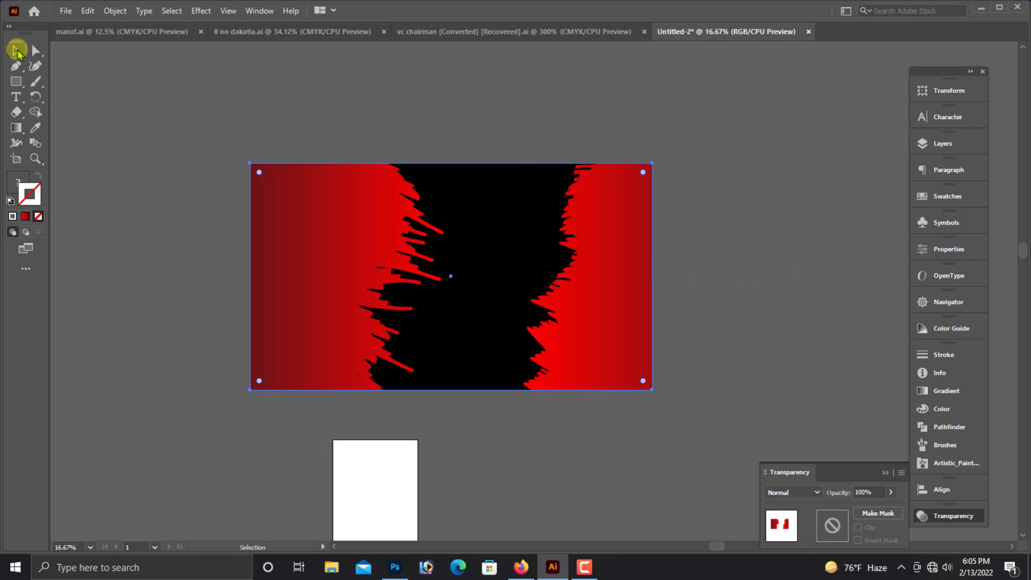
Set only the right brush shape's opacity to 20% within the clipped group.
click(639, 372)
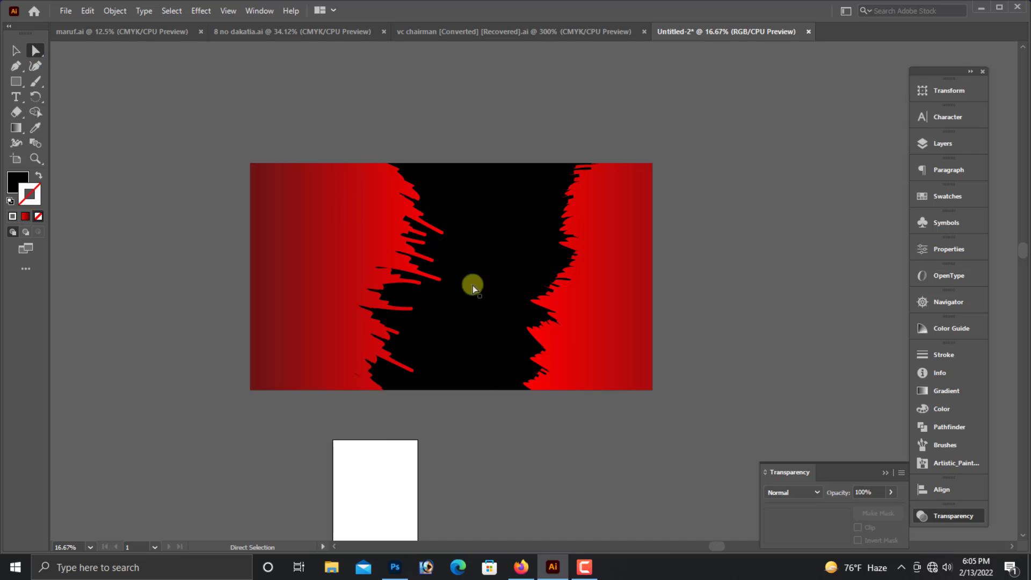
click(593, 362)
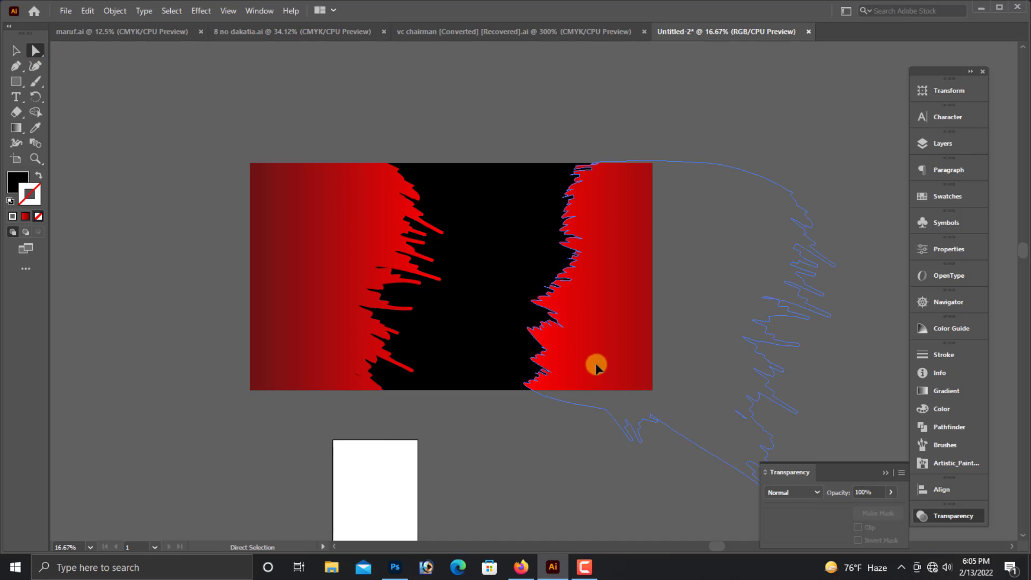
click(873, 492)
text(20)
key(Return)
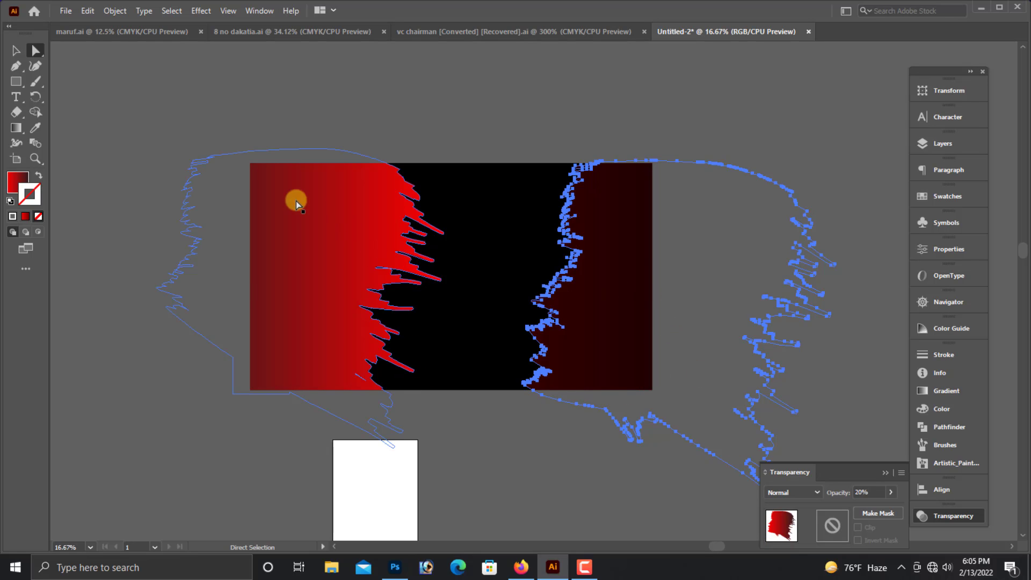
Copy the left red brush shape and paste the copy directly in front of it.
click(208, 173)
drag(293, 190, 942, 402)
drag(618, 308, 719, 297)
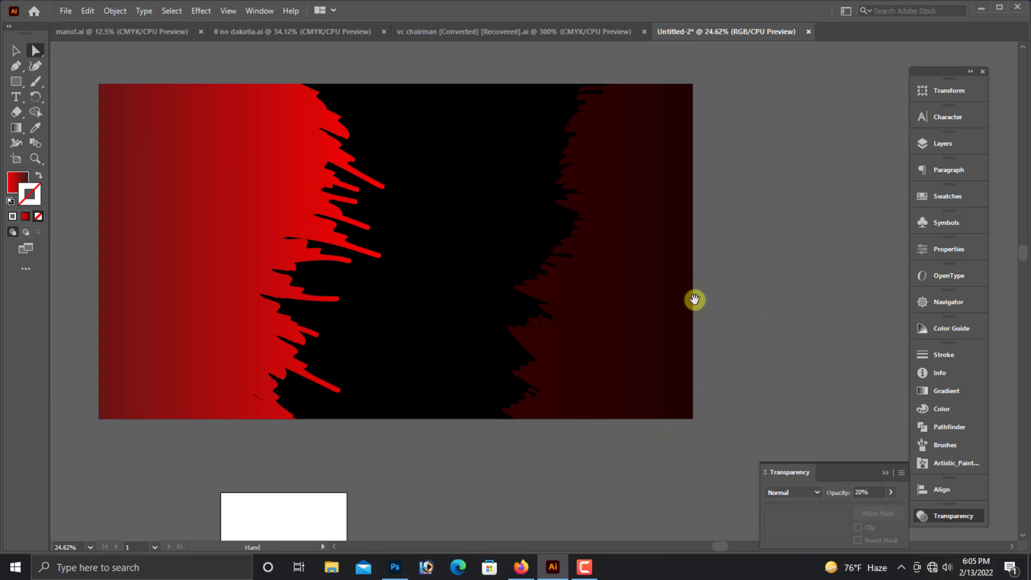
click(250, 244)
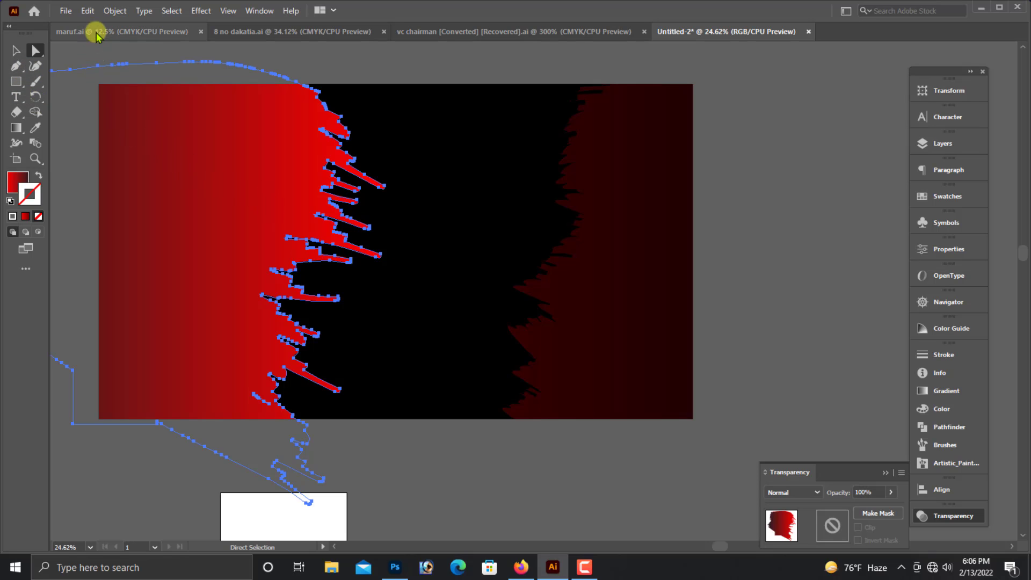
click(87, 11)
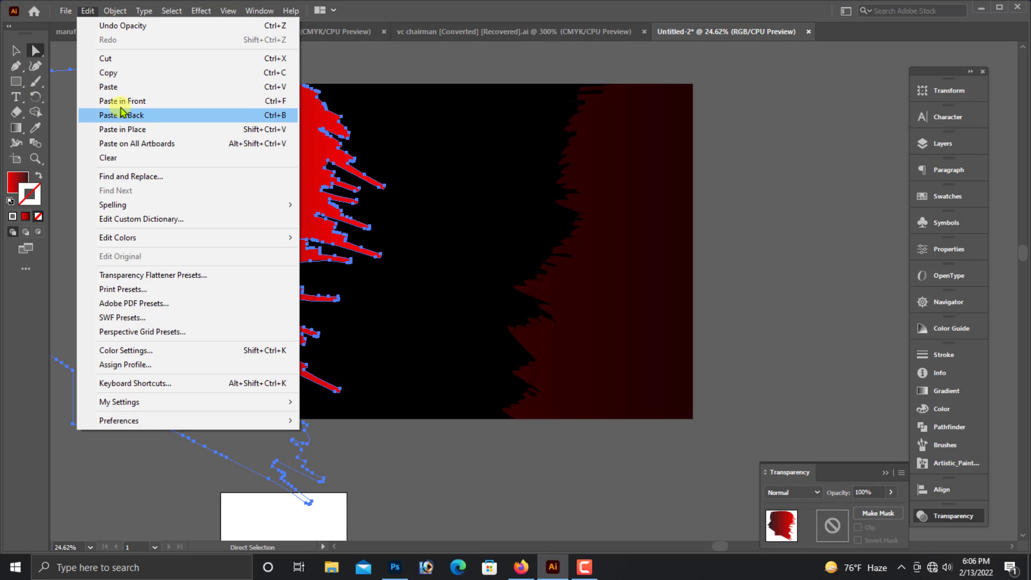
click(110, 74)
click(86, 12)
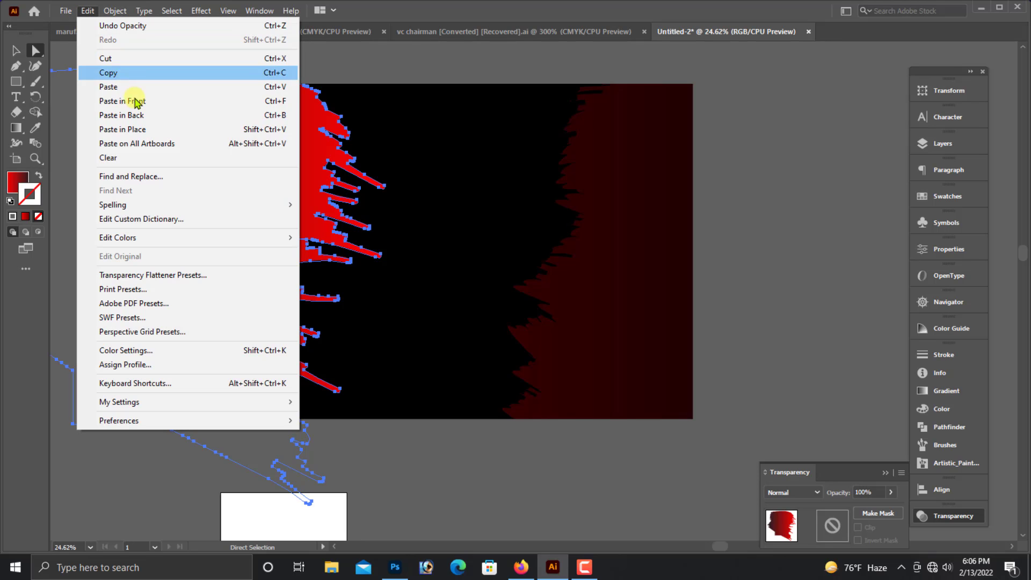
click(134, 102)
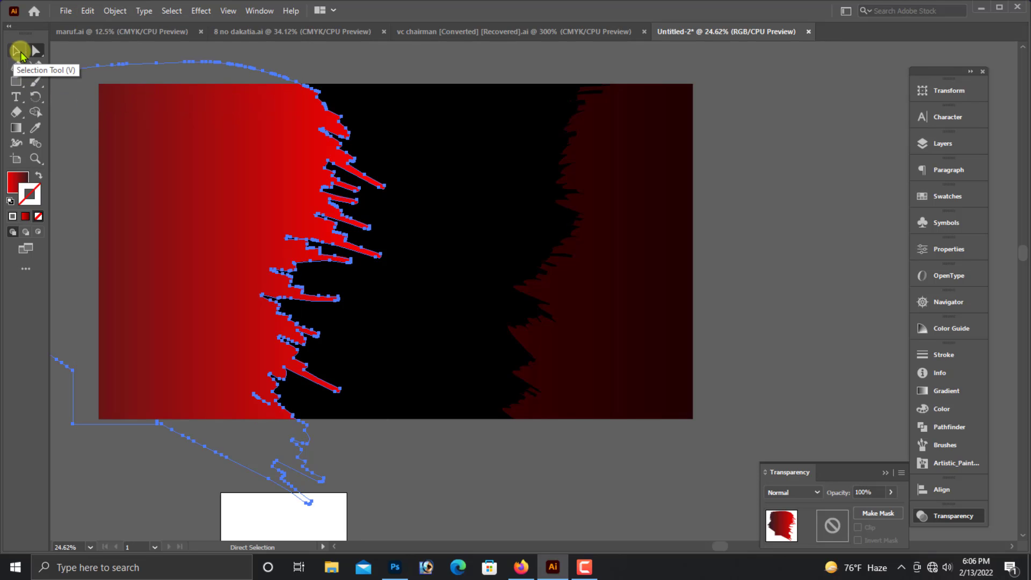
drag(237, 259, 340, 240)
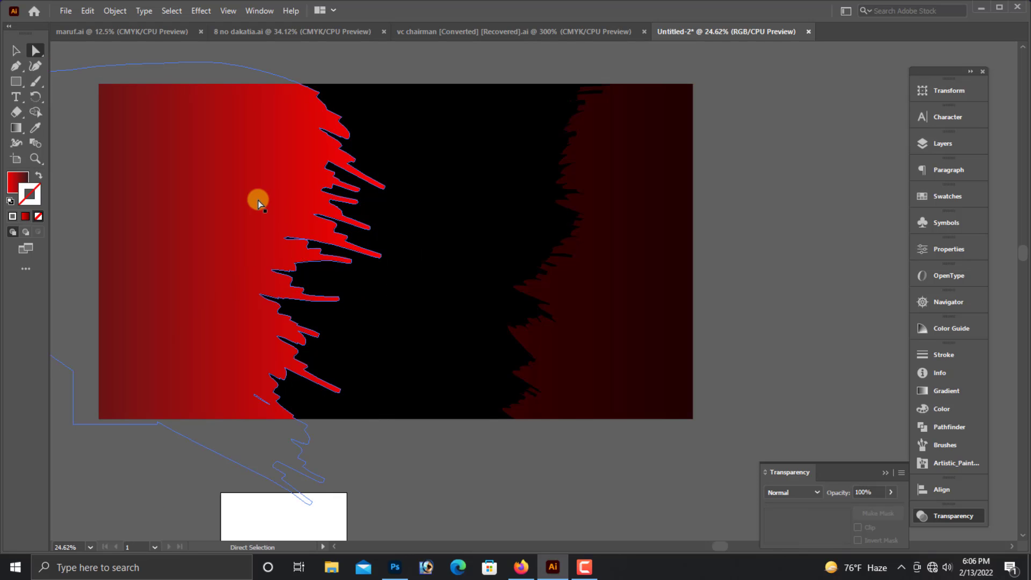
Try the Hard Light, Multiply, Color, Lighten, Screen and Color Dodge blend modes on the left brush shape.
click(813, 494)
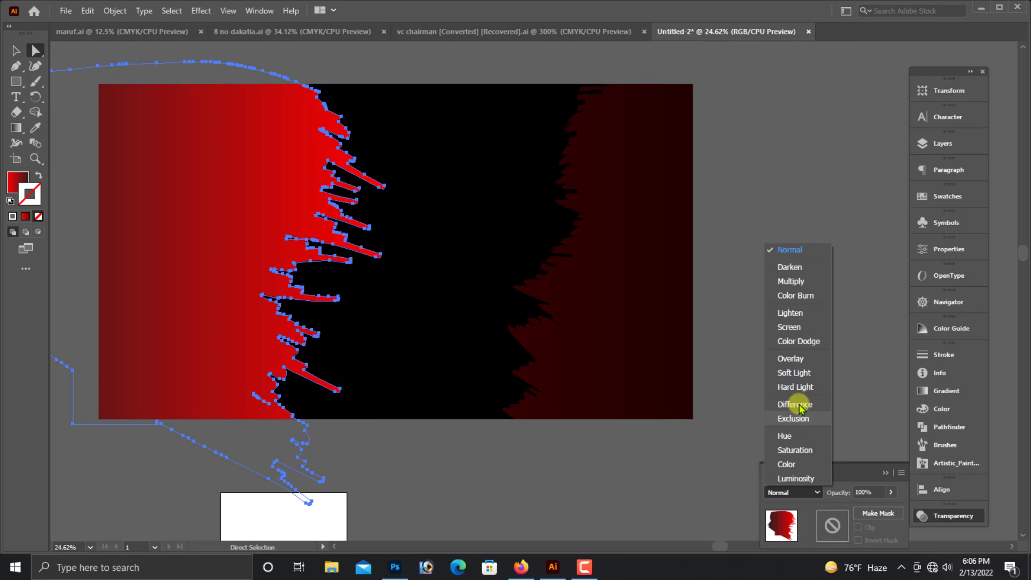
click(794, 387)
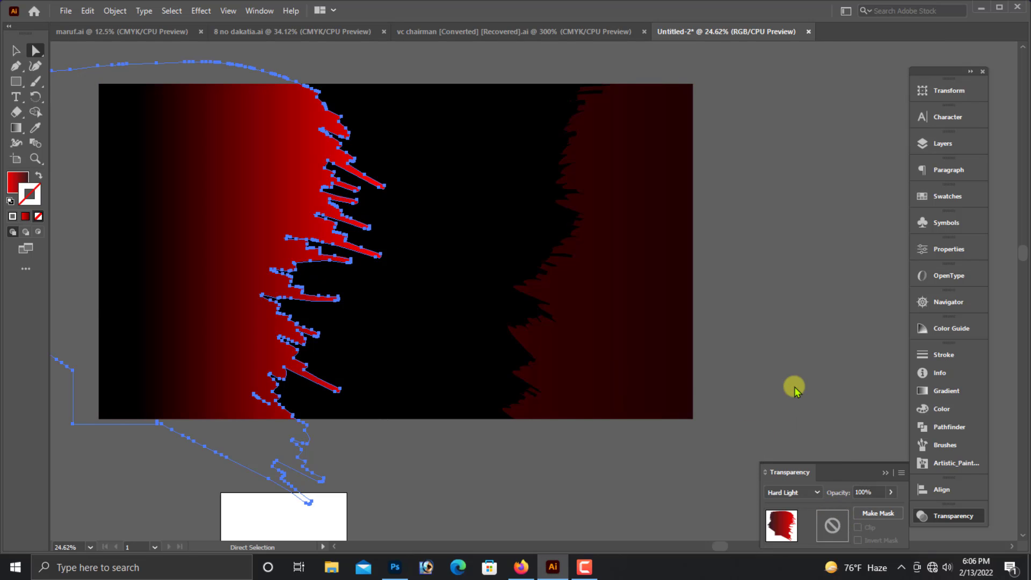
key(ctrl+z)
click(793, 492)
click(799, 281)
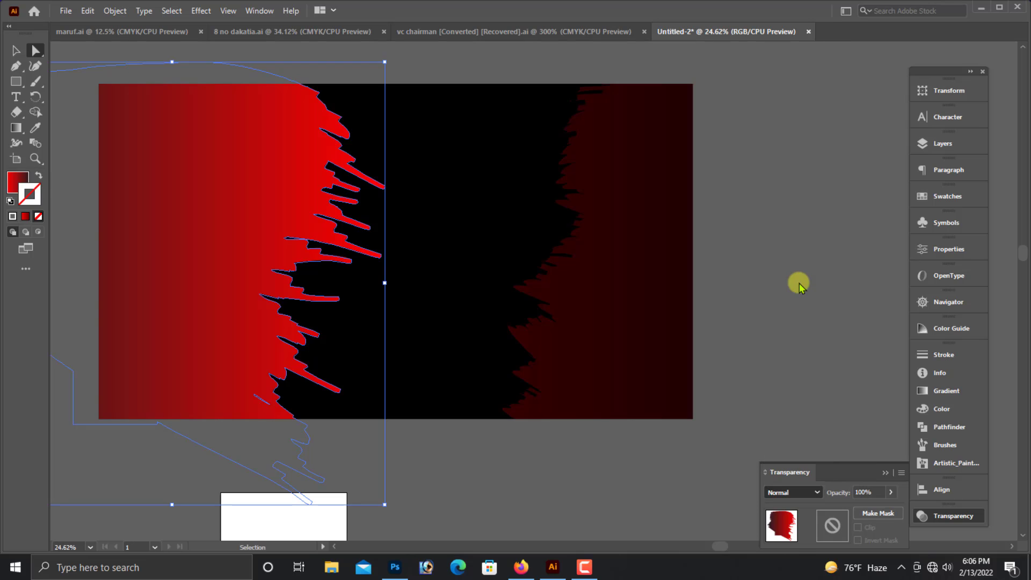
click(802, 493)
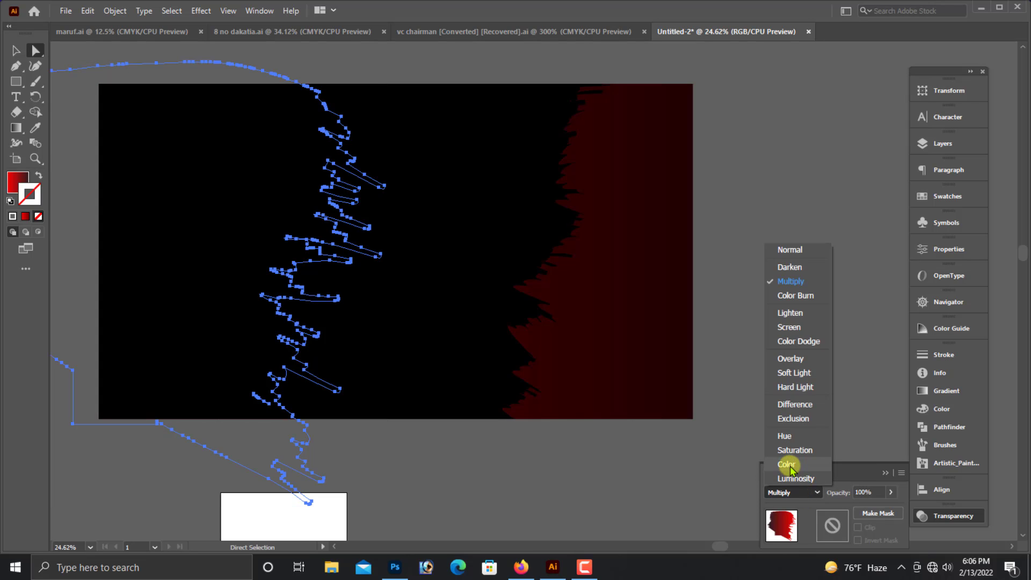
click(786, 464)
click(789, 493)
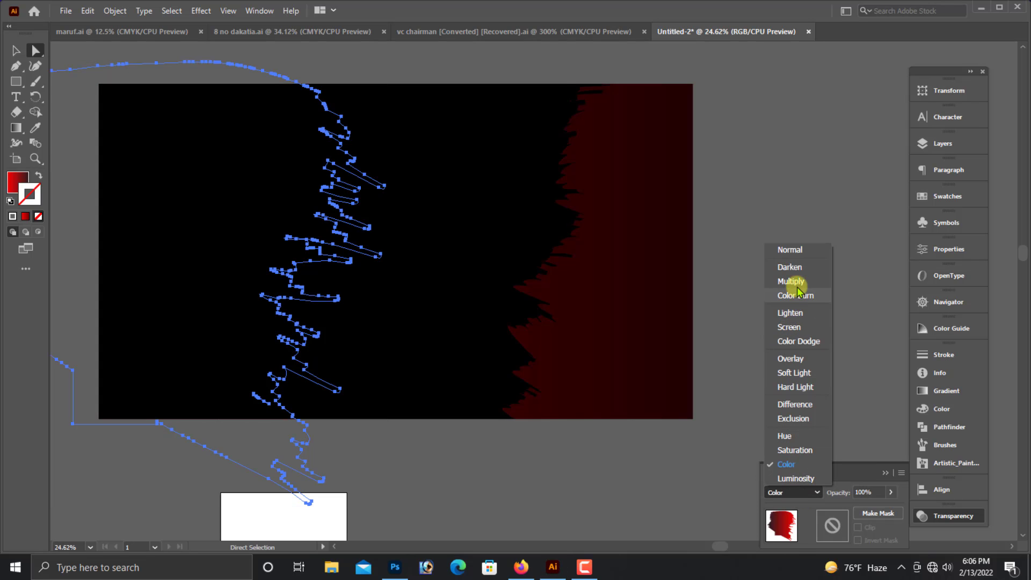
click(796, 314)
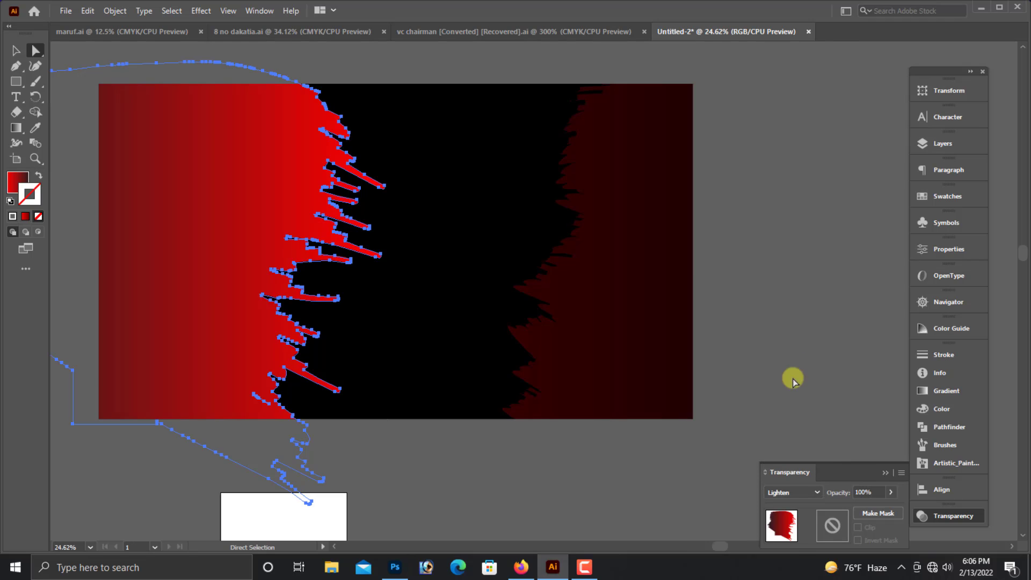
click(791, 493)
click(795, 329)
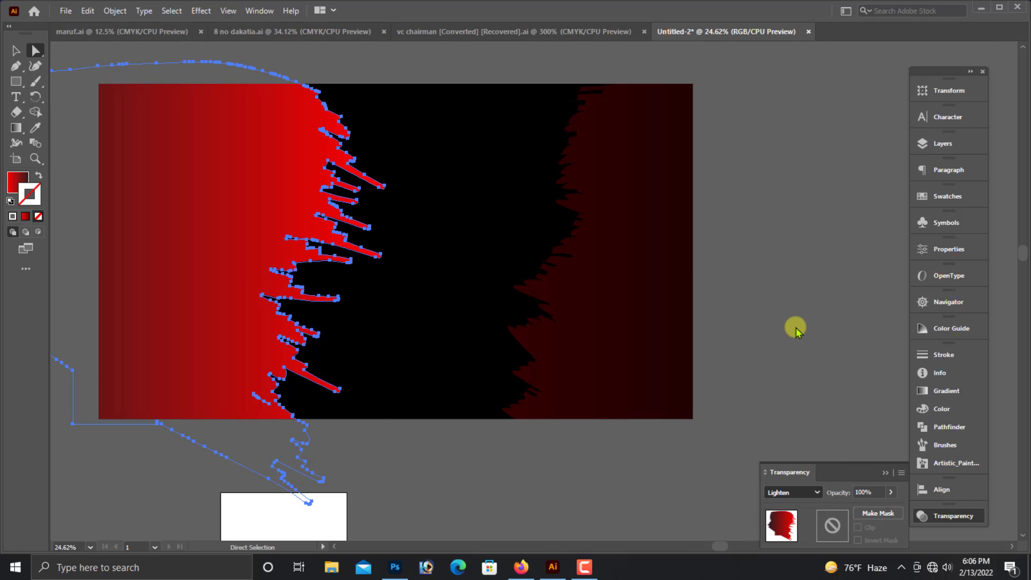
click(787, 493)
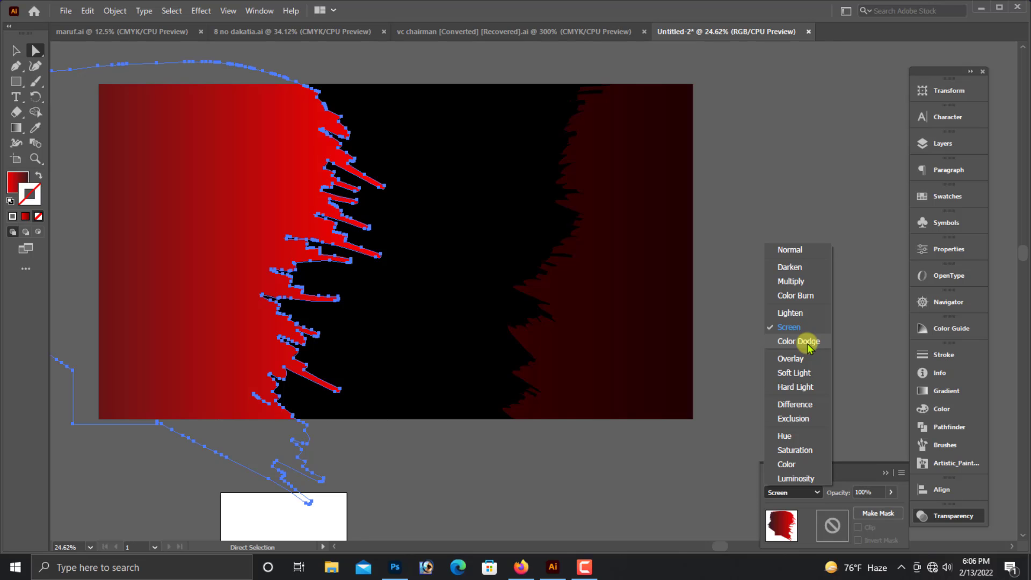
click(806, 342)
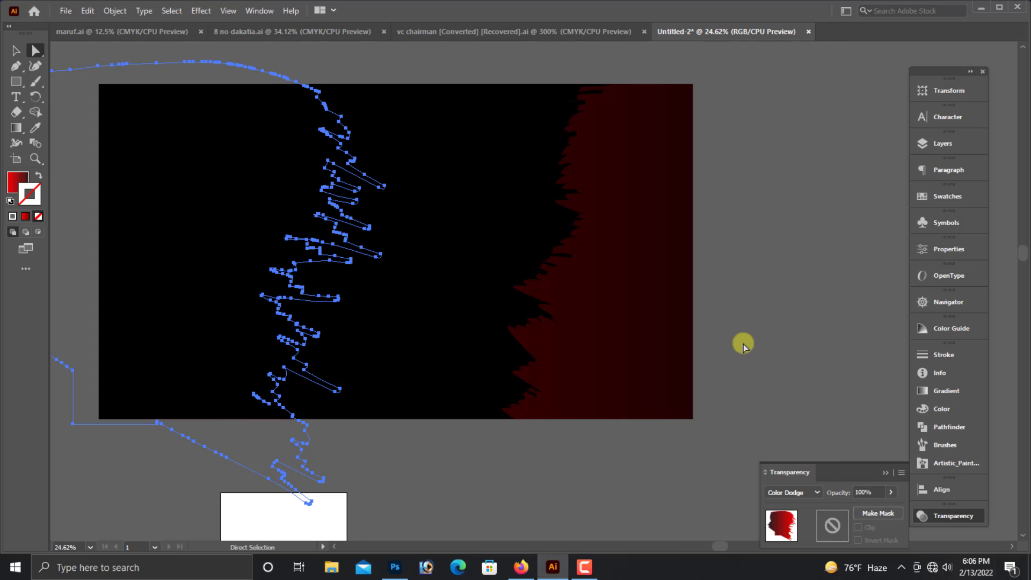
Try a light pink end stop (M 27.44%) at about 70% in the left shape's gradient, and restore the shape's red-to-dark look.
click(11, 189)
click(824, 382)
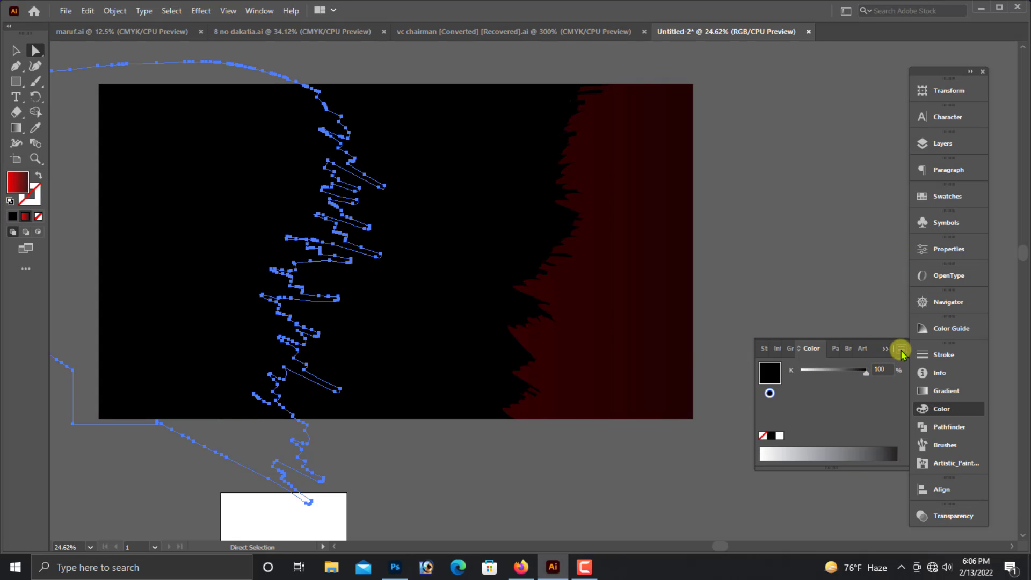
drag(872, 365, 829, 374)
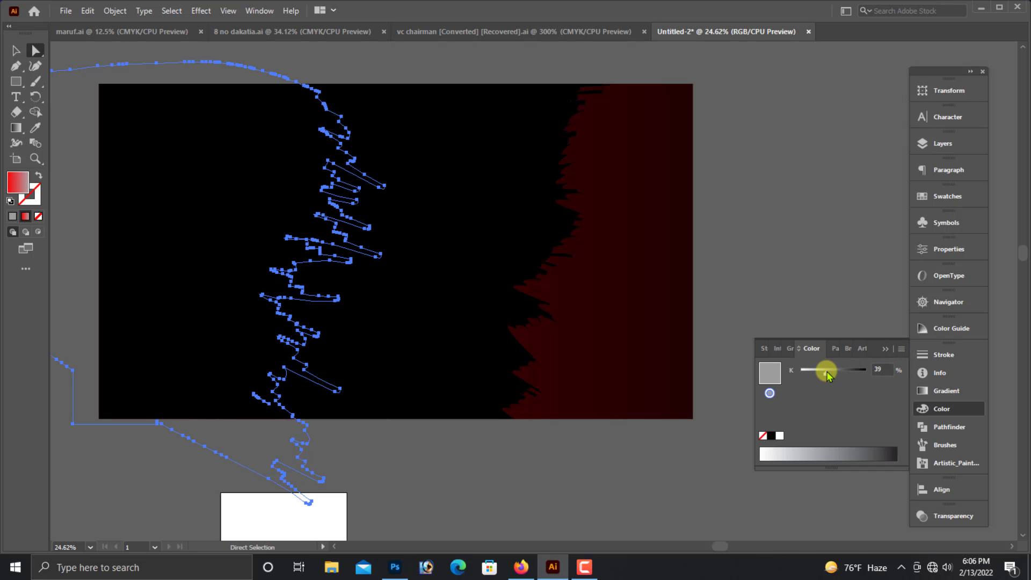
click(893, 352)
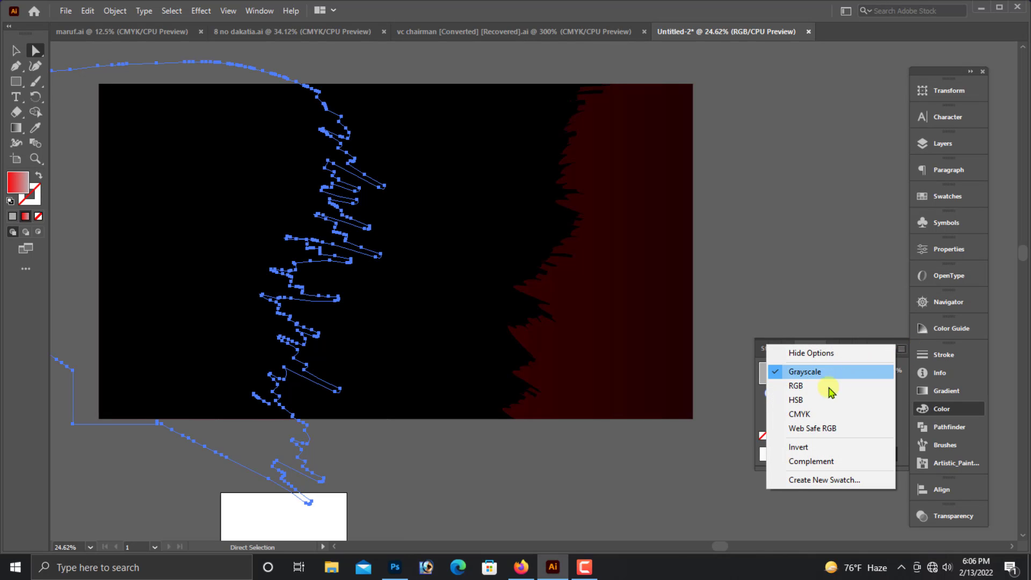
click(811, 414)
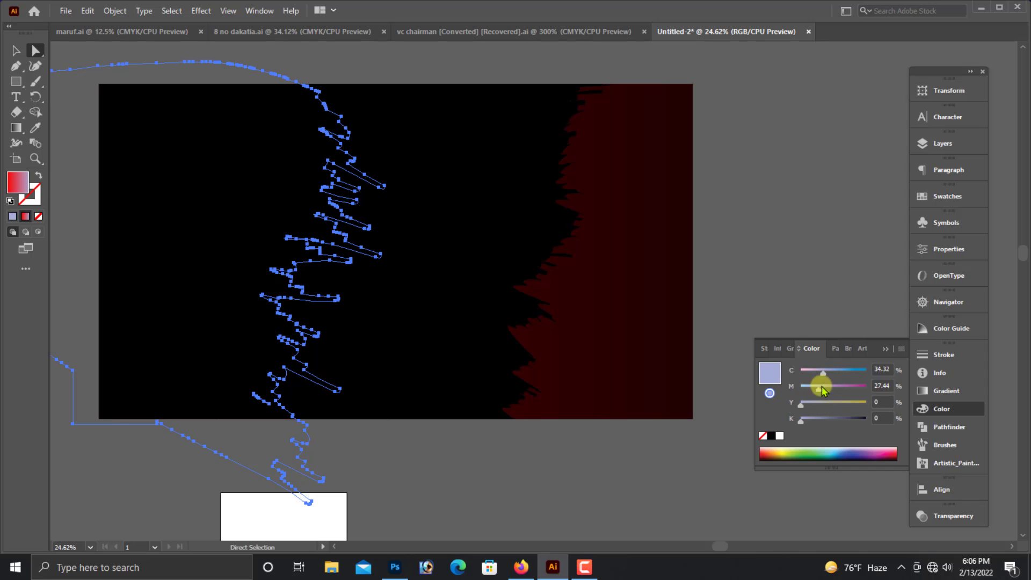
drag(823, 372, 798, 376)
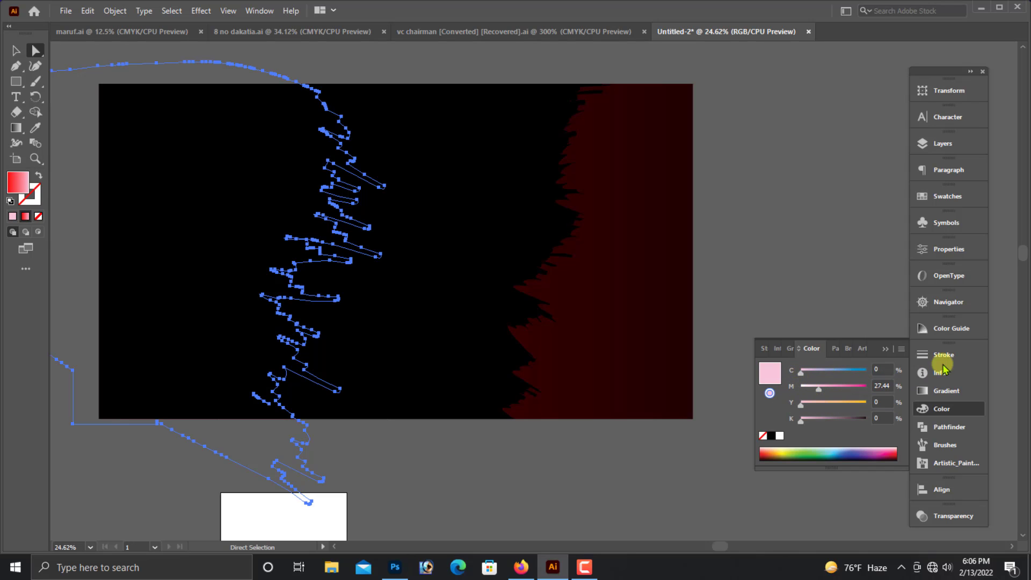
click(944, 391)
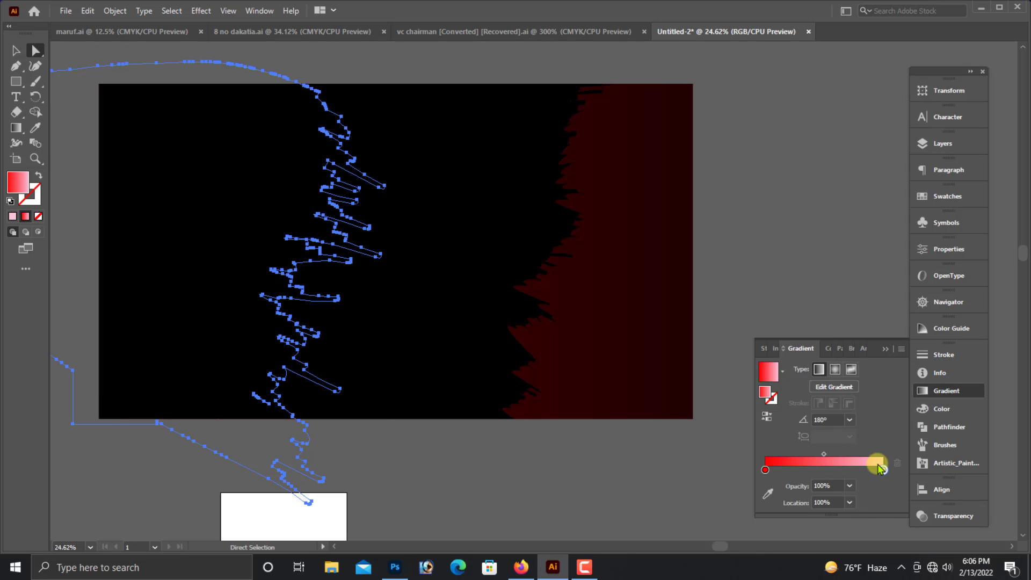
drag(878, 466, 848, 472)
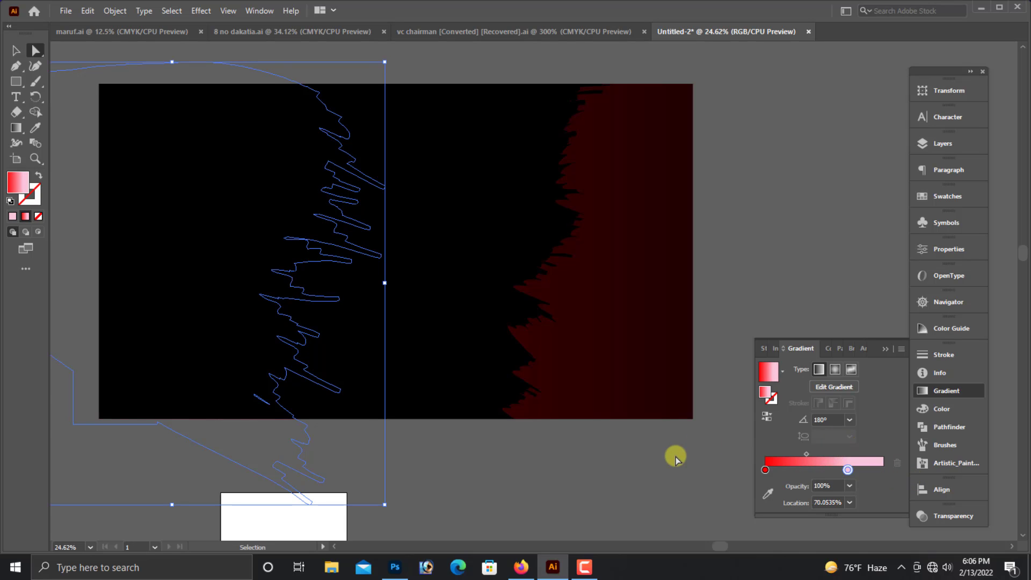
key(ctrl+f)
click(16, 52)
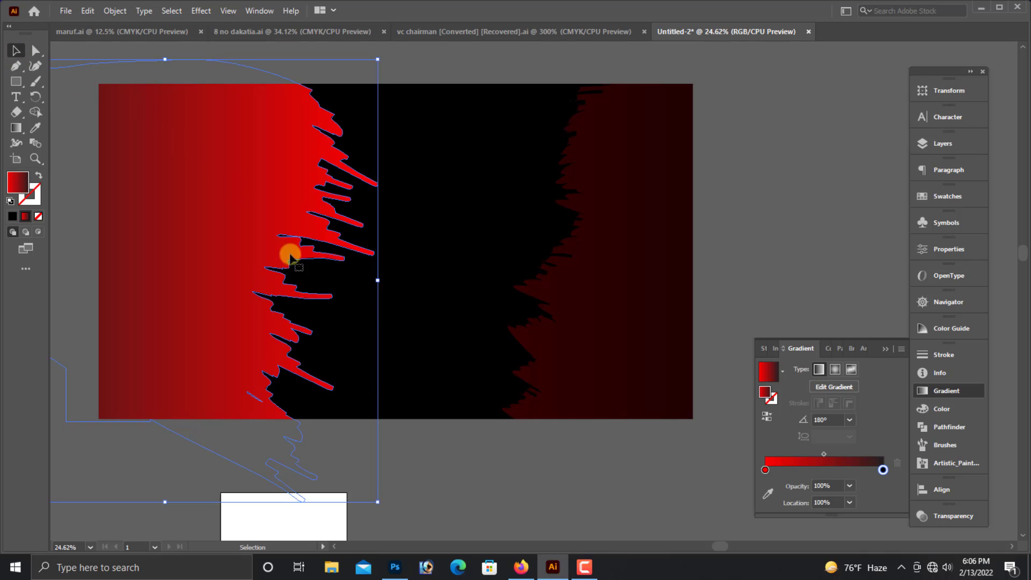
Select the whole banner artwork and move it up about 1.82 in and left about 0.17 in.
click(390, 475)
scroll(492, 424, up, 2)
click(554, 362)
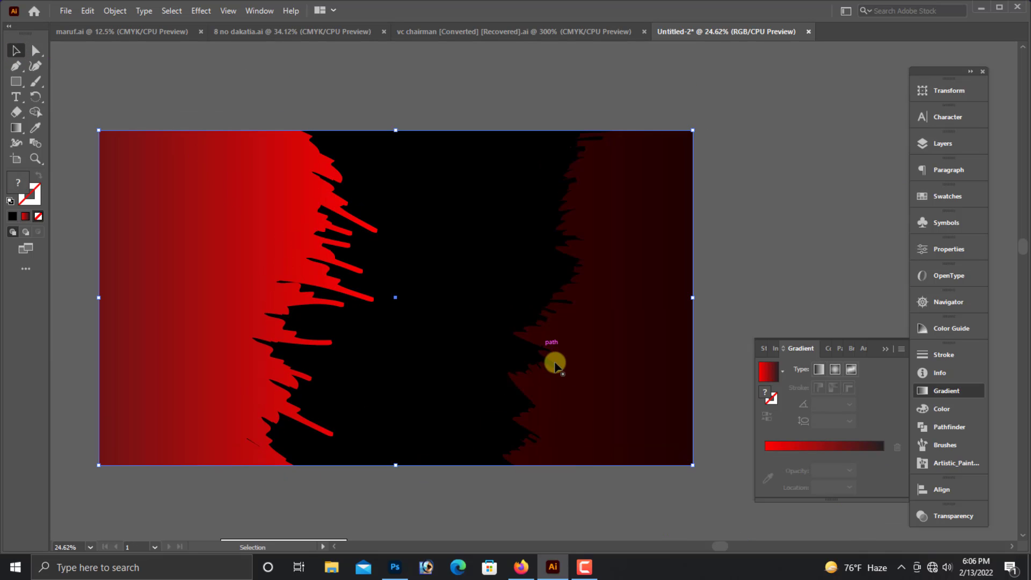
click(477, 479)
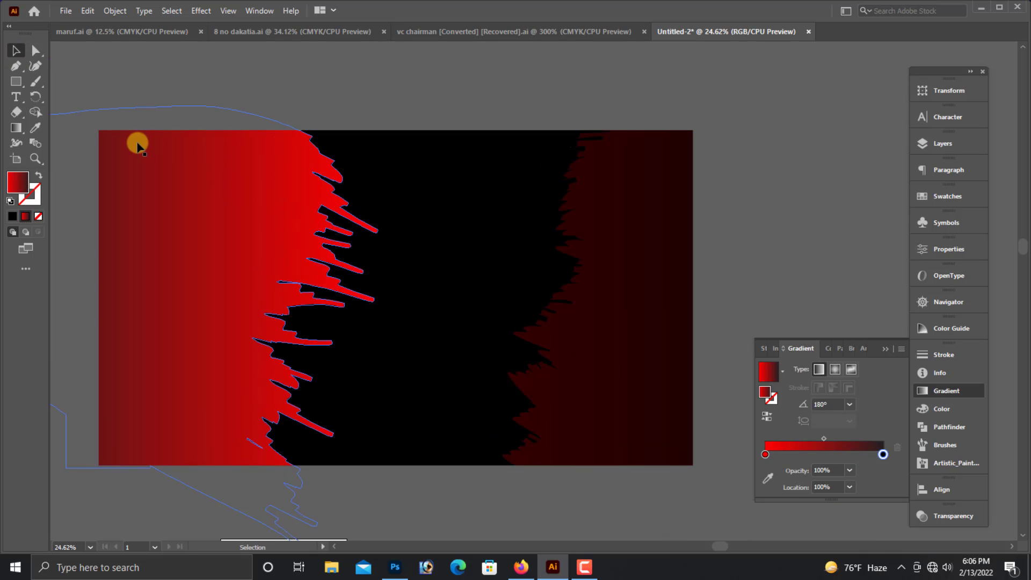
drag(99, 94, 704, 466)
drag(592, 378, 589, 350)
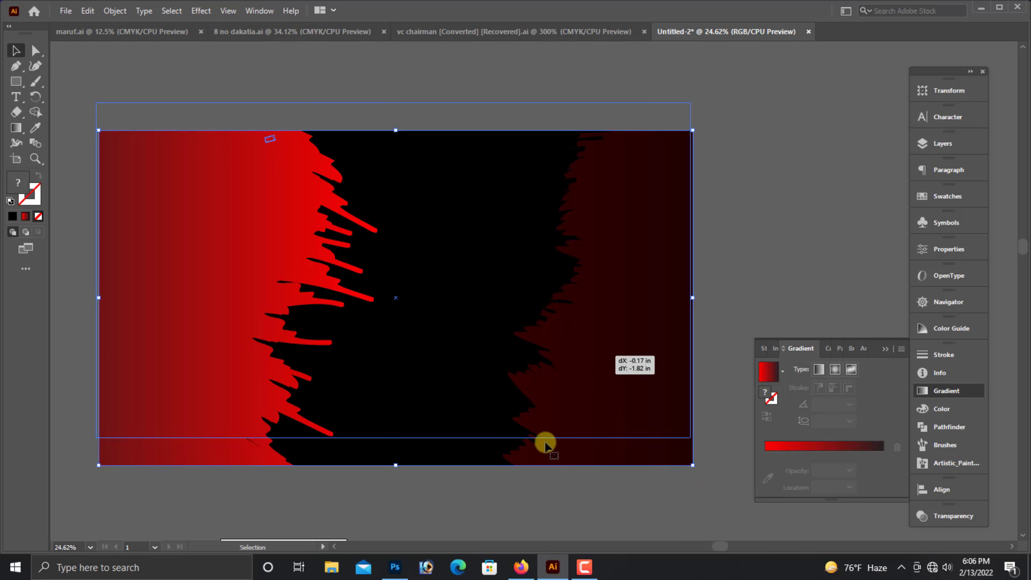
click(517, 491)
scroll(516, 490, up, 1)
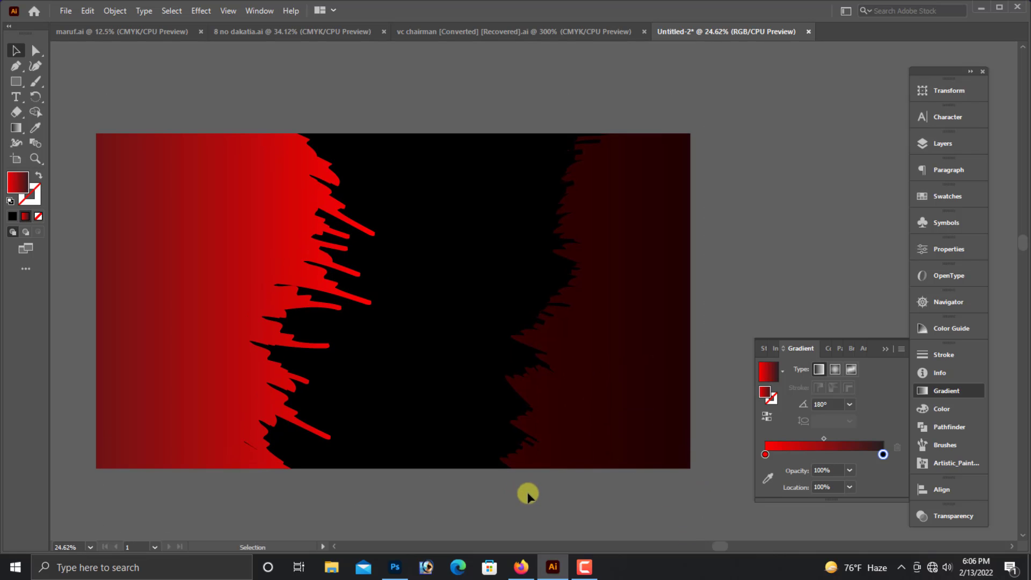
Draw a straight diagonal line with the Pen tool from above the left red shape to below the banner's middle.
click(15, 68)
click(242, 92)
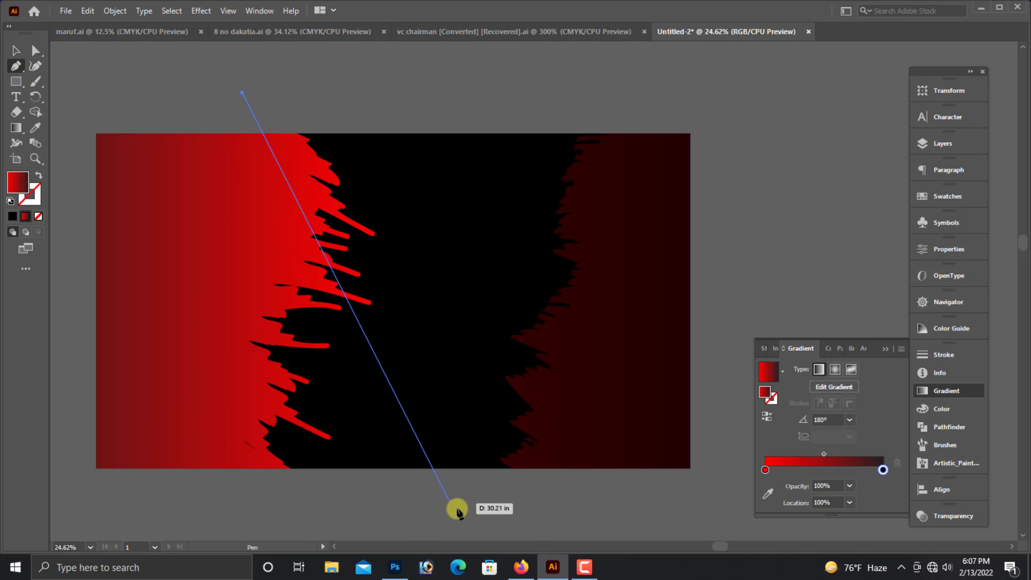
click(470, 535)
scroll(467, 520, down, 1)
key(v)
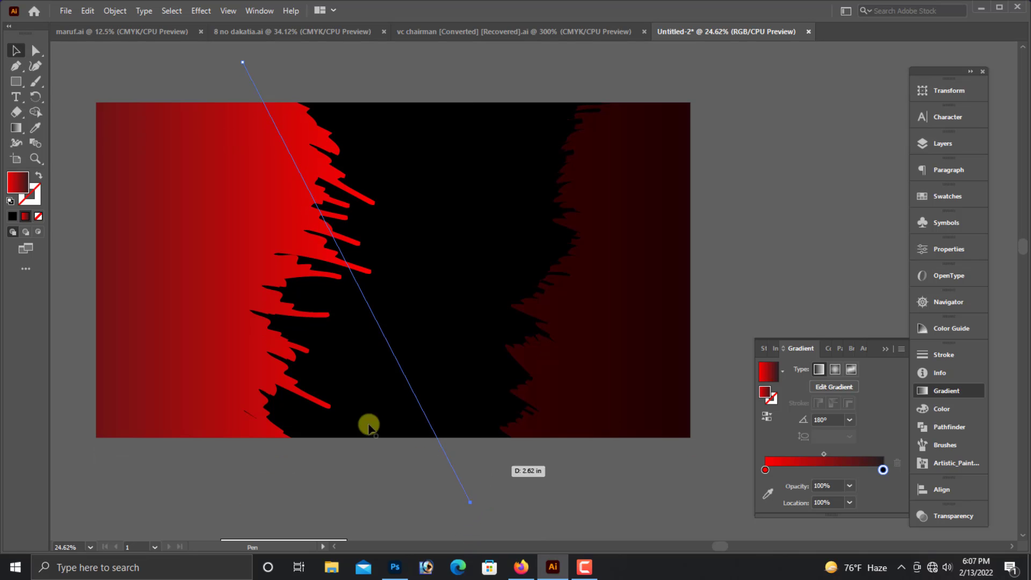
Give the diagonal line no fill and a red-to-white gradient stroke with a weight of 11 pt.
click(36, 176)
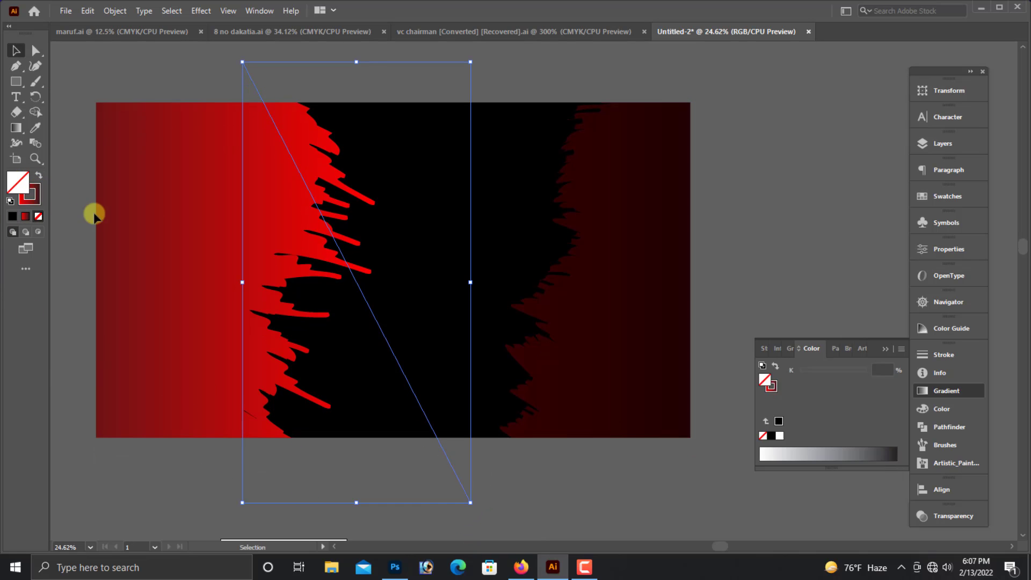
click(779, 436)
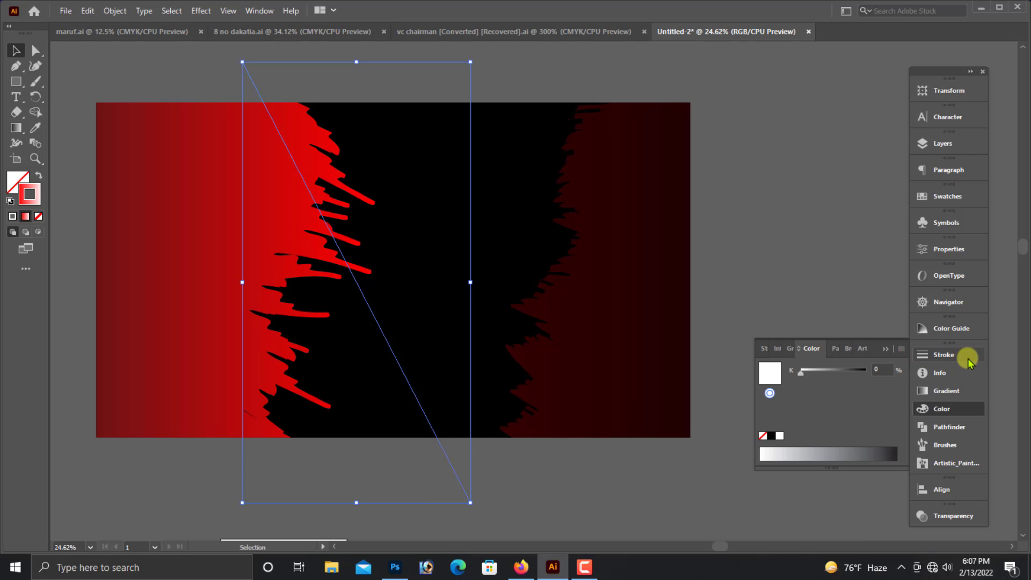
click(943, 355)
click(782, 350)
text(5)
key(Return)
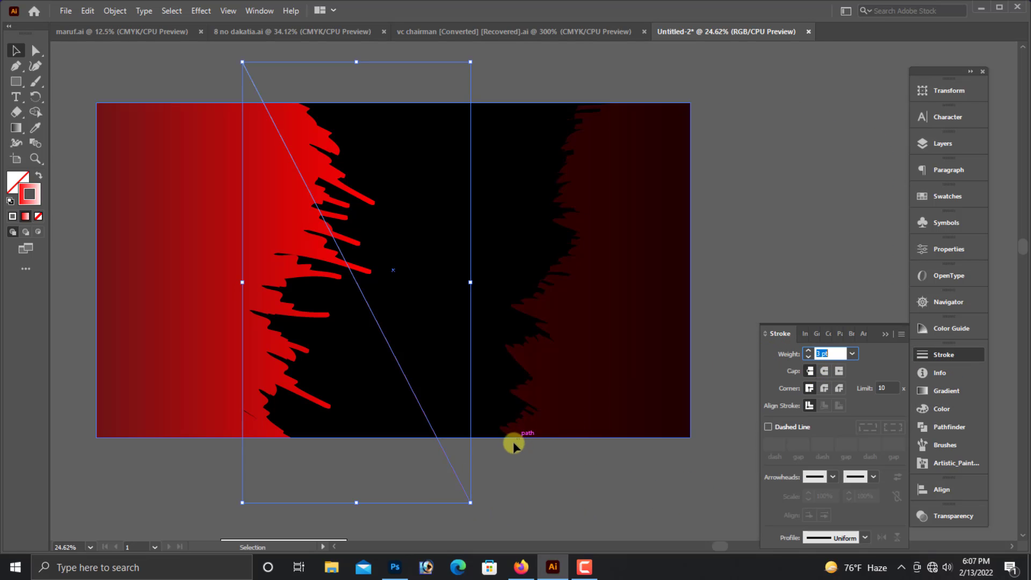
key(Up)
key(Up)
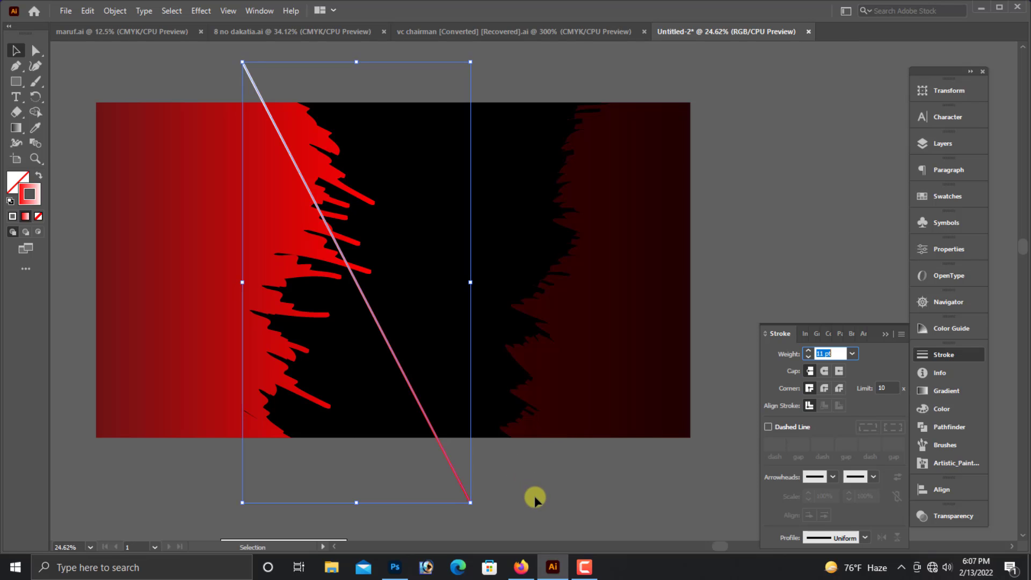
Move the diagonal line left until its upper end lies just outside the banner's left edge.
click(533, 495)
drag(457, 479, 340, 476)
key(ctrl+minus)
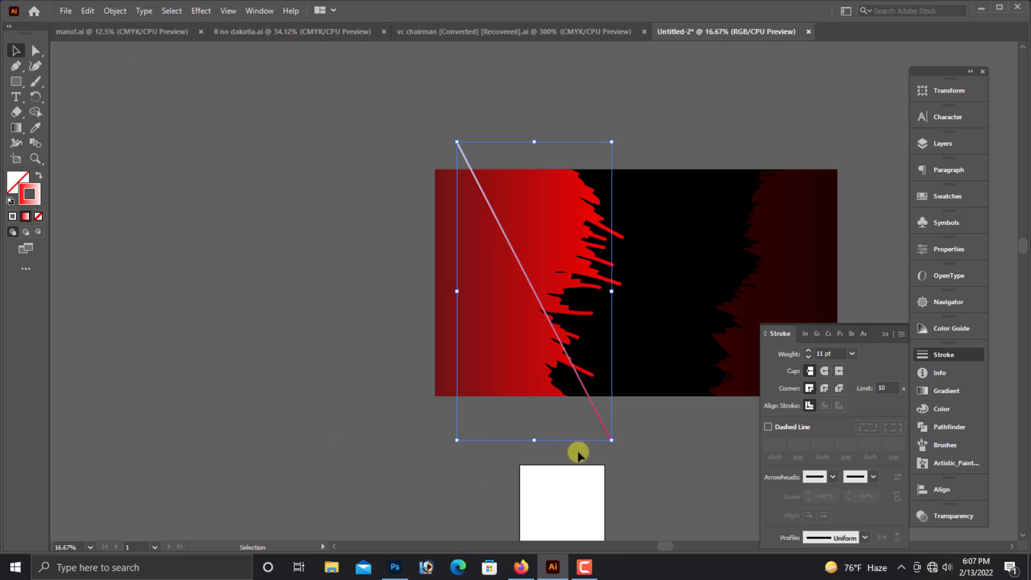
scroll(578, 453, right, 2)
drag(383, 183, 610, 470)
click(419, 412)
drag(315, 157, 673, 410)
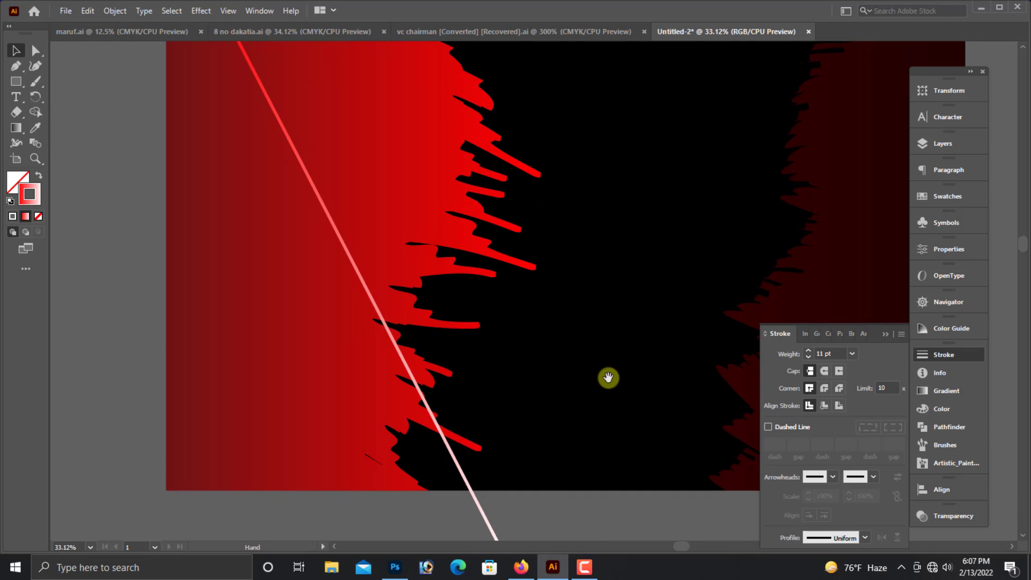
key(ctrl+minus)
key(ctrl+minus)
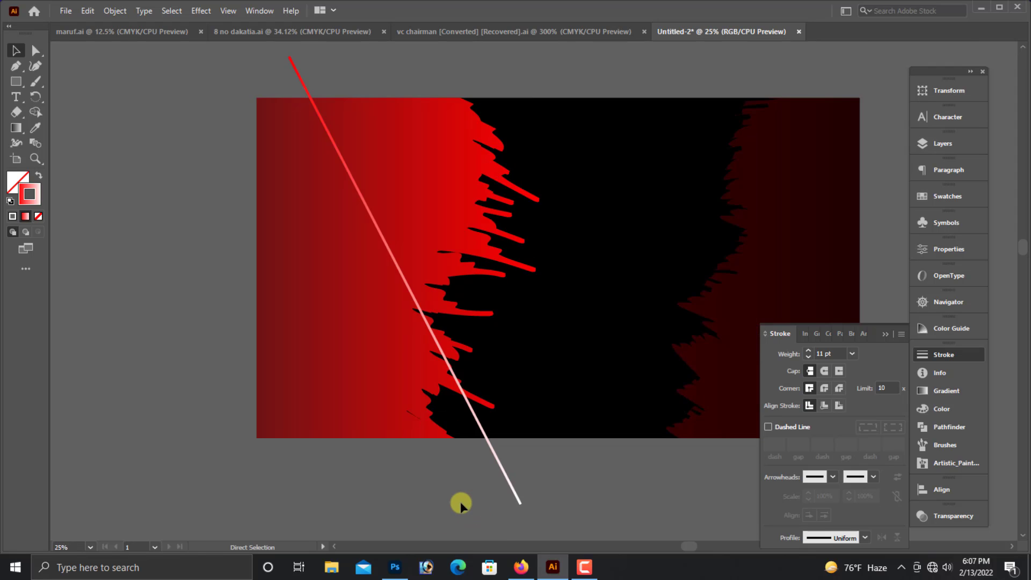
drag(521, 428, 507, 427)
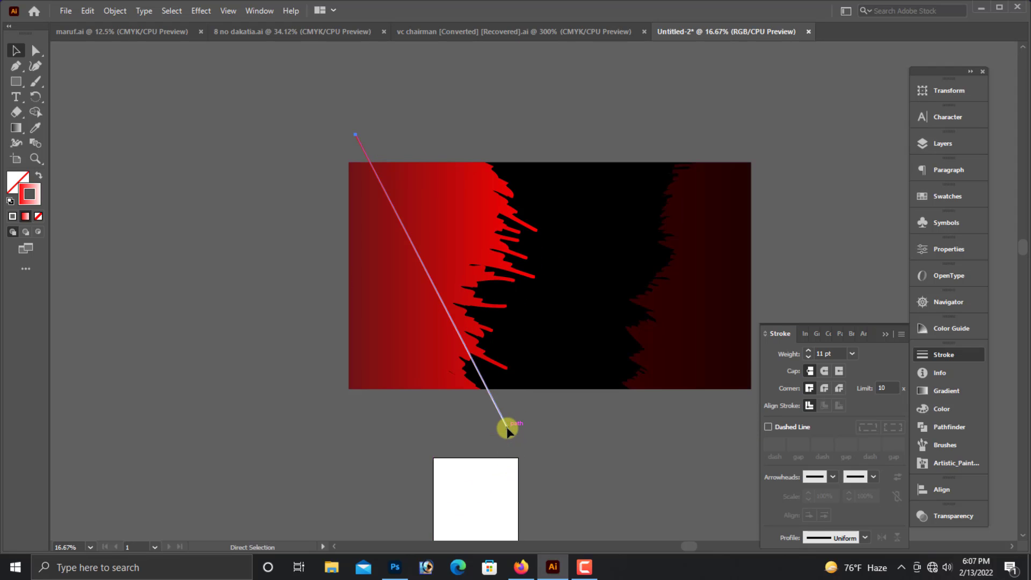
key(ctrl+plus)
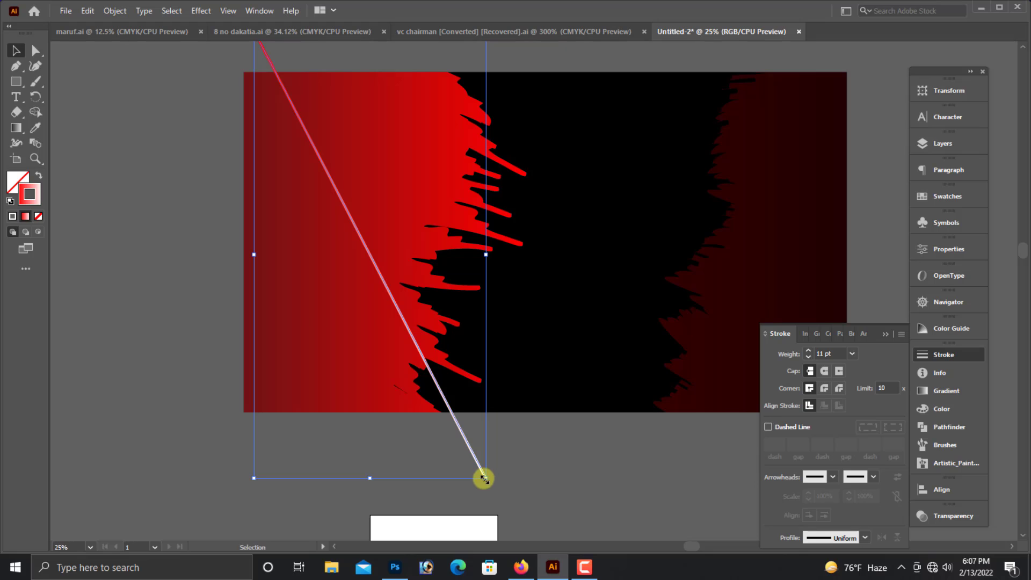
drag(482, 473, 450, 475)
key(ctrl+minus)
key(ctrl+minus)
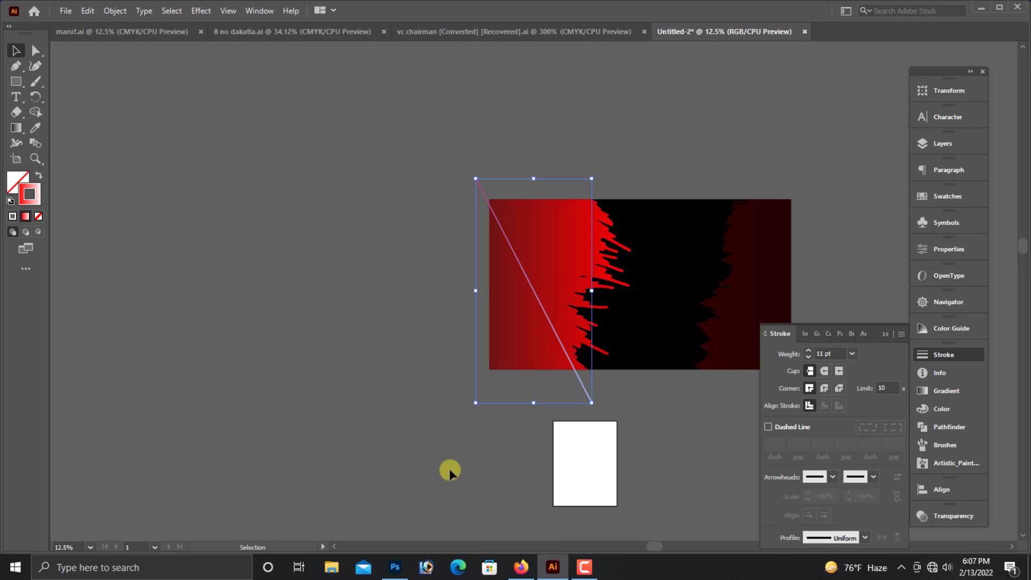
drag(212, 173, 720, 385)
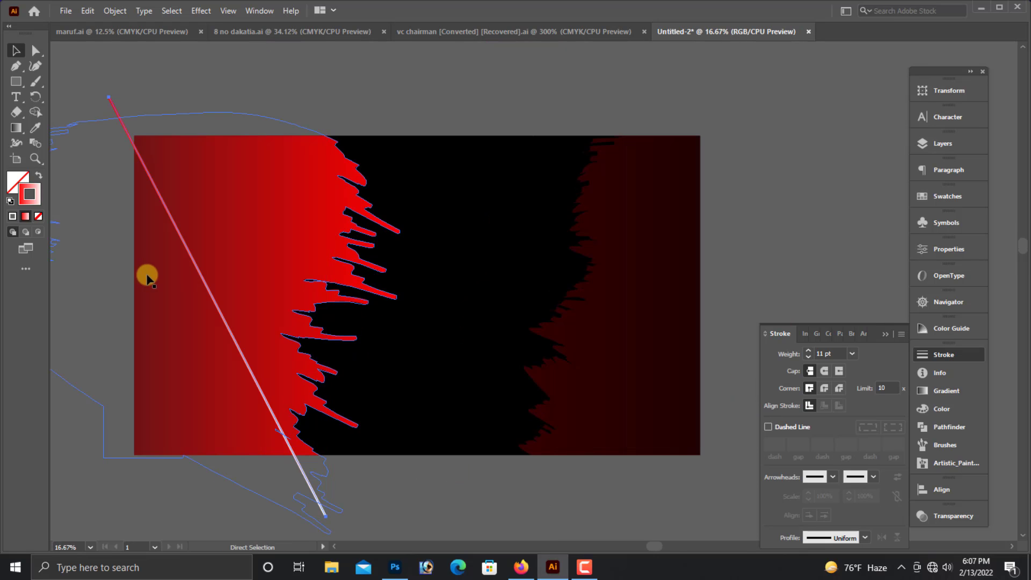
Scale the diagonal line up at both ends so it extends farther above and below the banner.
key(ctrl+minus)
drag(457, 140, 433, 102)
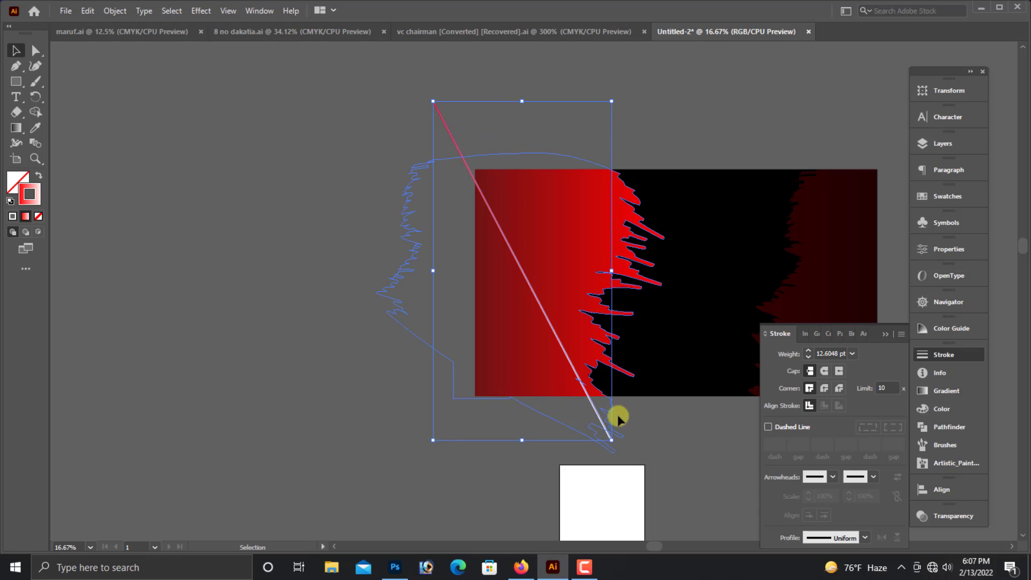
drag(611, 439, 624, 454)
scroll(681, 453, right, 4)
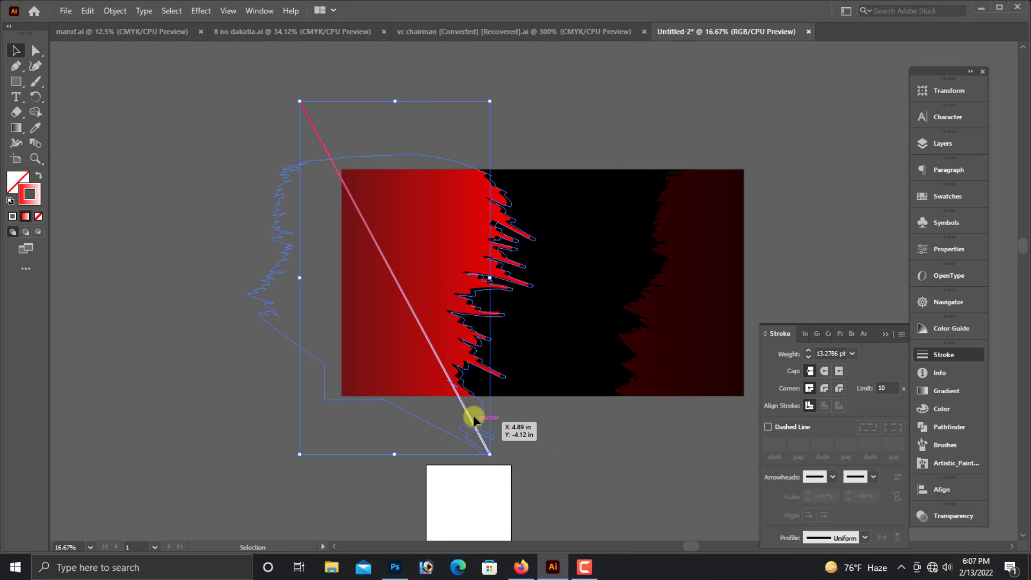
Duplicate the diagonal line horizontally and place the copy across the banner's right part, its lower end beyond the right edge.
drag(476, 430, 750, 444)
scroll(617, 468, right, 4)
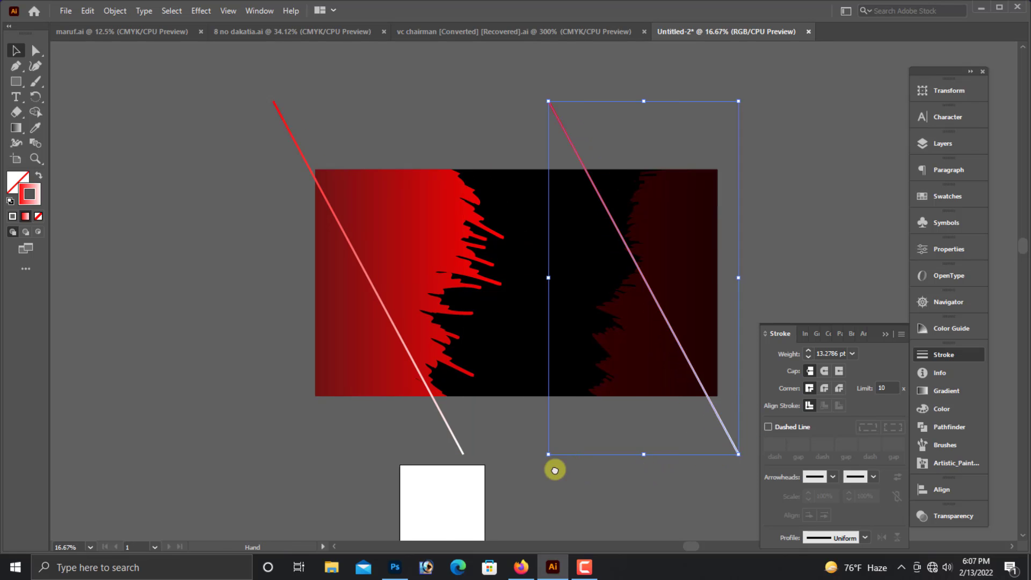
drag(638, 430, 709, 431)
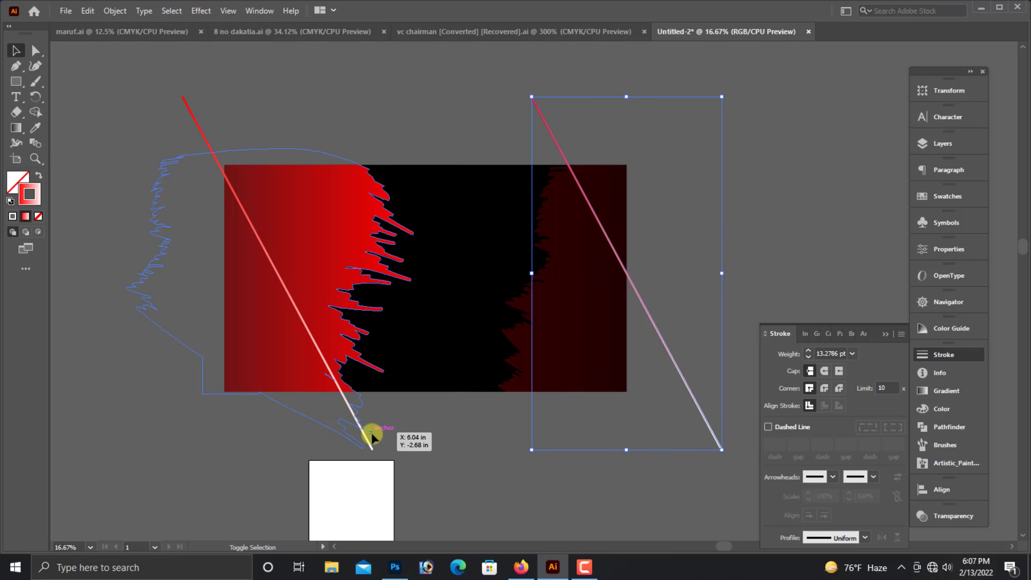
Select both diagonal lines and make a blend between them.
shift+click(364, 435)
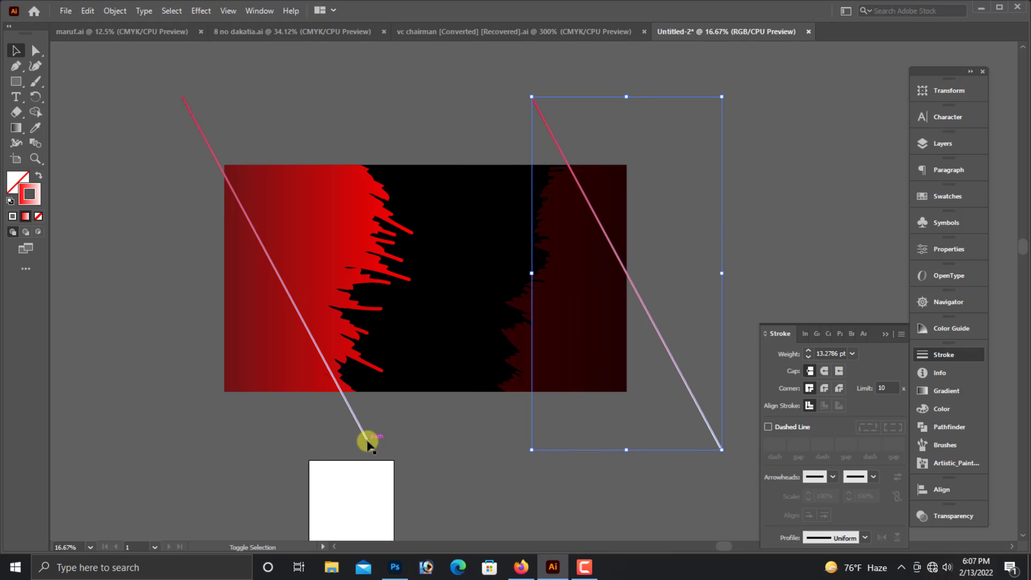
click(85, 11)
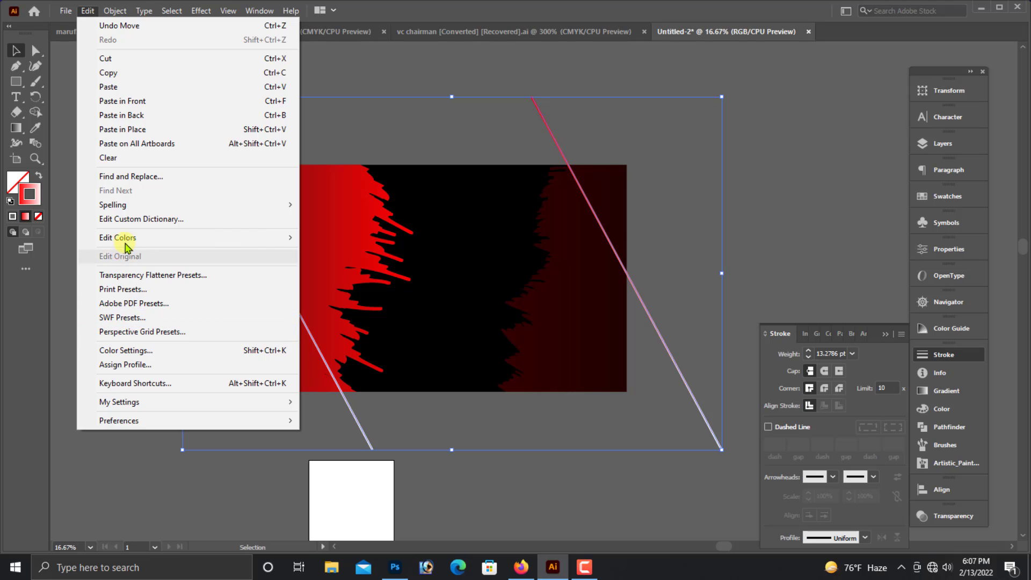
mouse_move(116, 11)
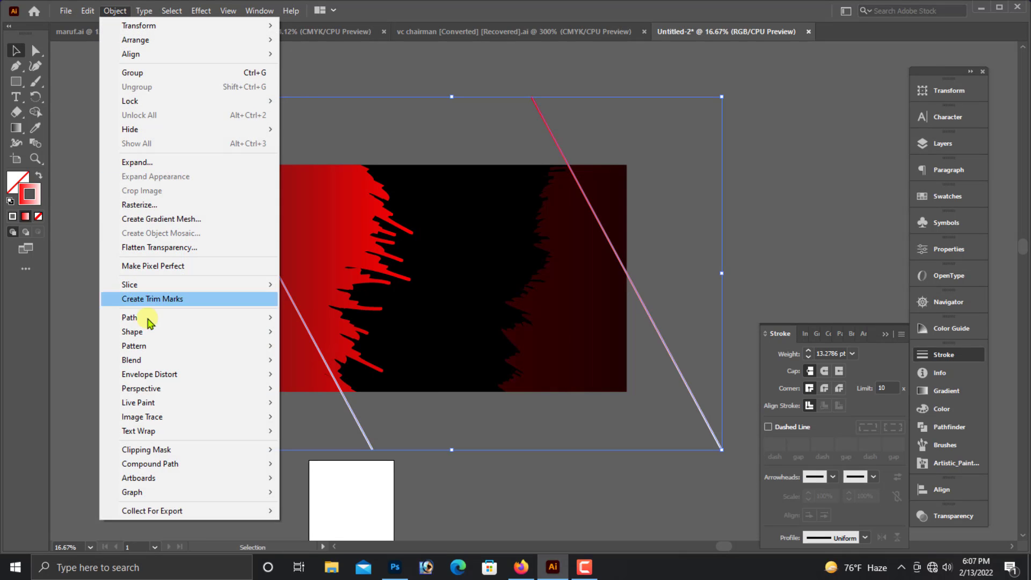
mouse_move(243, 367)
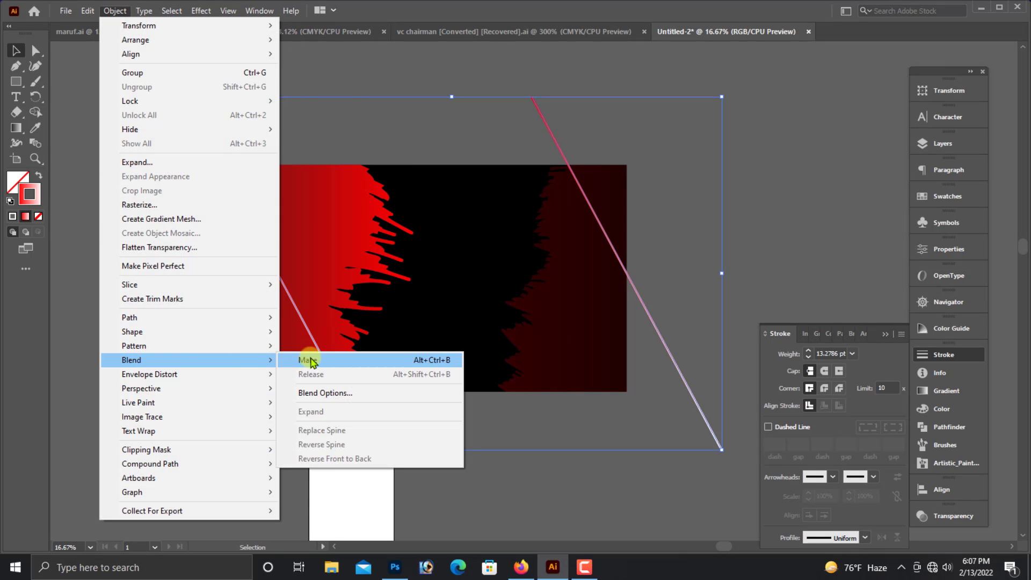
click(312, 362)
Set the blend's spacing to Specified Steps with 63 steps.
click(31, 159)
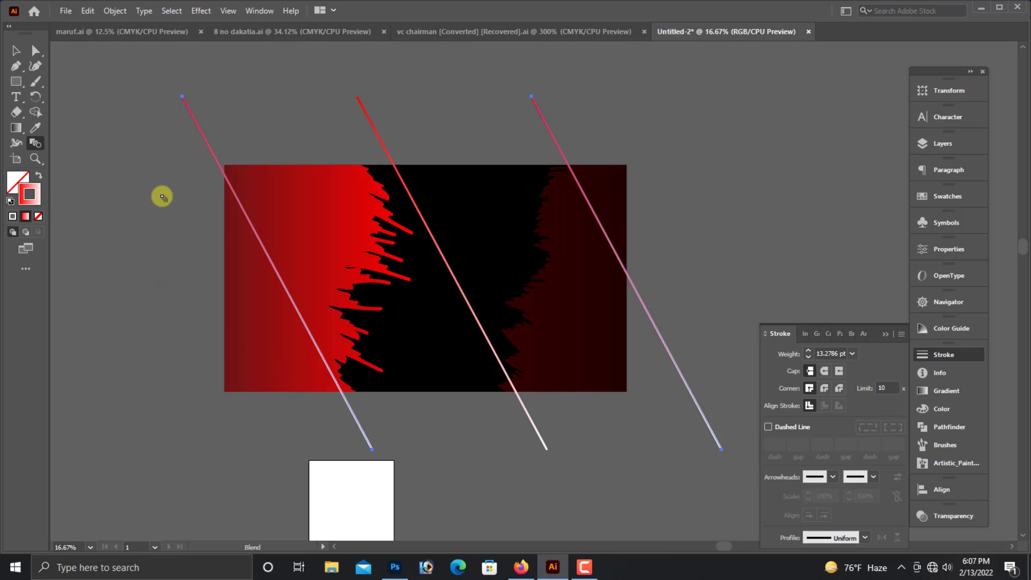
key(Return)
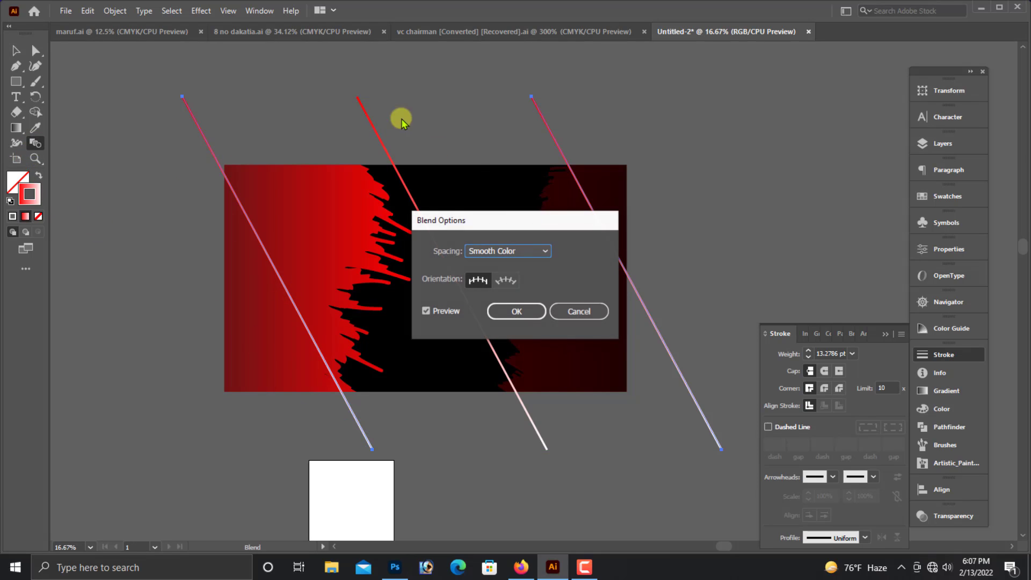
click(532, 250)
click(502, 273)
key(Up)
key(Up)
key(Up)
key(Up)
key(Up)
key(Up)
key(Up)
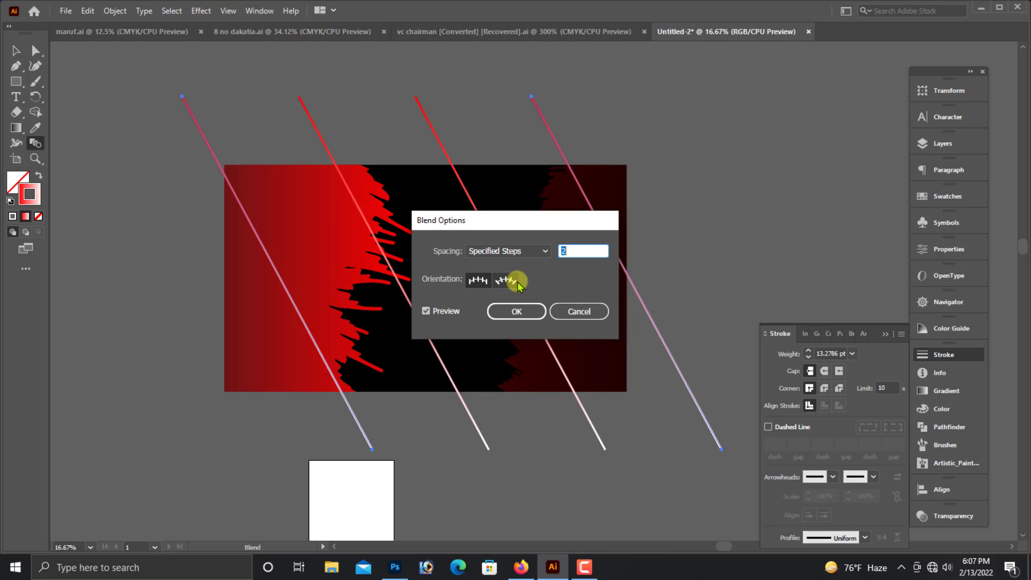
key(Up)
key(Up)
key(Up)
key(Up)
key(Up)
key(Up)
key(Up)
key(Up)
key(Up)
key(Up)
key(Up)
key(Up)
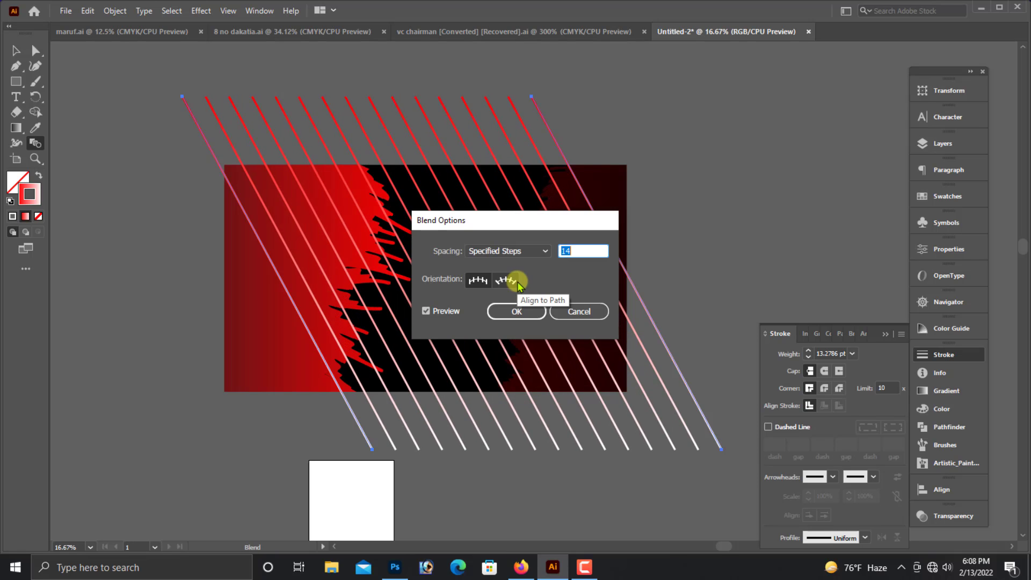
key(Up)
key(Up)
key(Up)
key(Up)
key(Up)
key(Up)
key(Up)
key(Up)
key(Up)
key(Up)
key(Up)
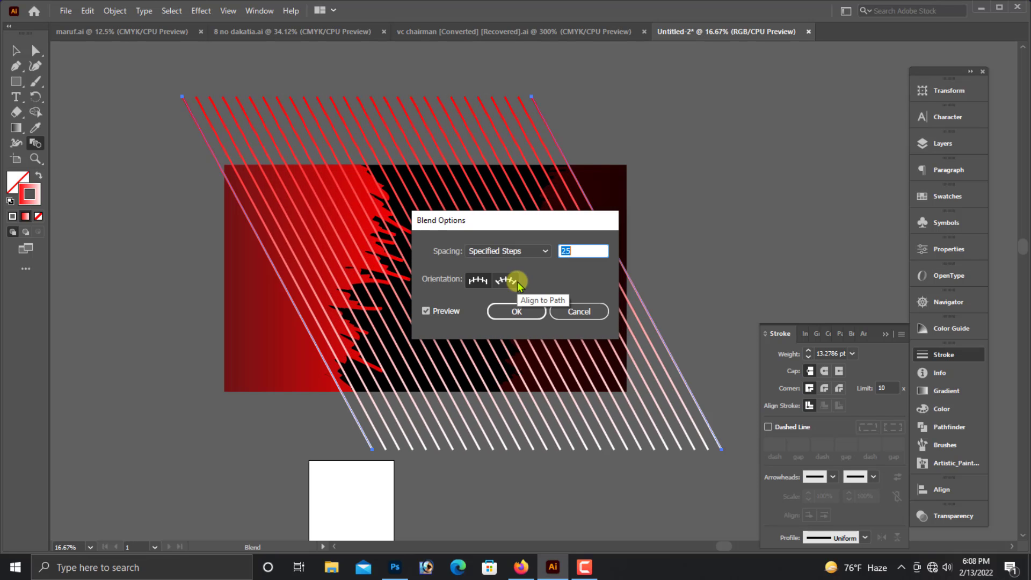
key(Up)
key(Up)
key(Up)
key(Up)
key(Up)
key(Up)
key(Up)
key(Up)
key(Up)
key(Up)
key(Up)
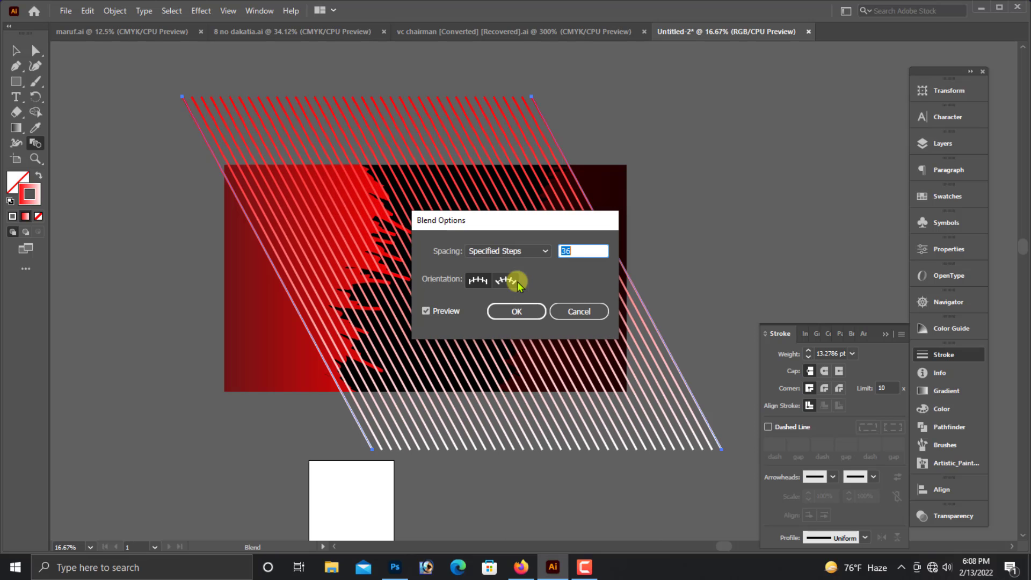
key(Up)
key(Up)
key(Up)
key(Up)
key(Up)
key(Up)
key(Up)
key(Up)
key(Up)
key(Up)
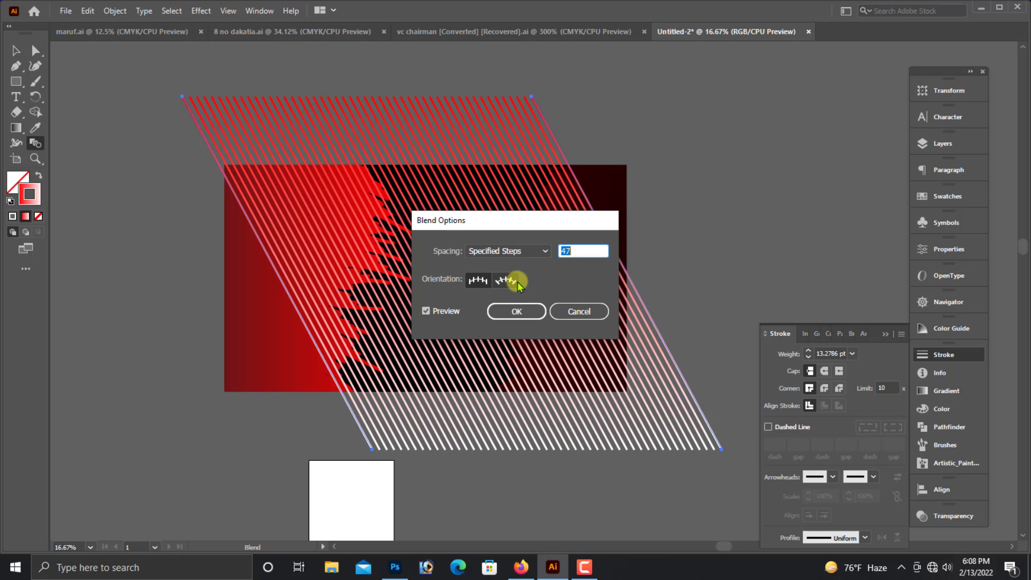
key(Up)
key(Up)
key(Up)
key(Up)
key(Up)
key(Up)
key(Up)
key(Up)
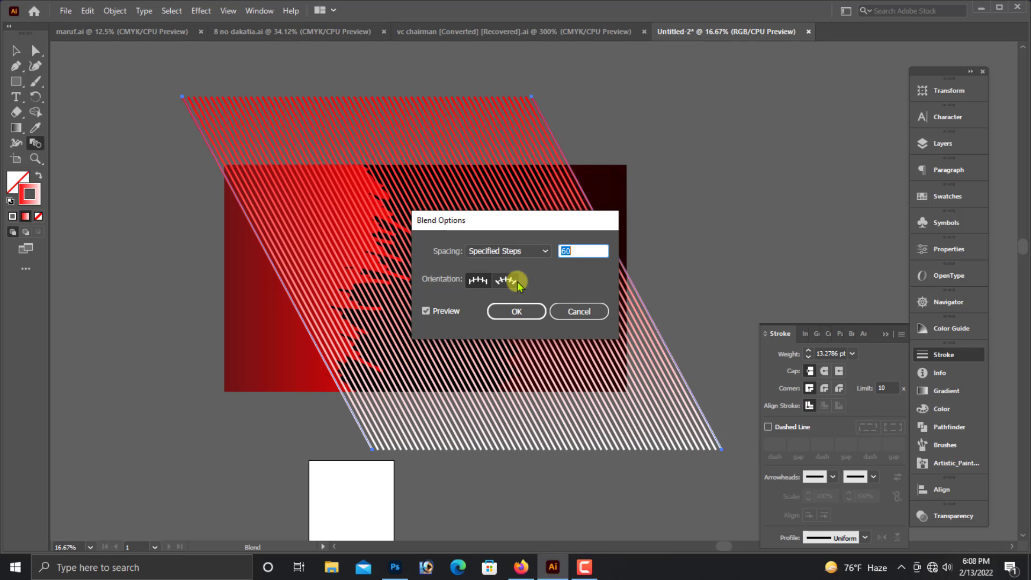
key(Up)
key(Up)
key(Up)
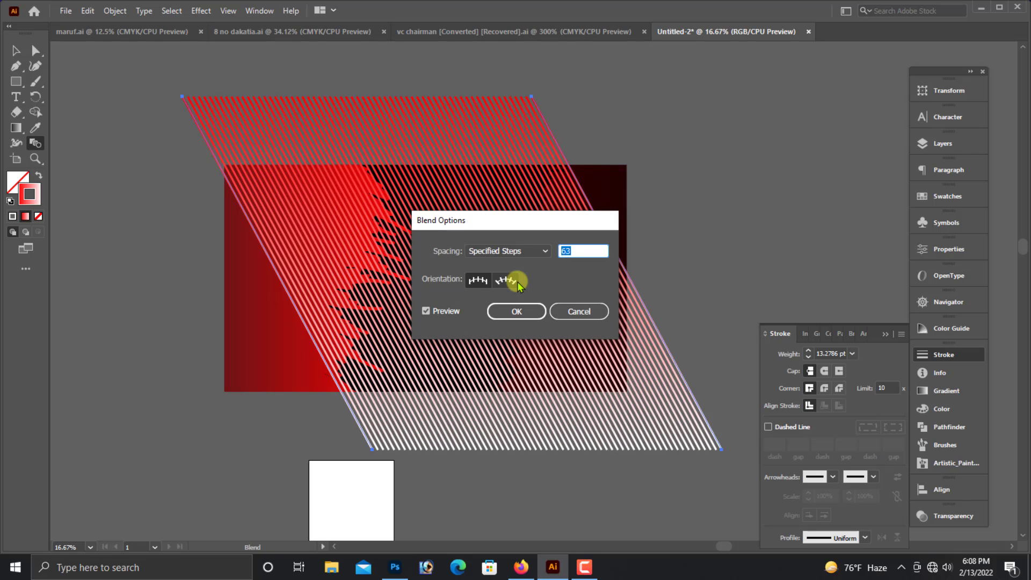
click(516, 312)
Reduce the blended lines' stroke weight to 7 pt.
drag(842, 355, 778, 340)
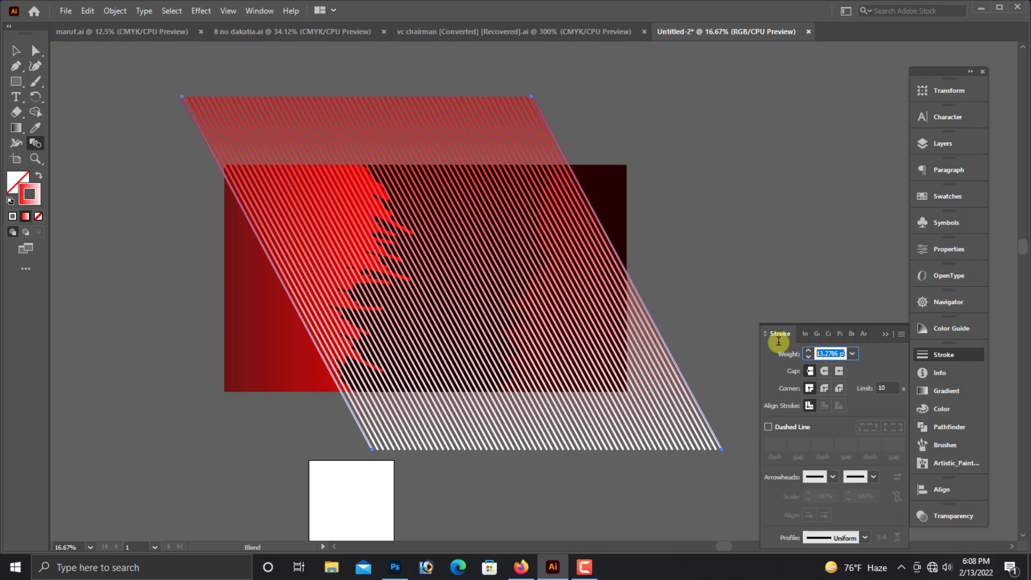
key(Down)
key(Down)
key(Down)
key(Down)
key(Down)
key(Down)
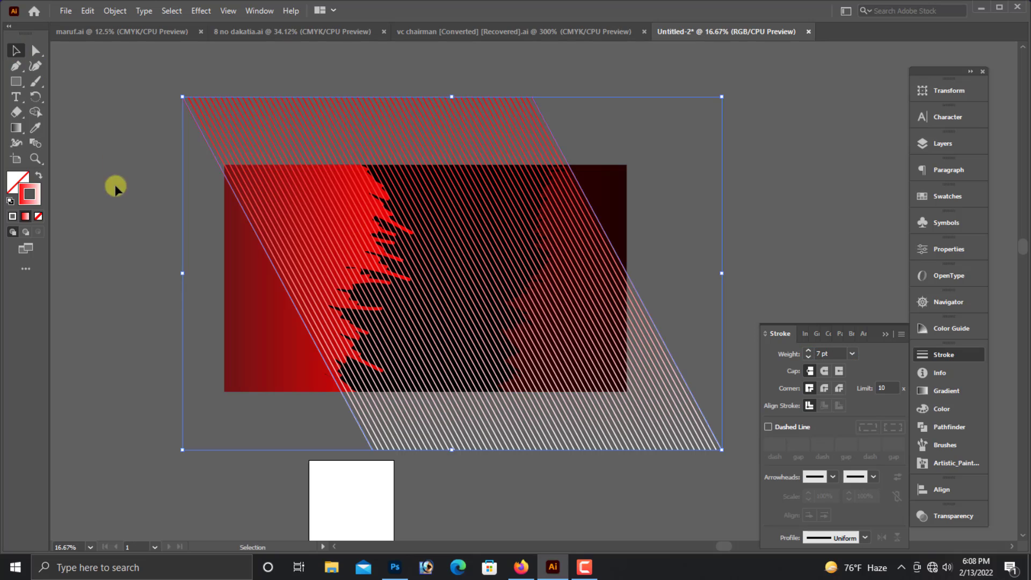
Send the diagonal line blend behind the left red brush shape.
click(127, 150)
drag(156, 131, 580, 159)
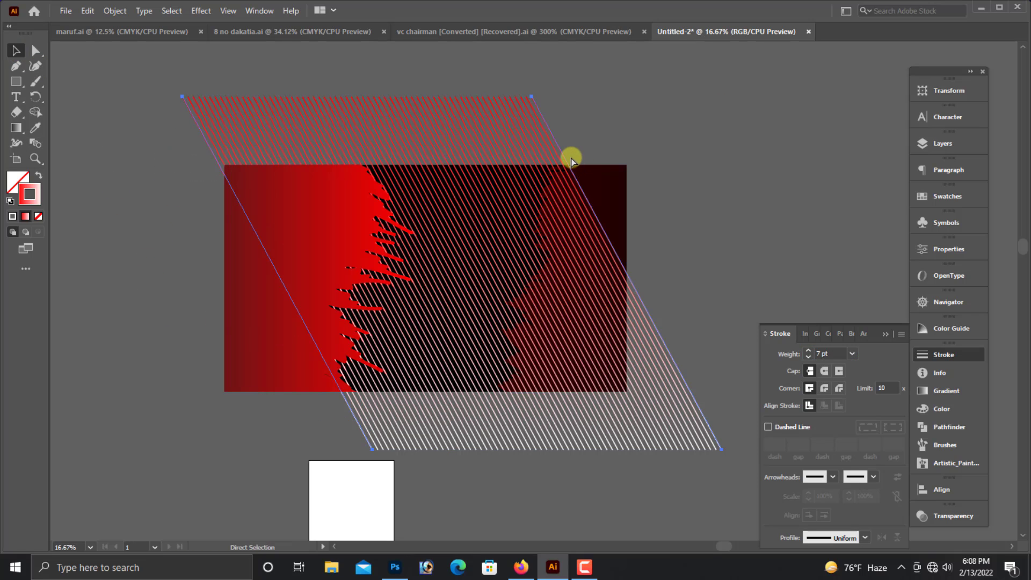
drag(216, 158, 816, 339)
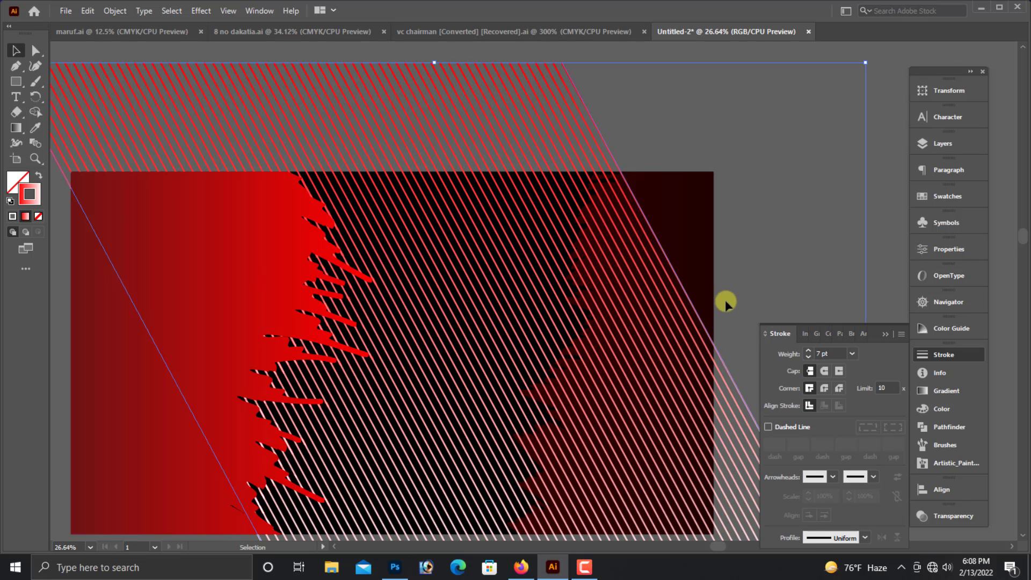
key(ctrl+minus)
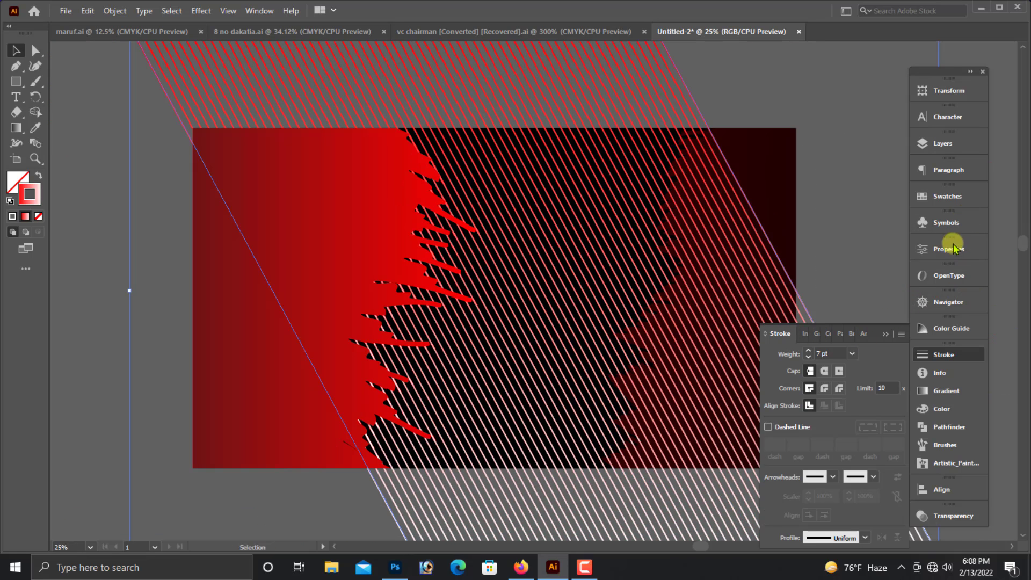
Try the Overlay, Color Burn and Multiply blending modes on the diagonal line blend.
click(970, 514)
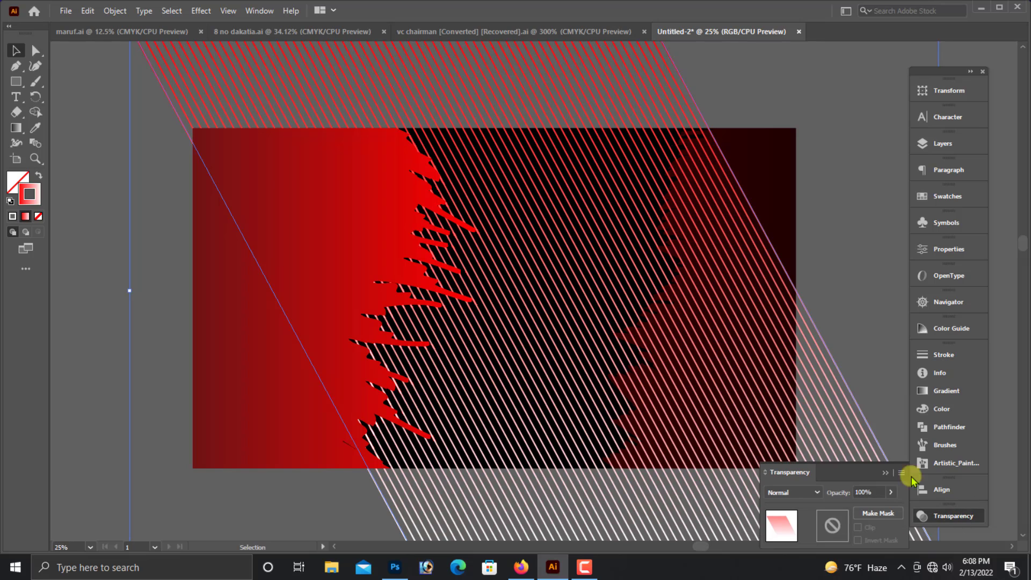
click(803, 492)
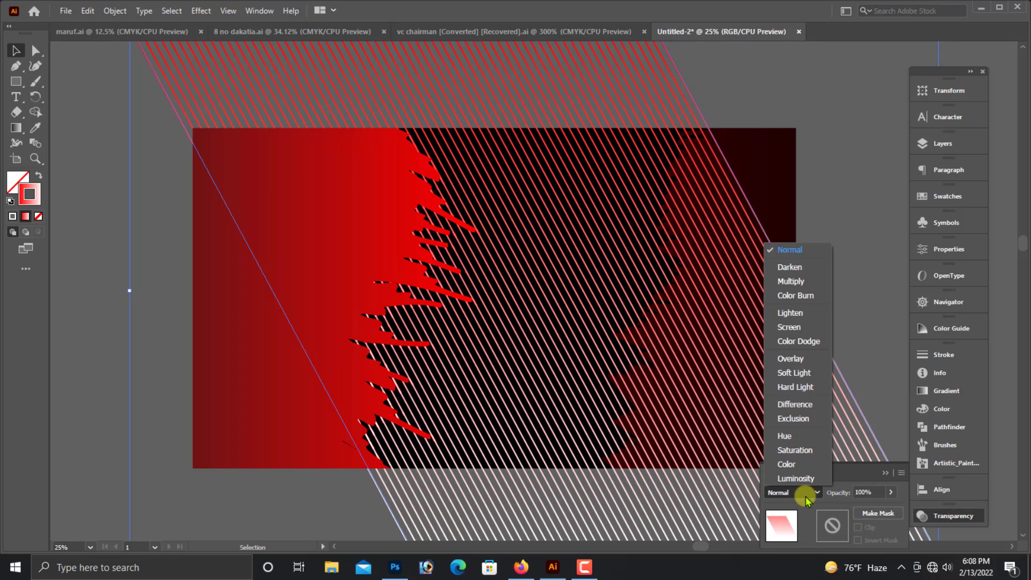
click(795, 360)
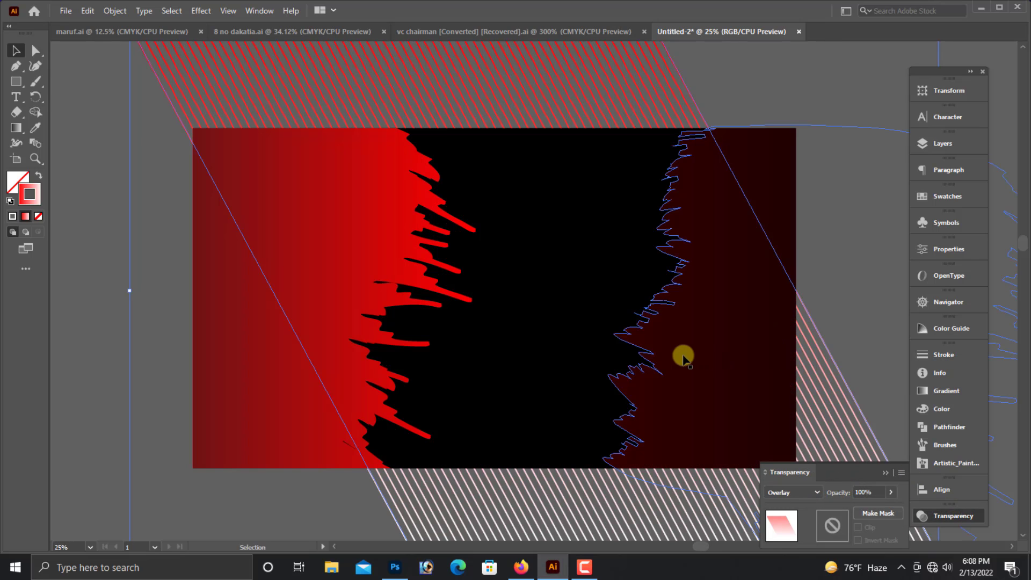
click(817, 493)
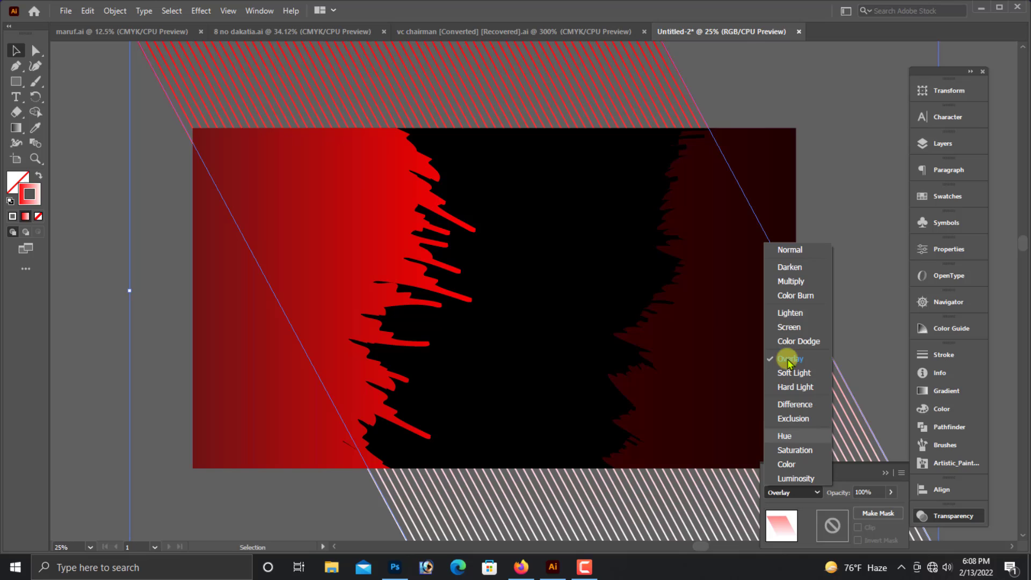
click(798, 298)
click(793, 491)
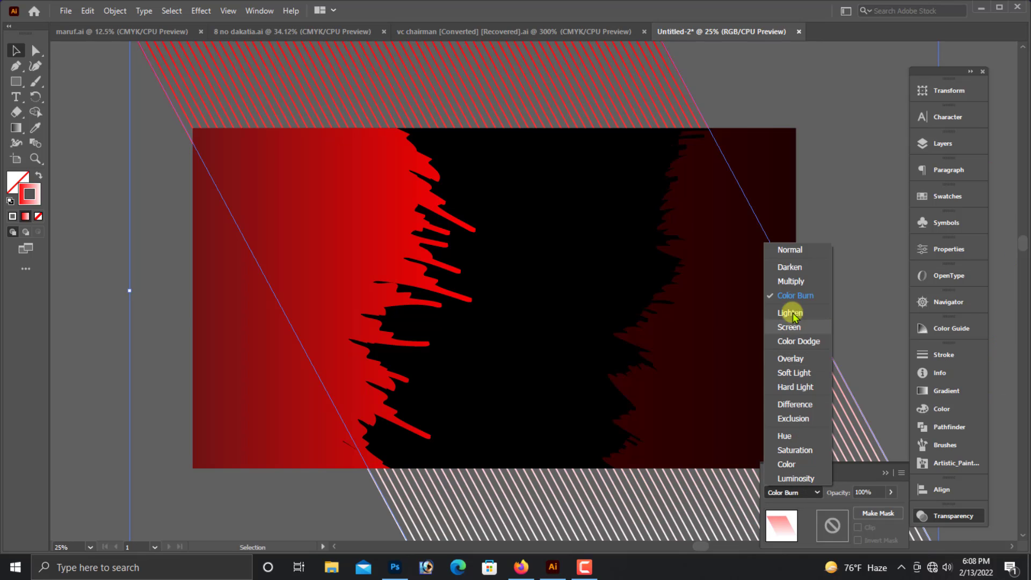
click(790, 281)
click(799, 492)
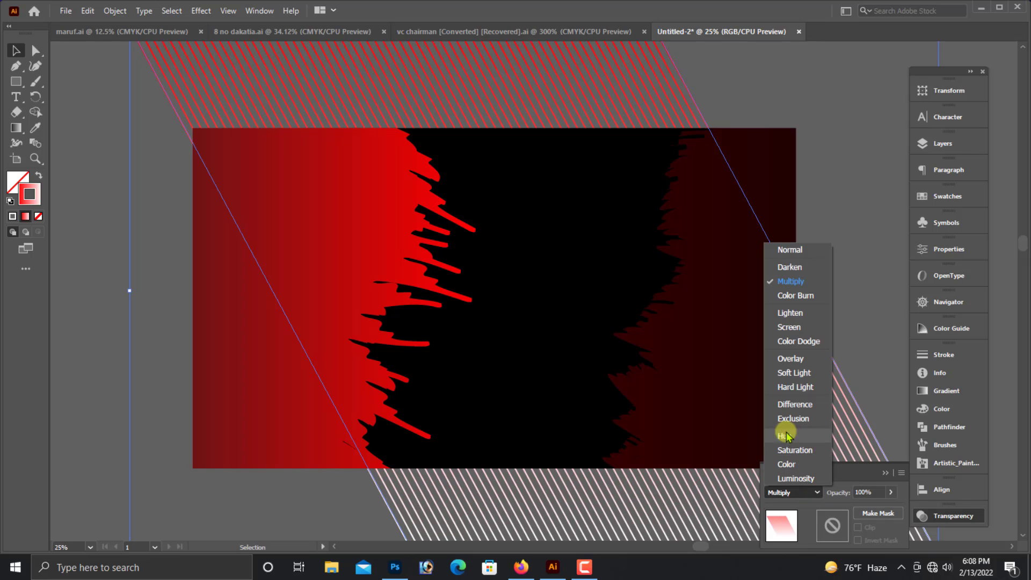
click(791, 358)
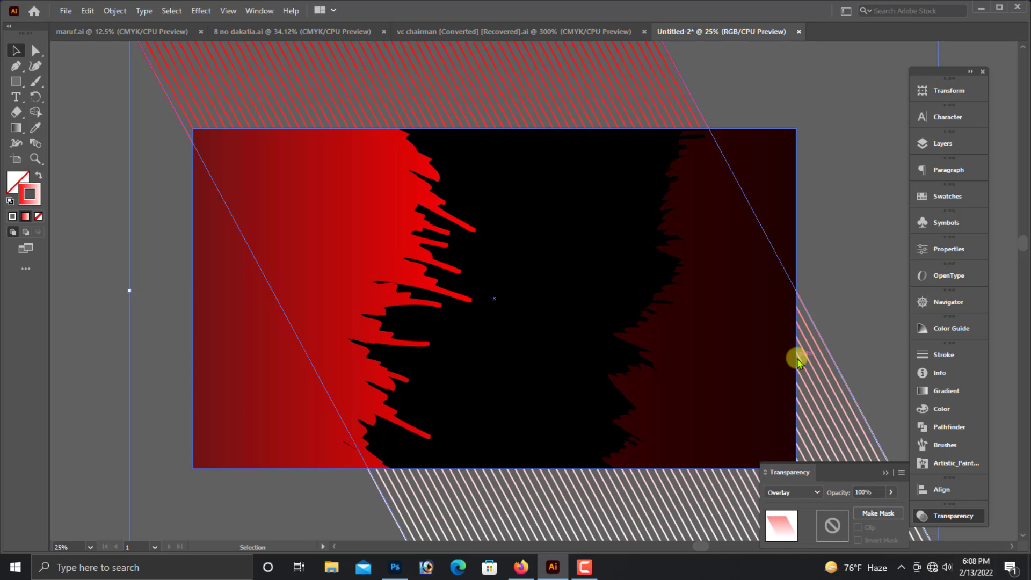
Try the Soft Light and Darken blending modes on the diagonal lines, then return them to Normal.
click(796, 497)
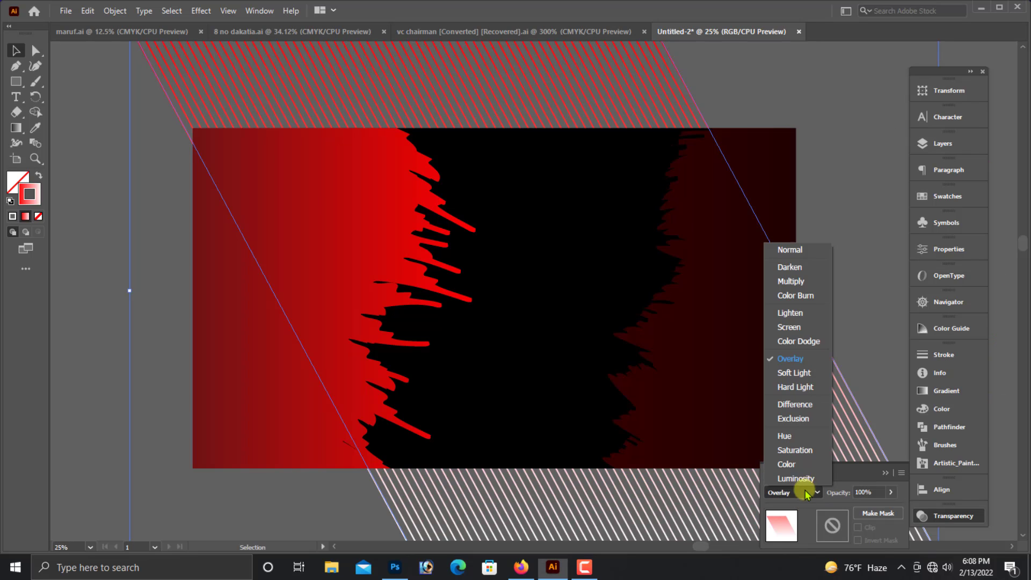
click(794, 374)
key(ctrl+minus)
drag(634, 395, 515, 385)
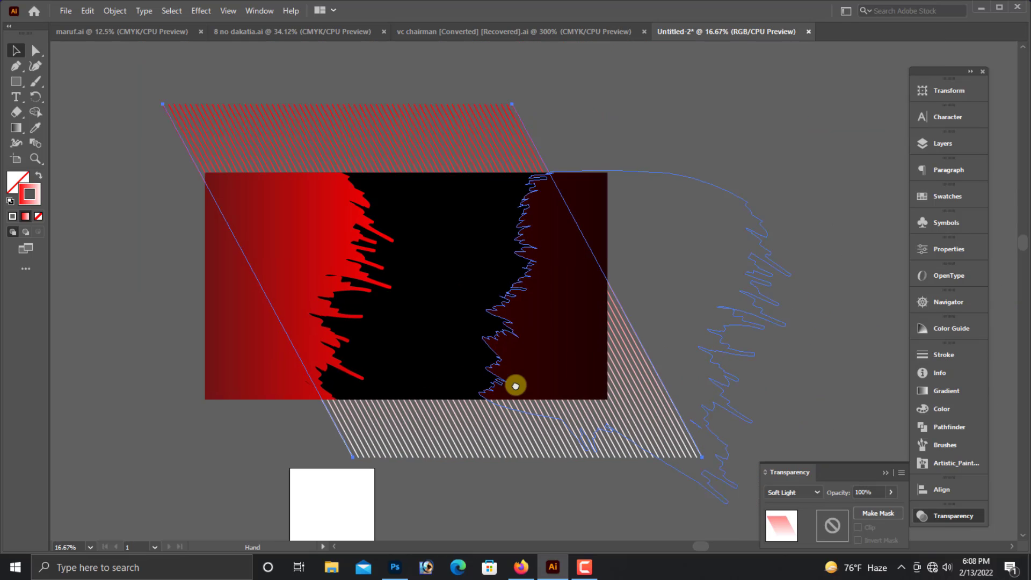
click(794, 494)
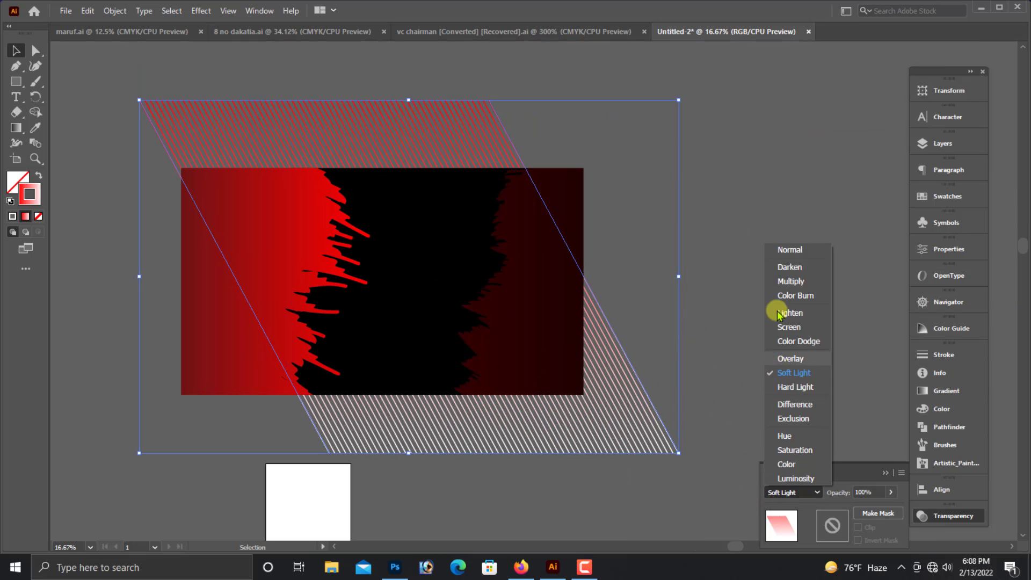
click(786, 263)
click(789, 493)
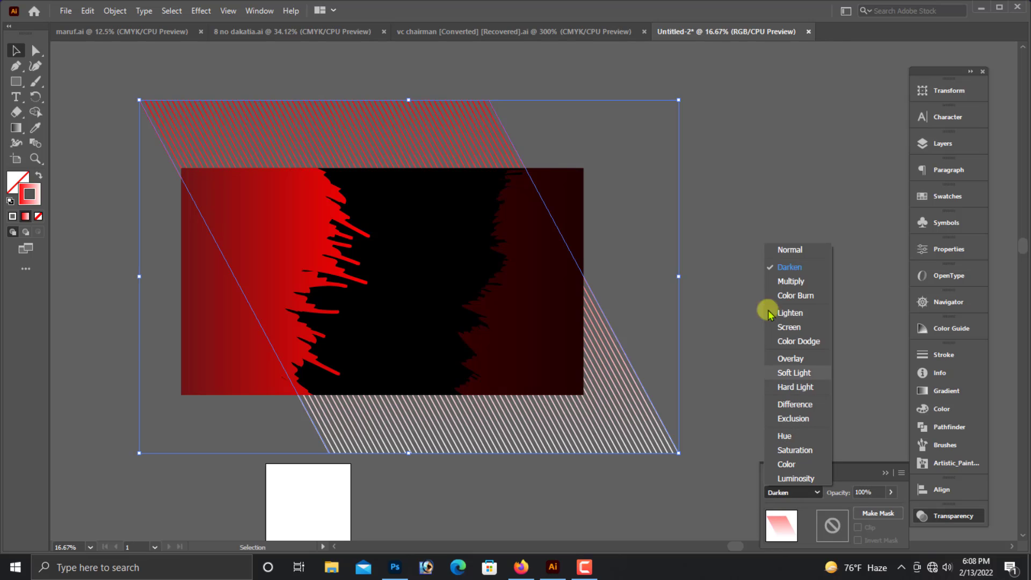
click(788, 246)
key(ctrl+plus)
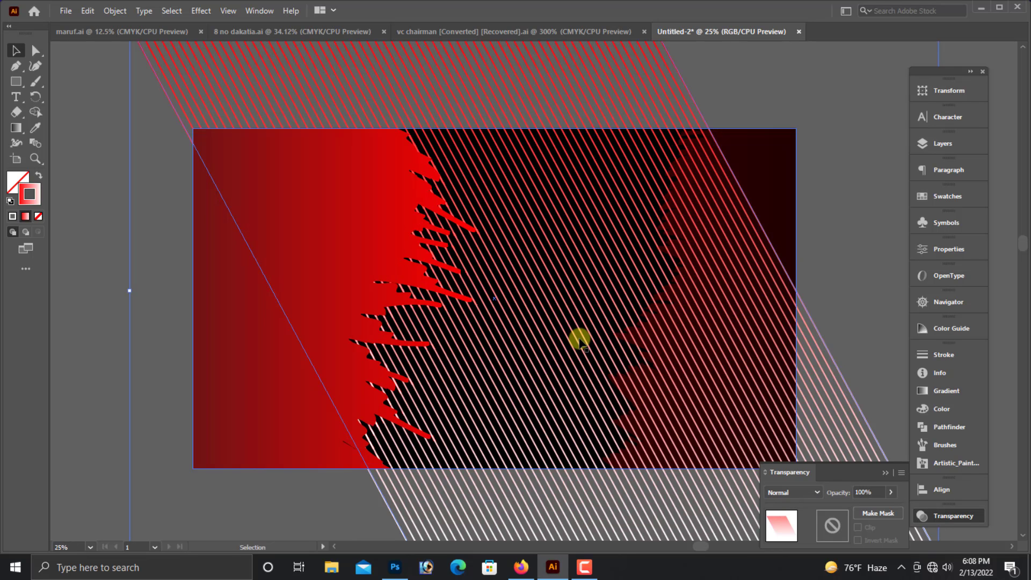
Set the diagonal line blend's opacity to 20%.
key(ctrl+minus)
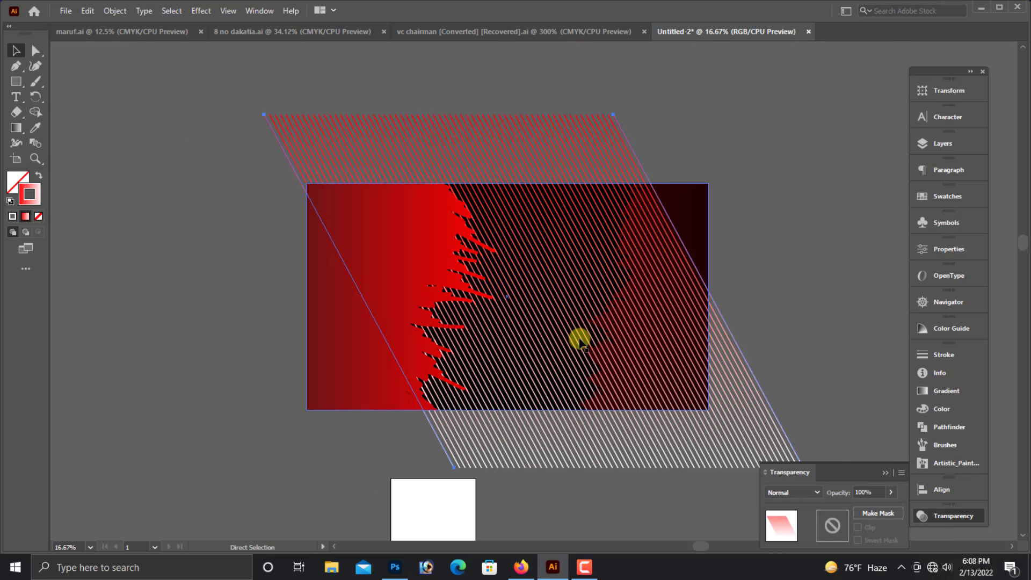
key(ctrl+plus)
drag(591, 412, 511, 390)
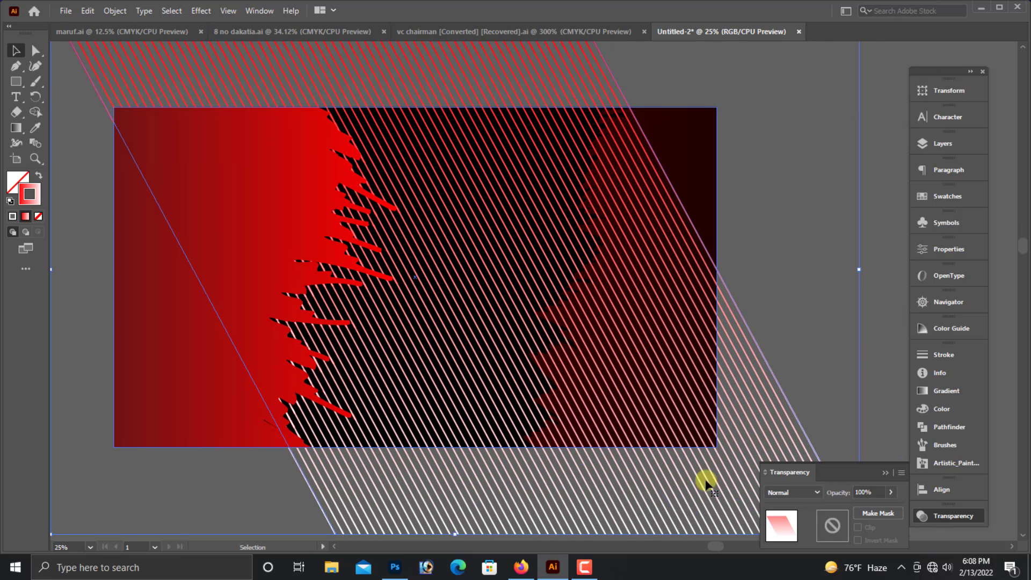
click(881, 493)
text(2)
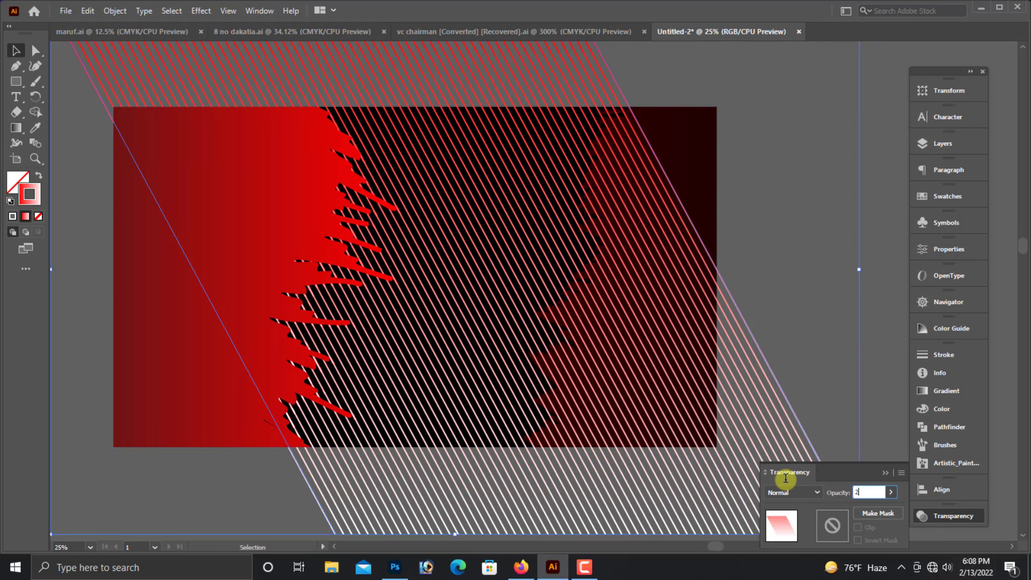
text(0)
key(Return)
scroll(736, 365, down, 1)
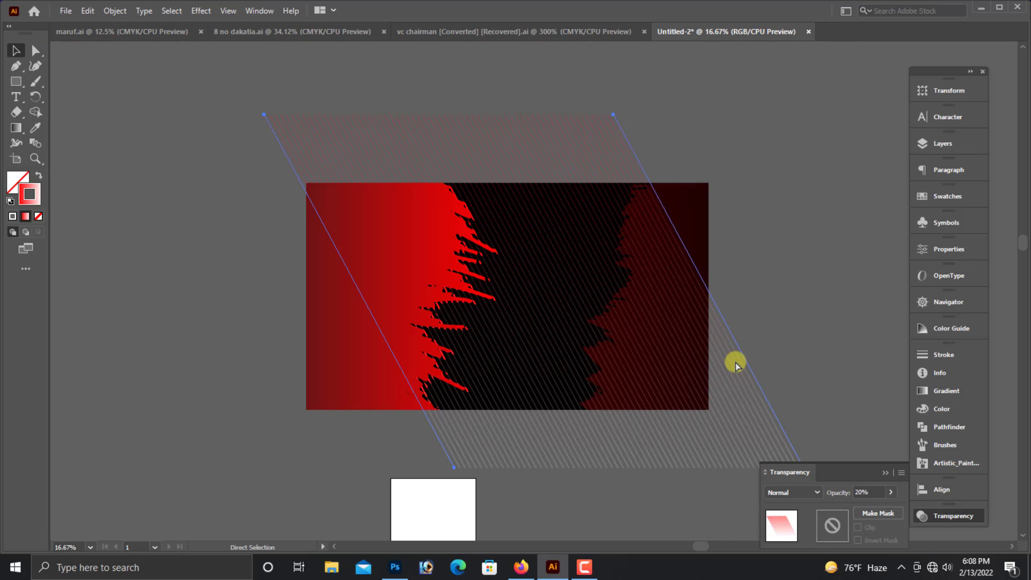
key(v)
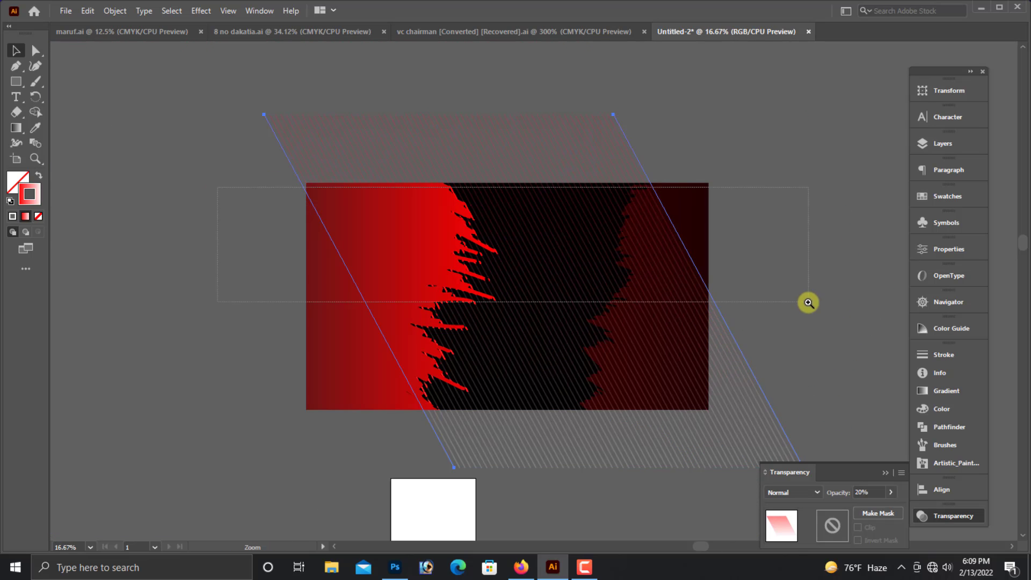
Select only the right brush shape inside its clipping group and set its opacity to 80%.
scroll(762, 303, up, 2)
click(675, 197)
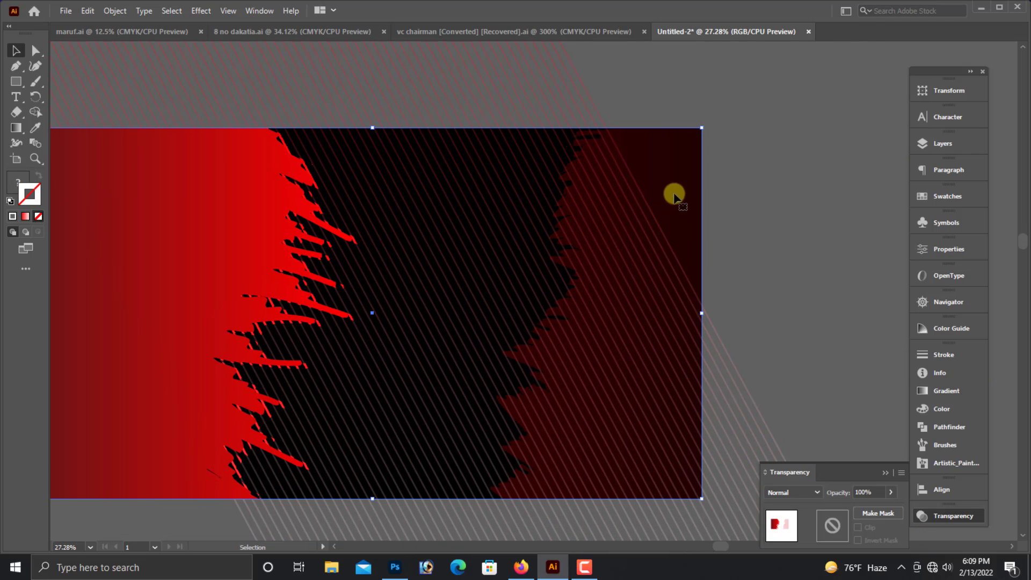
click(759, 249)
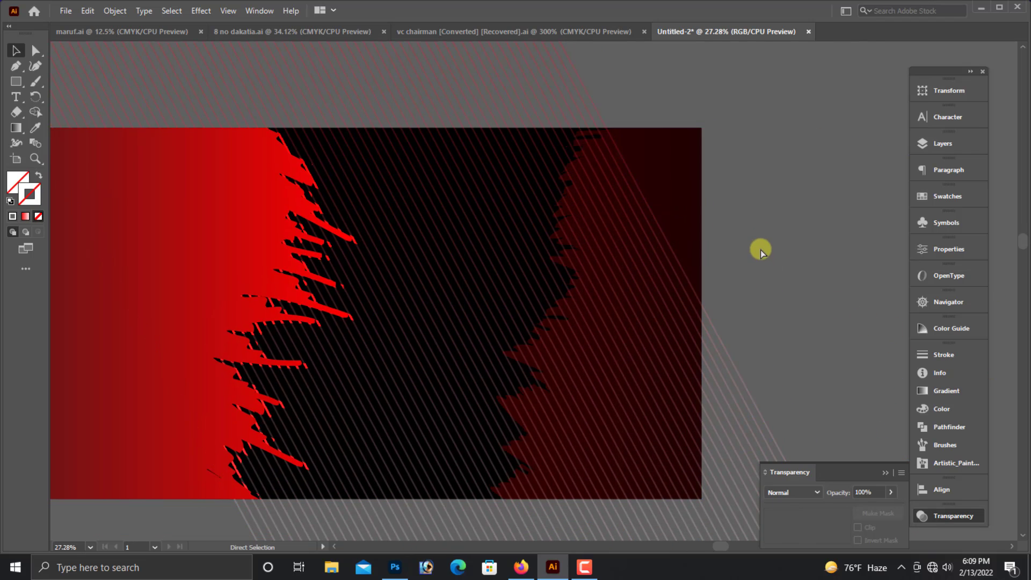
scroll(760, 248, down, 2)
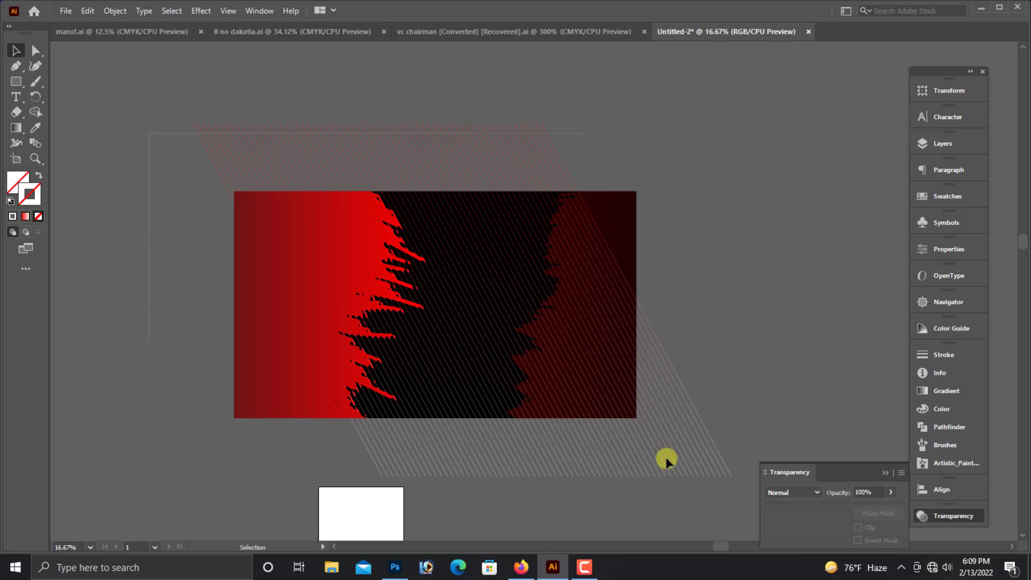
key(ctrl+plus)
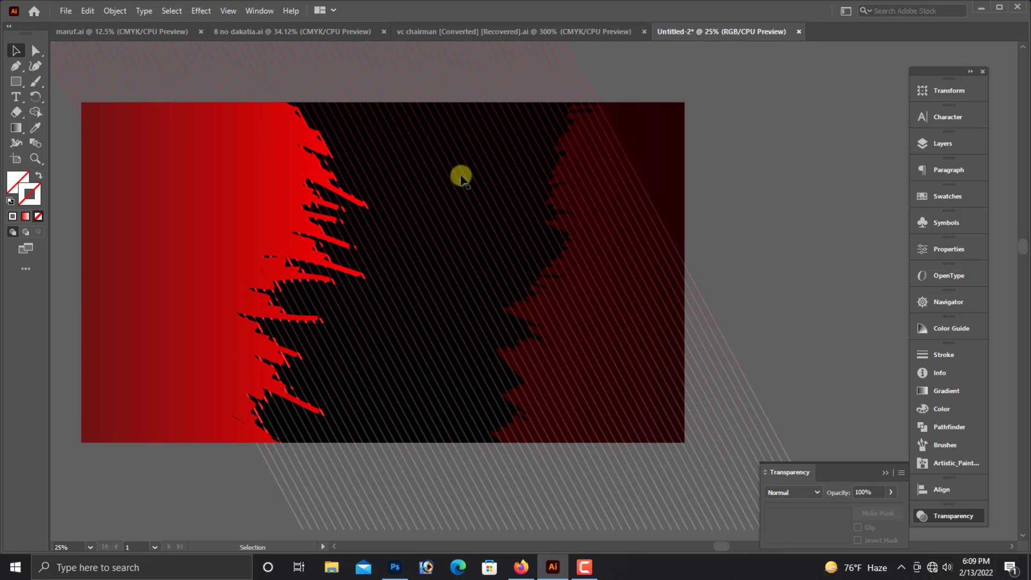
click(36, 51)
click(601, 225)
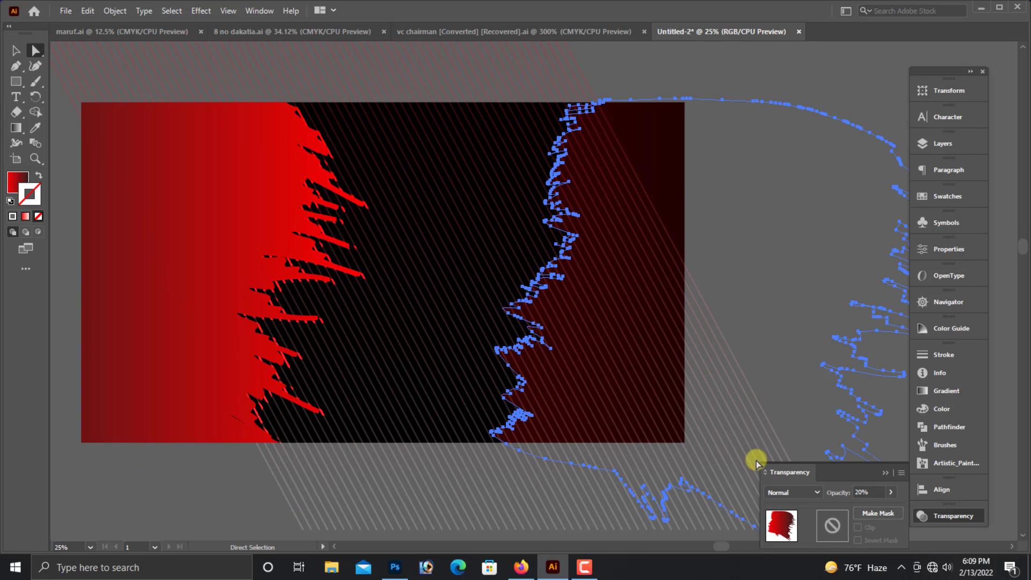
click(838, 495)
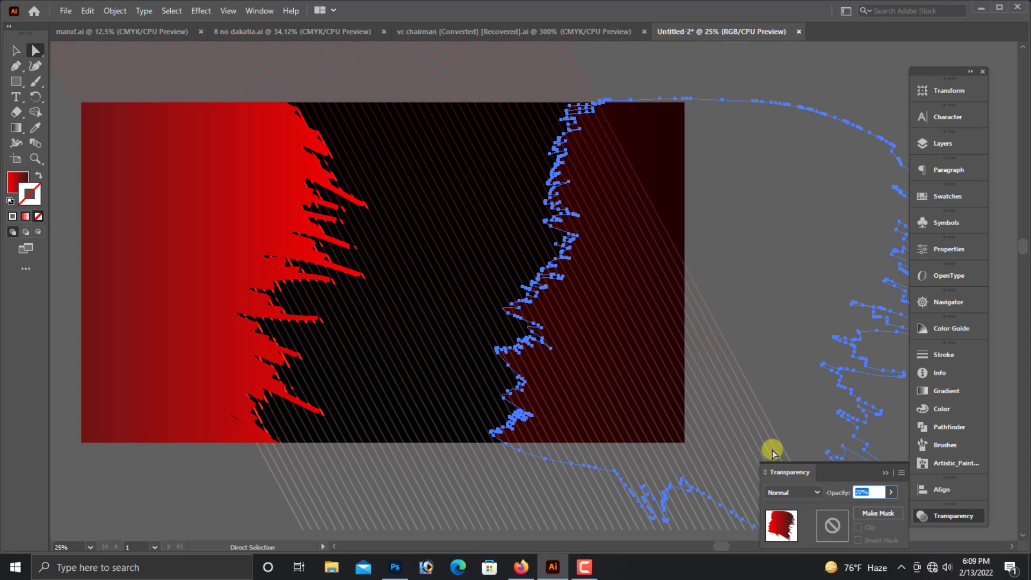
text(80)
key(Return)
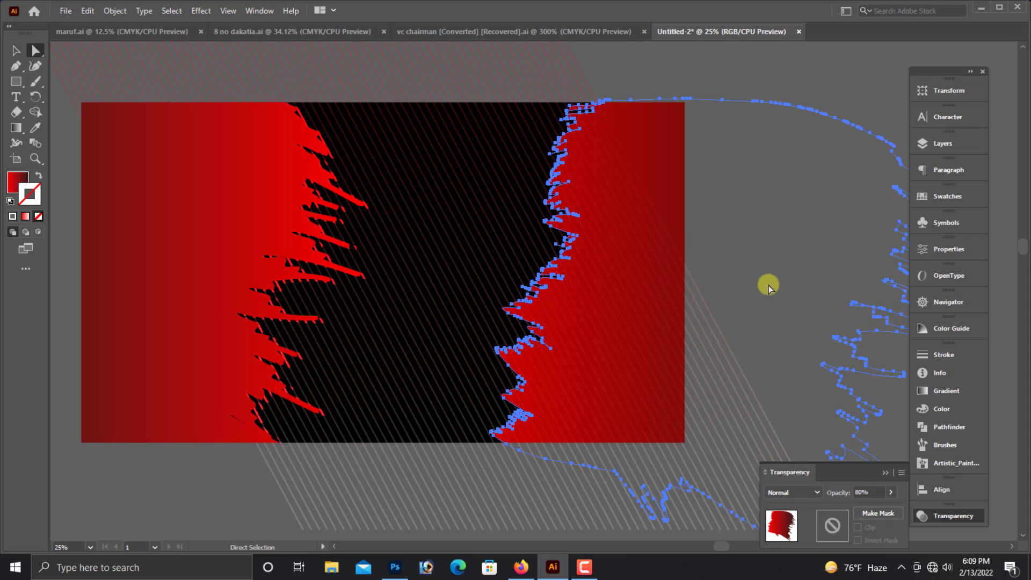
key(ctrl+minus)
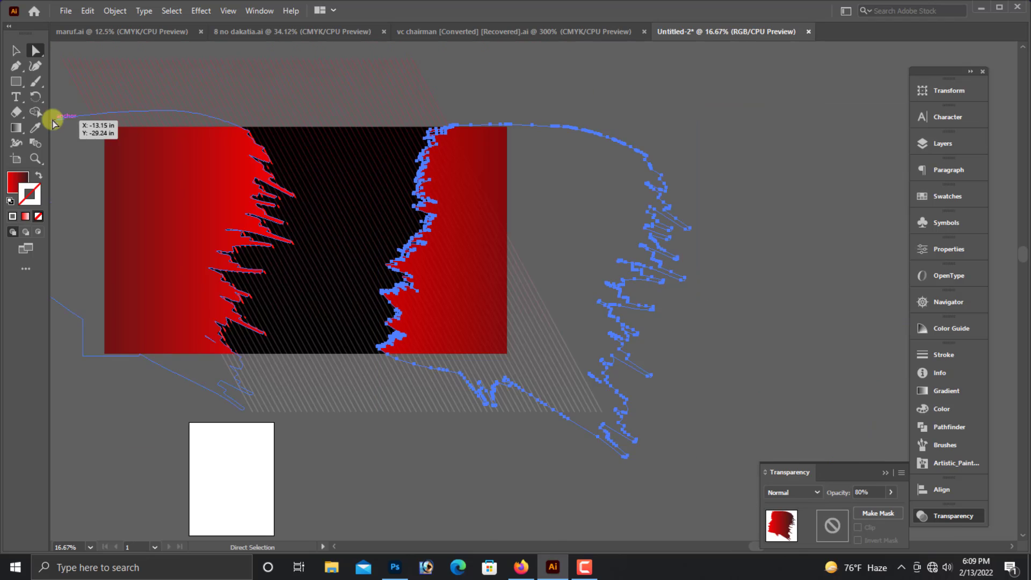
click(15, 50)
click(123, 144)
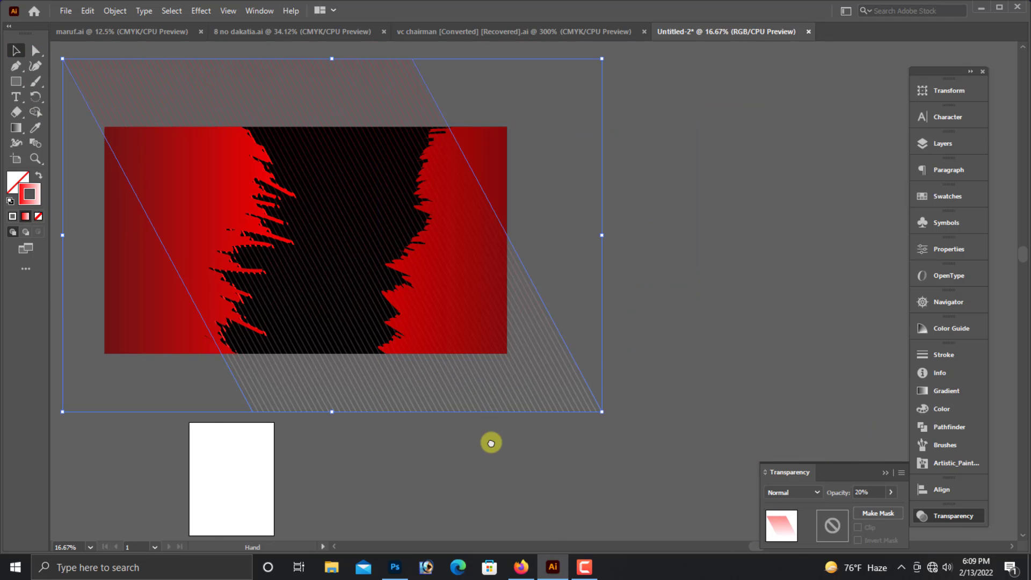
drag(490, 442, 555, 438)
click(150, 217)
key(ctrl+plus)
drag(725, 346, 637, 329)
click(776, 335)
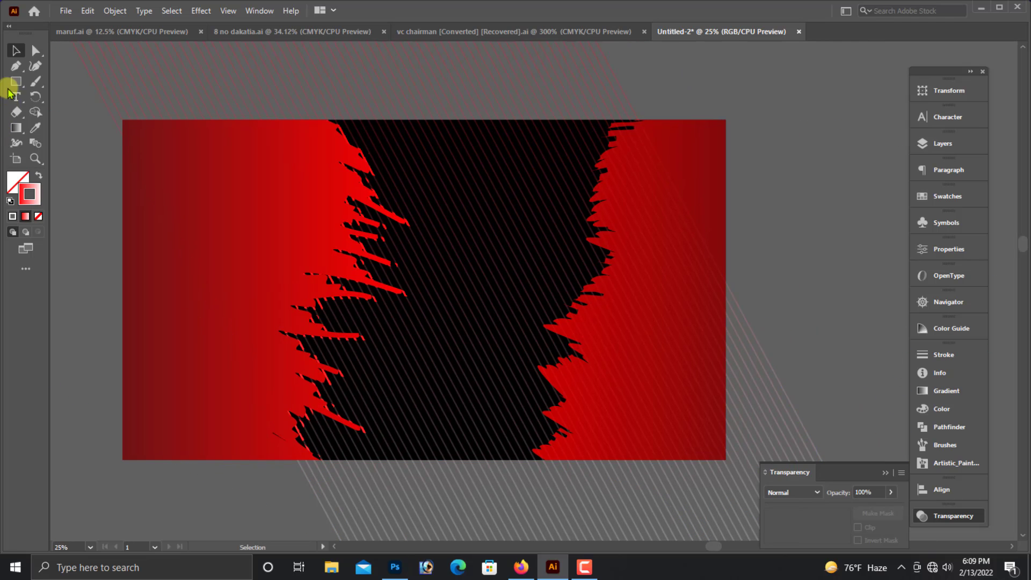
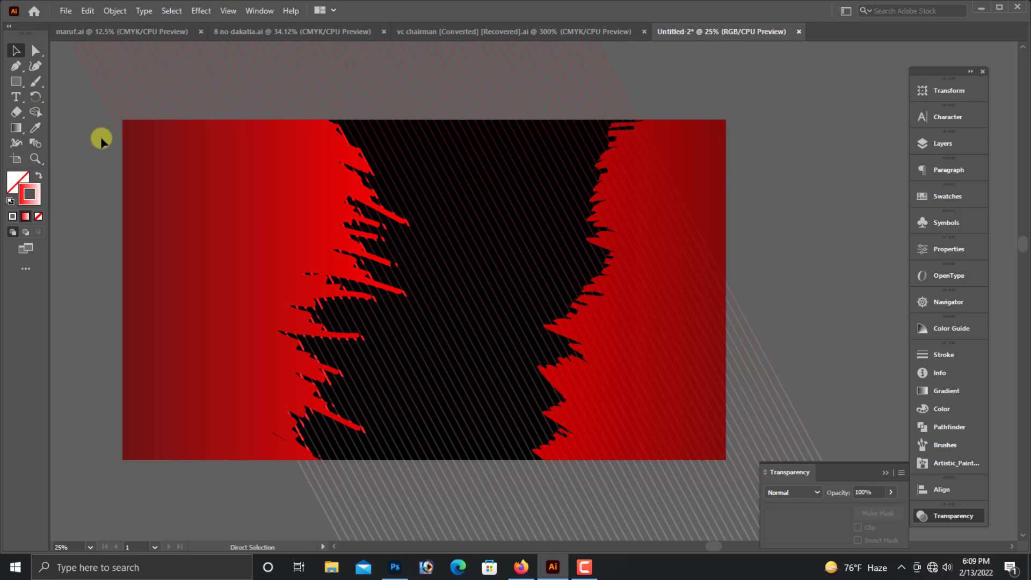
Draw a rectangle covering the whole banner and swap its fill and stroke for a red-to-white gradient fill without stroke.
key(ctrl+minus)
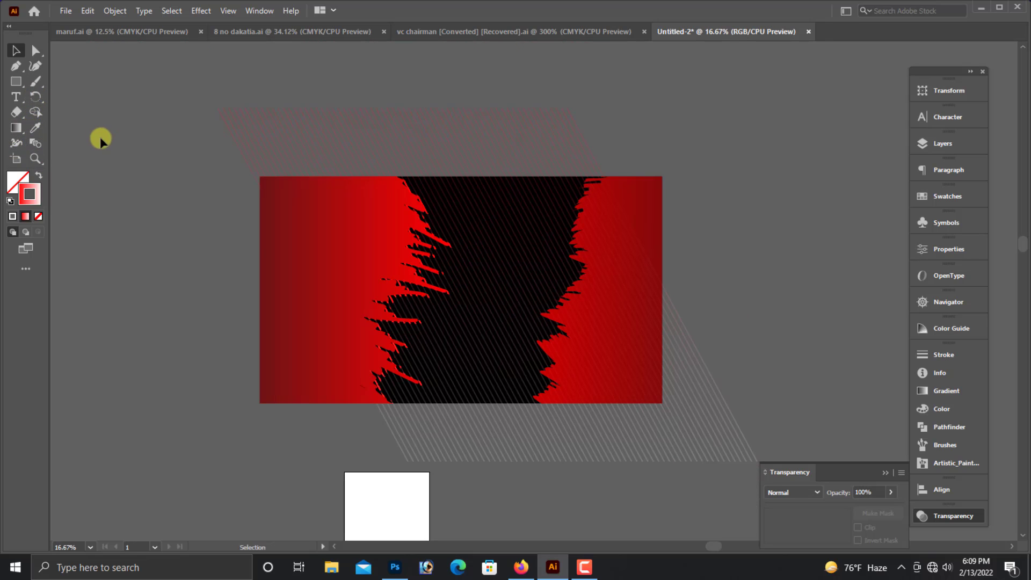
click(15, 80)
drag(258, 177, 663, 403)
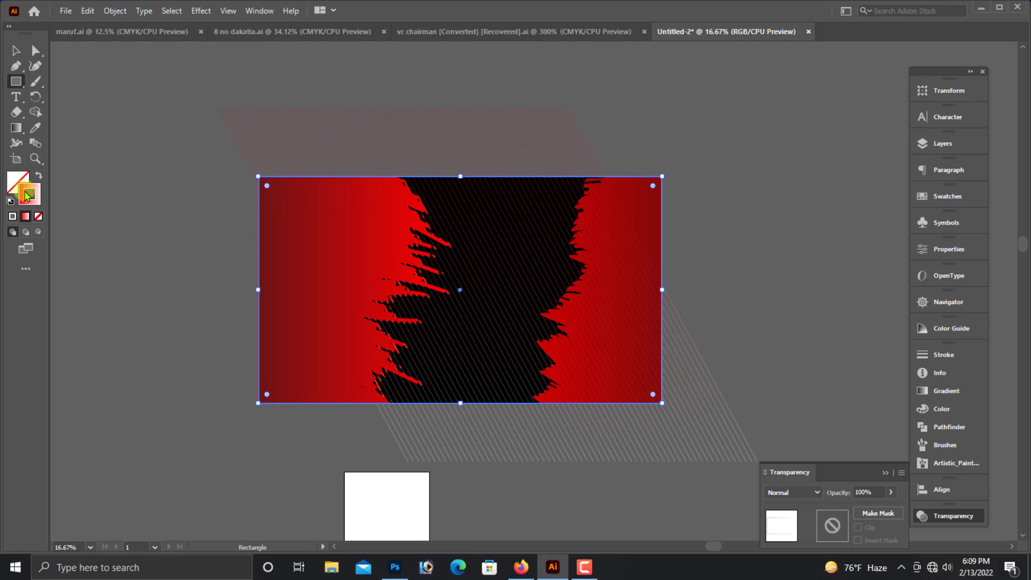
click(38, 176)
click(19, 53)
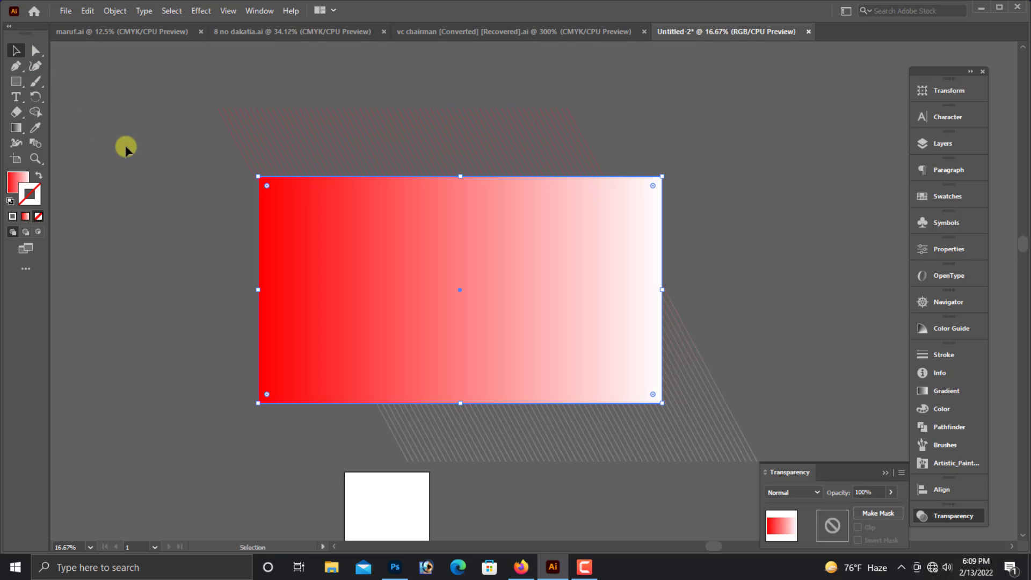
click(157, 177)
drag(502, 290, 642, 380)
key(ctrl+z)
Copy the gradient rectangle and paste the duplicate directly in front of it.
key(ctrl+equal)
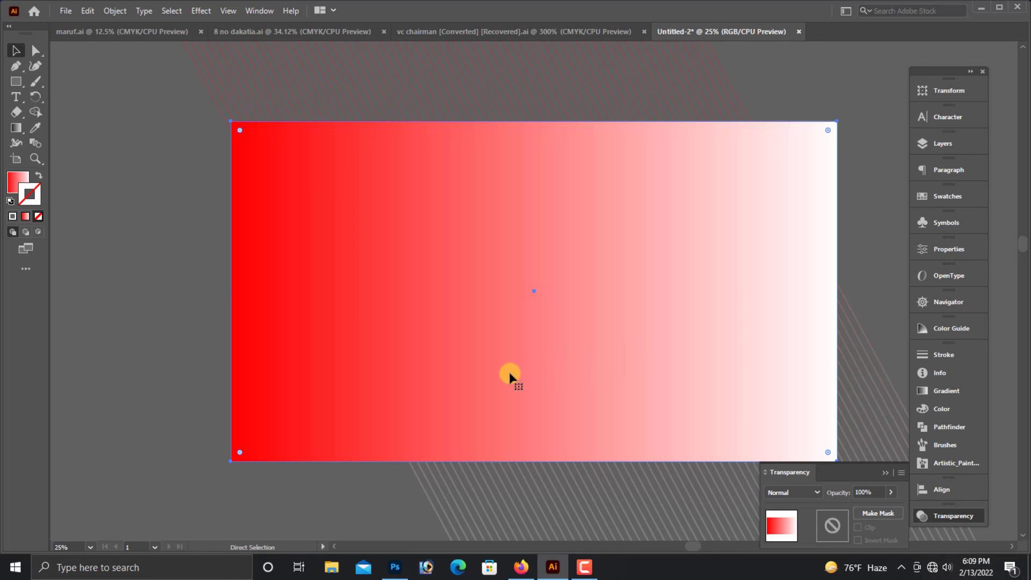
click(84, 12)
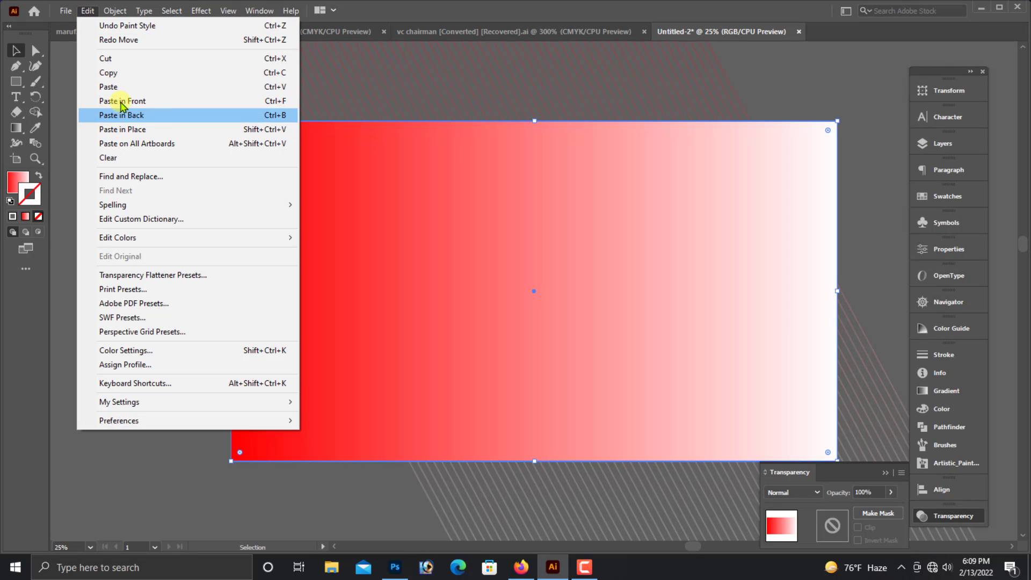
click(110, 72)
click(87, 10)
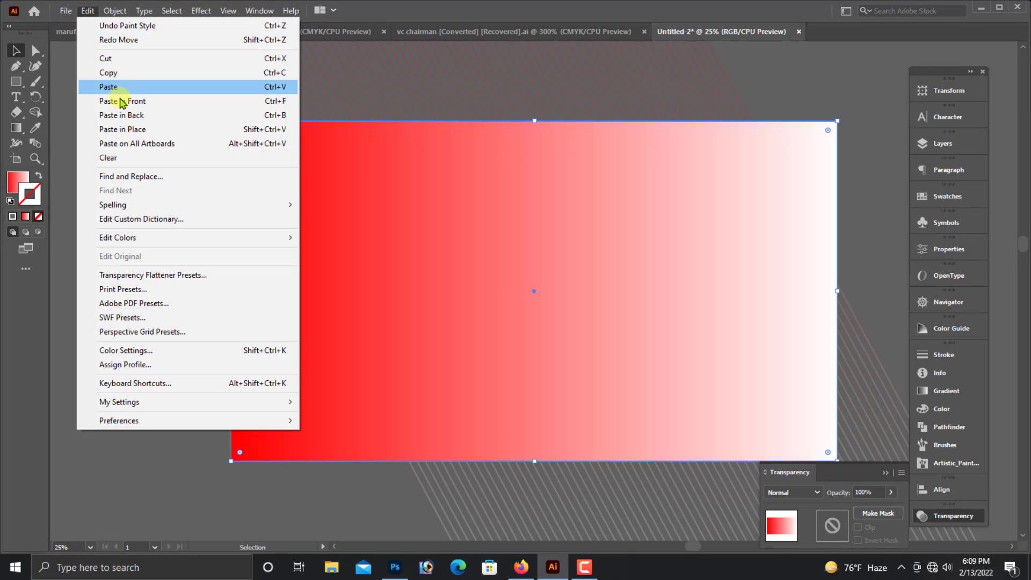
click(117, 101)
key(ctrl+minus)
drag(524, 317, 441, 314)
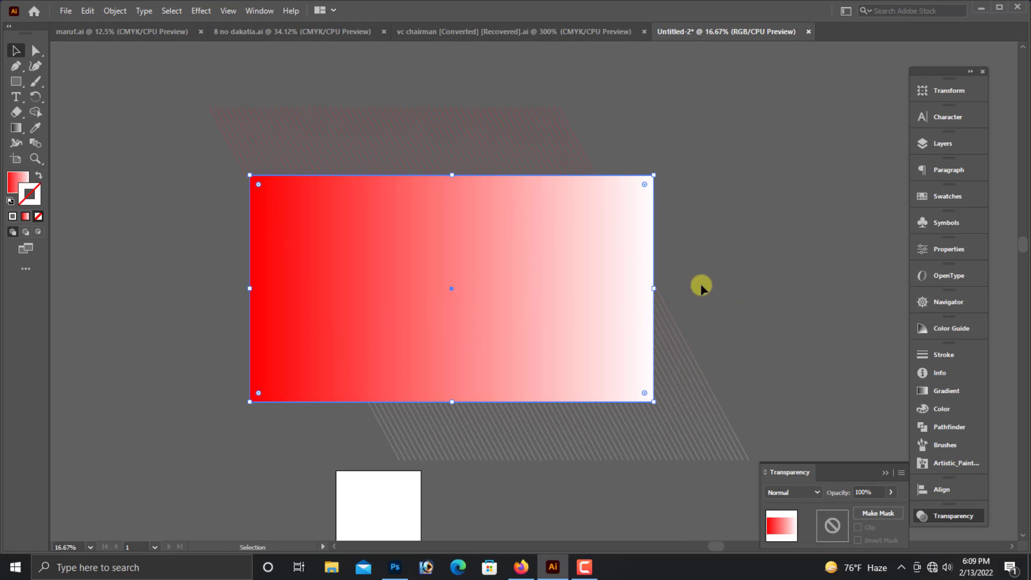
Select all the banner artwork with the front rectangle and make a clipping mask that crops everything to the banner's size.
click(677, 282)
drag(217, 160, 637, 289)
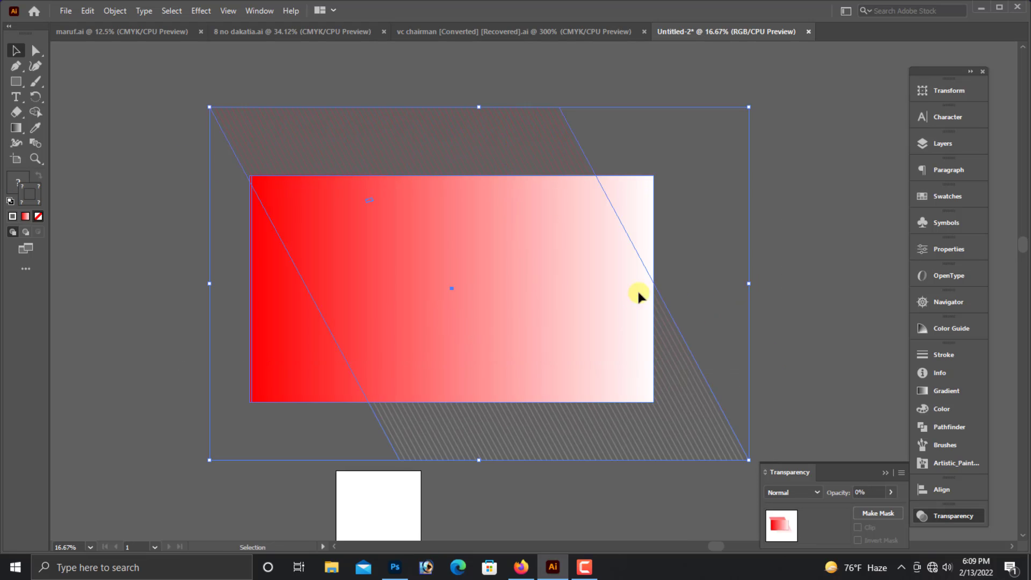
right_click(595, 256)
click(667, 366)
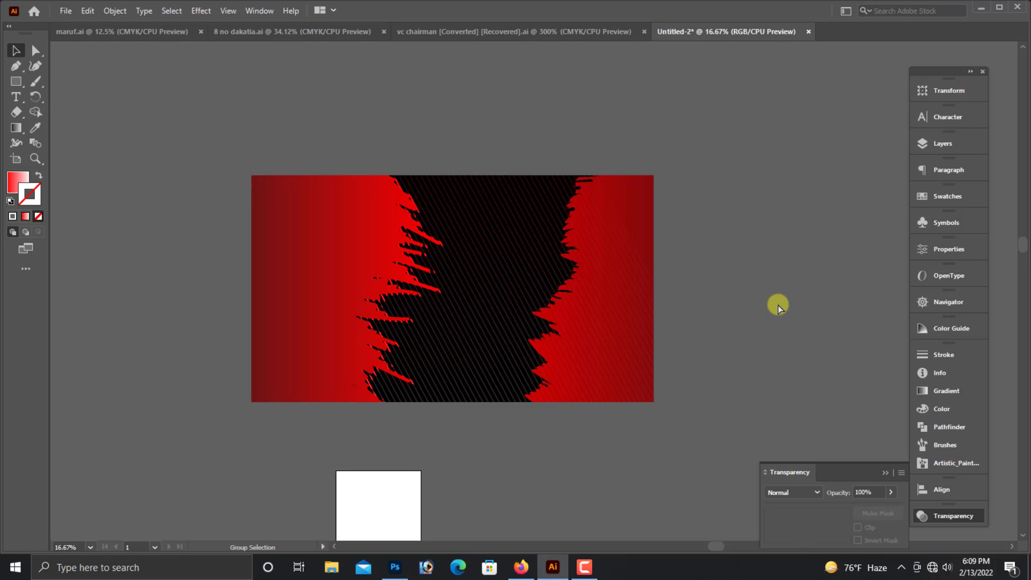
Paste the copied gradient rectangle in front of the clipped banner artwork and select it.
key(ctrl+f)
click(770, 299)
key(ctrl+equal)
click(577, 291)
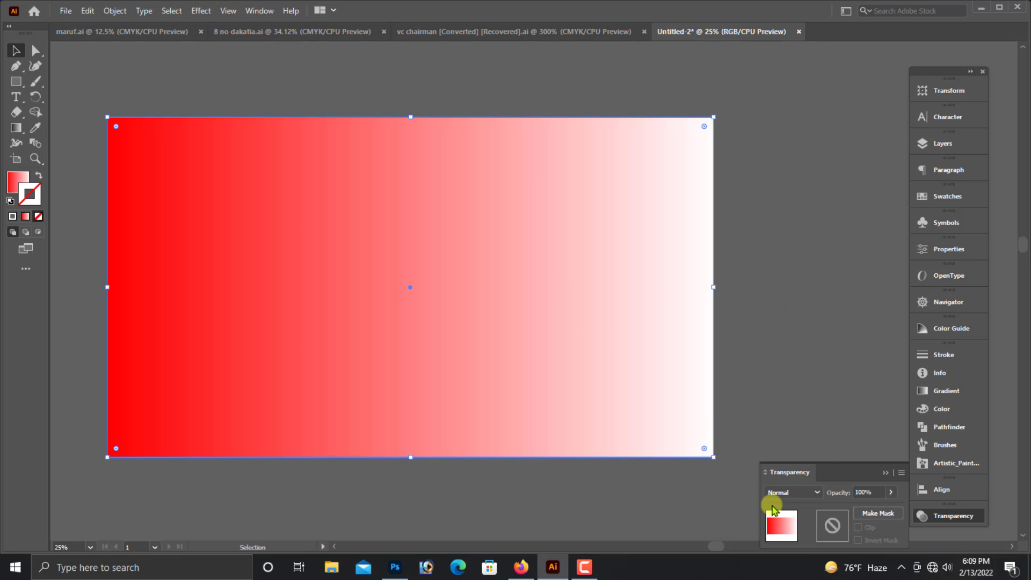
Try the Screen blend mode on the pasted gradient rectangle and undo it, keeping the pasted rectangle.
click(800, 492)
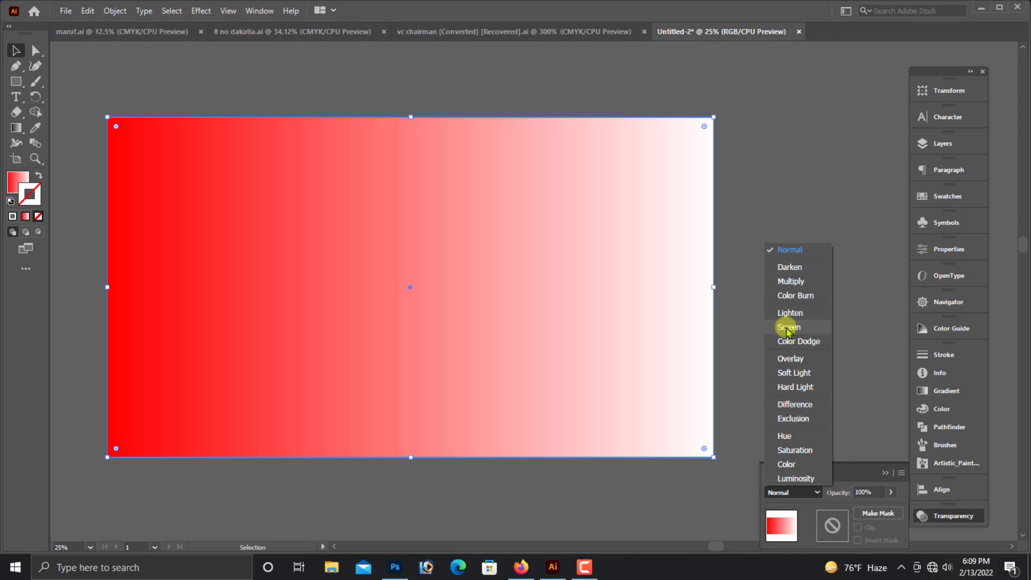
click(788, 327)
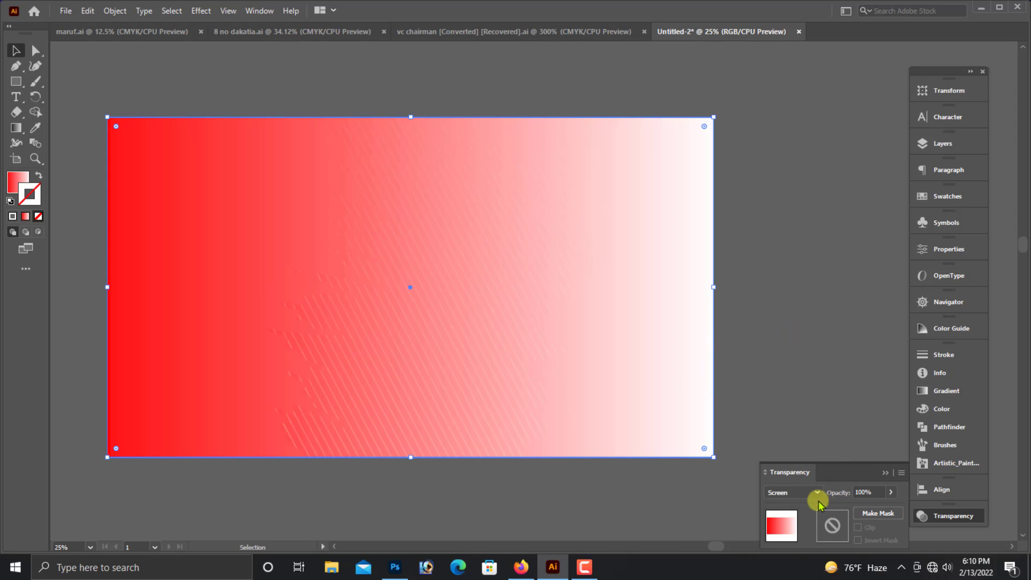
key(ctrl+z)
key(ctrl+z)
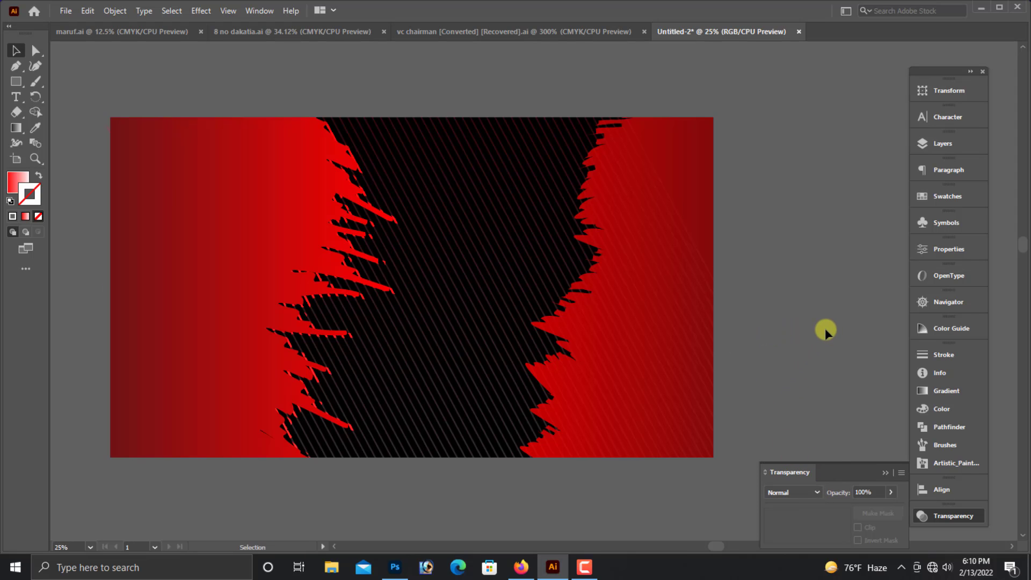
key(ctrl+shift+z)
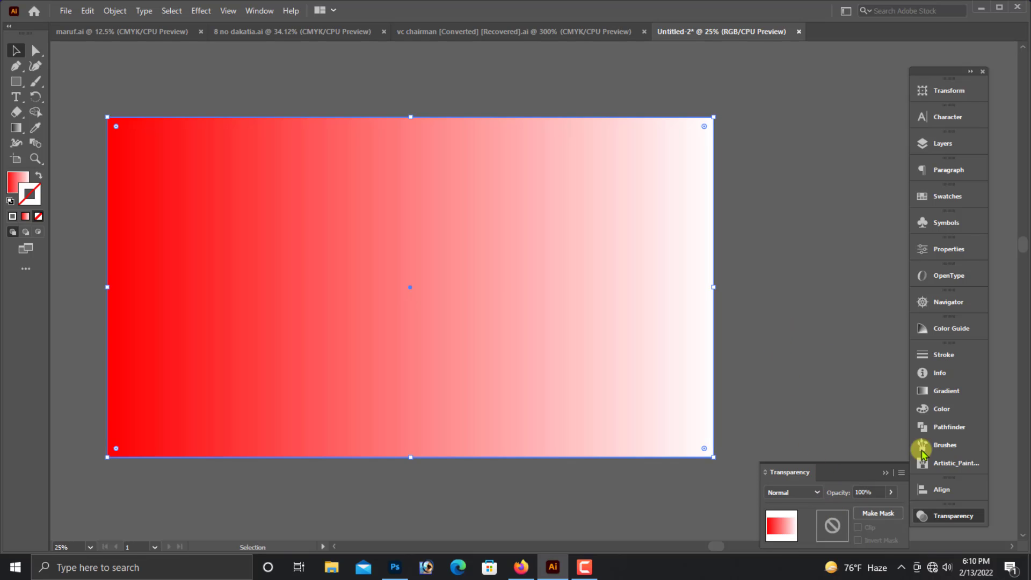
click(924, 391)
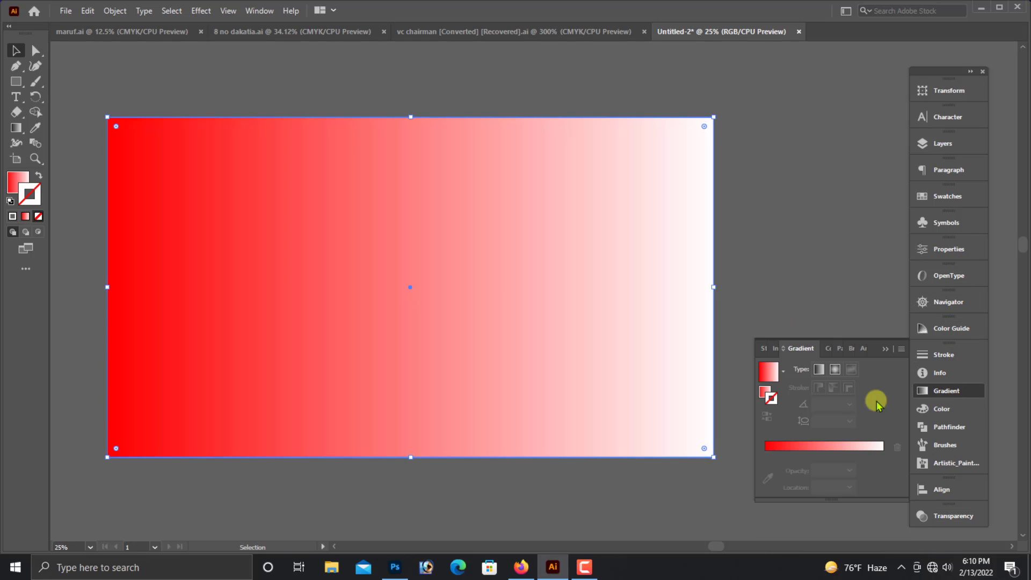
click(818, 376)
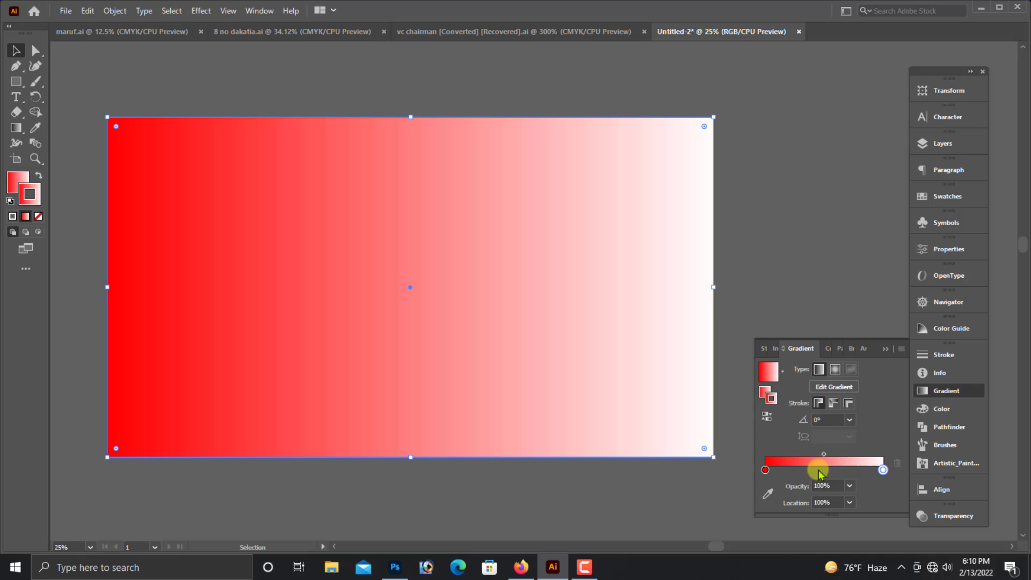
click(827, 421)
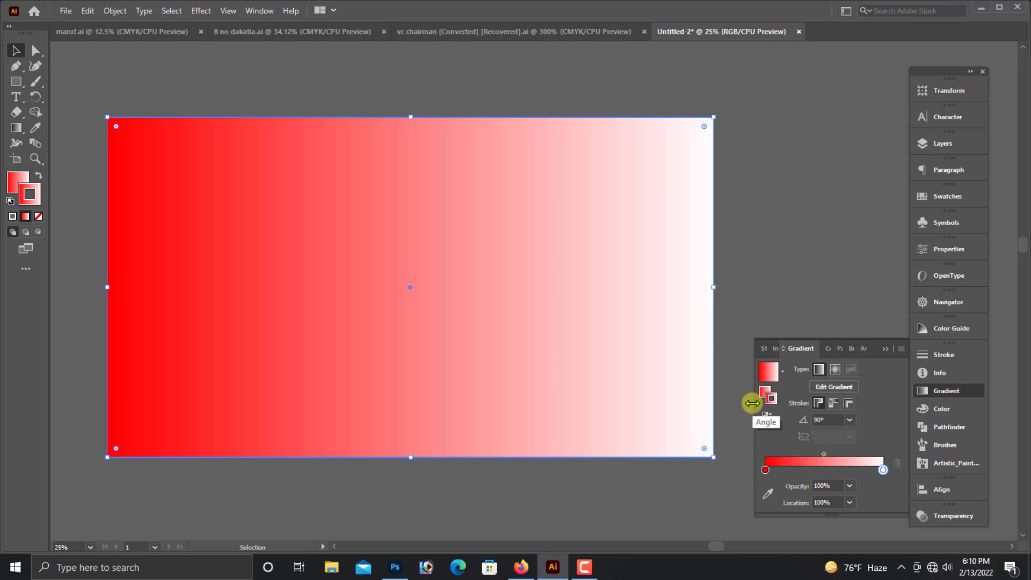
click(37, 216)
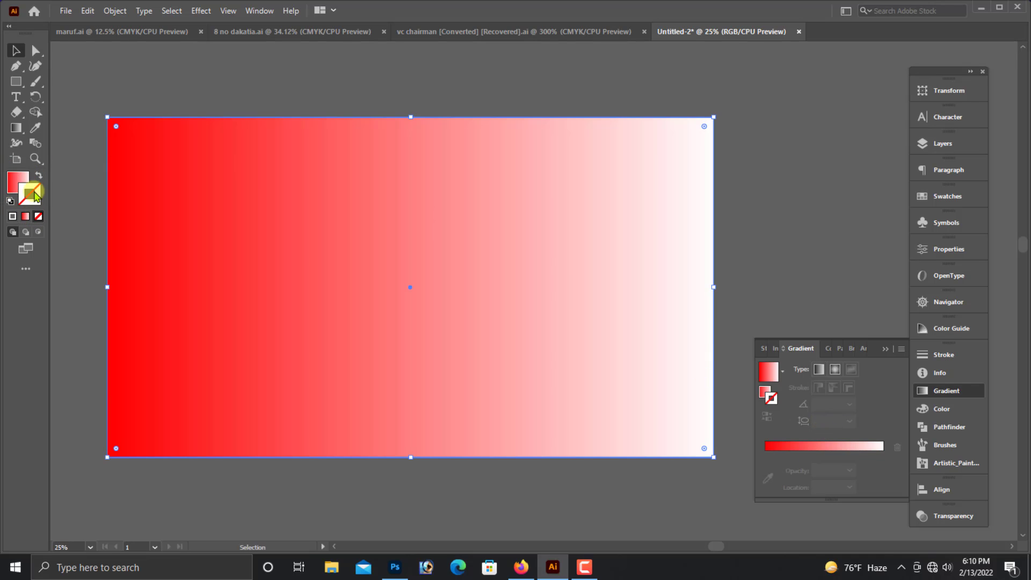
Make the rectangle's fill active and set its linear gradient angle to 90°.
click(33, 194)
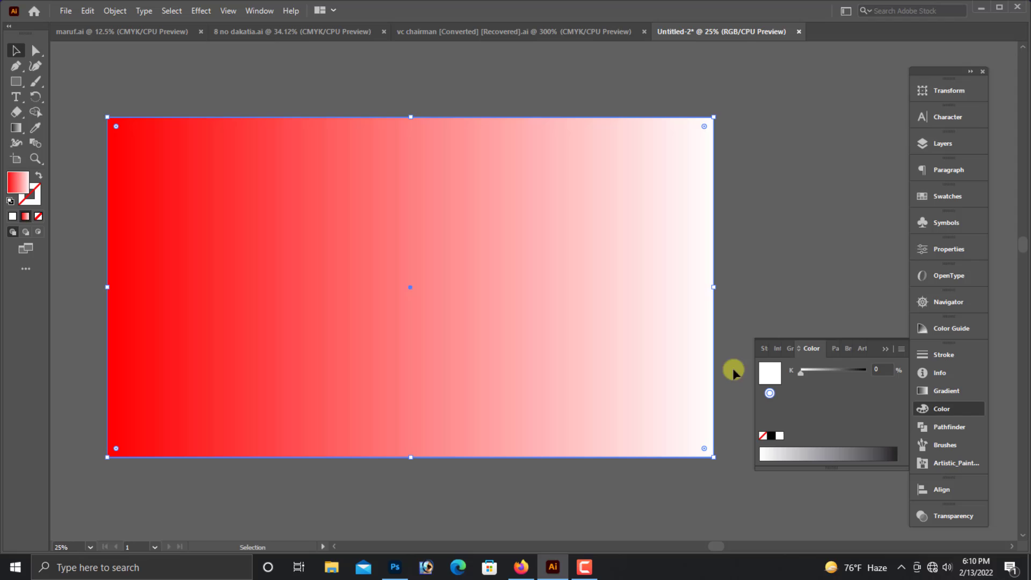
click(946, 390)
text(90)
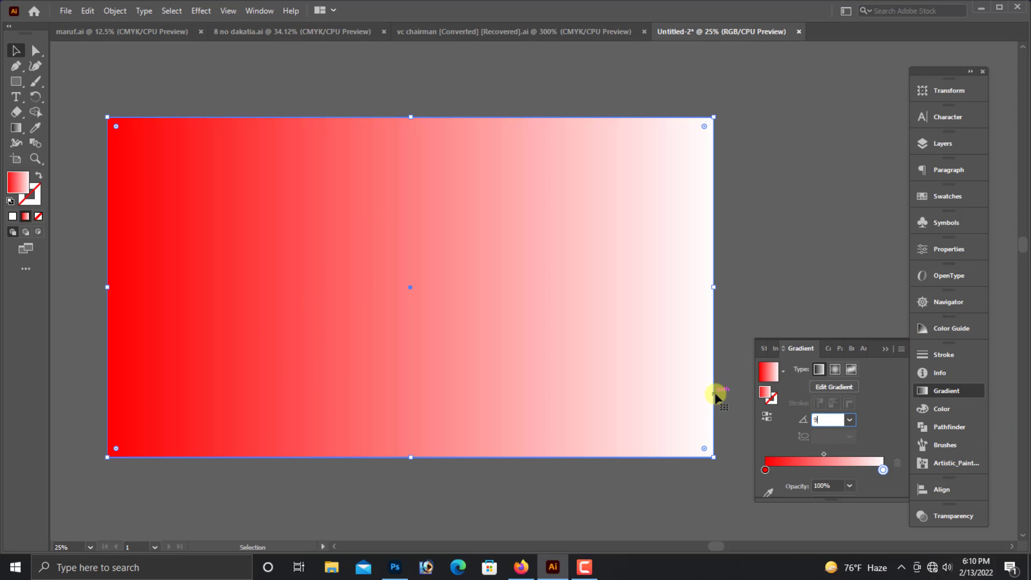
key(Return)
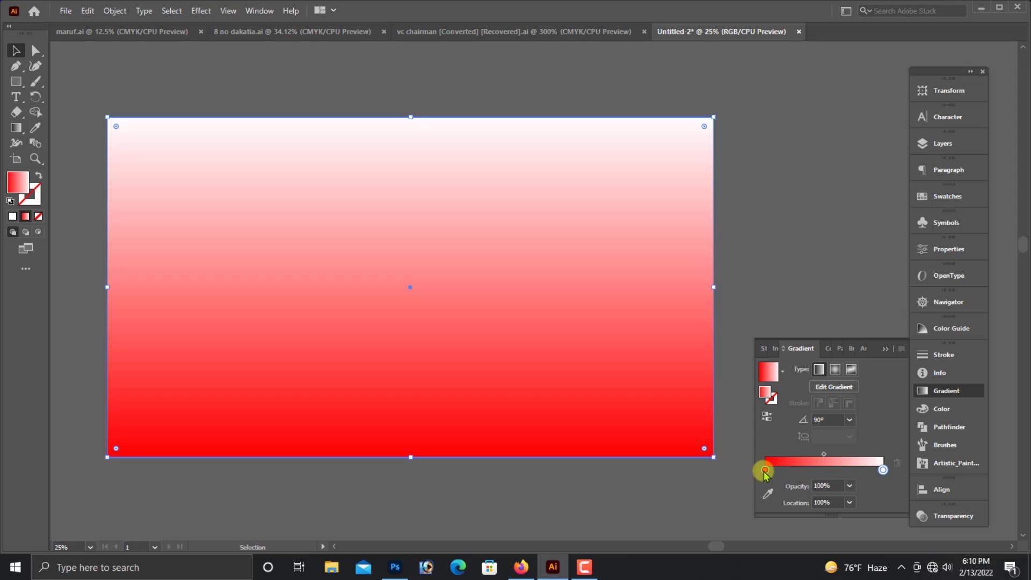
Change the red stop of the rectangle's gradient to black.
click(765, 470)
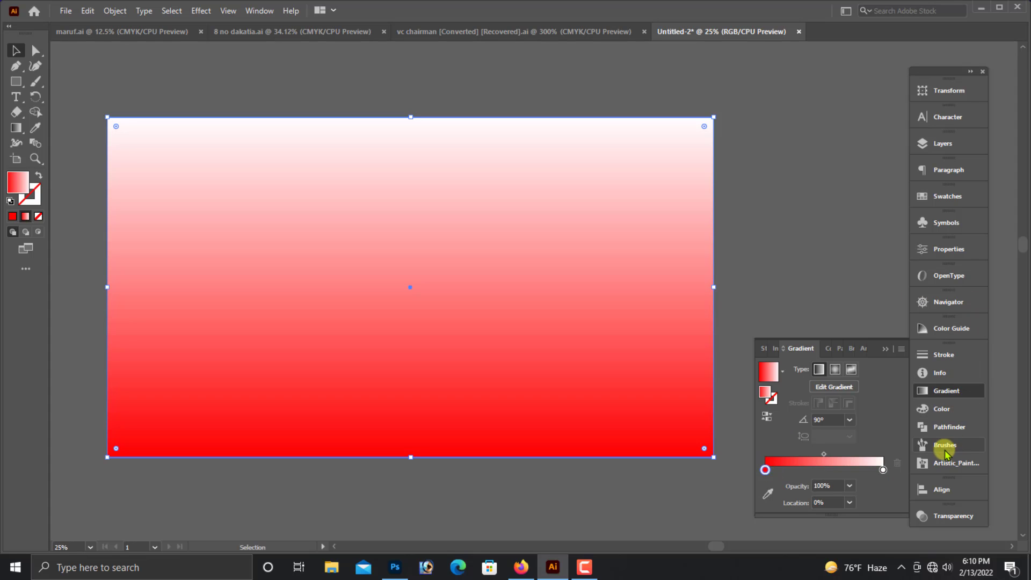
click(944, 410)
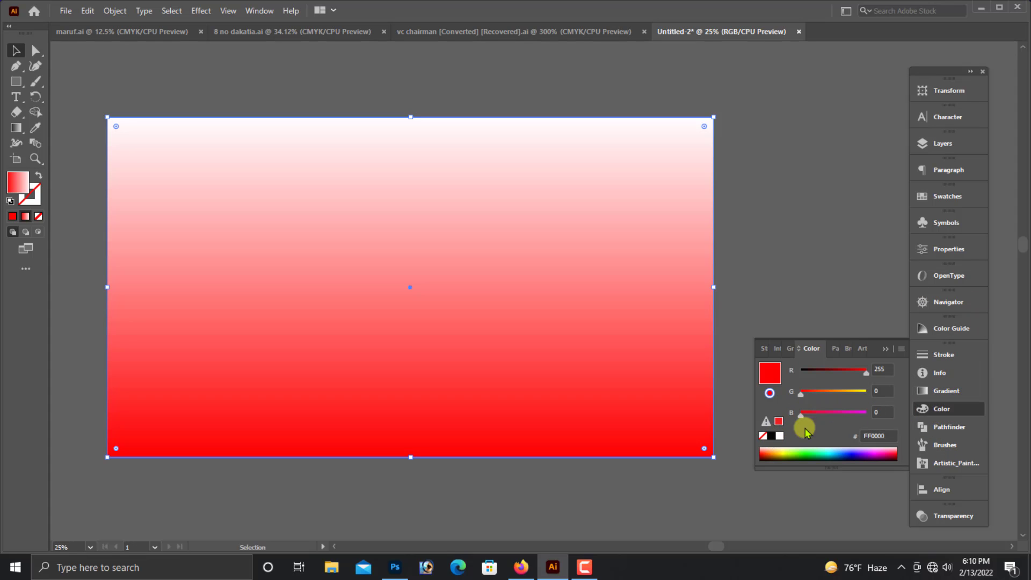
click(771, 435)
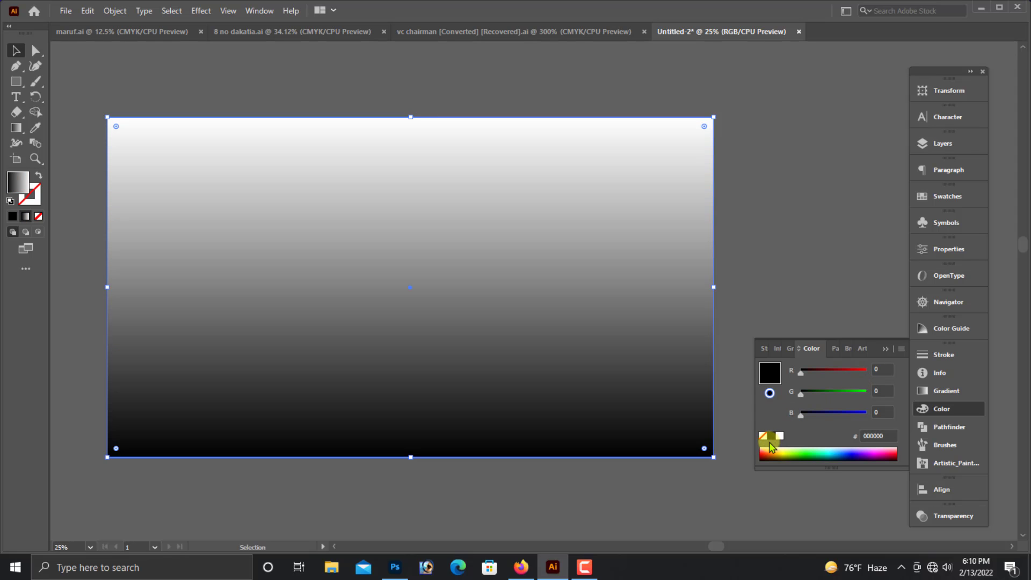
Rearrange the gradient as black, white, black with the white stop near the middle, and shift the first midpoint to about 43%.
click(945, 391)
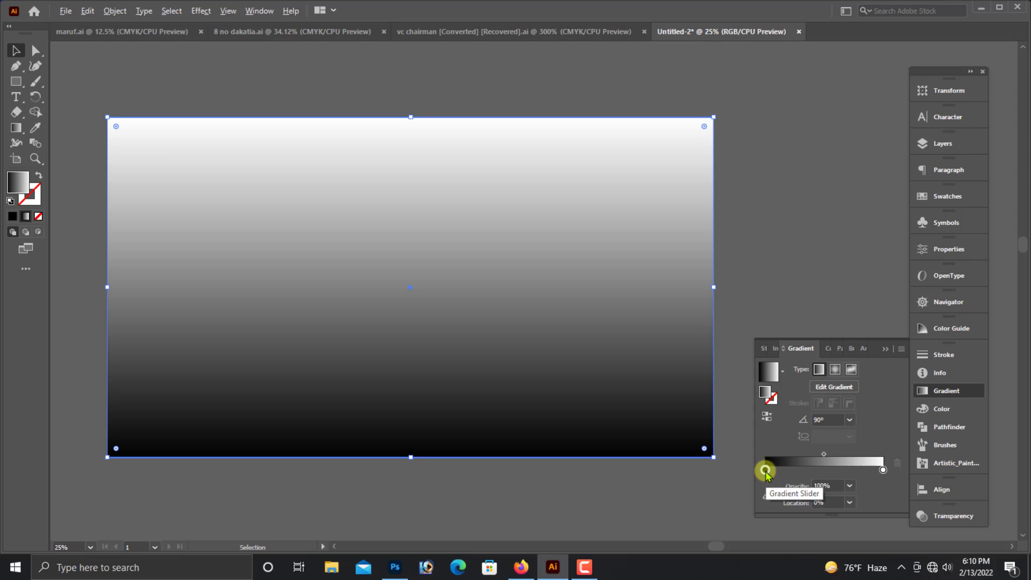
drag(766, 472, 857, 452)
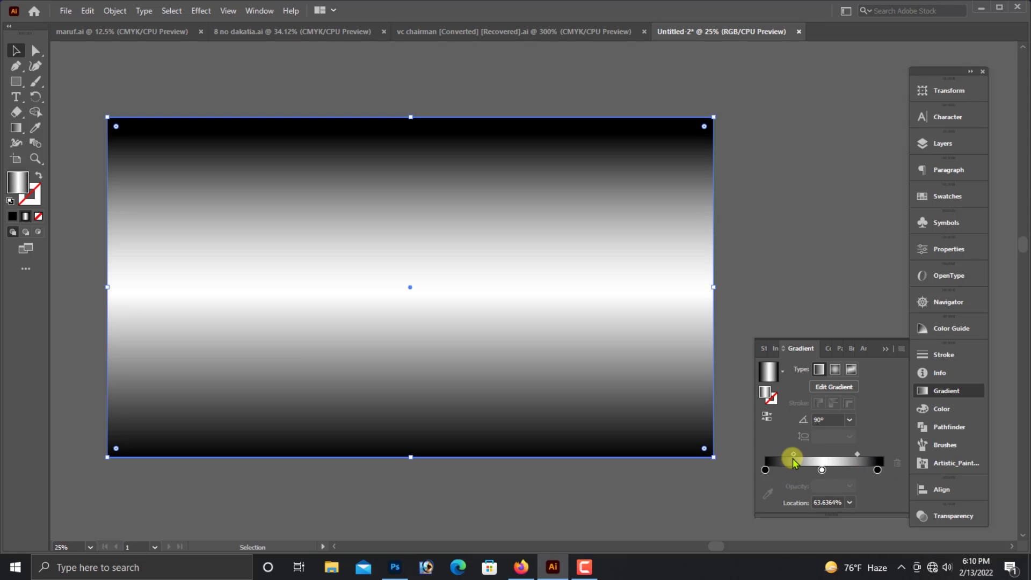
drag(793, 454, 790, 454)
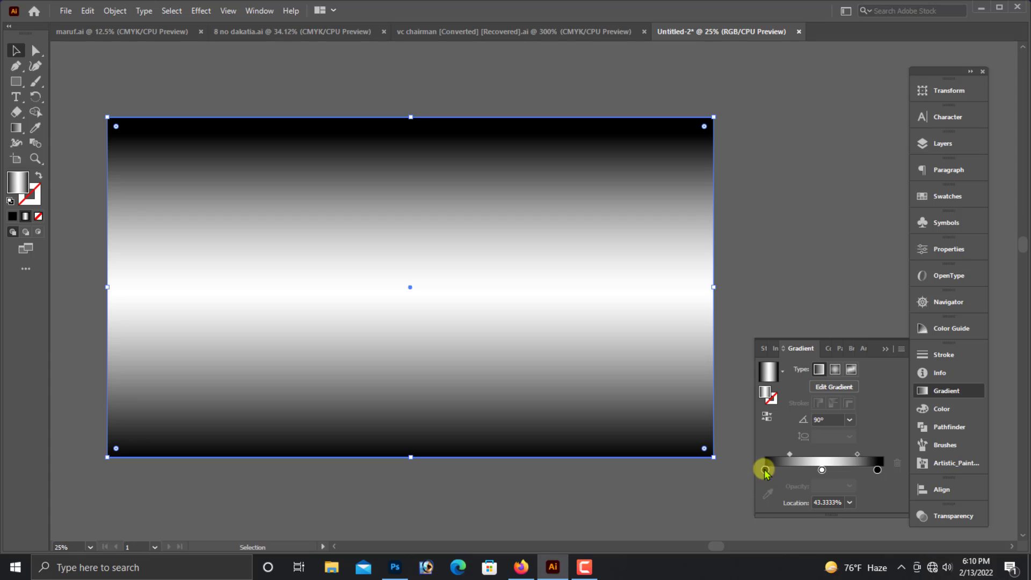
Lighten the gradient's starting black stop to a medium grey.
click(765, 470)
click(941, 409)
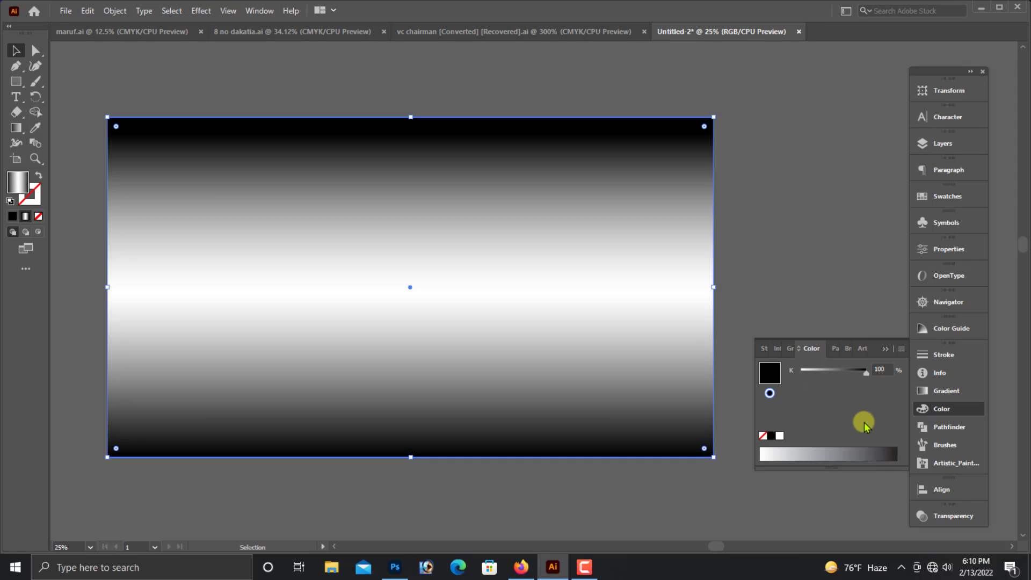
click(830, 371)
drag(833, 376, 841, 373)
click(885, 349)
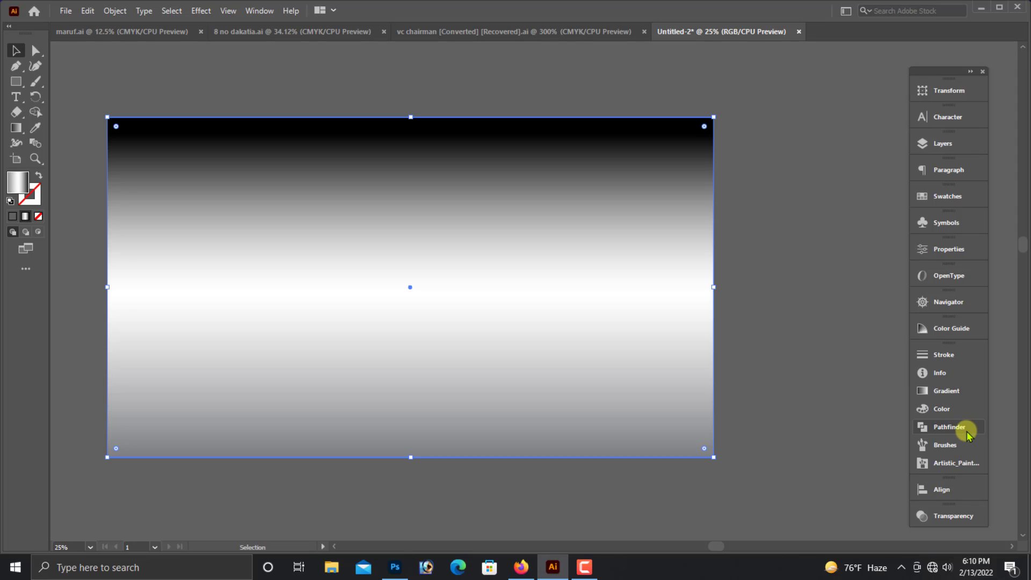
Set the gradient's remaining black stop to 51% black, keeping the rectangle in place over the banner.
click(945, 391)
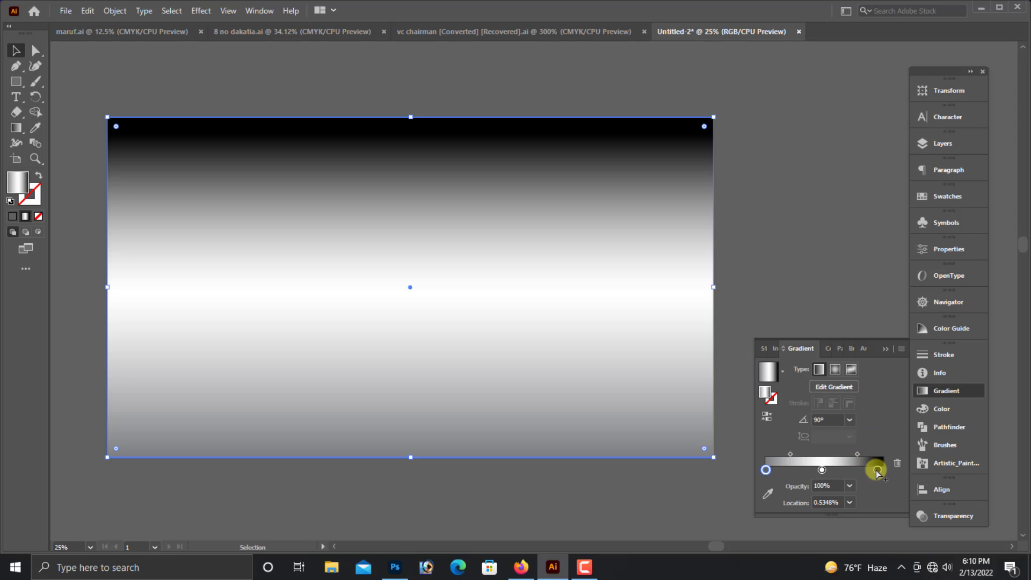
click(876, 469)
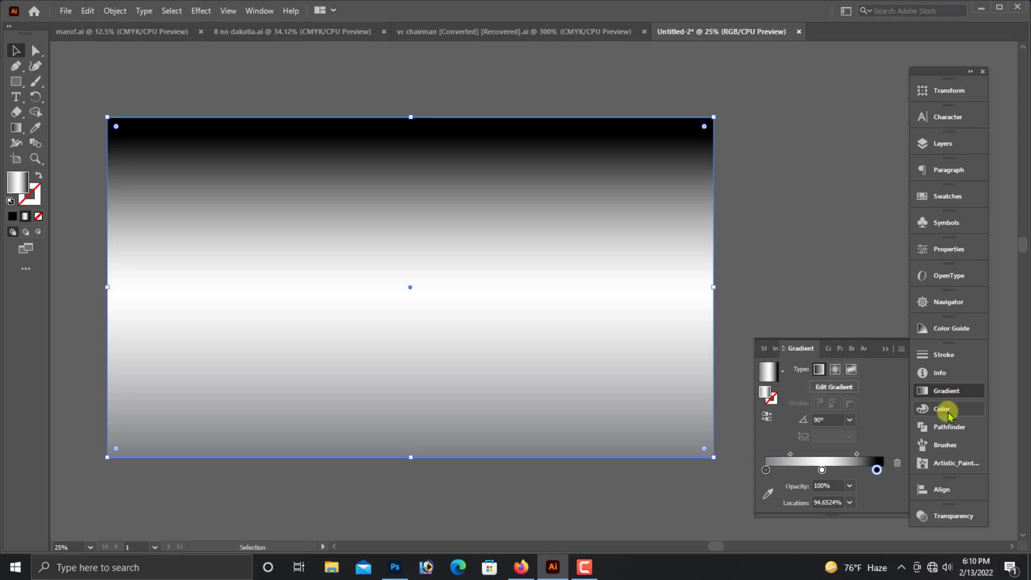
click(944, 409)
click(835, 372)
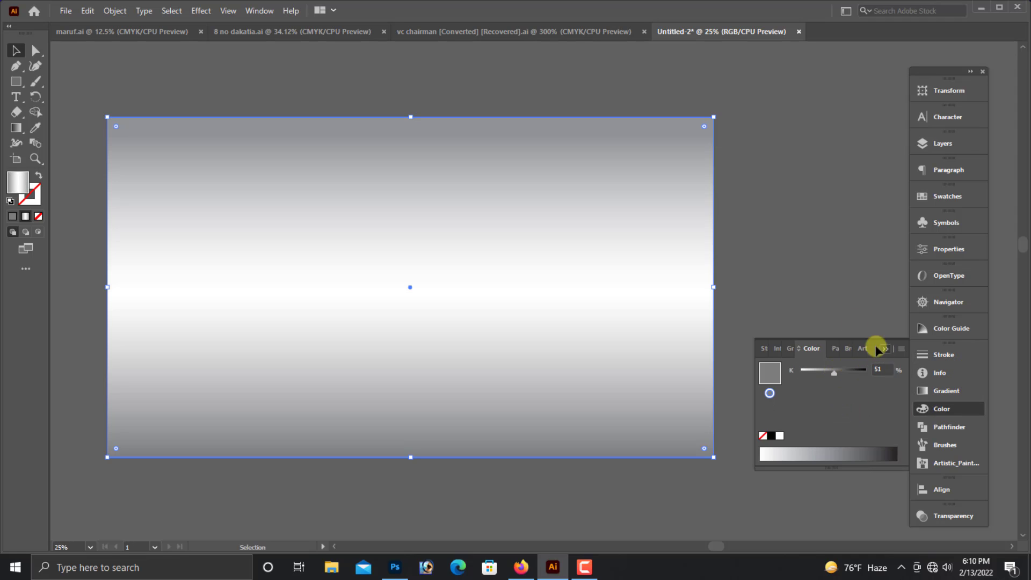
click(885, 349)
drag(625, 254, 624, 335)
key(ctrl+z)
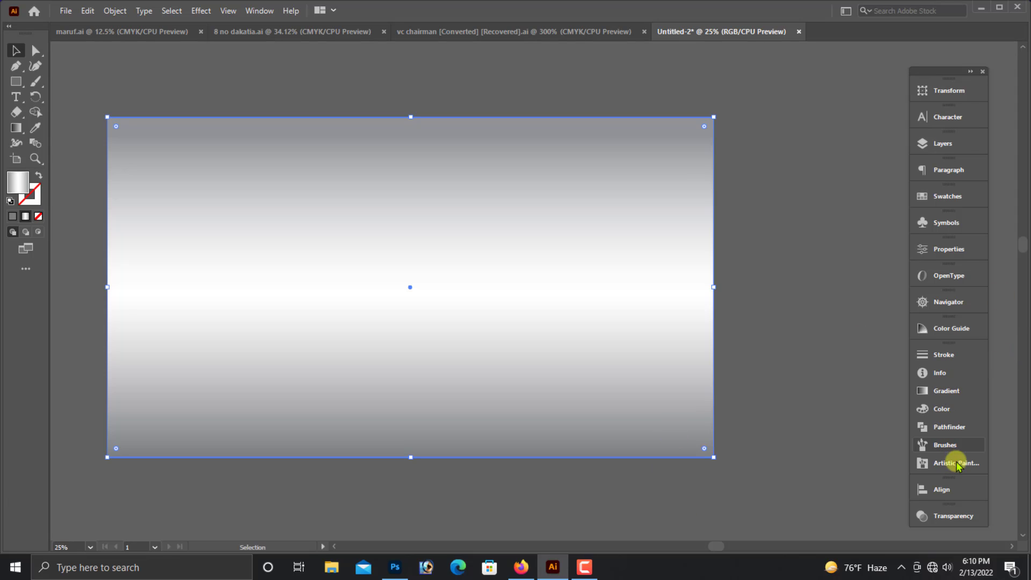
Try the Multiply blend mode on the grey gradient rectangle.
click(950, 514)
click(808, 498)
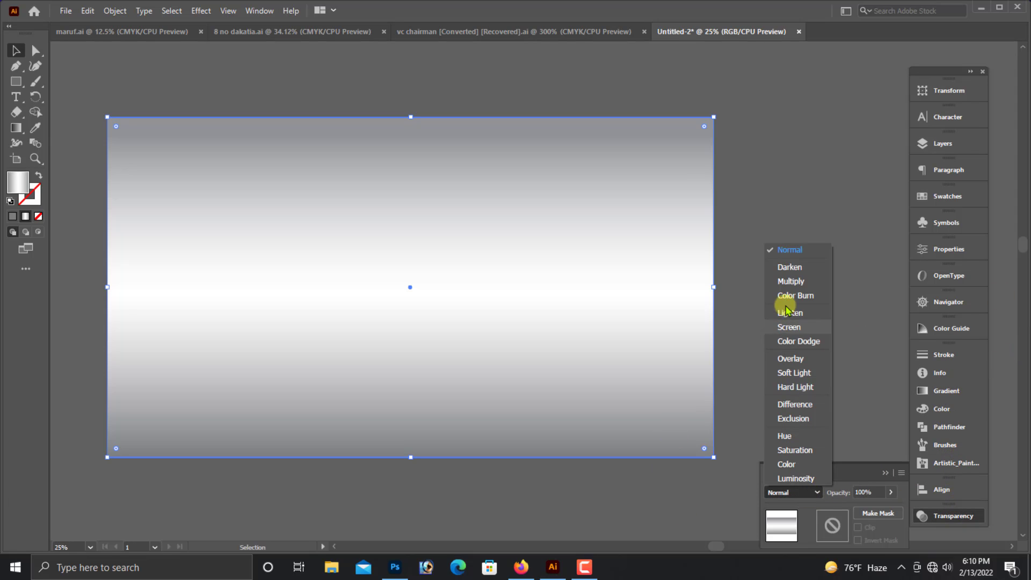
click(787, 311)
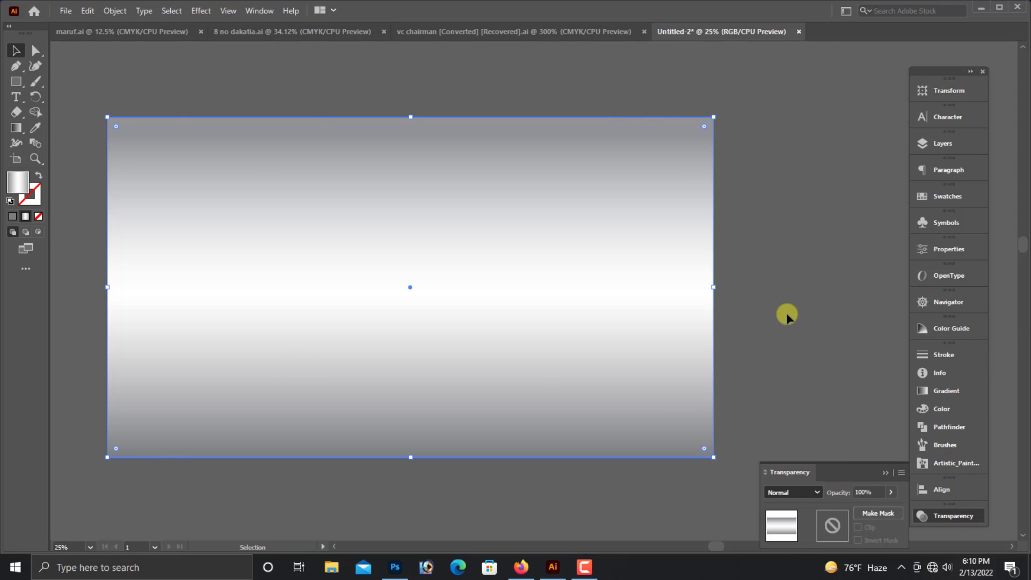
click(813, 498)
click(790, 285)
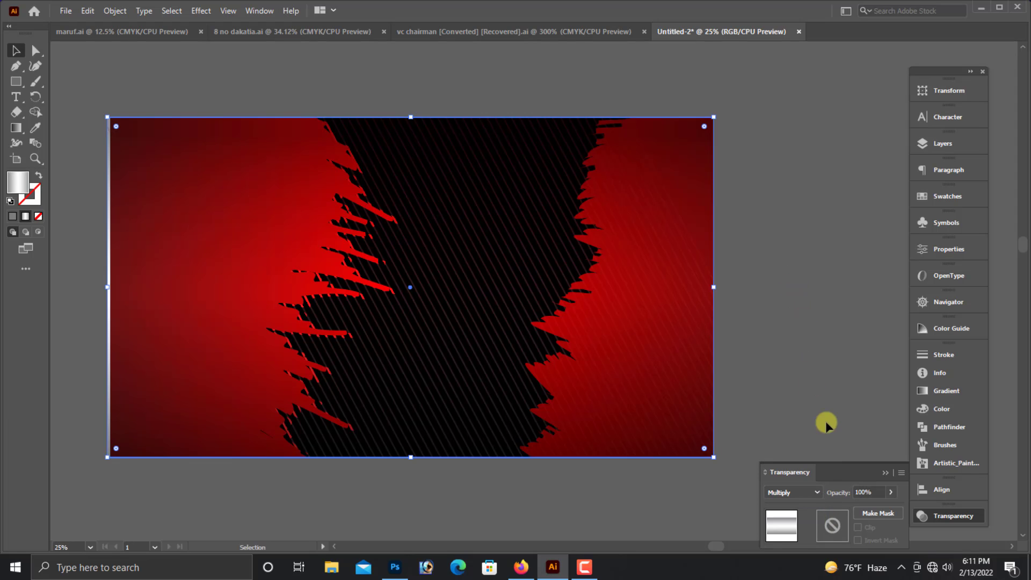
Try the Screen blend mode on the grey gradient rectangle, then settle on Overlay.
click(817, 496)
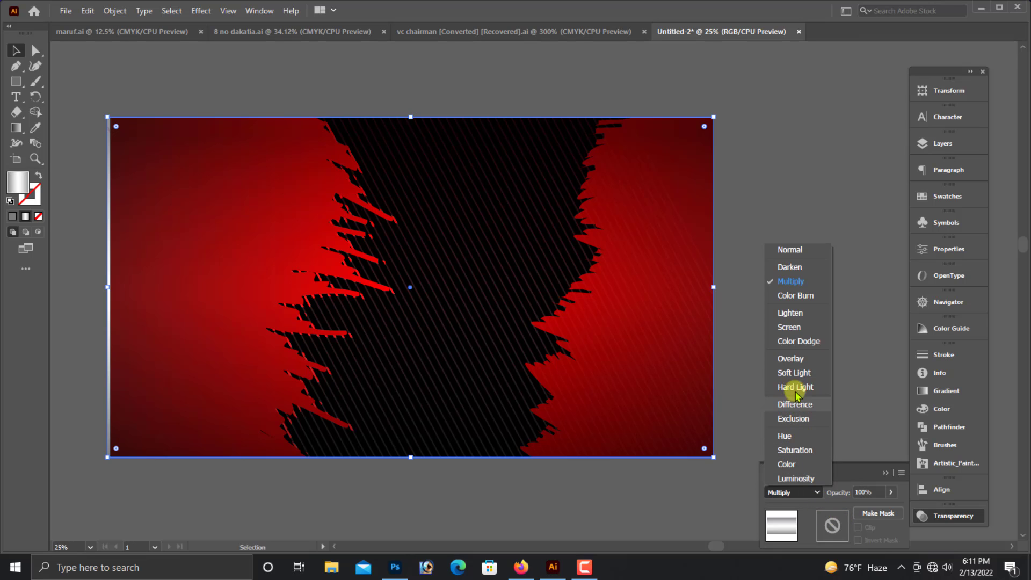
click(789, 326)
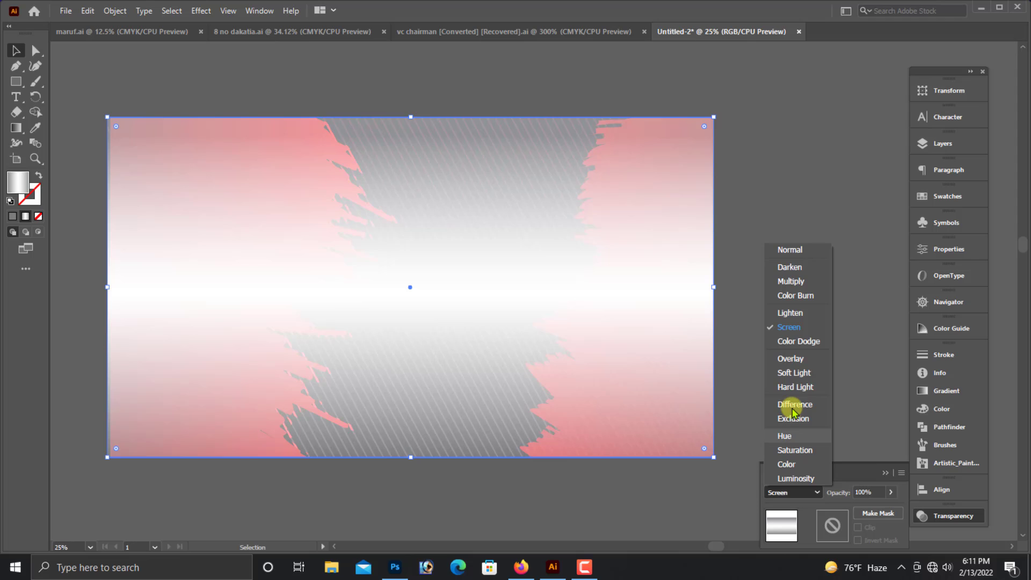
click(797, 358)
key(ctrl+minus)
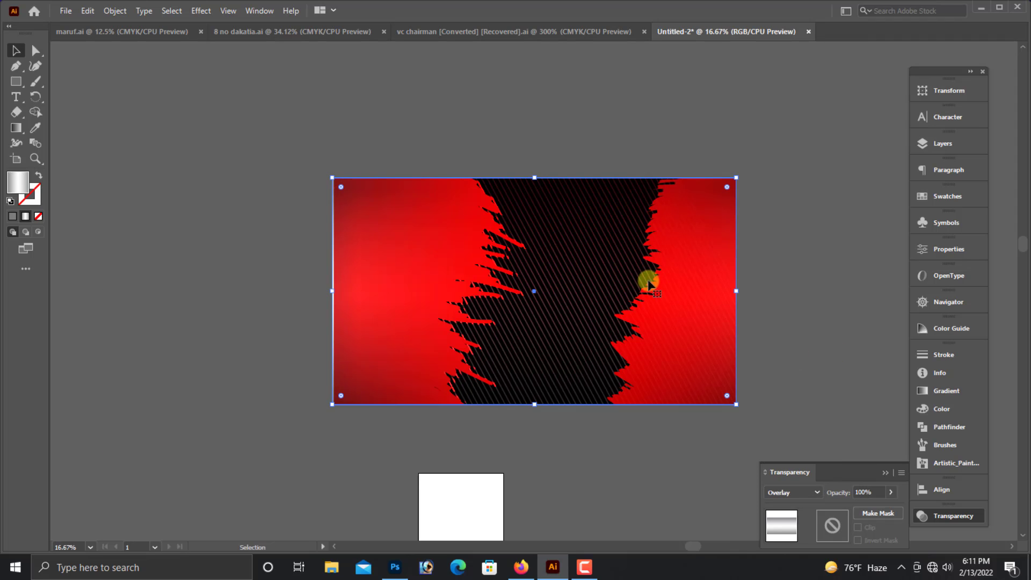
Try moving the gradient rectangle off the banner to compare the shading with and without it, undoing each move.
drag(660, 323, 678, 227)
key(ctrl+z)
key(ctrl+plus)
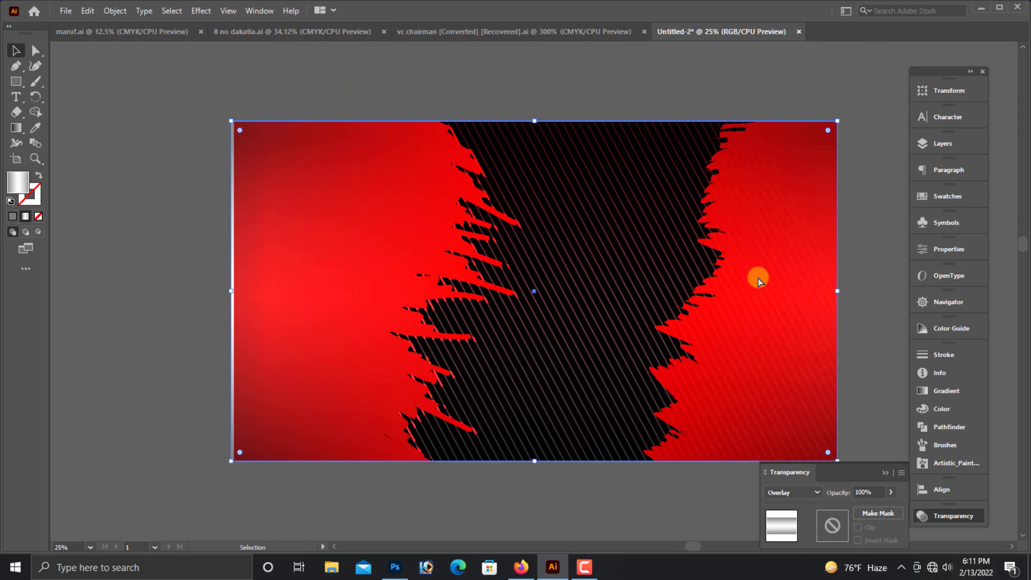
drag(682, 365, 571, 502)
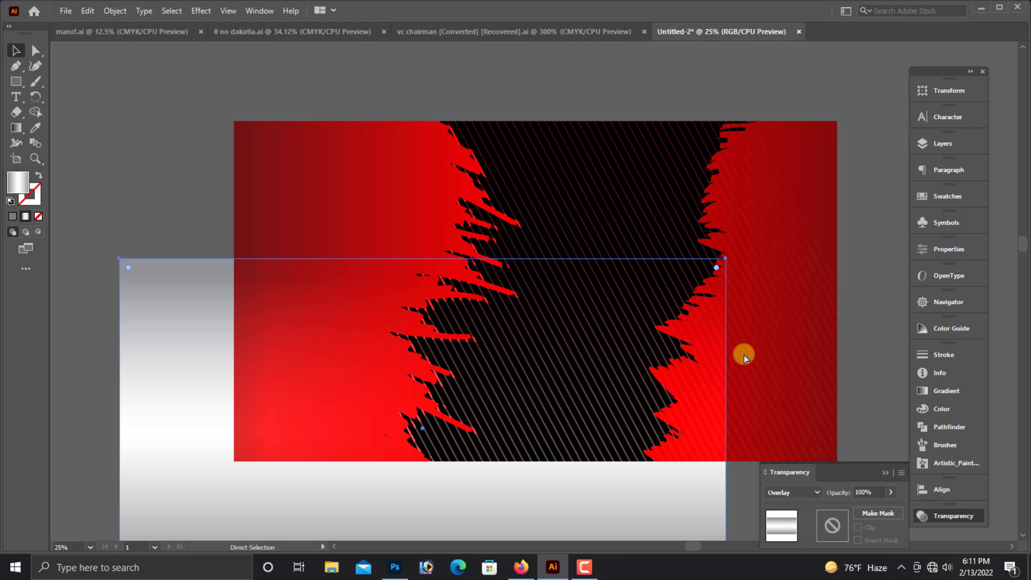
key(ctrl+z)
drag(796, 338, 651, 467)
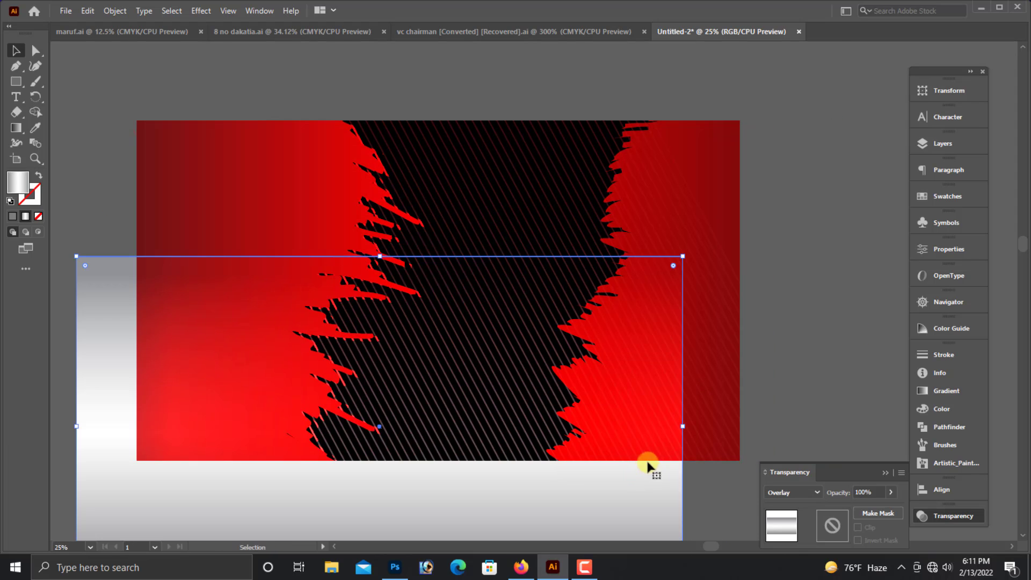
key(ctrl+z)
key(ctrl)
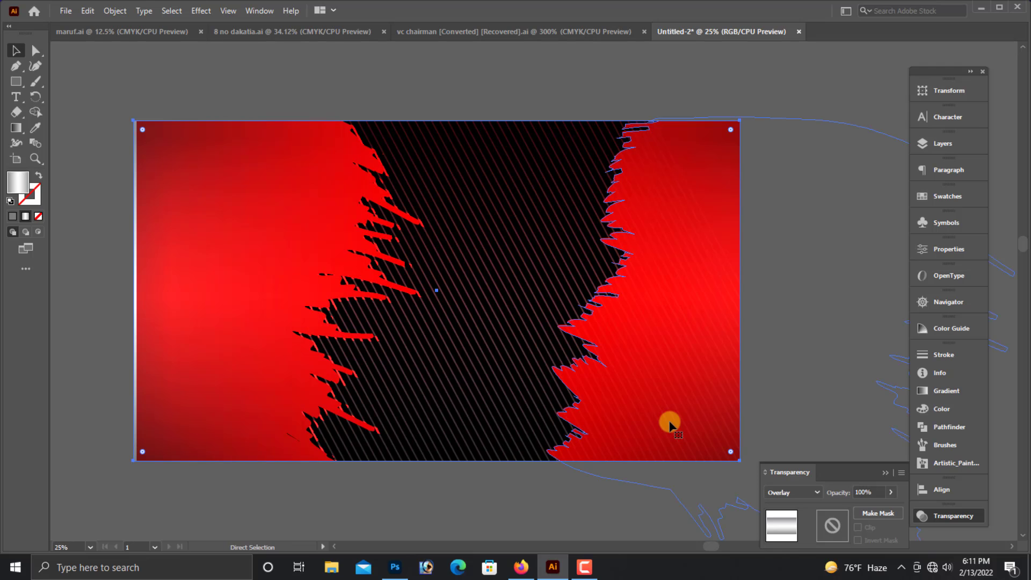
Adjust the gradient rectangle's left edge against the banner and place the rectangle behind the banner artwork.
drag(53, 207, 419, 335)
drag(334, 313, 340, 334)
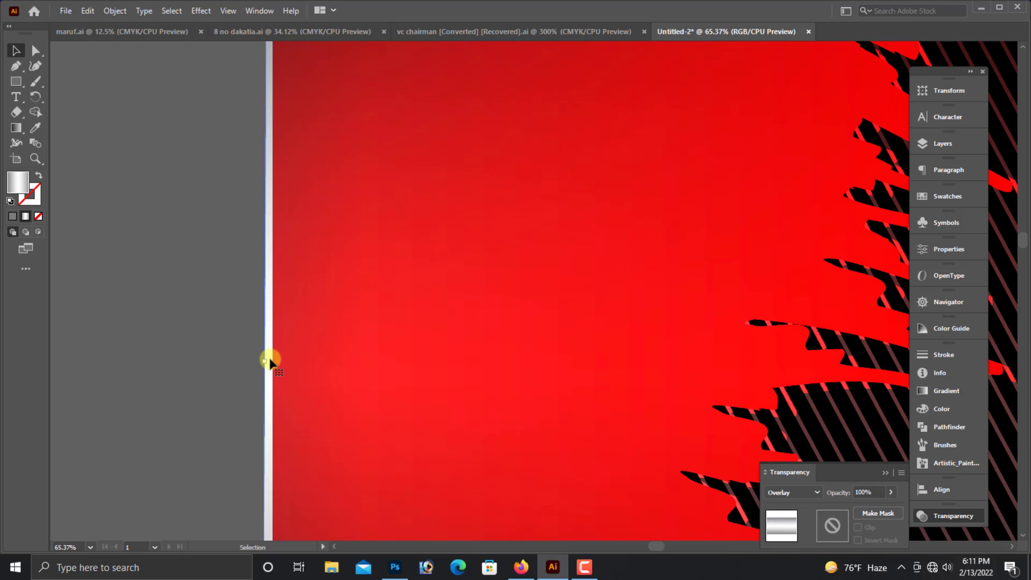
key(ctrl+minus)
key(ctrl+minus)
key(ctrl+minus)
key(ctrl+minus)
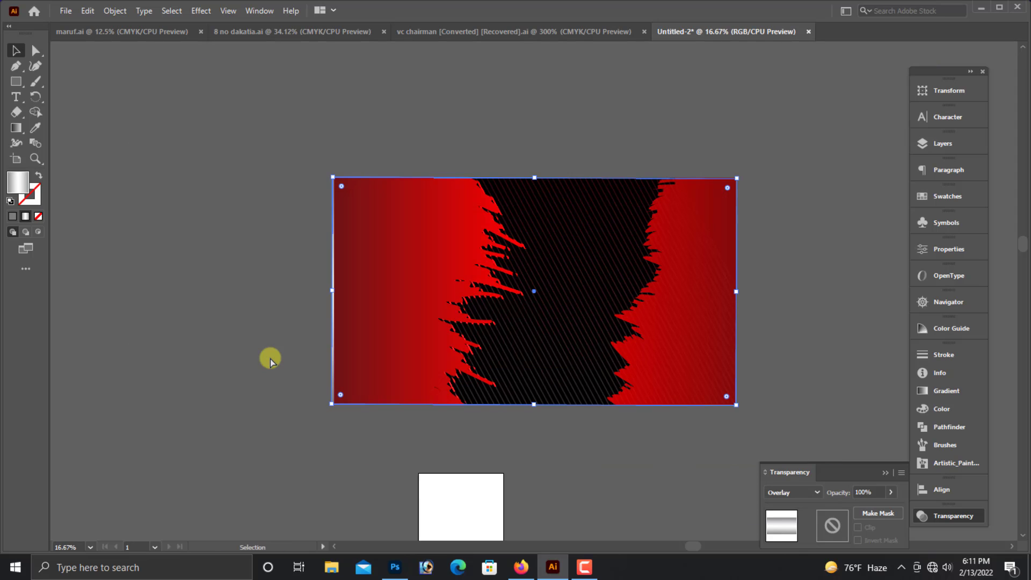
key(ctrl+plus)
Examine the banner's top, left and right edges for parts of the gradient rectangle sticking out from behind.
drag(626, 343, 601, 340)
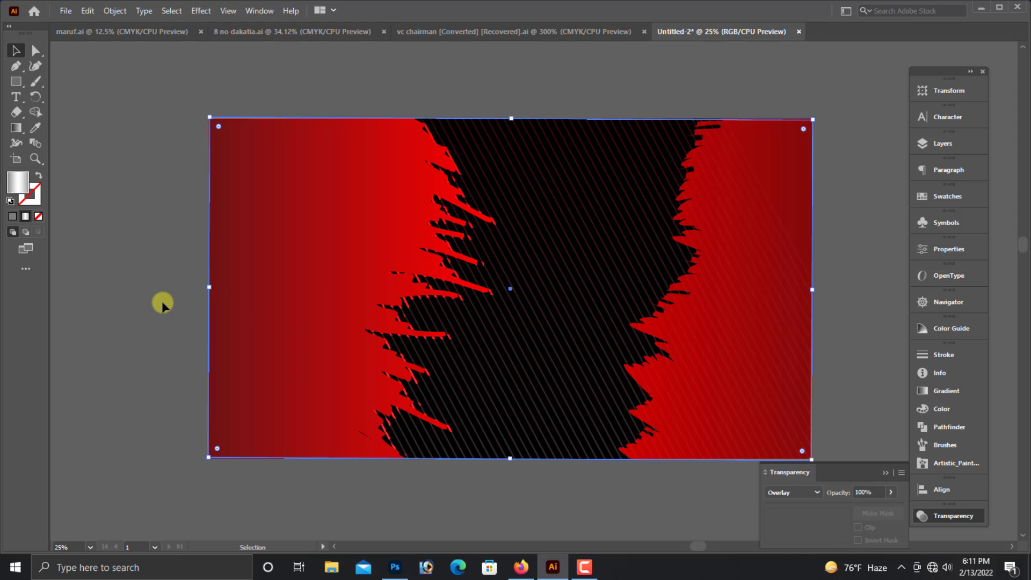
click(637, 306)
drag(231, 77, 744, 271)
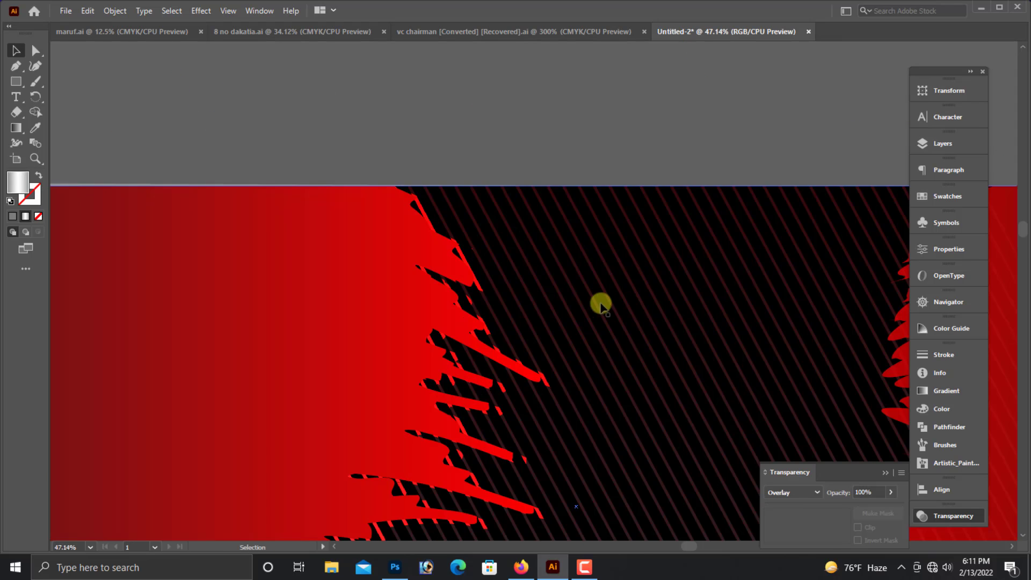
drag(395, 279, 504, 295)
click(497, 284)
click(427, 188)
drag(106, 172, 412, 280)
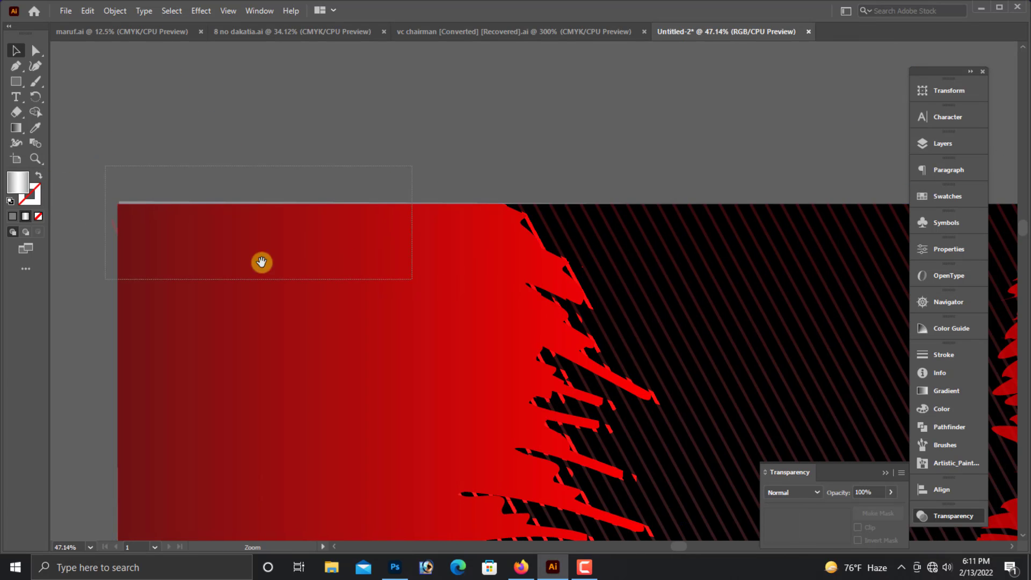
drag(107, 235, 341, 273)
click(370, 271)
click(354, 267)
key(ctrl+minus)
key(ctrl+minus)
key(ctrl+minus)
key(ctrl+minus)
key(ctrl+minus)
key(ctrl+minus)
key(ctrl+minus)
key(ctrl+minus)
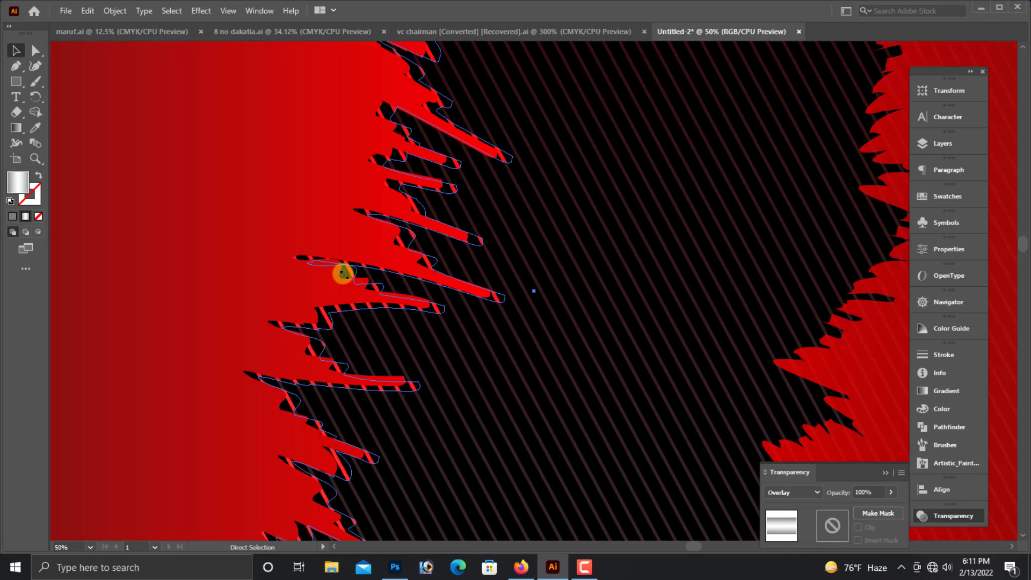
click(369, 402)
drag(482, 171, 779, 354)
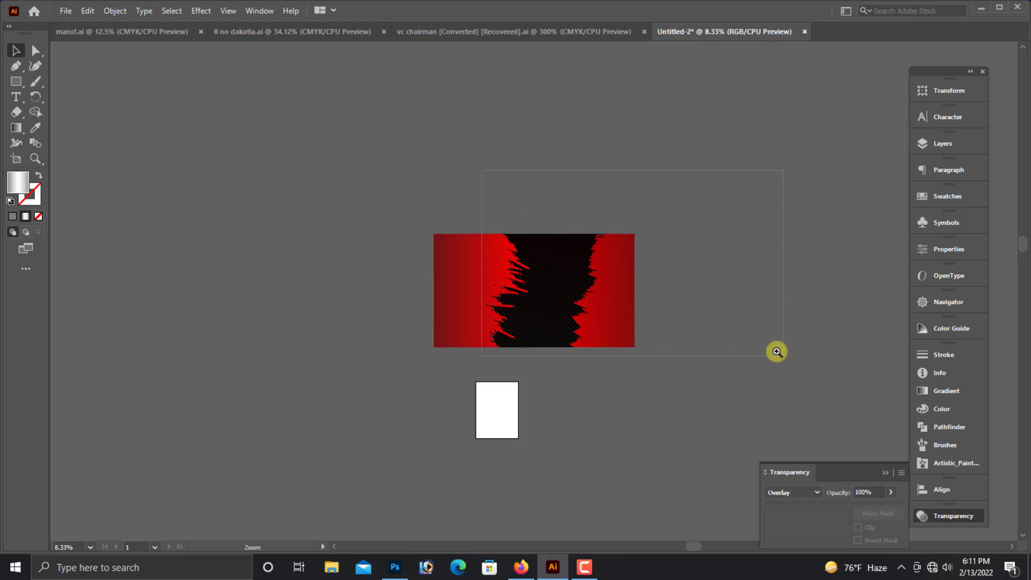
drag(606, 339, 733, 273)
drag(94, 160, 909, 386)
drag(804, 358, 826, 313)
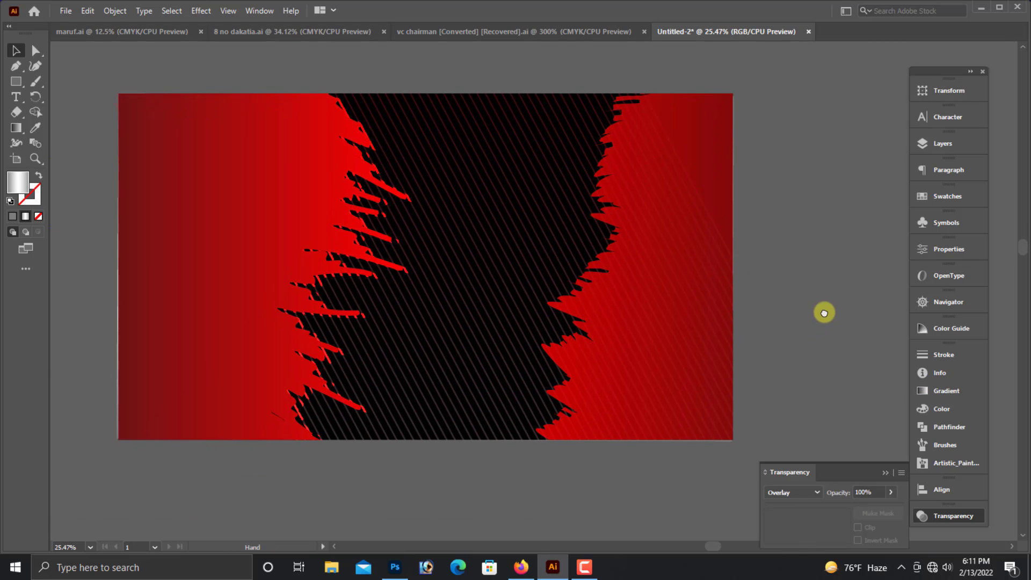
Cut the banner artwork, pull the gradient rectangle's left edge slightly inward, and paste the banner back in front.
click(185, 359)
drag(174, 356, 225, 359)
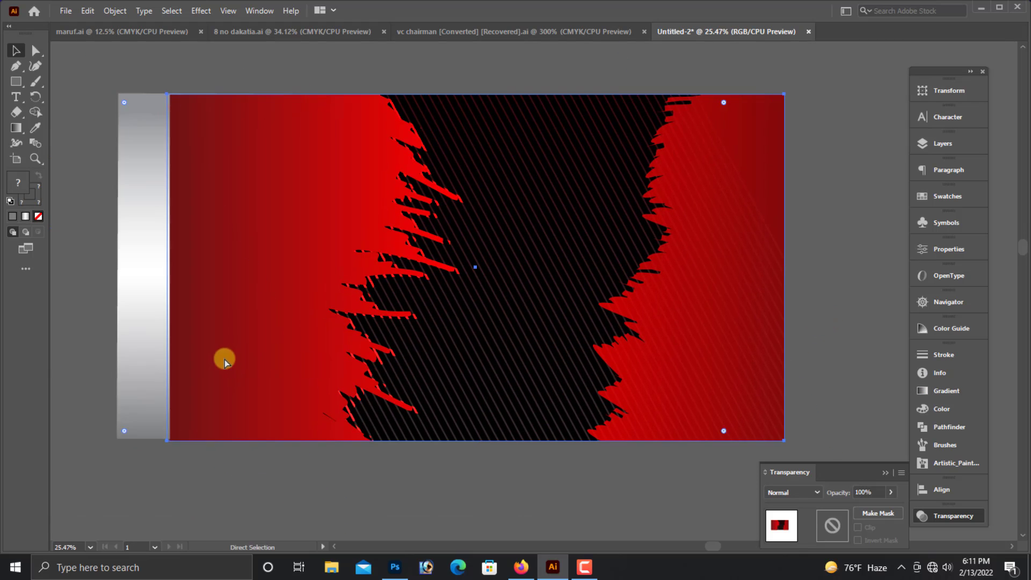
key(ctrl+z)
key(ctrl+x)
click(119, 267)
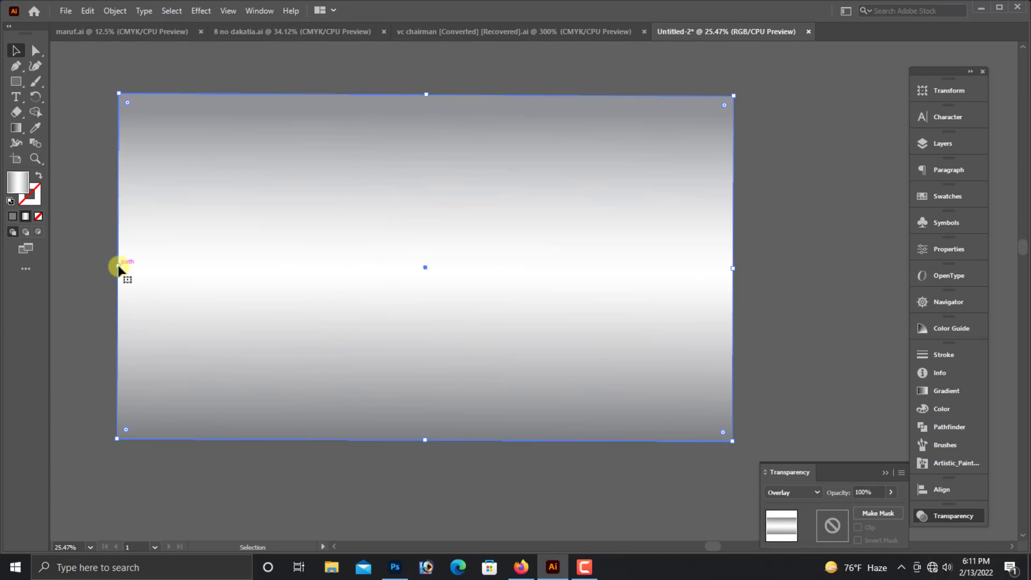
drag(117, 266, 121, 266)
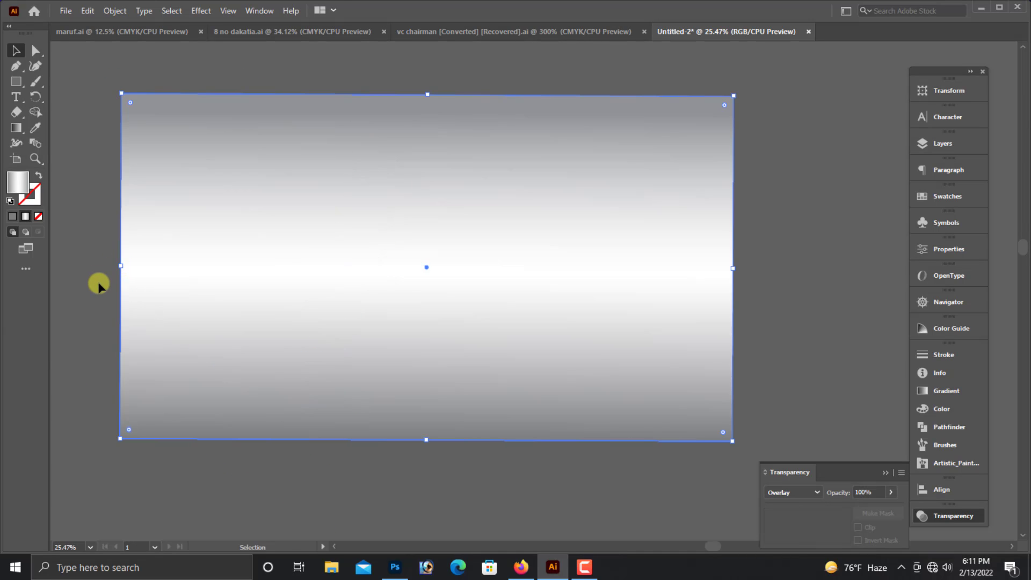
click(99, 284)
key(ctrl+f)
click(788, 329)
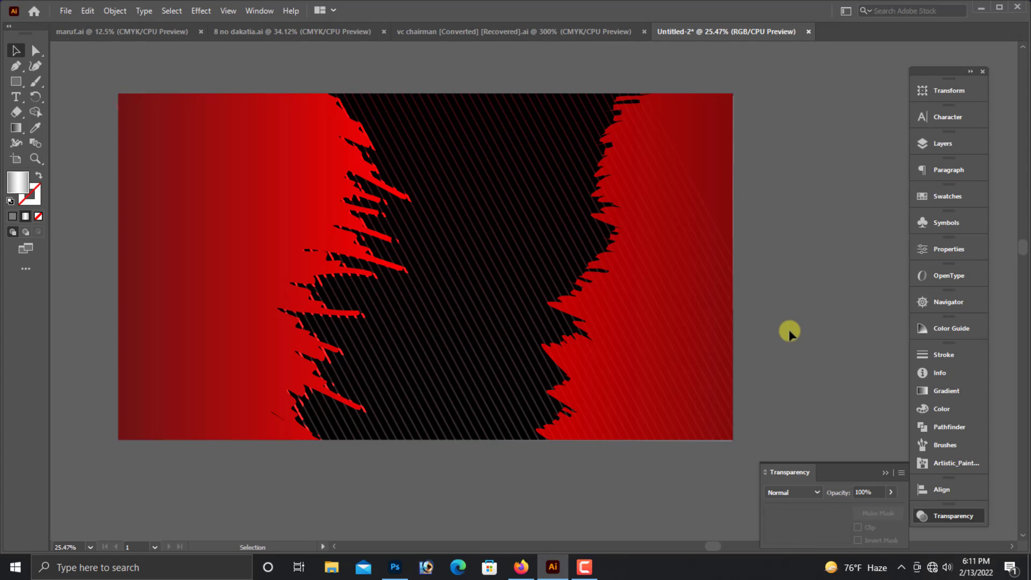
Add a text object above the banner, enlarge it, and replace its placeholder with "black friday" and "backgrond" on two lines.
scroll(788, 330, up, 1)
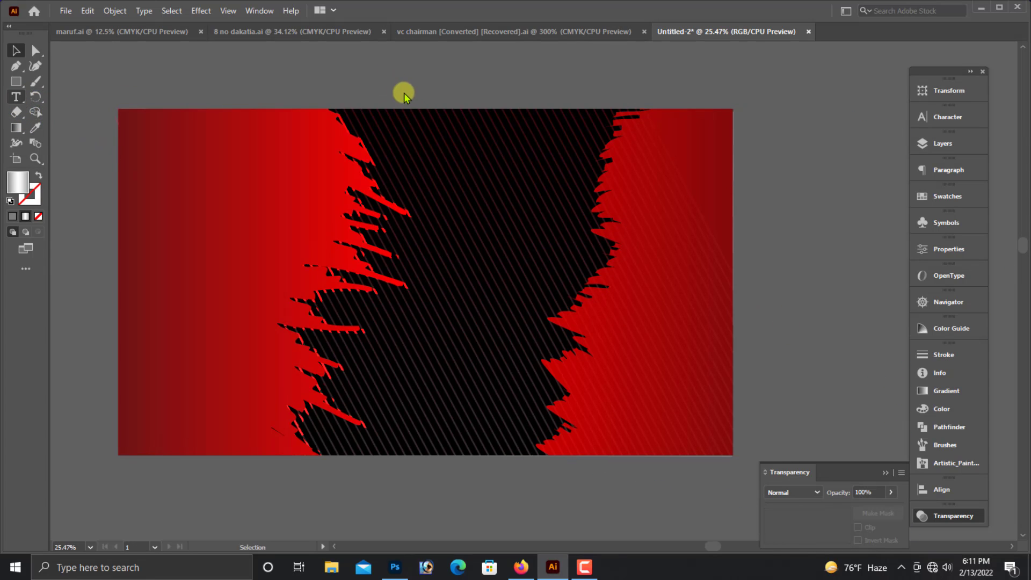
scroll(423, 154, up, 3)
click(408, 129)
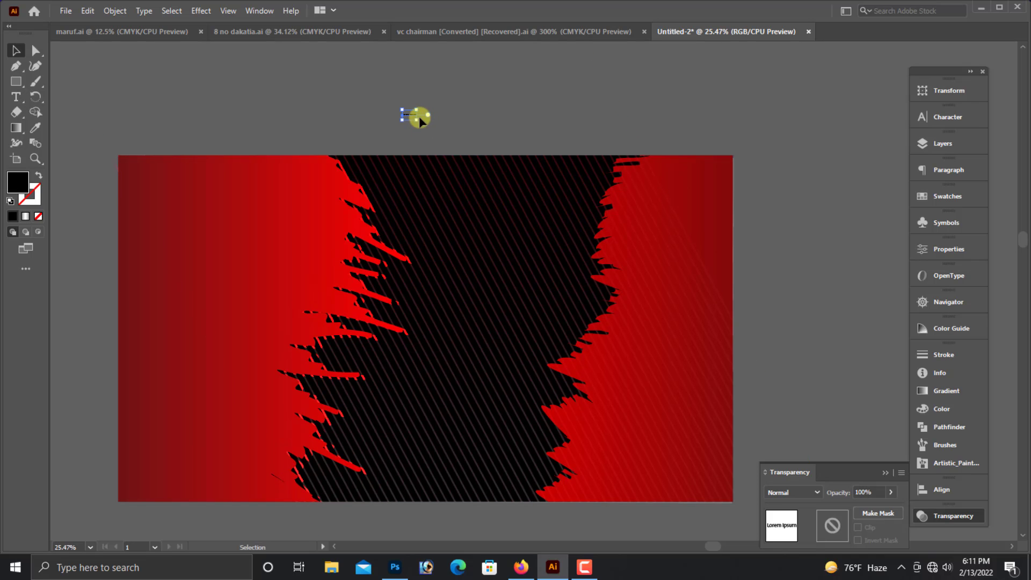
drag(418, 119, 477, 104)
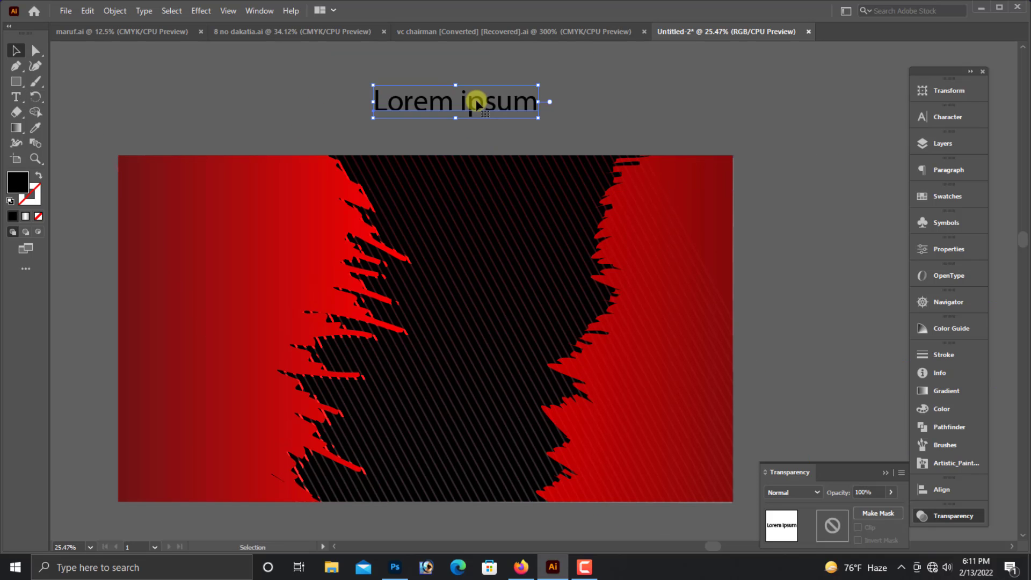
double_click(477, 104)
key(ctrl+a)
text(bla)
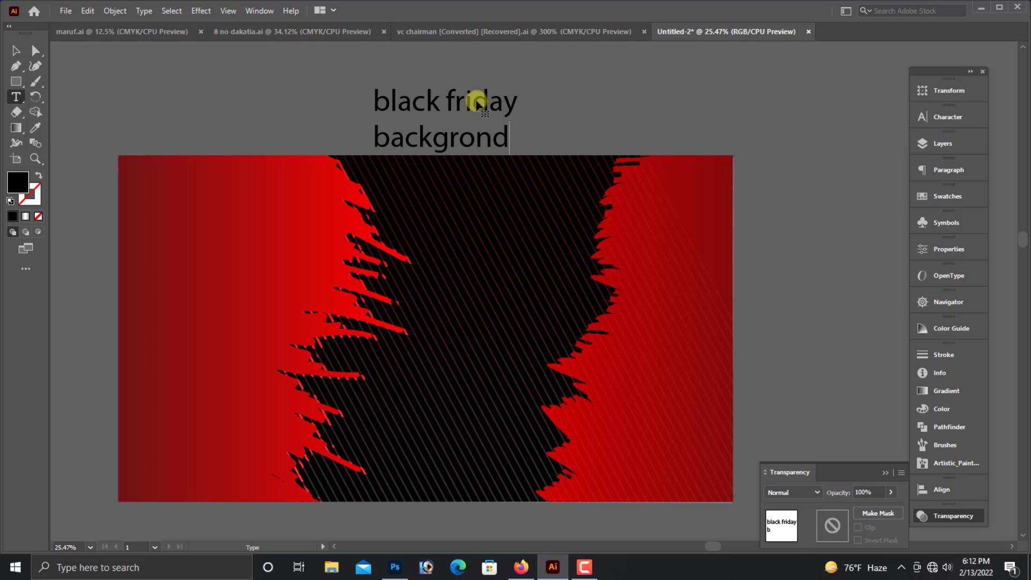
key(Escape)
Try the black text over the banner's dark centre, and move it back above the banner.
drag(474, 88, 511, 260)
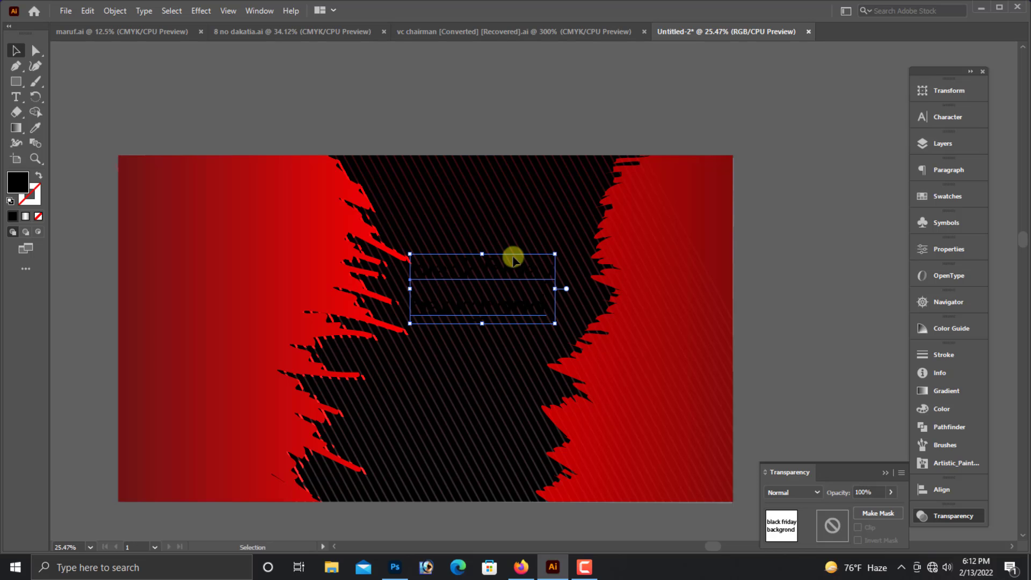
key(ctrl+equal)
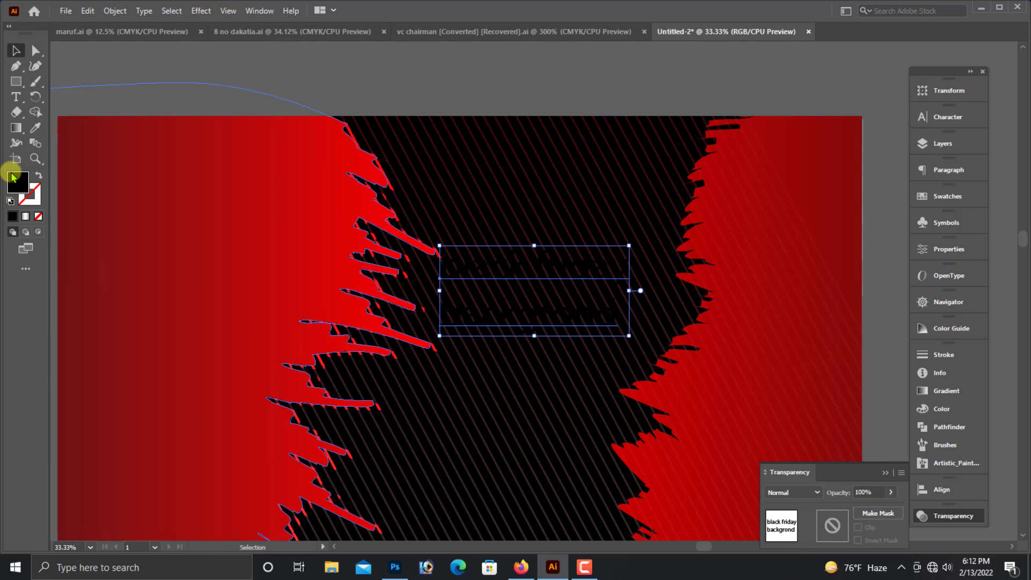
drag(564, 246, 534, 88)
Break the text into three lines, "black", "friday" and "backgrond", and centre-align it.
double_click(523, 80)
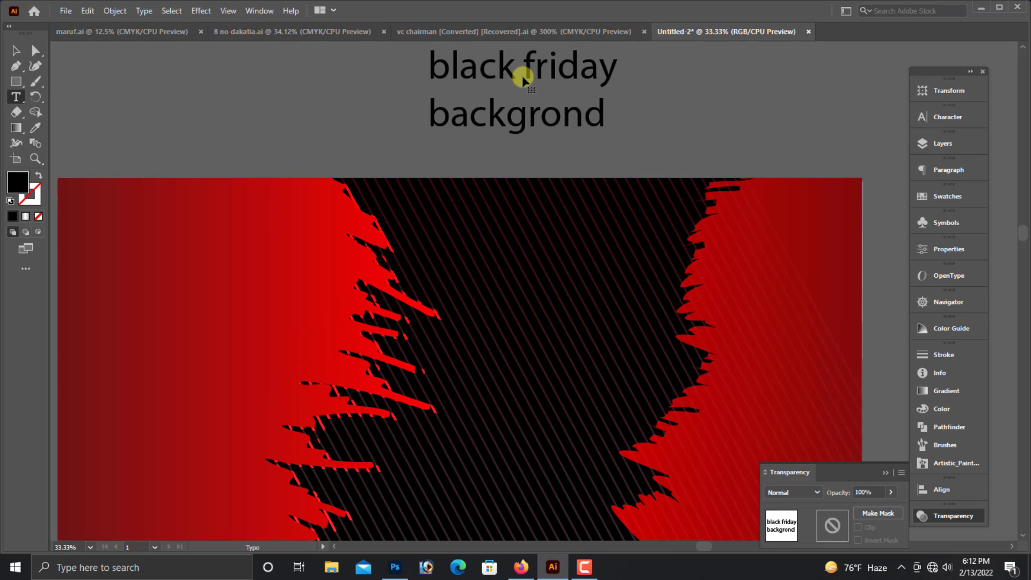
key(Return)
key(Escape)
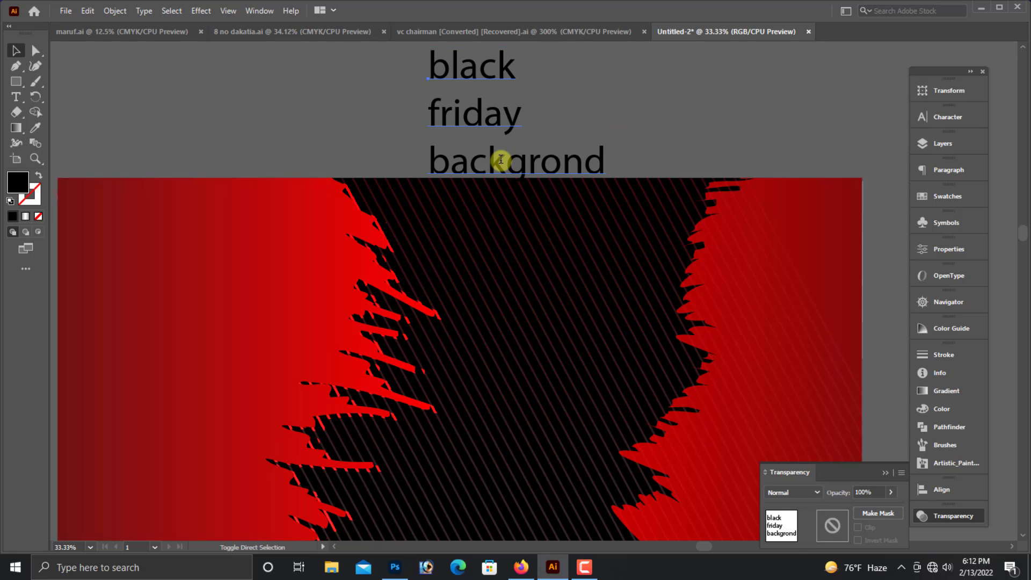
key(ctrl+shift+c)
drag(475, 152, 492, 144)
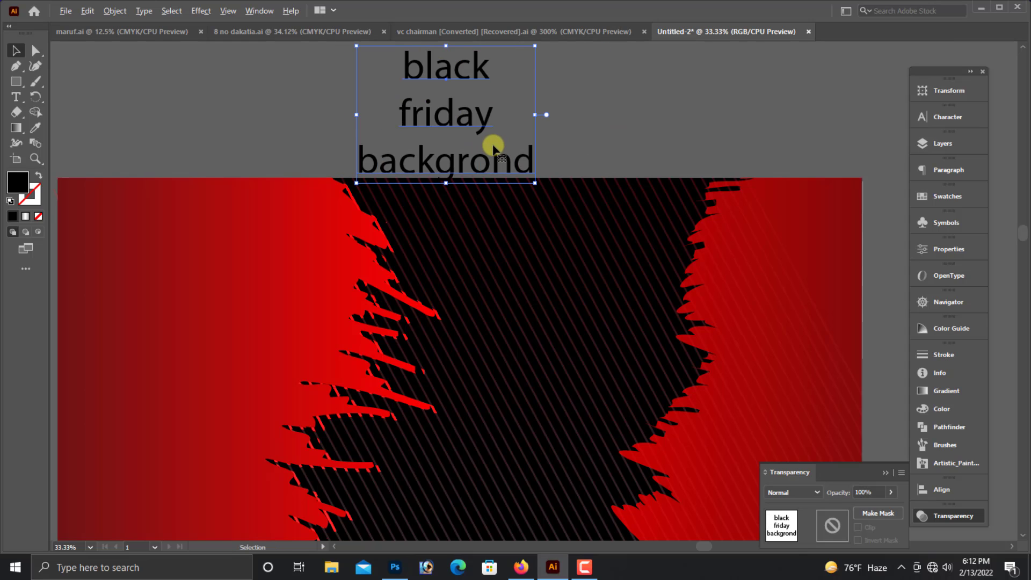
Tighten the leading between the three text lines.
key(alt+Up)
key(alt+Up)
key(alt+Up)
key(alt+Up)
key(alt+Up)
key(alt+Up)
key(alt+Up)
key(alt+Up)
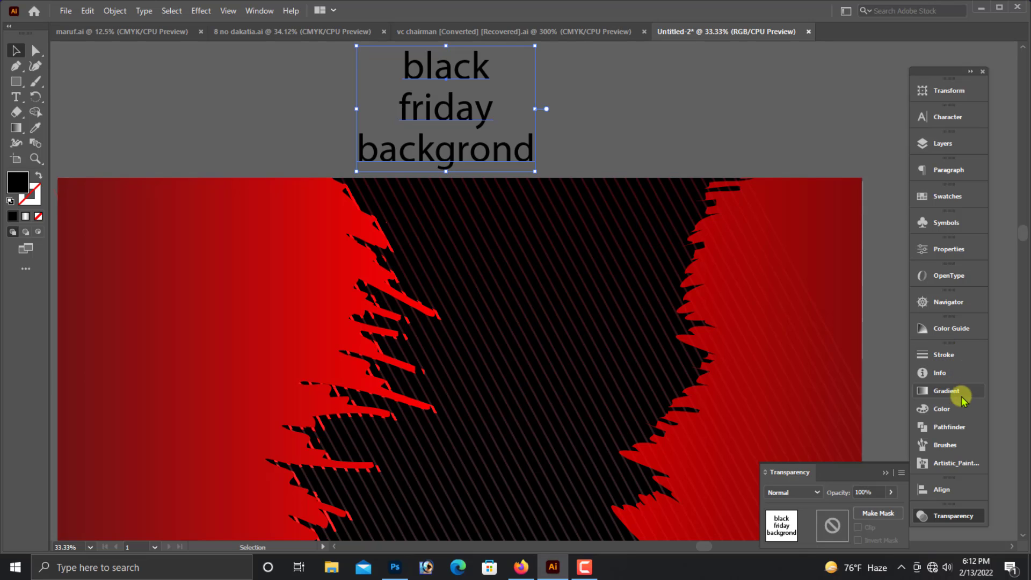
Set the three-line text's font to Arial Black.
click(884, 472)
click(963, 118)
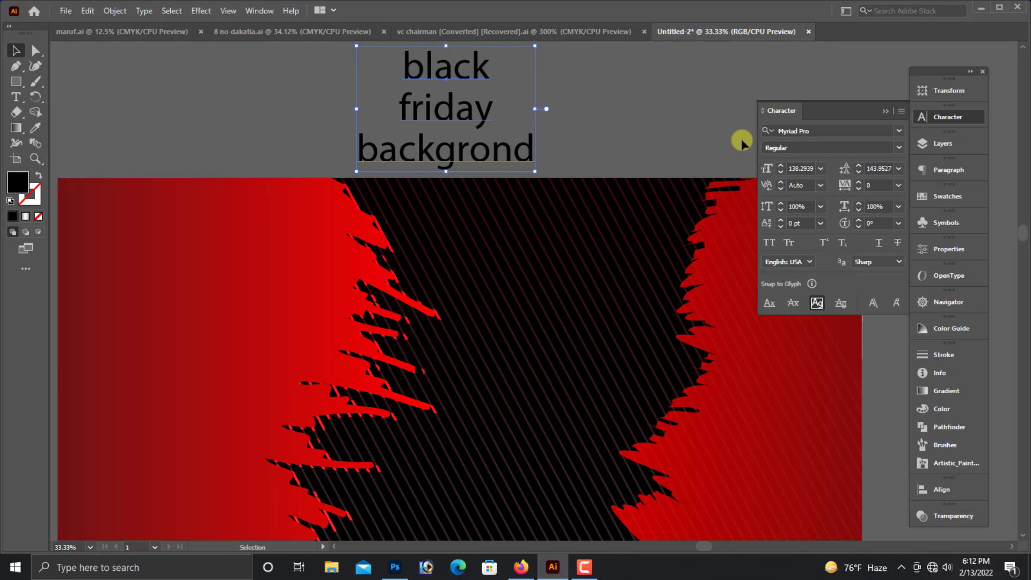
click(816, 128)
text(arial)
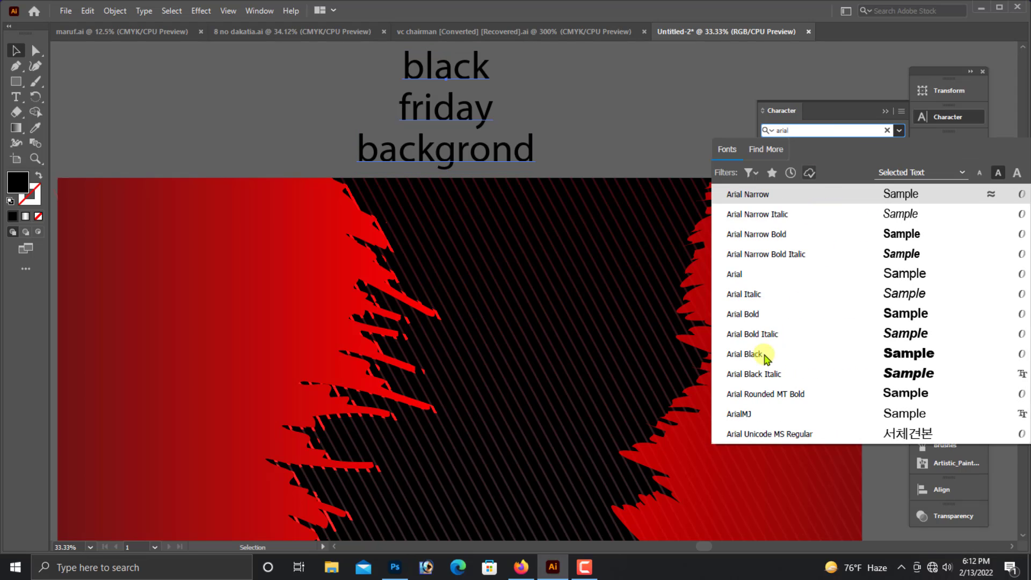
click(764, 356)
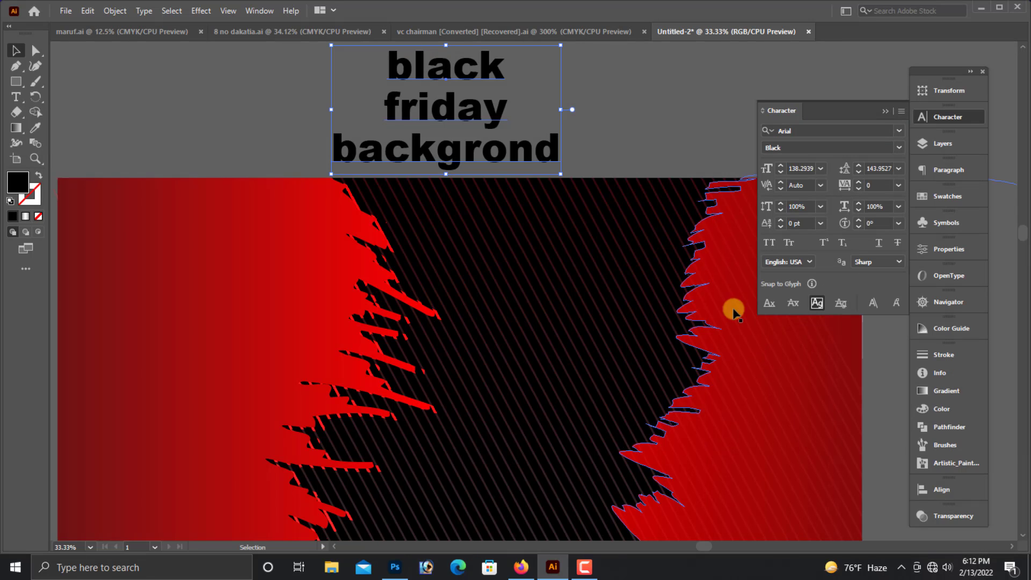
Duplicate the text onto the banner's dark centre and convert the copy to outlines.
mouse_move(507, 138)
mouse_down()
mouse_move(579, 402)
mouse_move(490, 146)
mouse_up()
scroll(562, 391, up, 1)
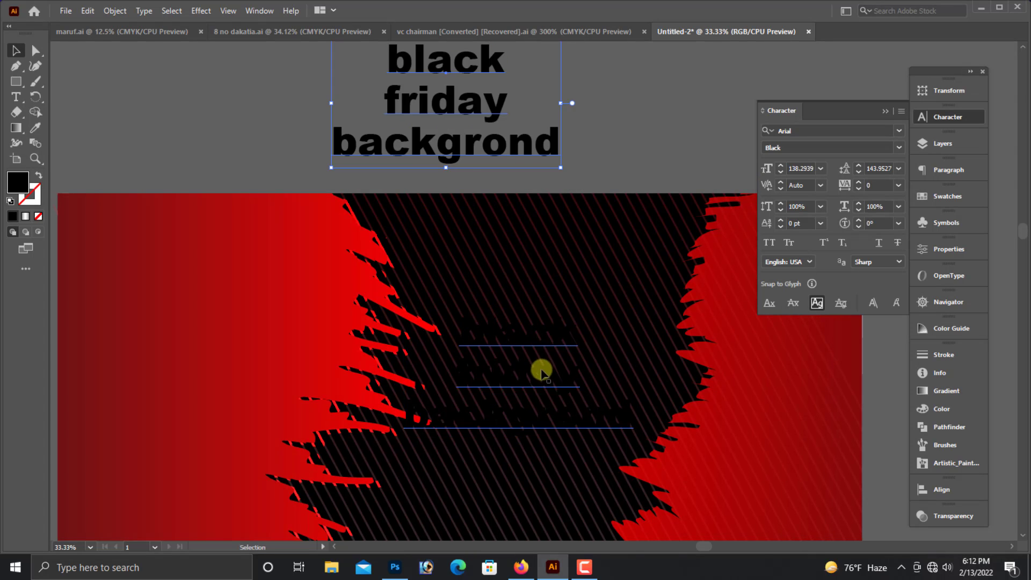
click(537, 355)
key(ctrl+shift+o)
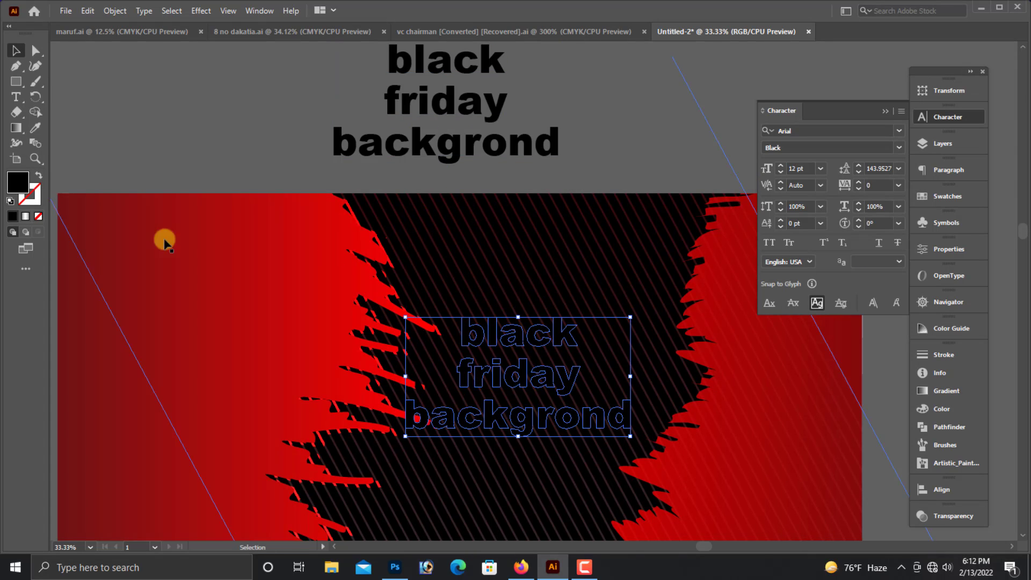
Fill the outlined text with the red-to-dark gradient sampled from the banner's red brush shape using the Eyedropper.
click(885, 113)
click(956, 427)
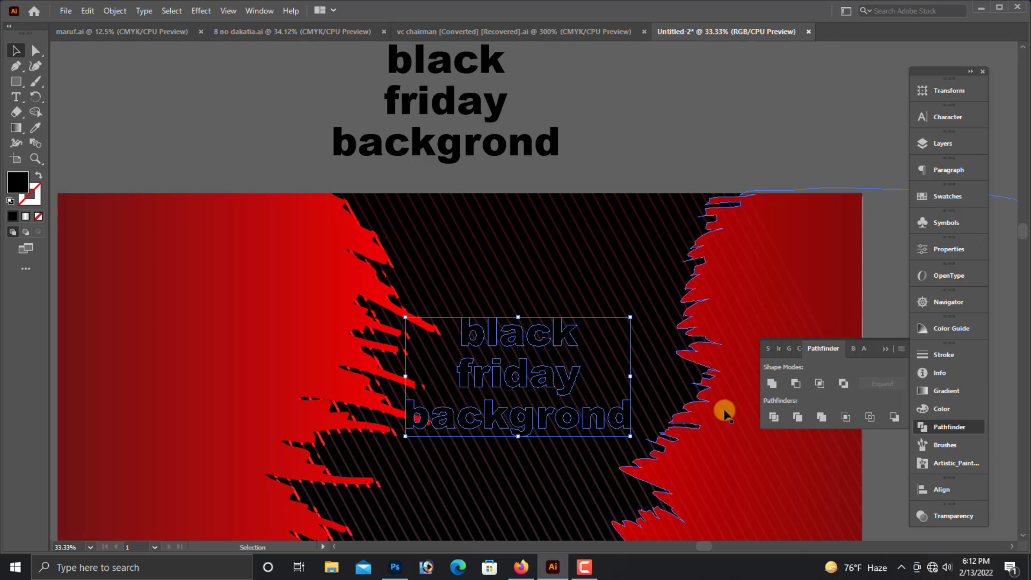
click(35, 128)
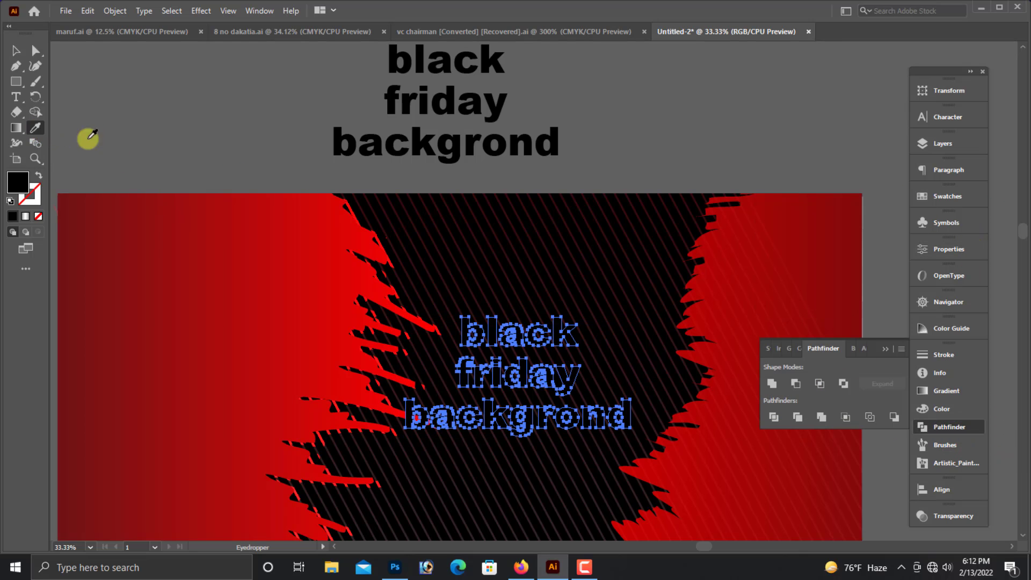
scroll(487, 239, up, 2)
click(271, 294)
click(15, 51)
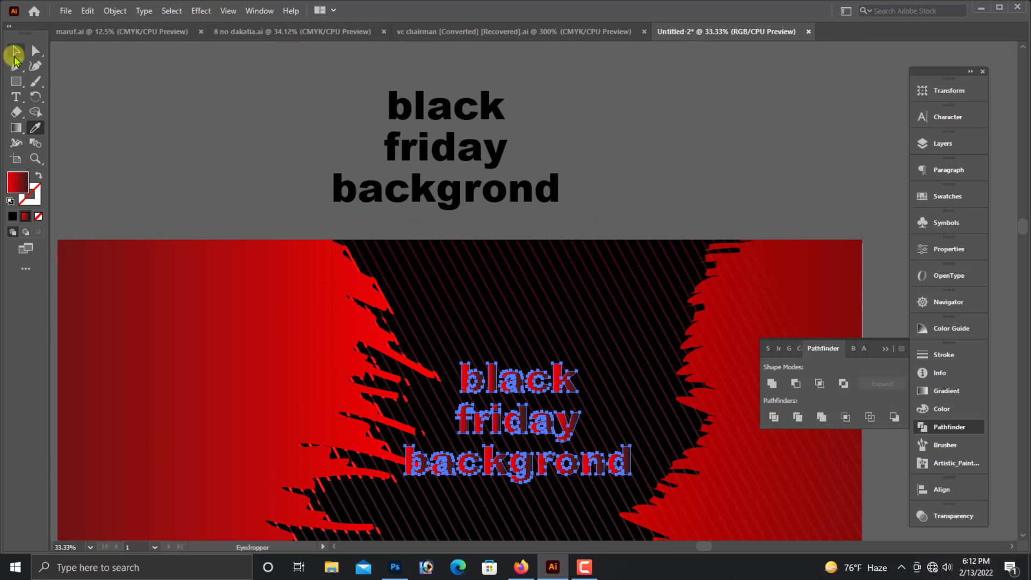
scroll(473, 253, down, 2)
click(623, 158)
drag(344, 400, 722, 429)
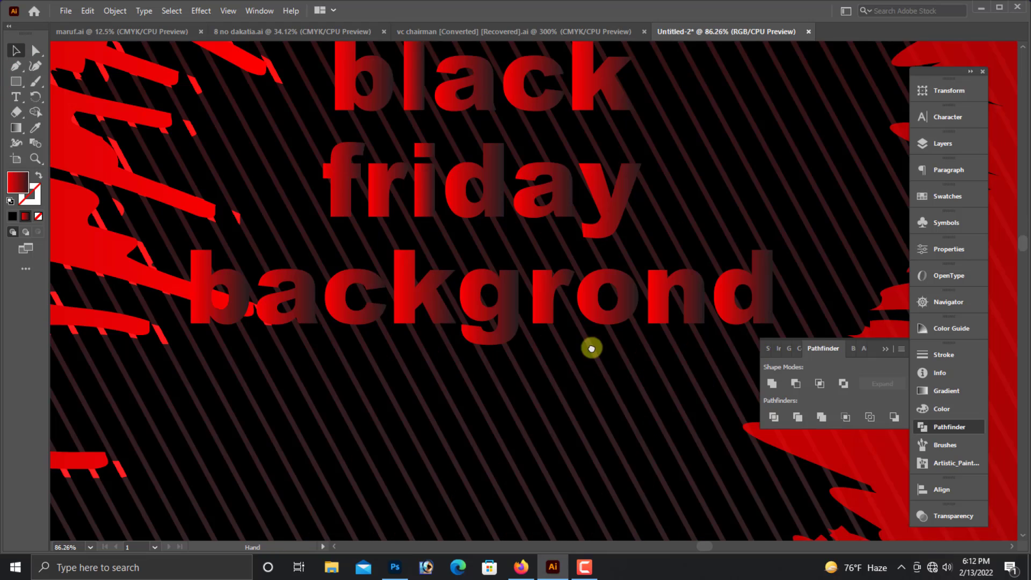
Scale the outlined three-line text down to about 9.8 by 5.2 in and reposition it between the red brush shapes.
scroll(564, 328, down, 3)
drag(494, 130, 509, 218)
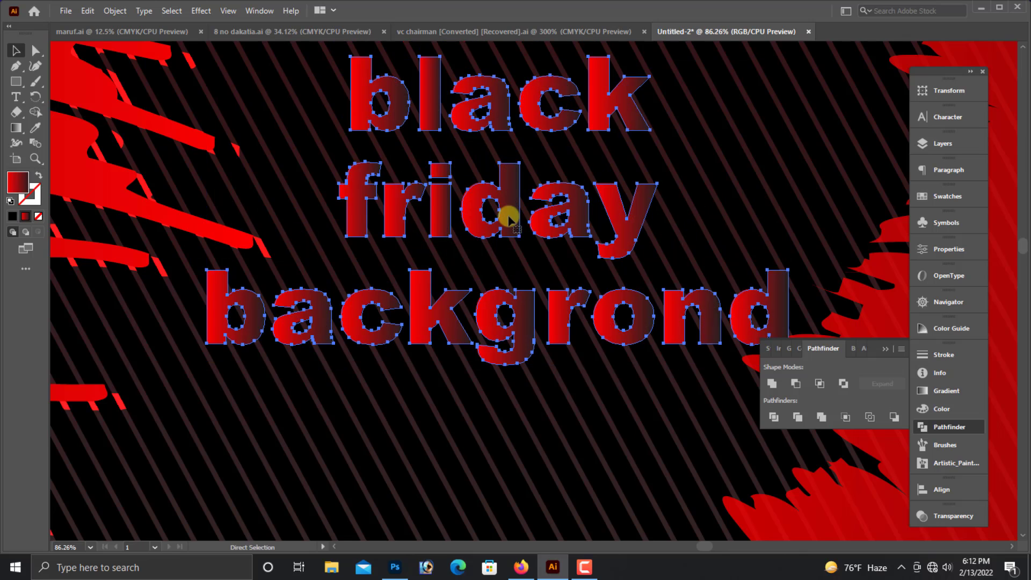
key(ctrl+minus)
drag(755, 295, 731, 292)
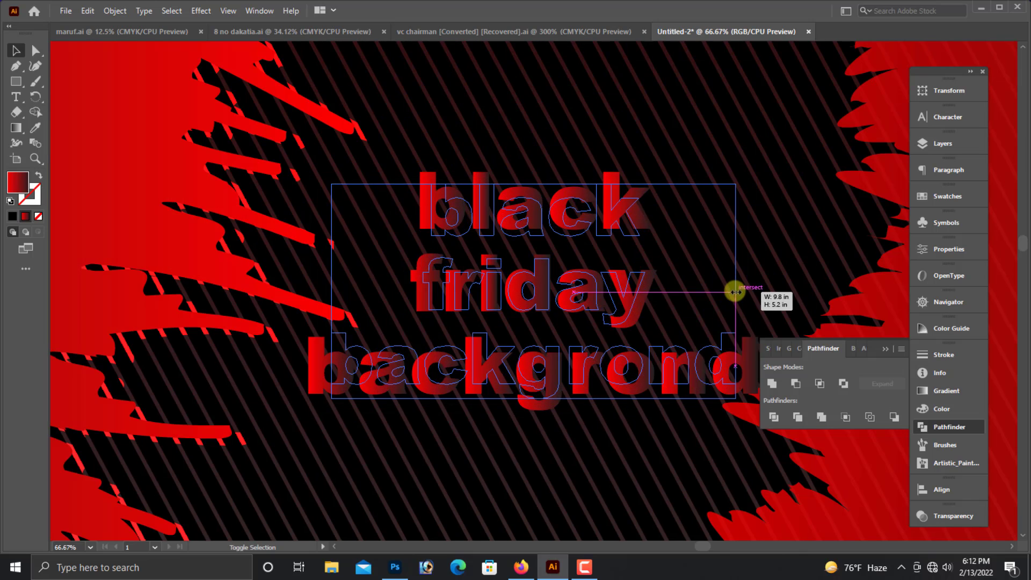
drag(626, 306, 651, 265)
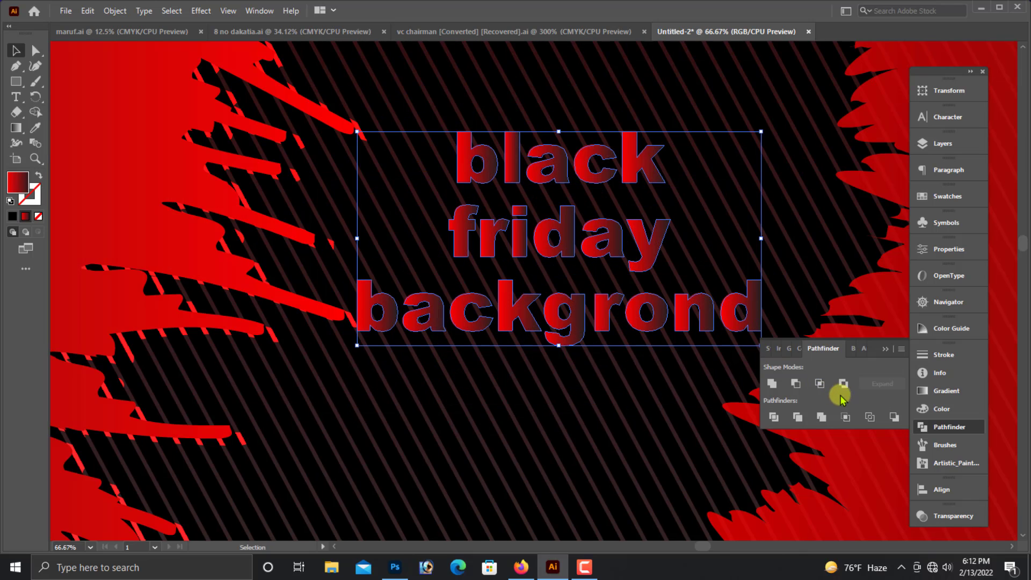
Set the outlined text's gradient angle to 90° and recolour its dark end stop to RGB 136, 0, 0.
click(937, 391)
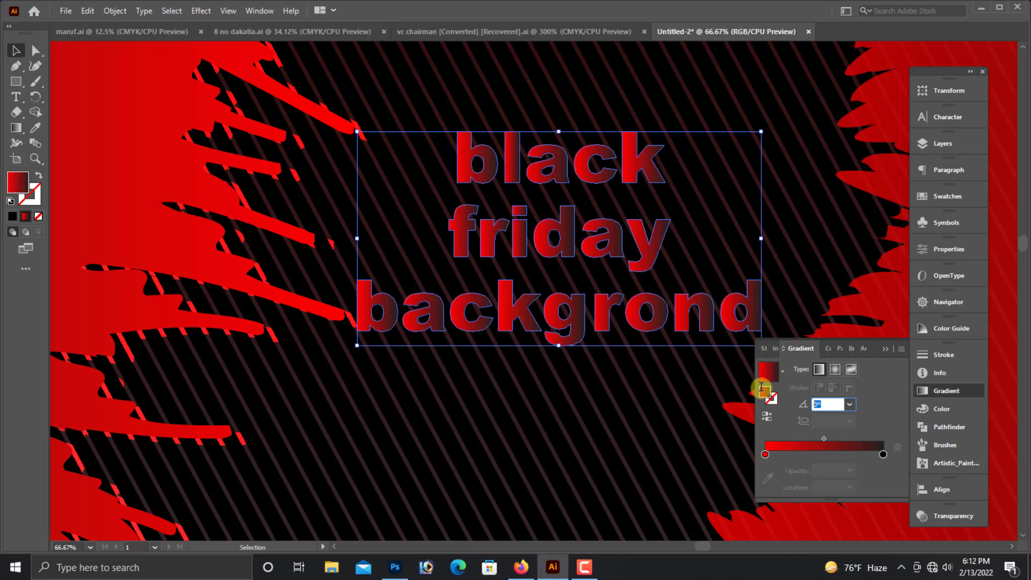
key(Return)
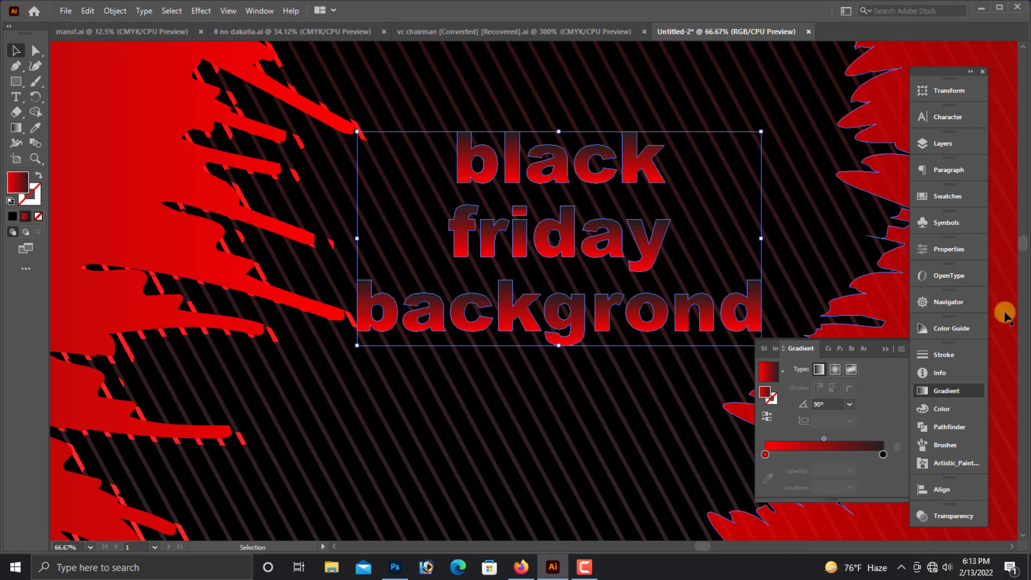
click(947, 409)
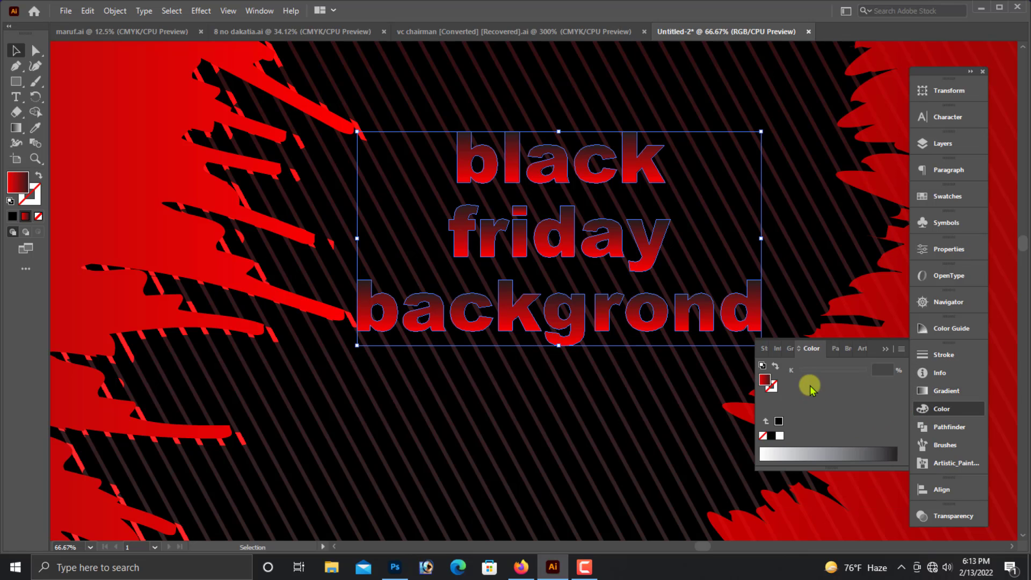
click(943, 390)
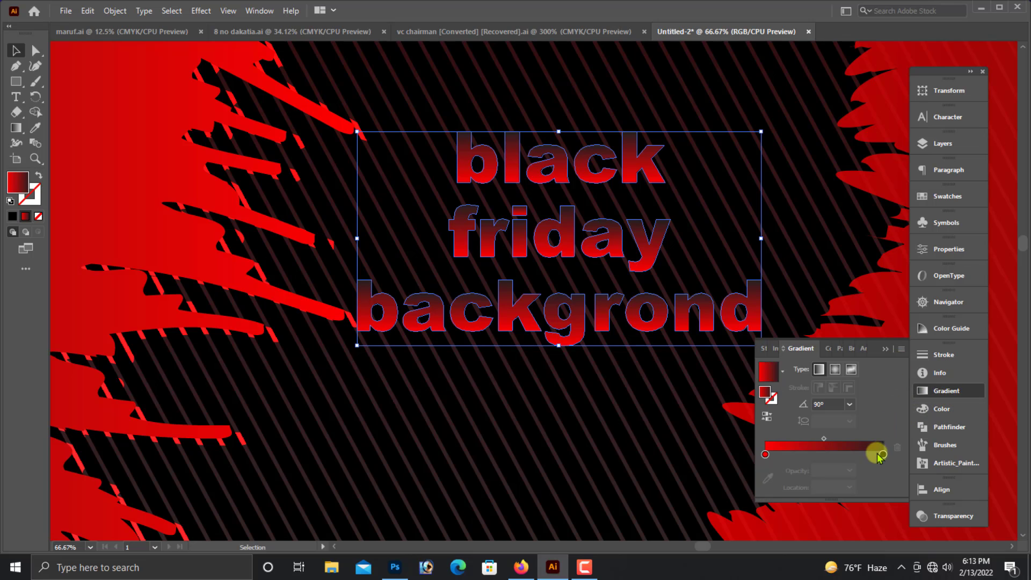
click(946, 409)
click(899, 350)
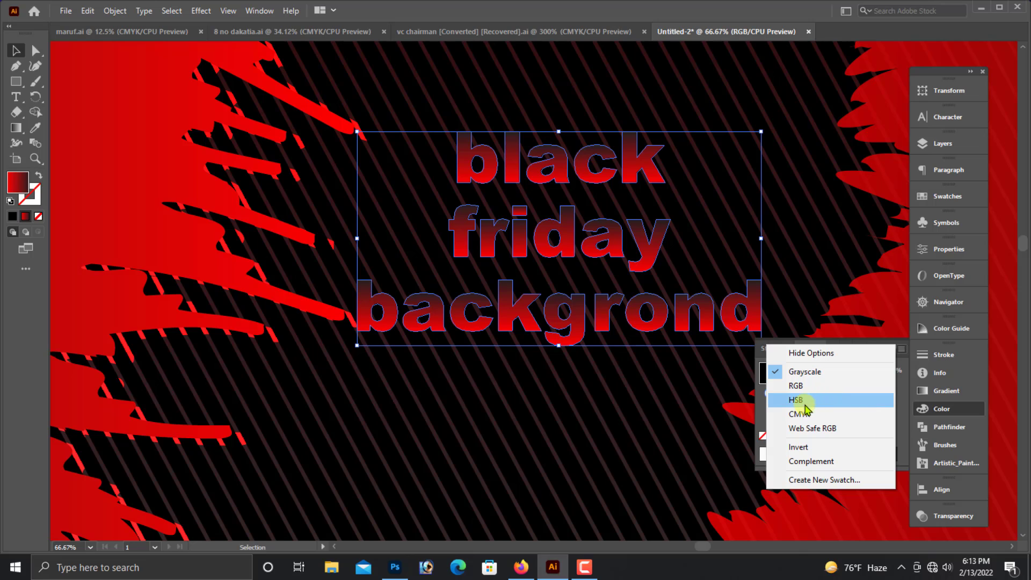
click(799, 384)
drag(816, 385, 834, 374)
Nudge the gradient text slightly up and to the right within the banner's dark centre, then deselect it.
key(ctrl+minus)
key(ctrl+minus)
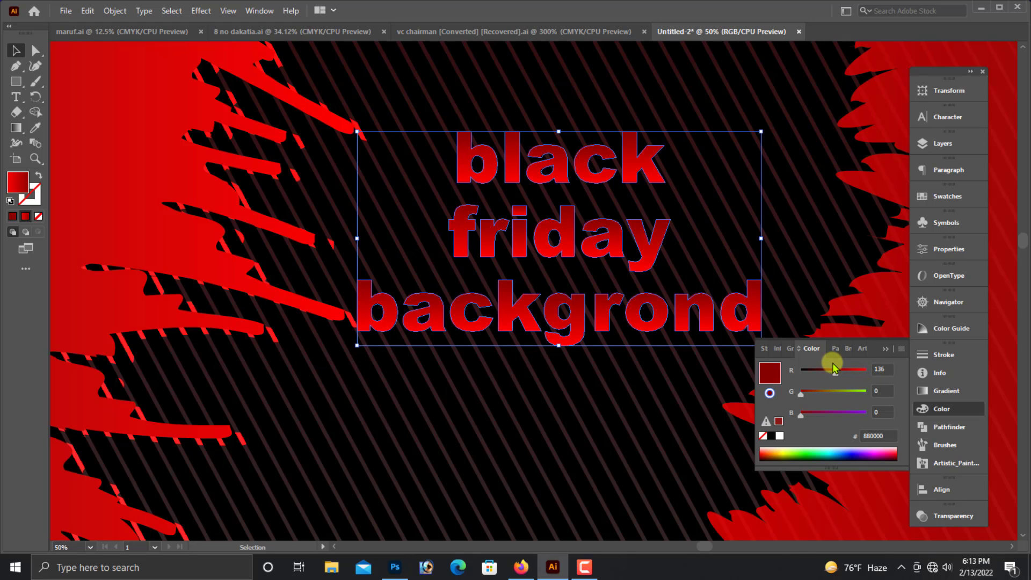
scroll(579, 309, down, 1)
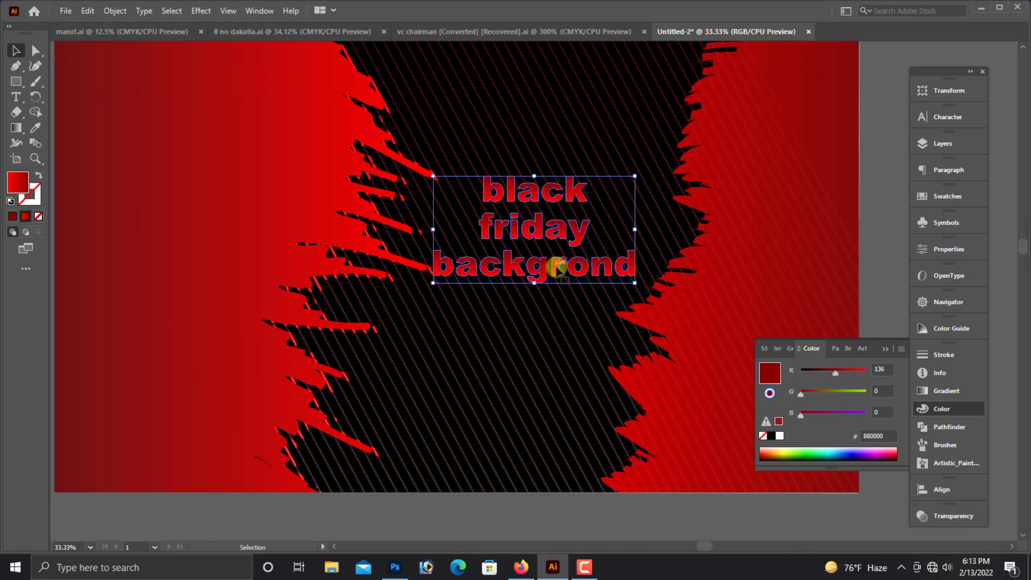
mouse_move(558, 268)
mouse_down()
mouse_move(519, 368)
mouse_move(528, 391)
mouse_move(575, 253)
mouse_move(566, 258)
mouse_up()
scroll(525, 391, up, 3)
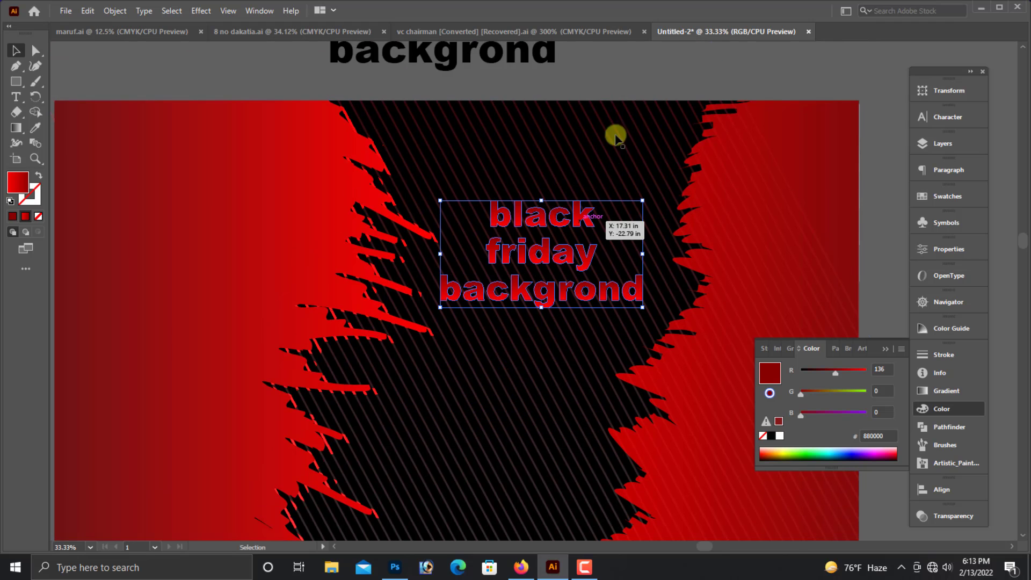
click(635, 92)
key(ctrl+minus)
key(alt+space)
drag(655, 244, 614, 180)
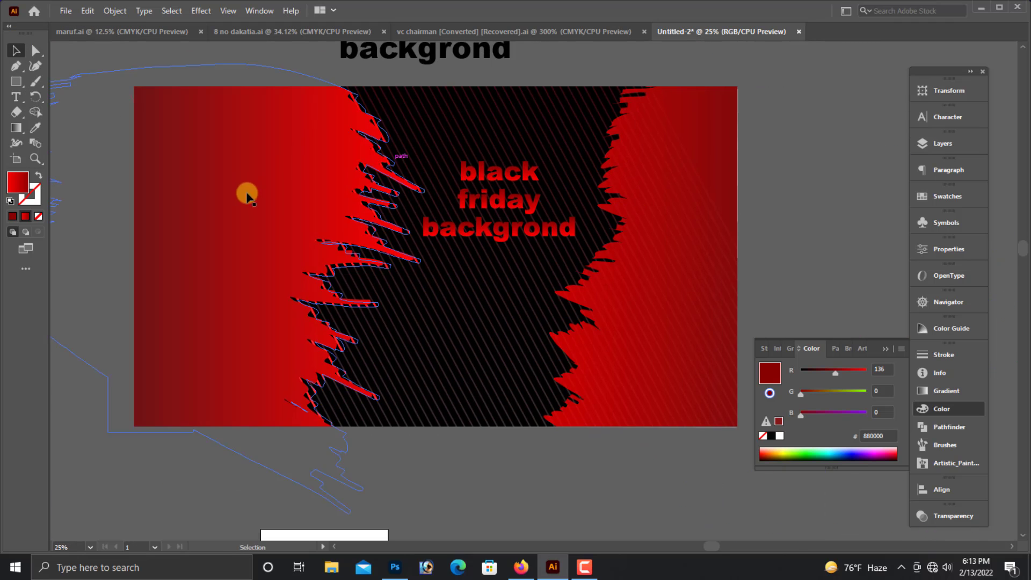